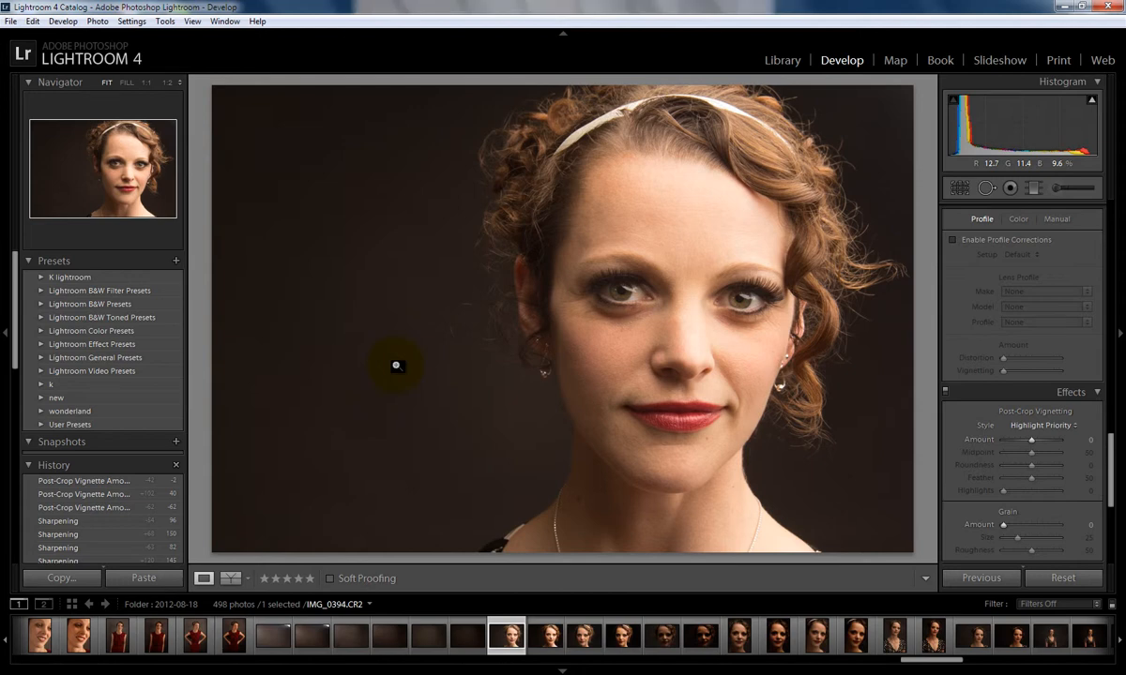
Examine the skin, eyes, nose, chin and neck of IMG_0394.jpg at 1:1 magnification, then return to the full view
click(543, 638)
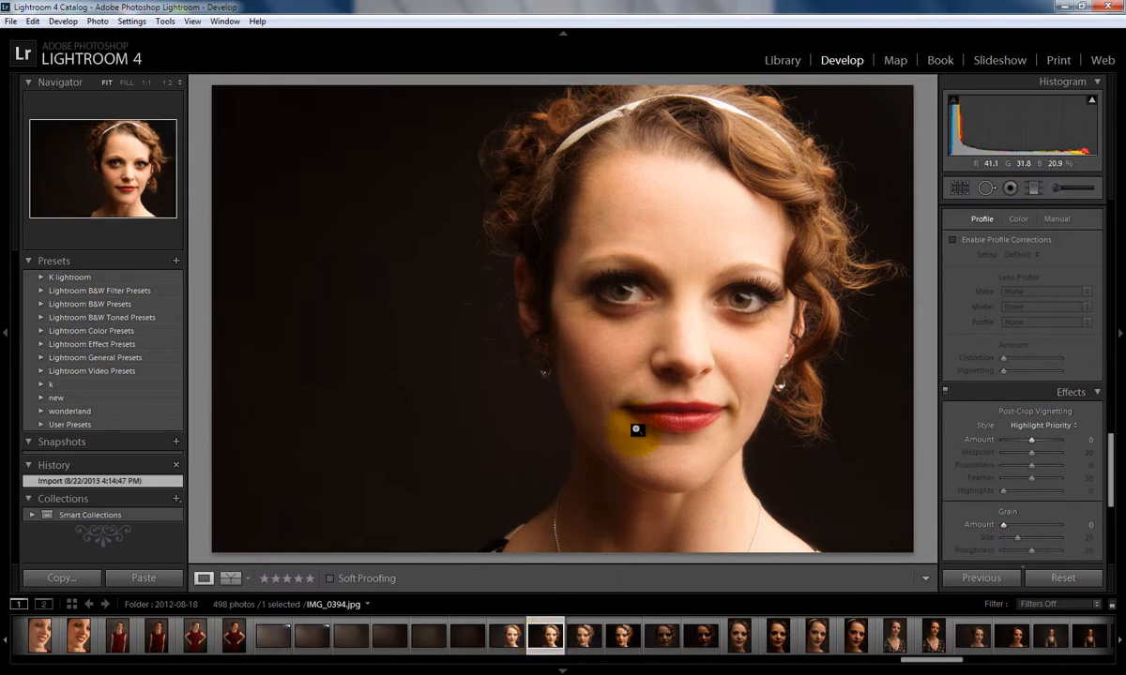
click(684, 270)
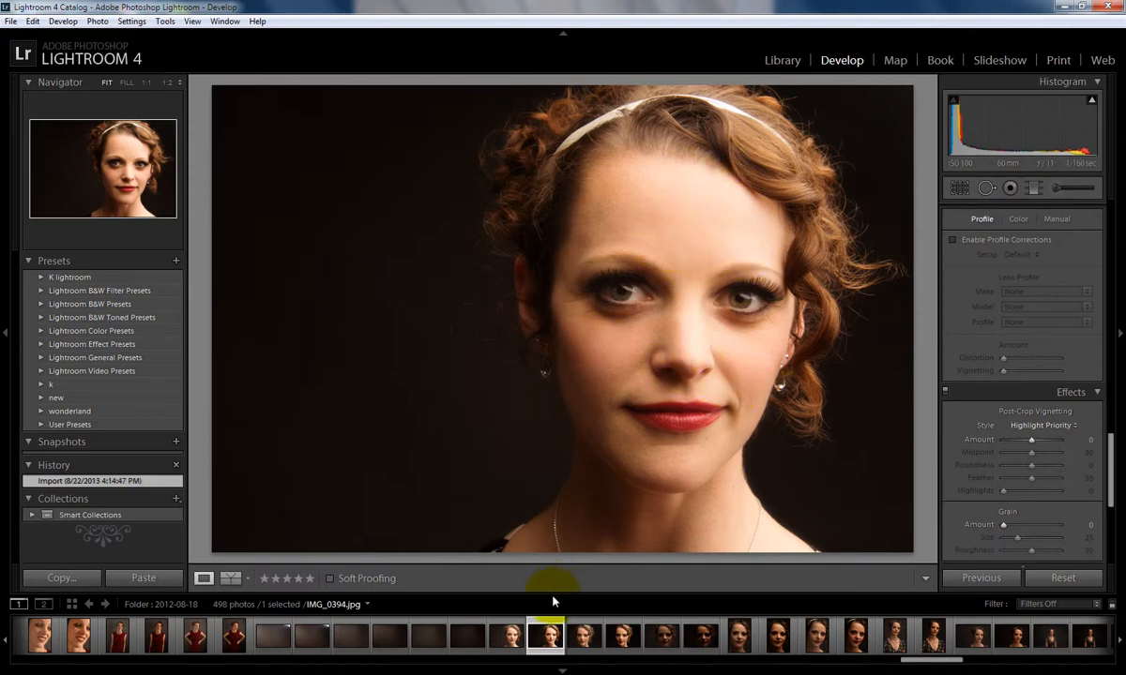
click(640, 370)
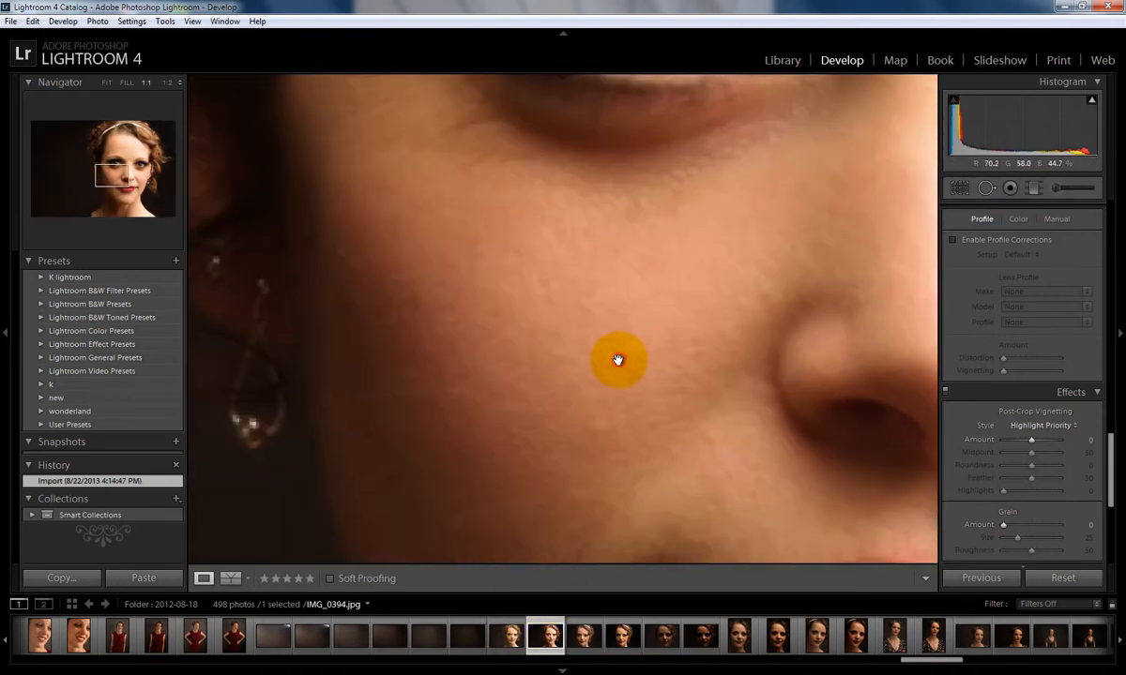
drag(716, 237, 547, 489)
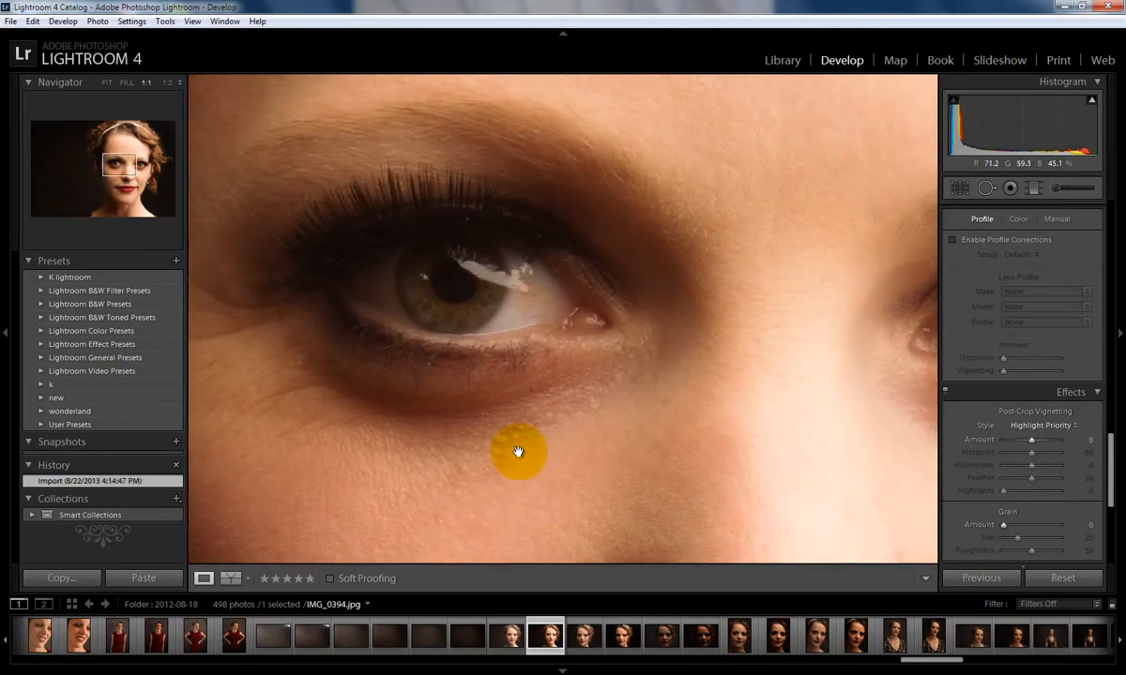
drag(690, 440, 531, 258)
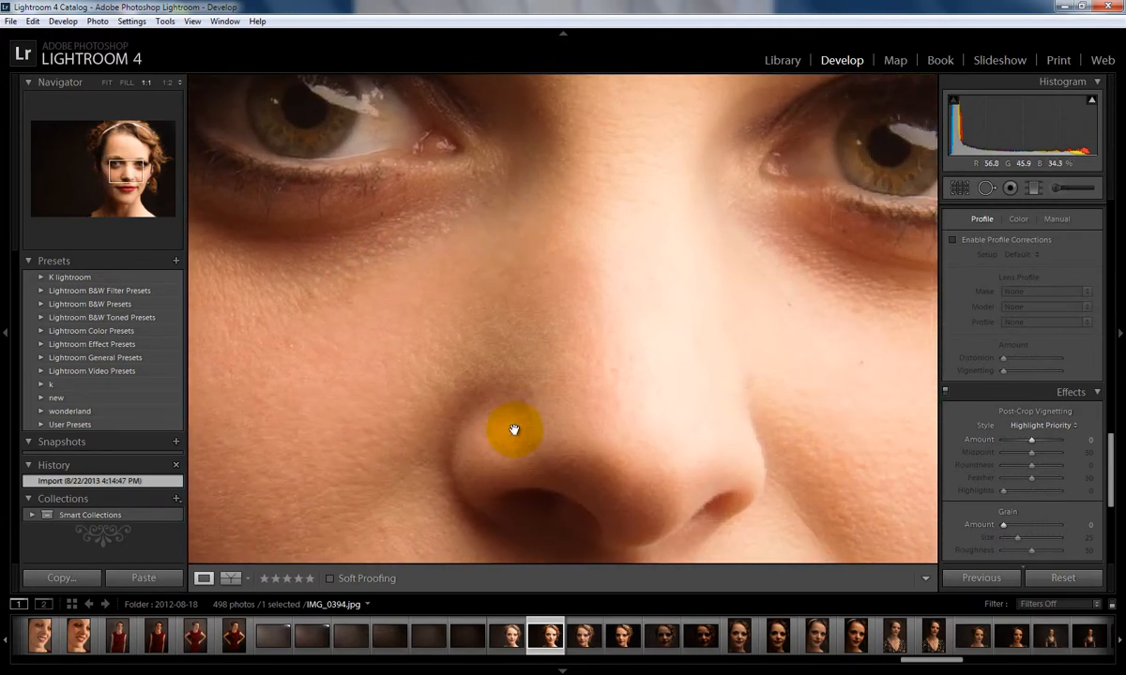
drag(530, 422, 631, 223)
drag(582, 358, 604, 158)
drag(534, 406, 397, 226)
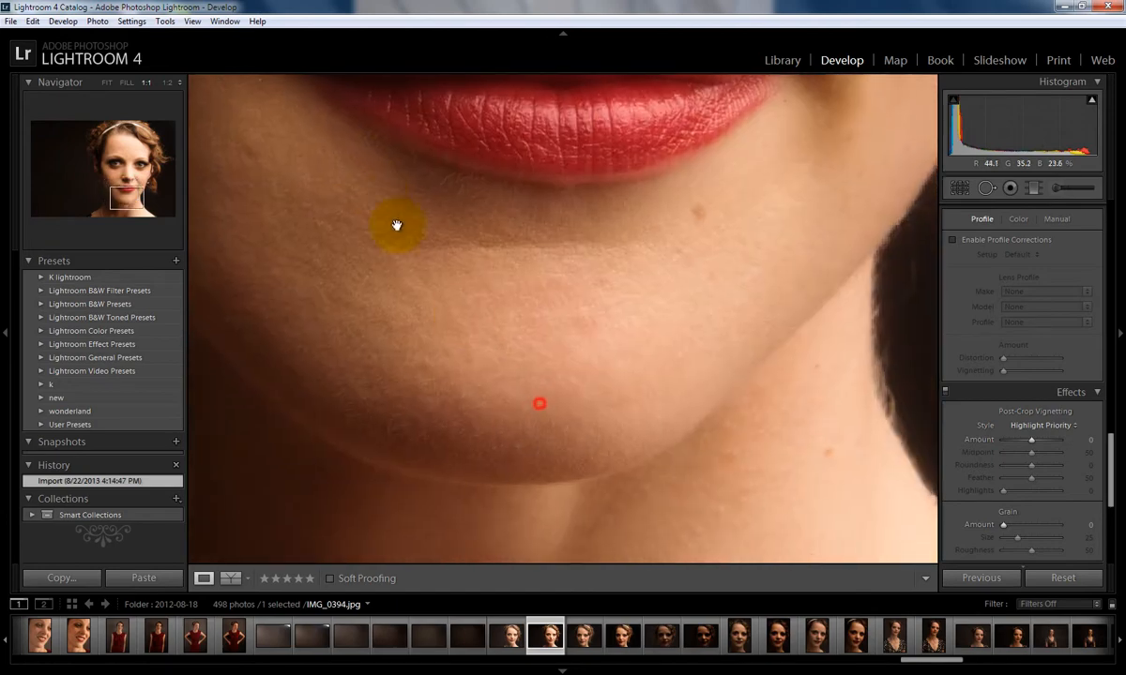
drag(490, 344, 352, 171)
drag(490, 281, 650, 308)
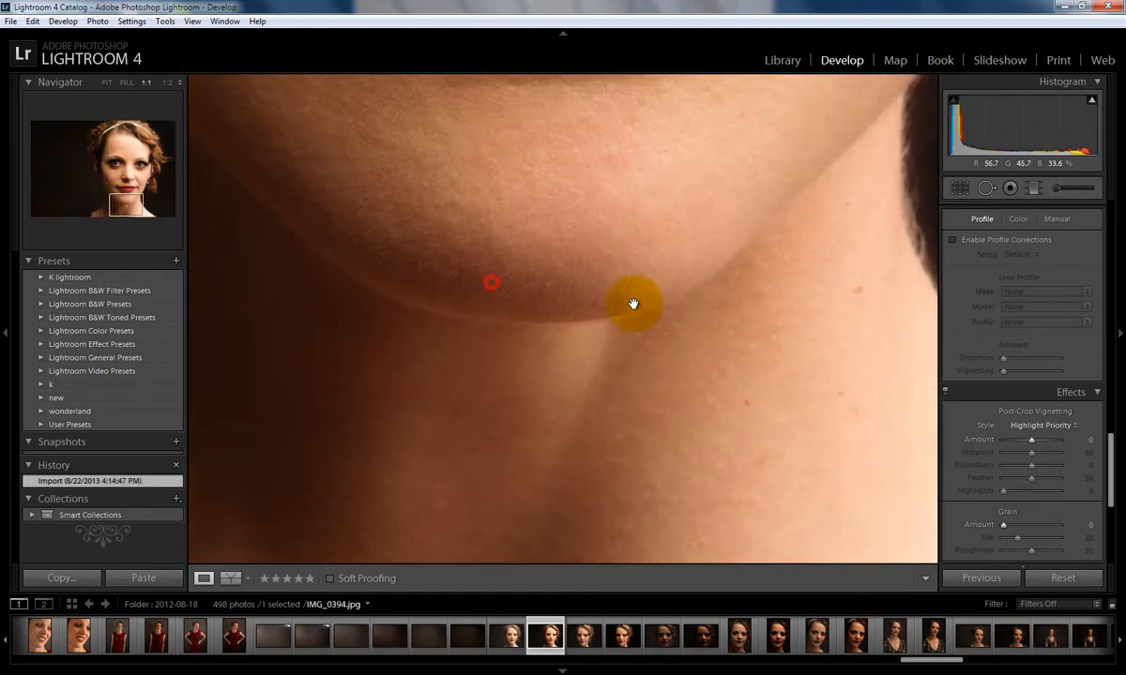
drag(393, 294, 798, 534)
drag(528, 159, 570, 472)
drag(486, 186, 502, 398)
drag(467, 306, 410, 415)
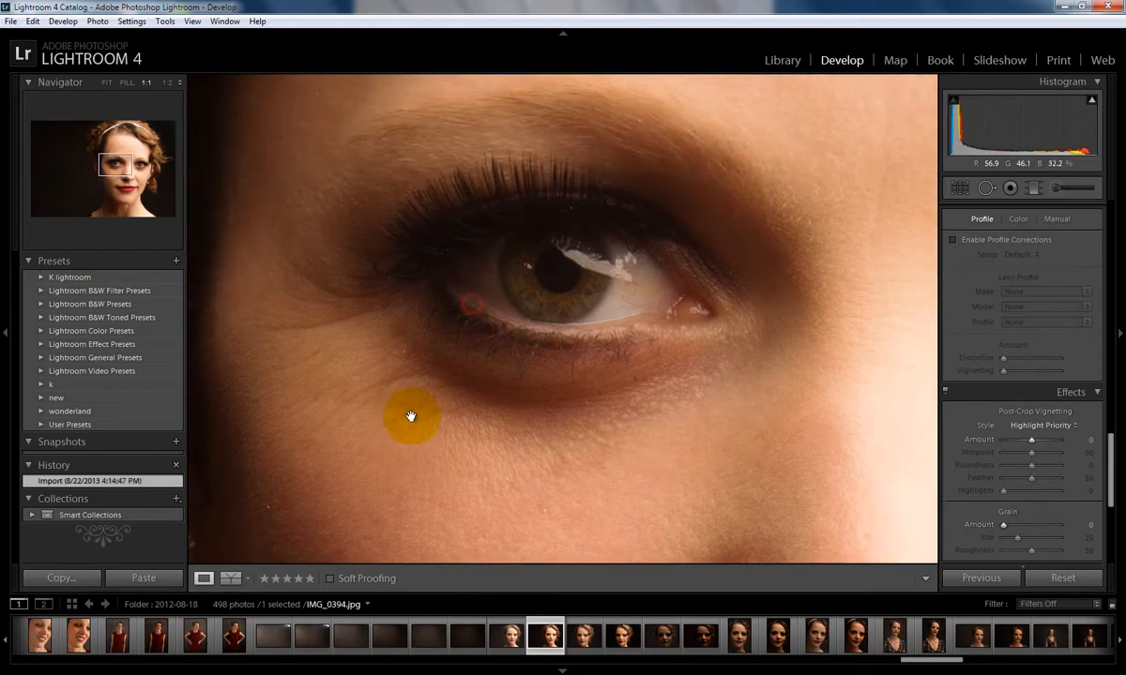
click(513, 308)
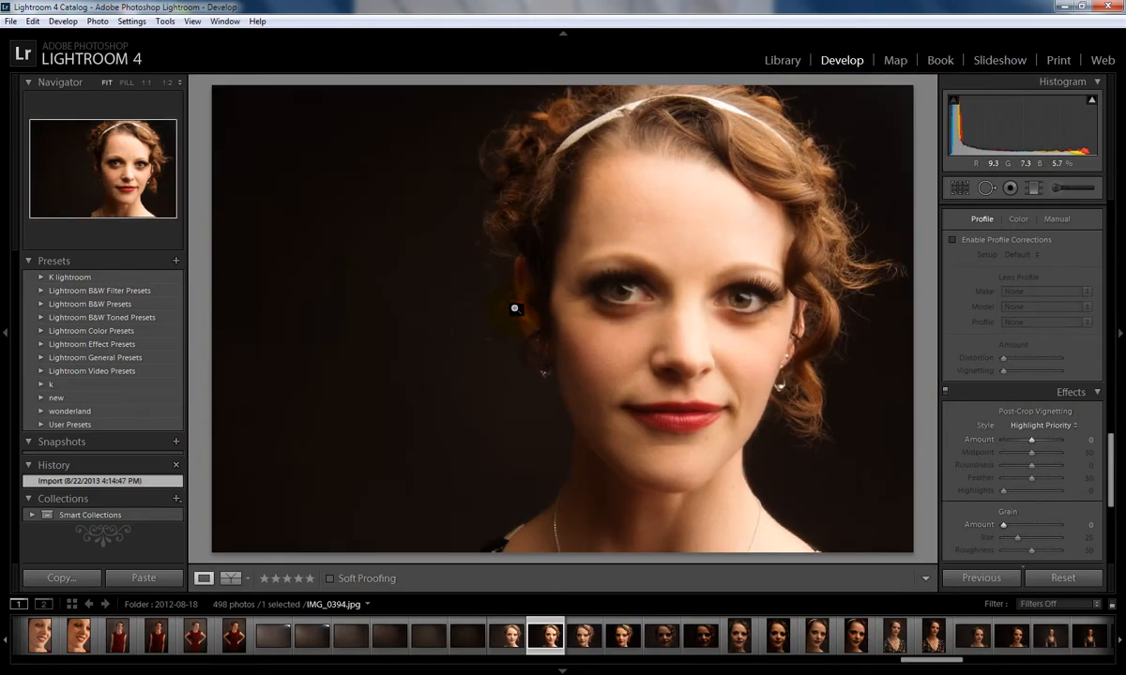
Open the raw photo IMG_0394.CR2 and set its white balance to Daylight
click(507, 636)
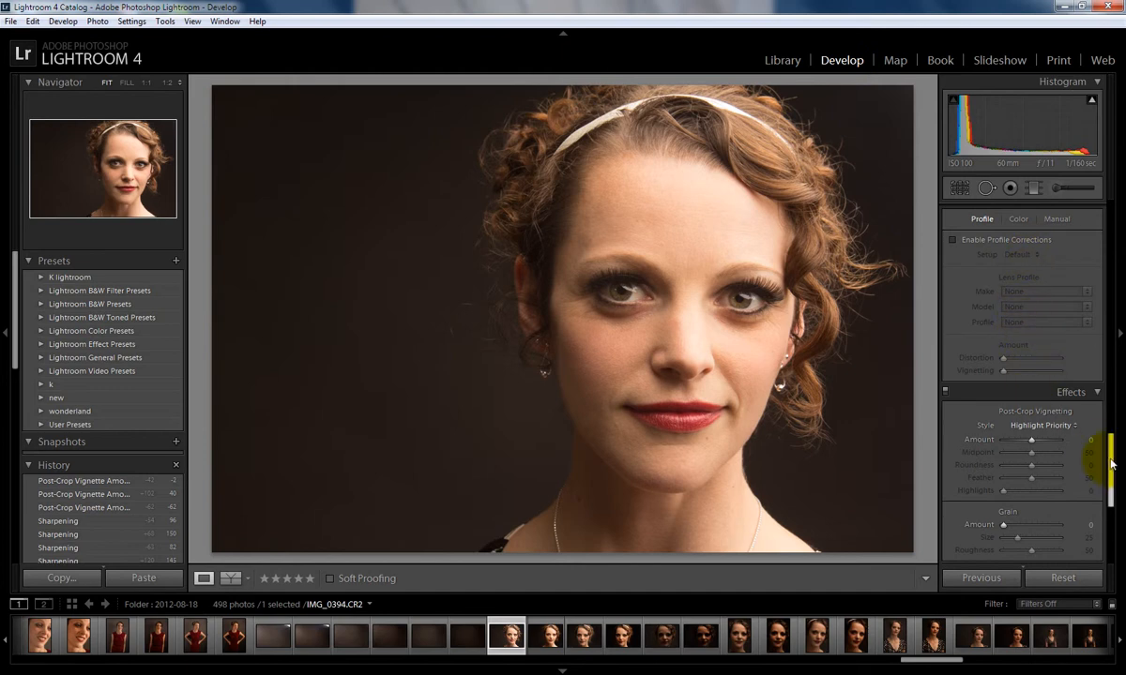
drag(1113, 464, 1123, 226)
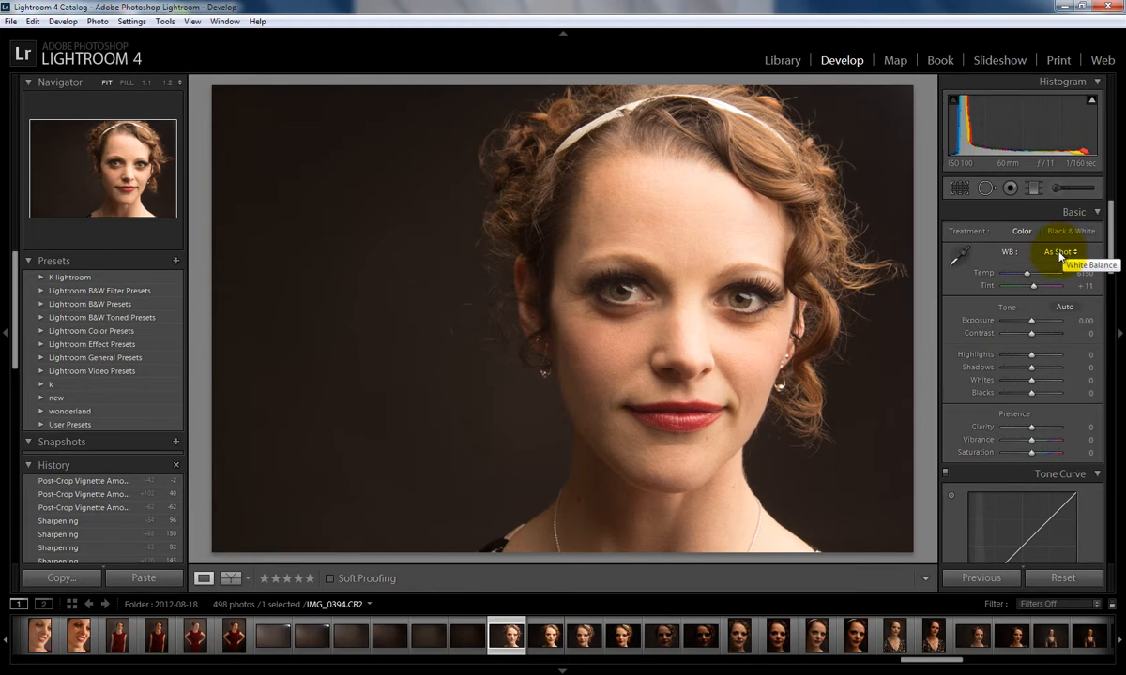
click(1060, 254)
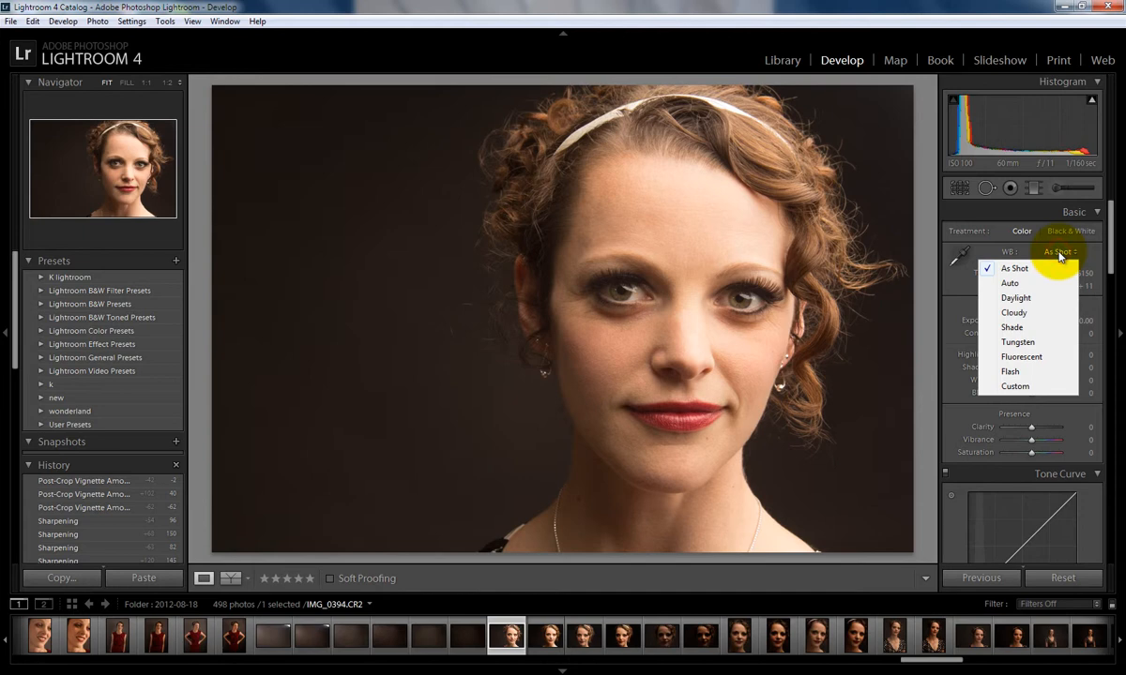
click(1017, 297)
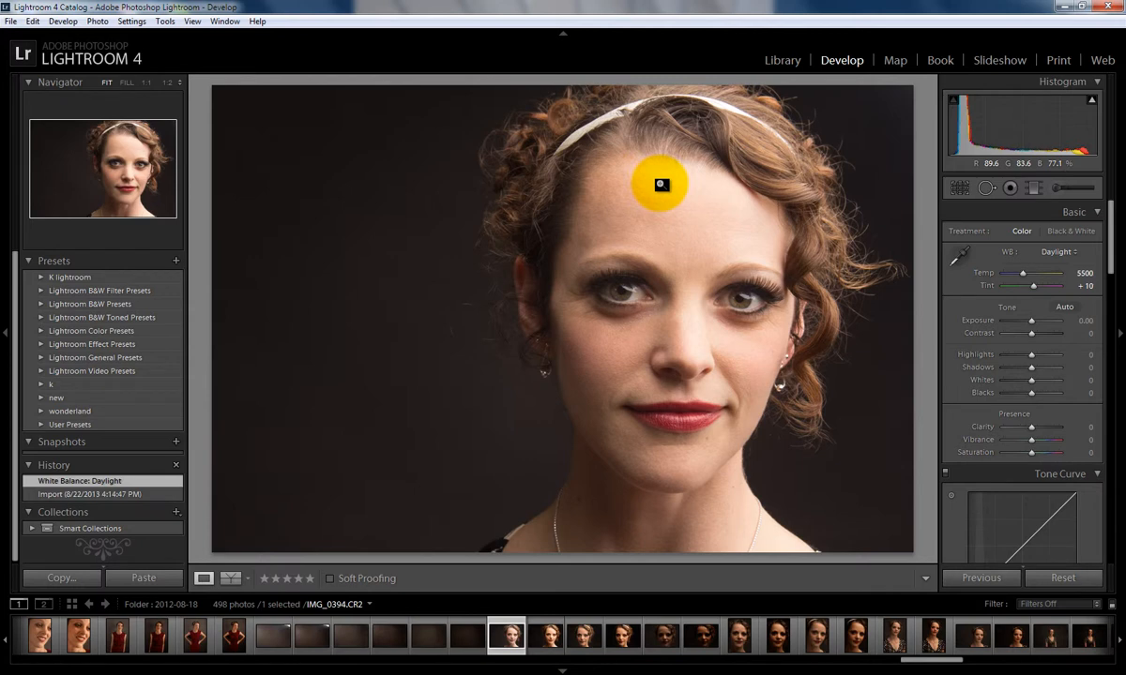
Try the Cloudy white balance preset on the portrait, followed by Shade
click(1057, 251)
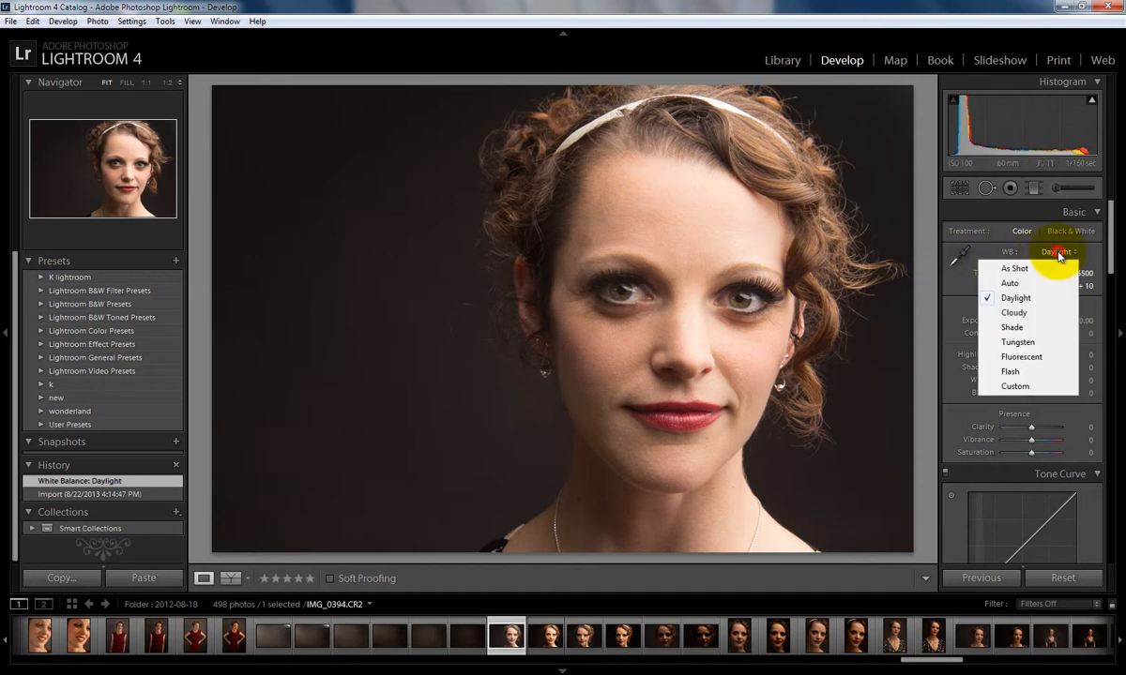
click(1025, 313)
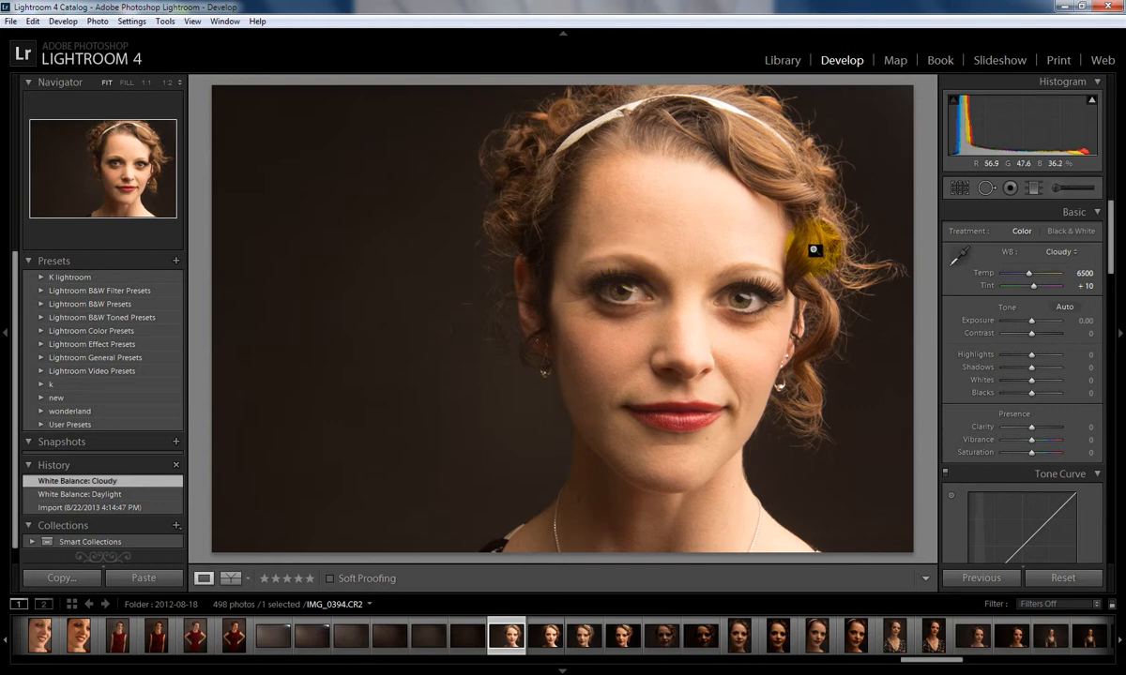
click(1065, 253)
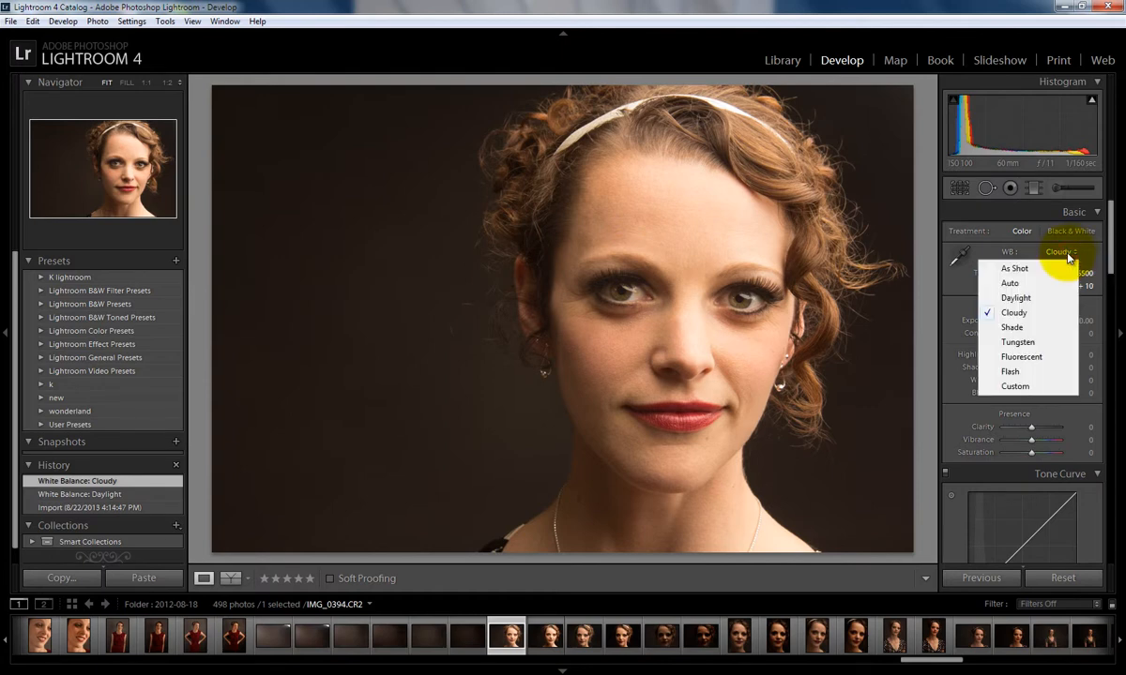
click(1014, 330)
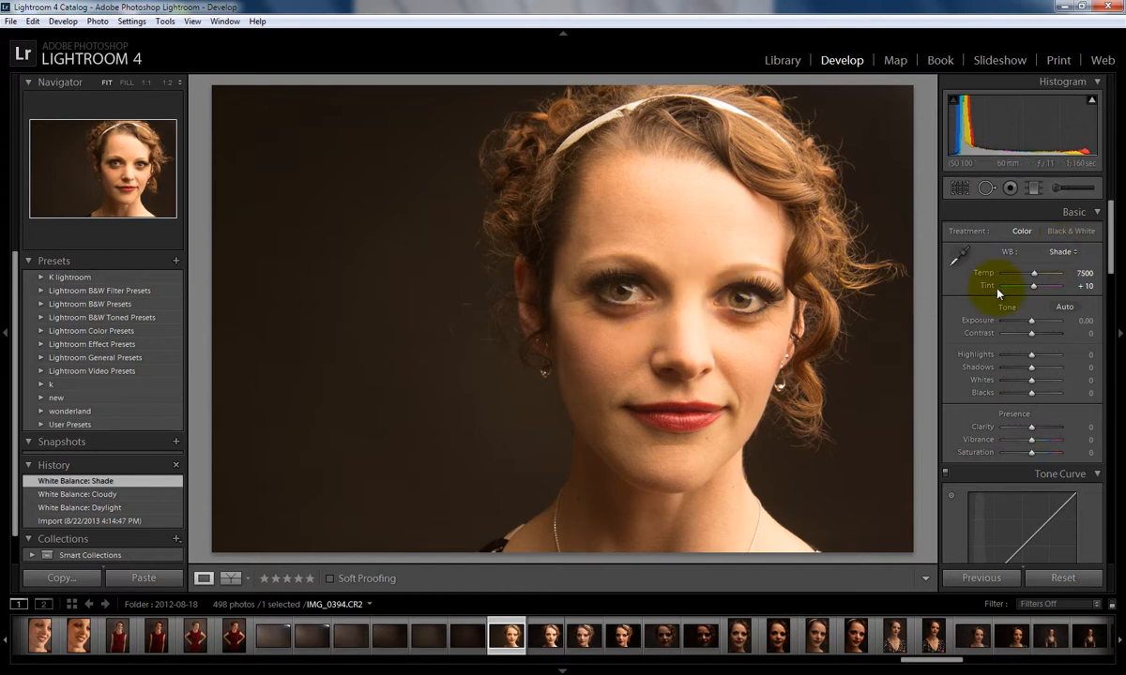
Try the Tungsten white balance preset on the portrait, then switch back to Shade
click(1062, 251)
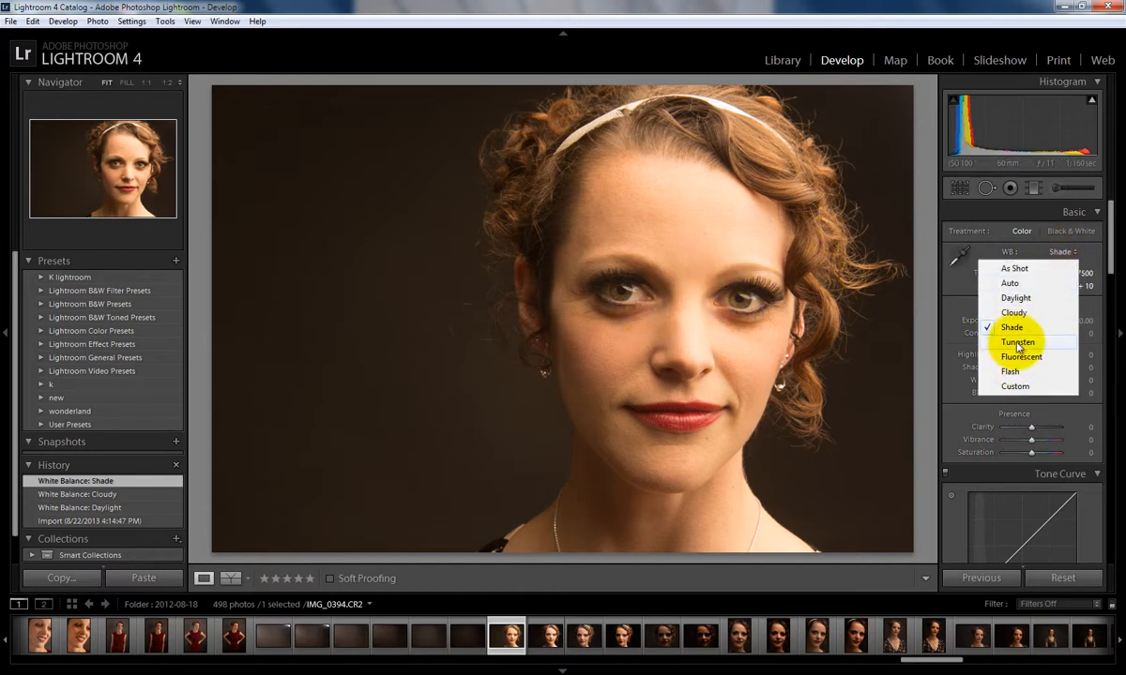
click(1018, 344)
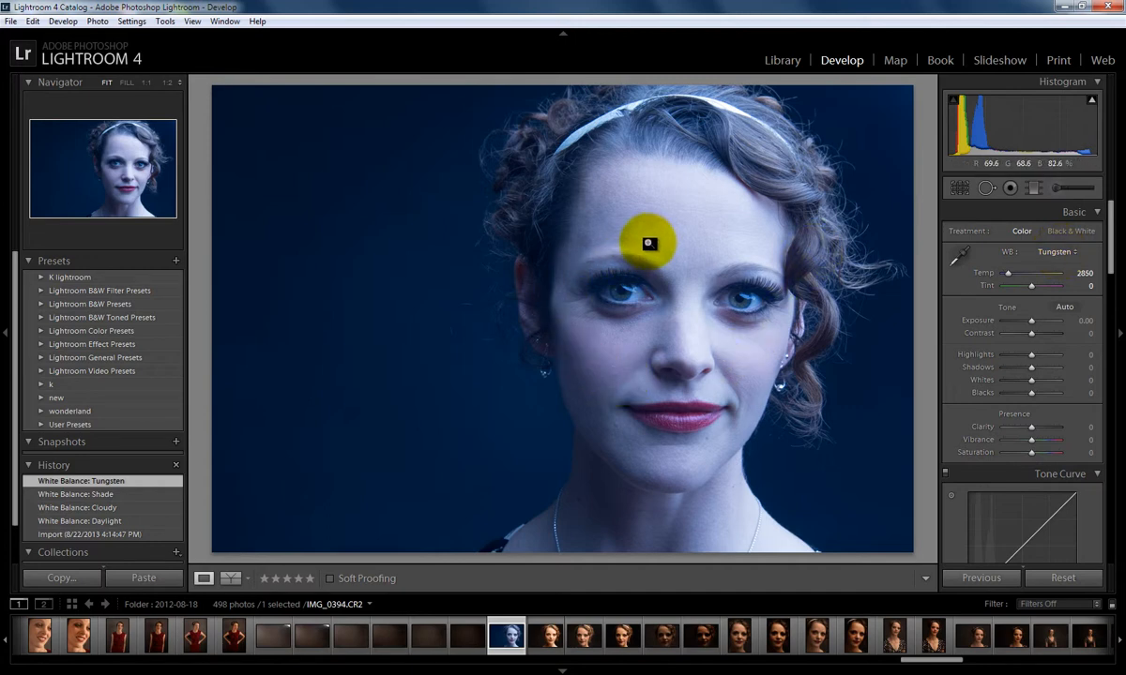
click(1060, 251)
click(1016, 327)
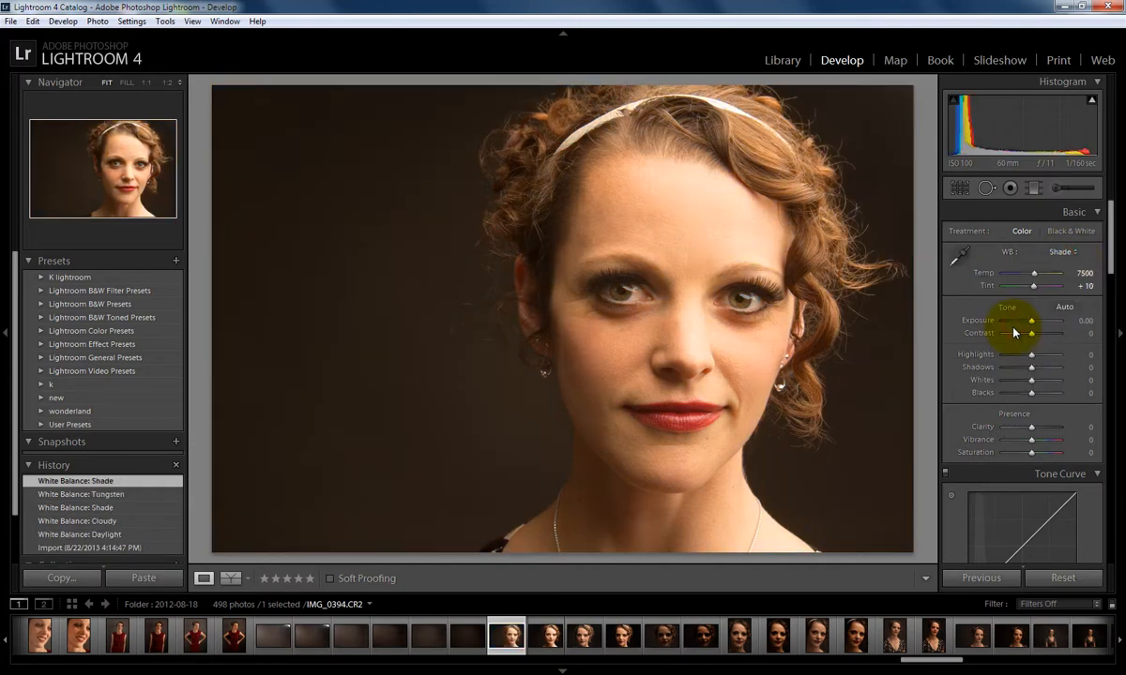
Try the Fluorescent white balance preset on the portrait, followed by Flash
click(1060, 253)
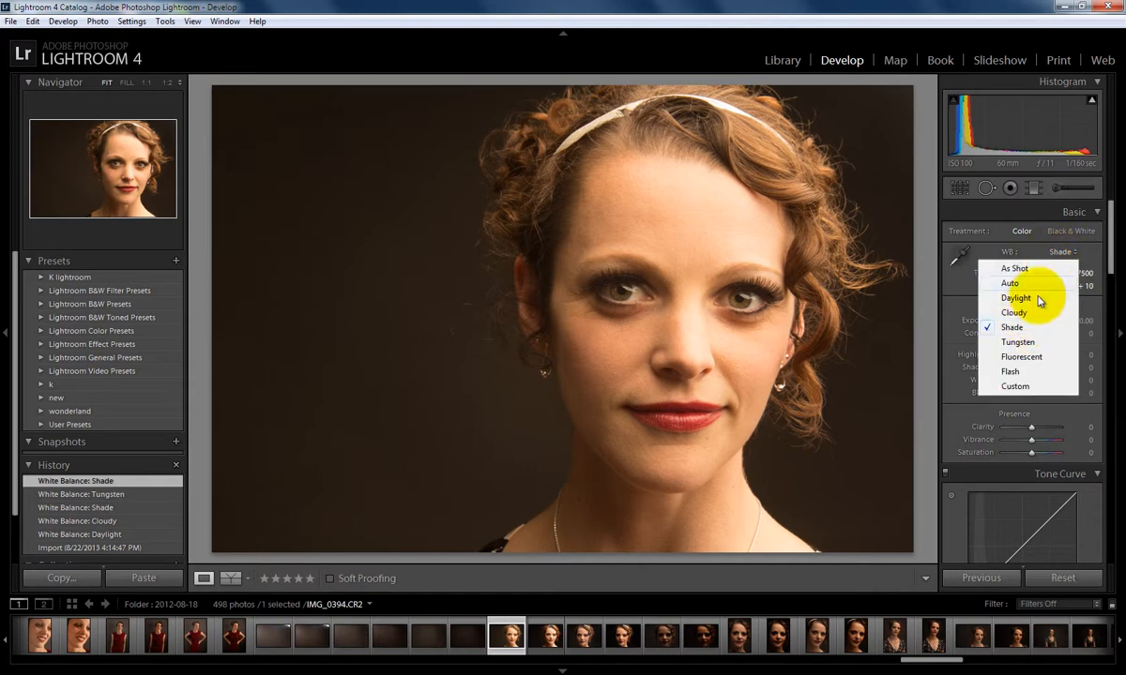
click(1023, 356)
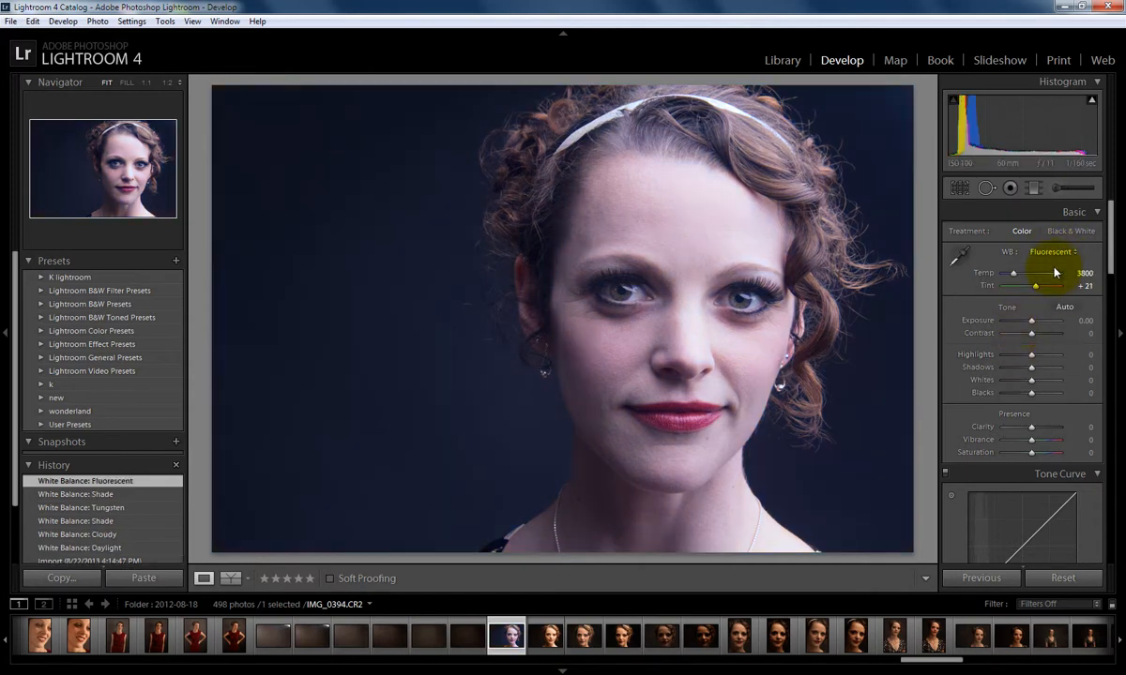
click(1054, 253)
click(1011, 368)
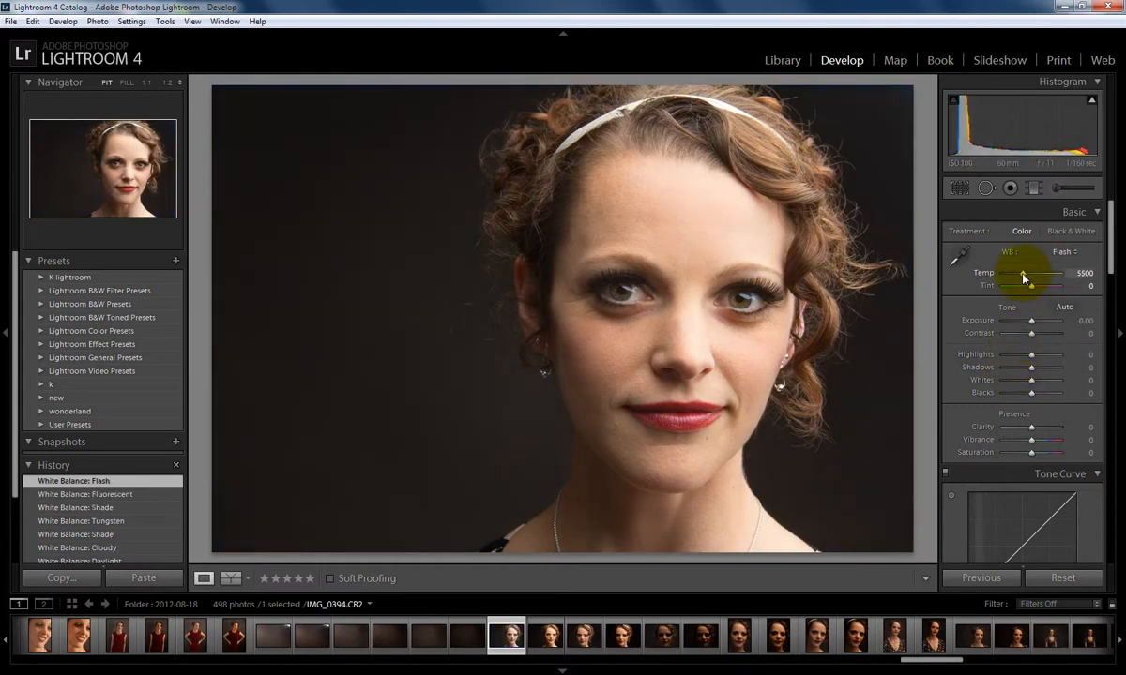
Lower the colour temperature to 2000, then set the white balance to the Cloudy preset
drag(1023, 273, 980, 272)
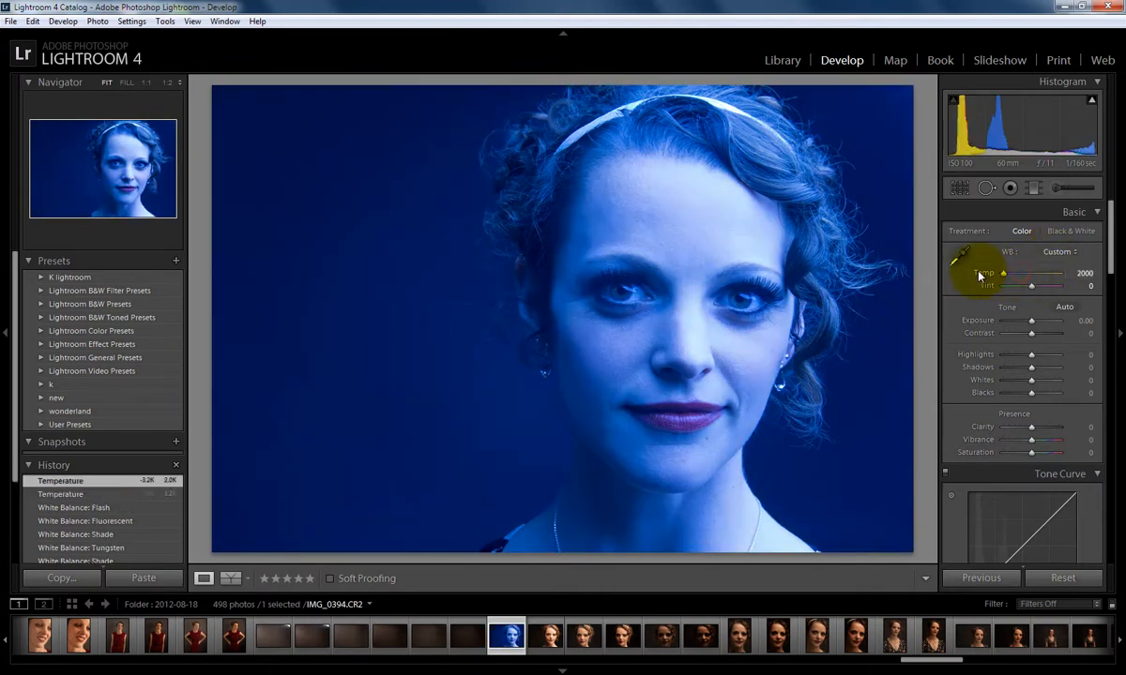
click(1059, 251)
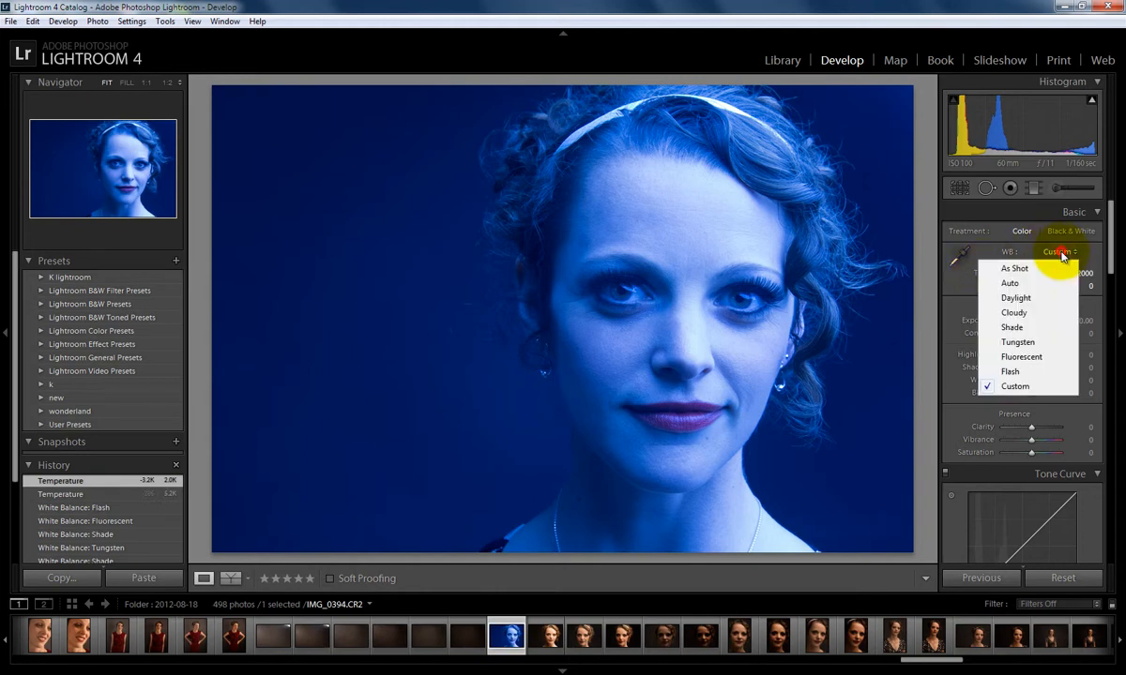
click(1015, 313)
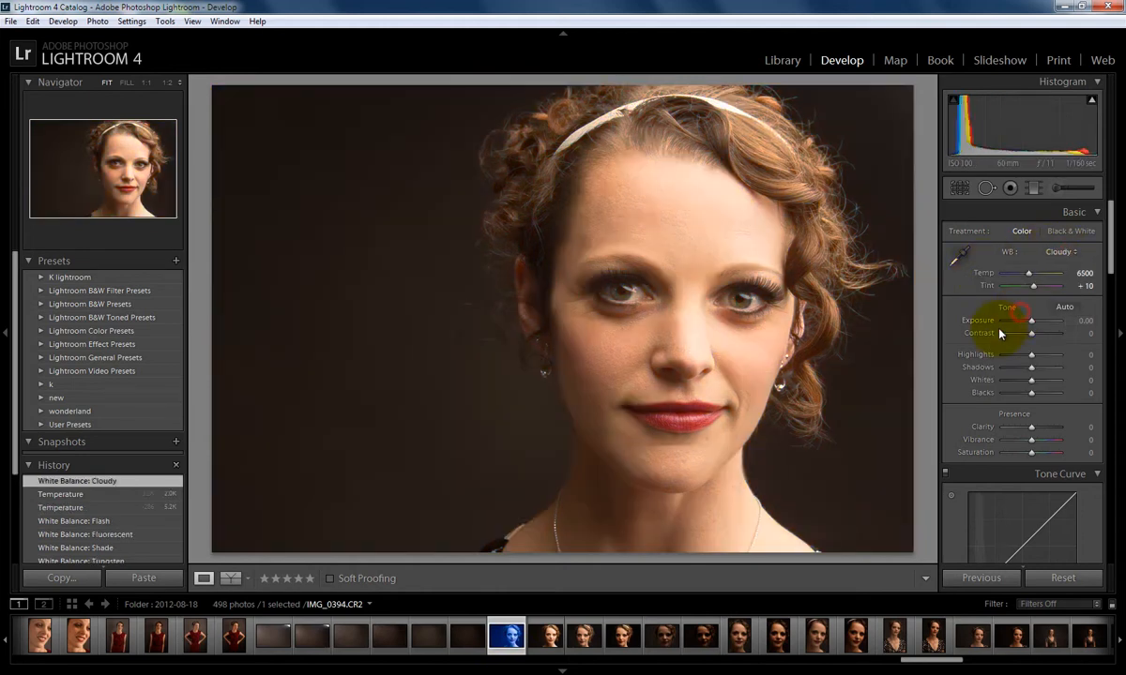
Sample the dark background as the neutral target with the White Balance Selector, then restore the Cloudy preset
click(959, 260)
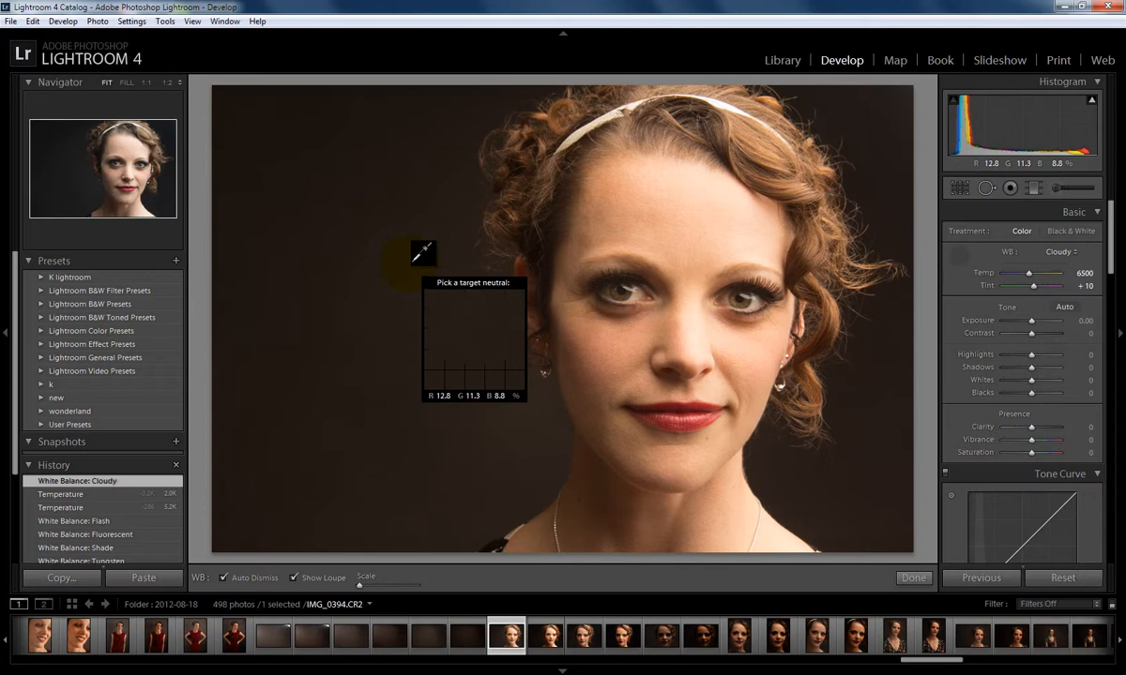
click(415, 261)
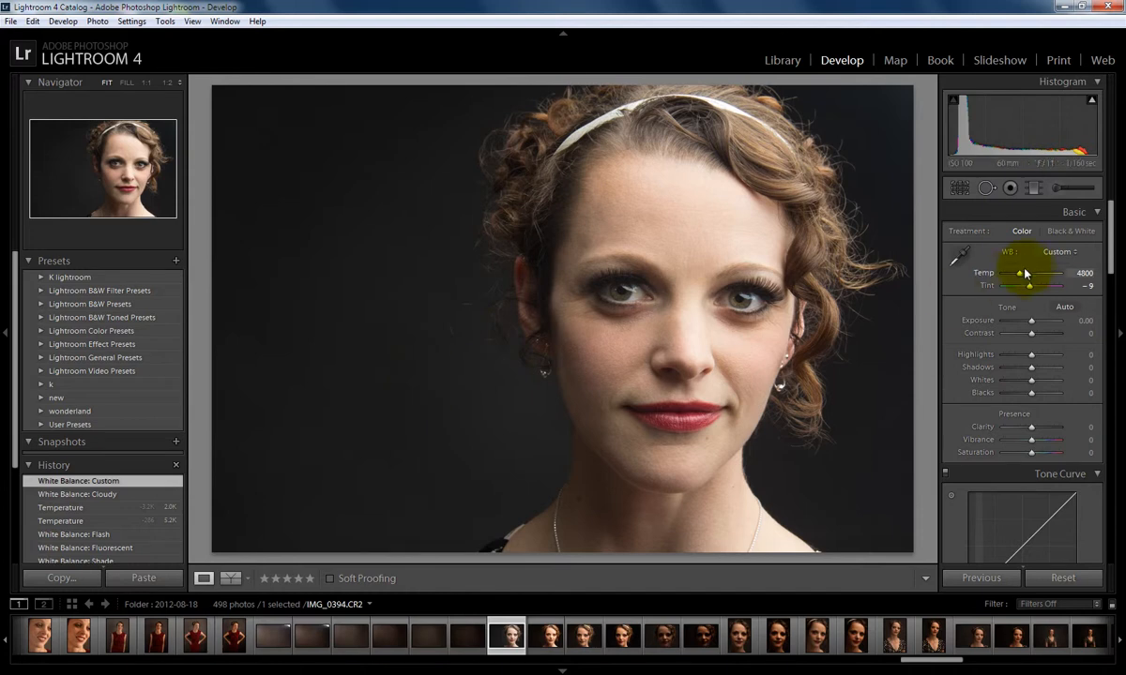
click(1058, 251)
click(1018, 317)
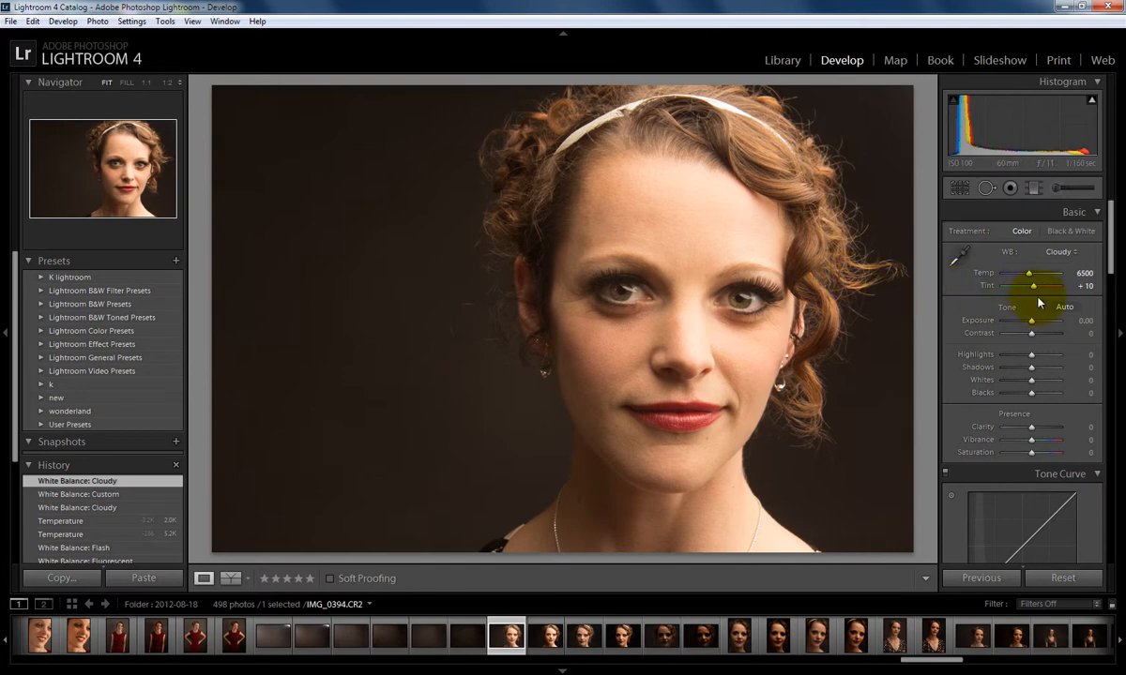
Try a tint of -150 on the portrait and undo it
drag(1033, 285, 1004, 288)
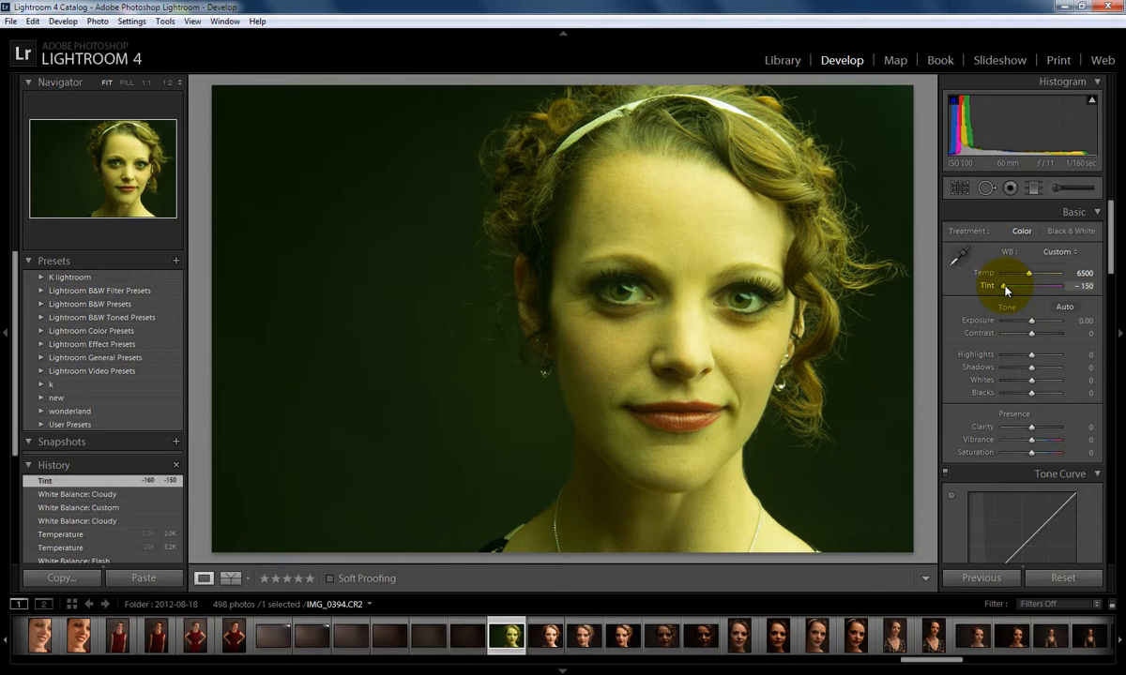
key(ctrl+z)
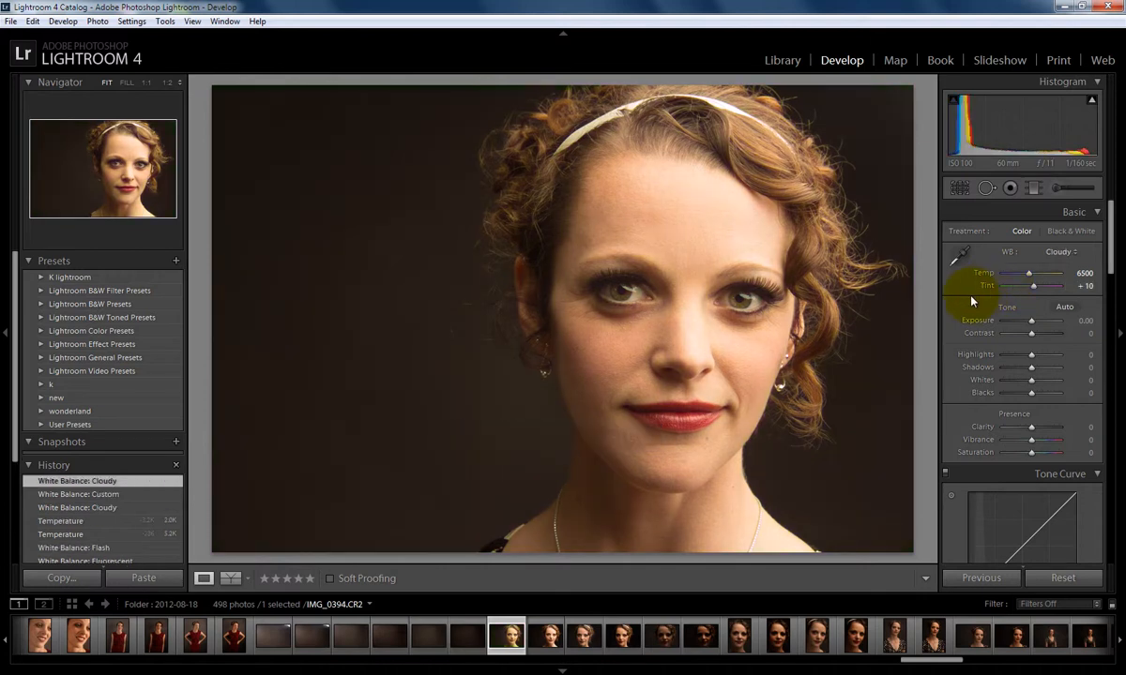
Set the portrait's exposure to +0.50 and turn on the highlight clipping display
drag(1029, 323, 1035, 324)
double_click(1033, 324)
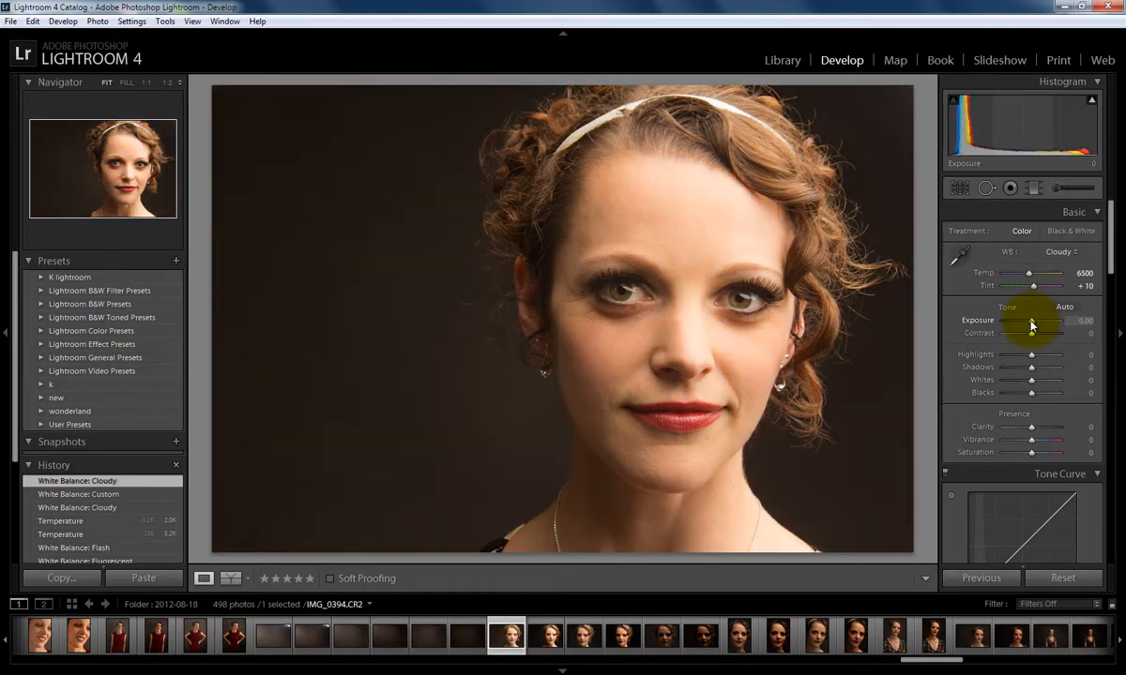
drag(1032, 322, 1032, 322)
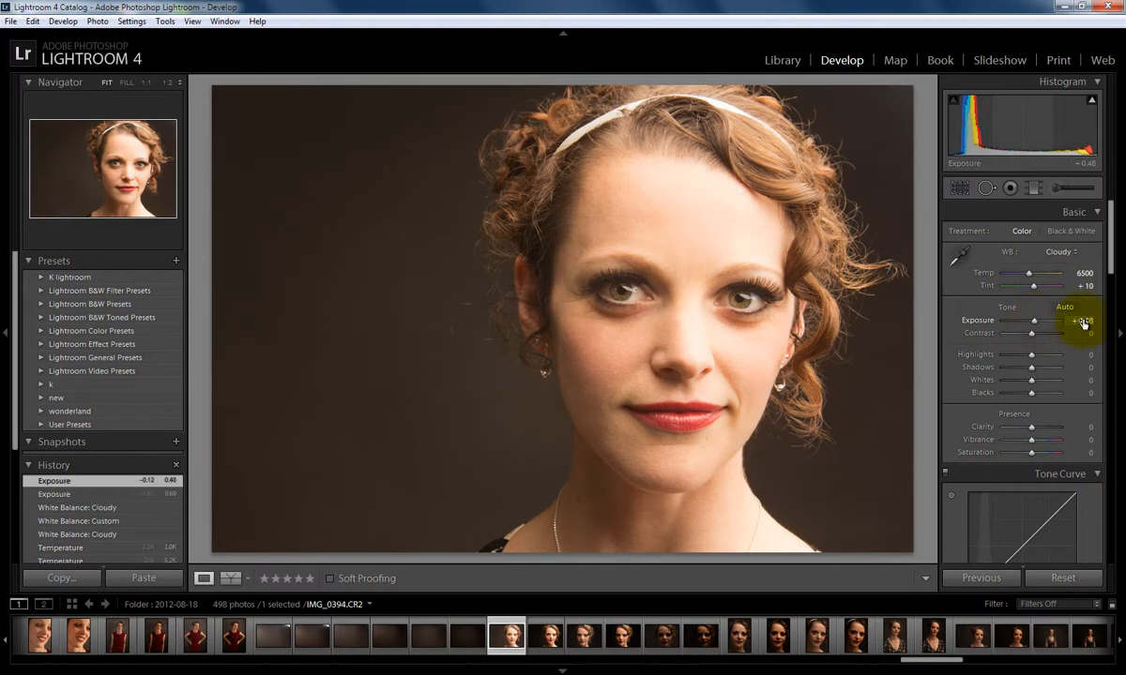
click(1083, 322)
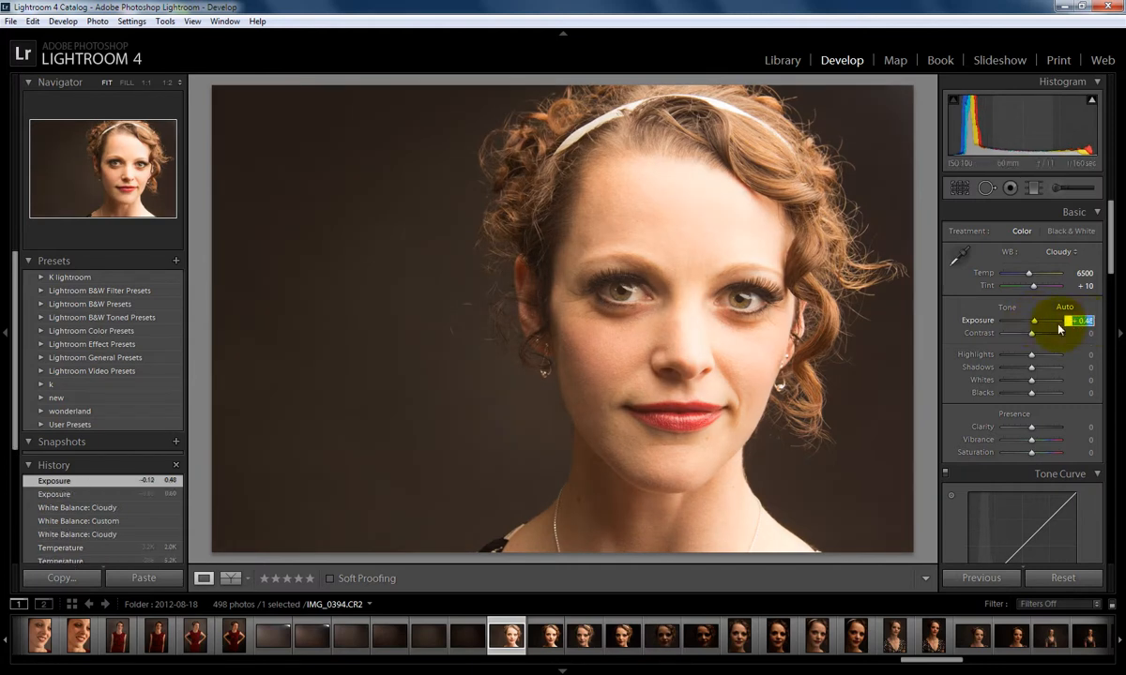
click(1092, 321)
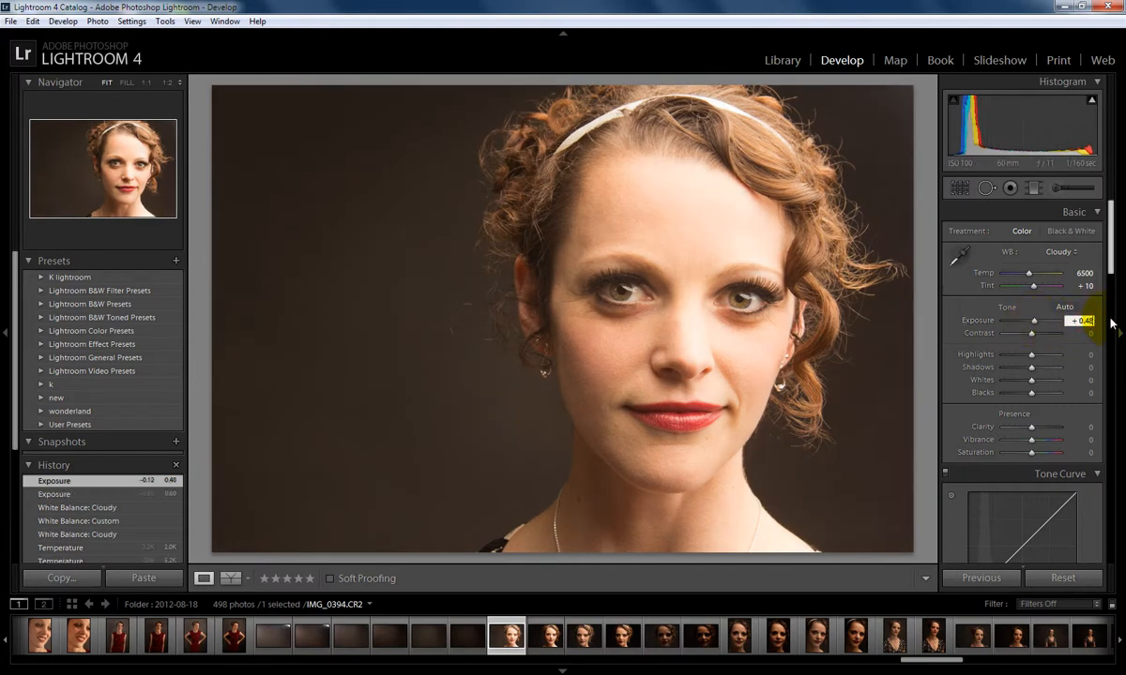
key(BackSpace)
key(BackSpace)
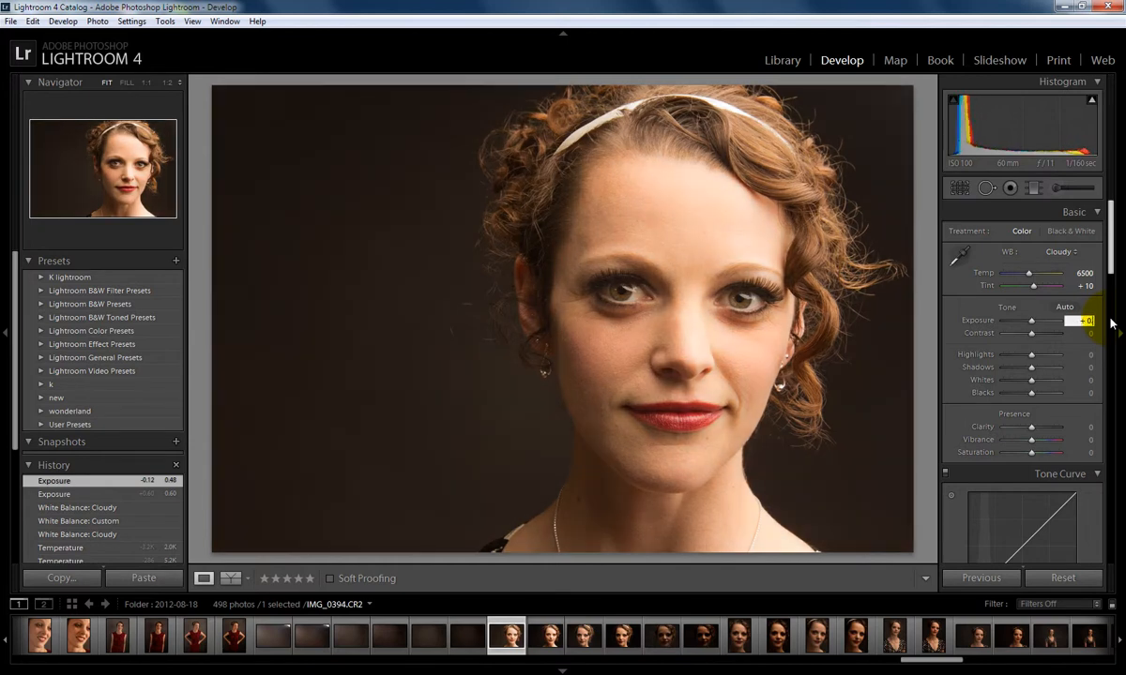
text(50)
key(Return)
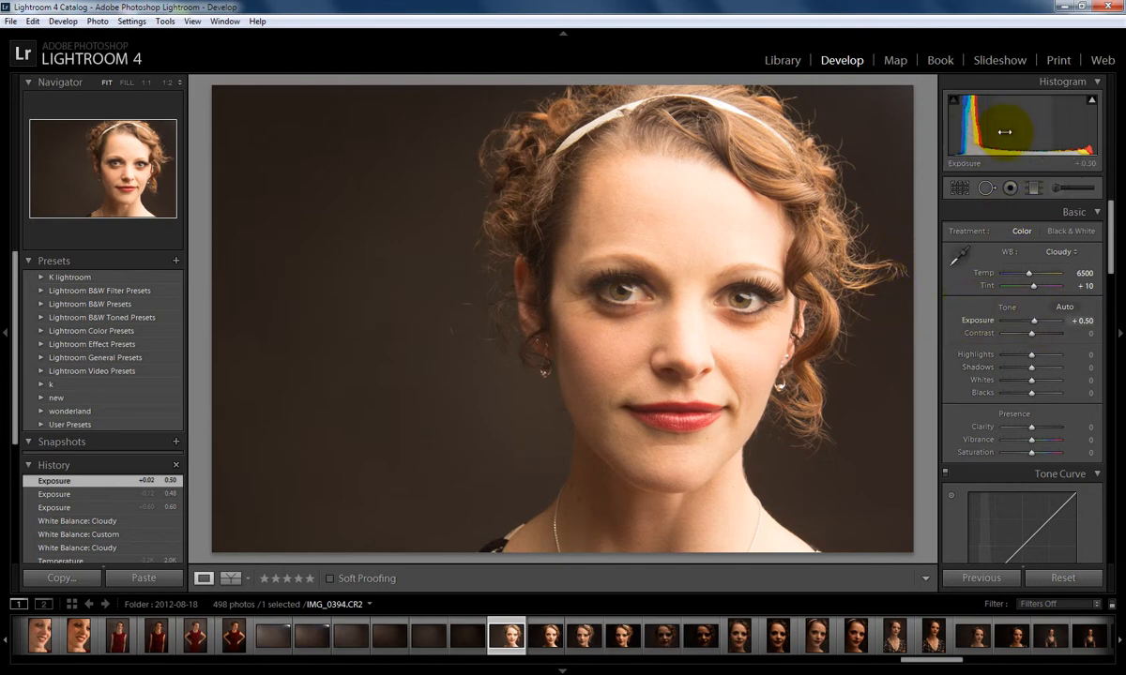
mouse_move(1093, 106)
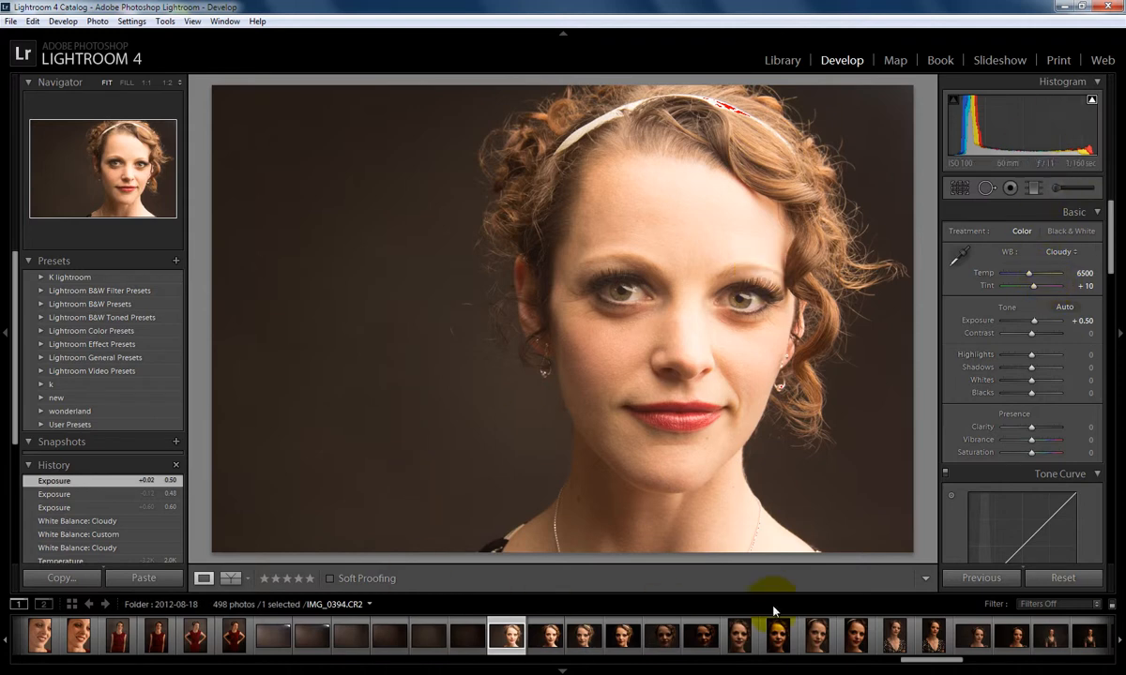
Raise the exposure of the dark IMG_0396.jpg to +2.62 and that of its raw version IMG_0396.CR2 to +2.38
click(704, 636)
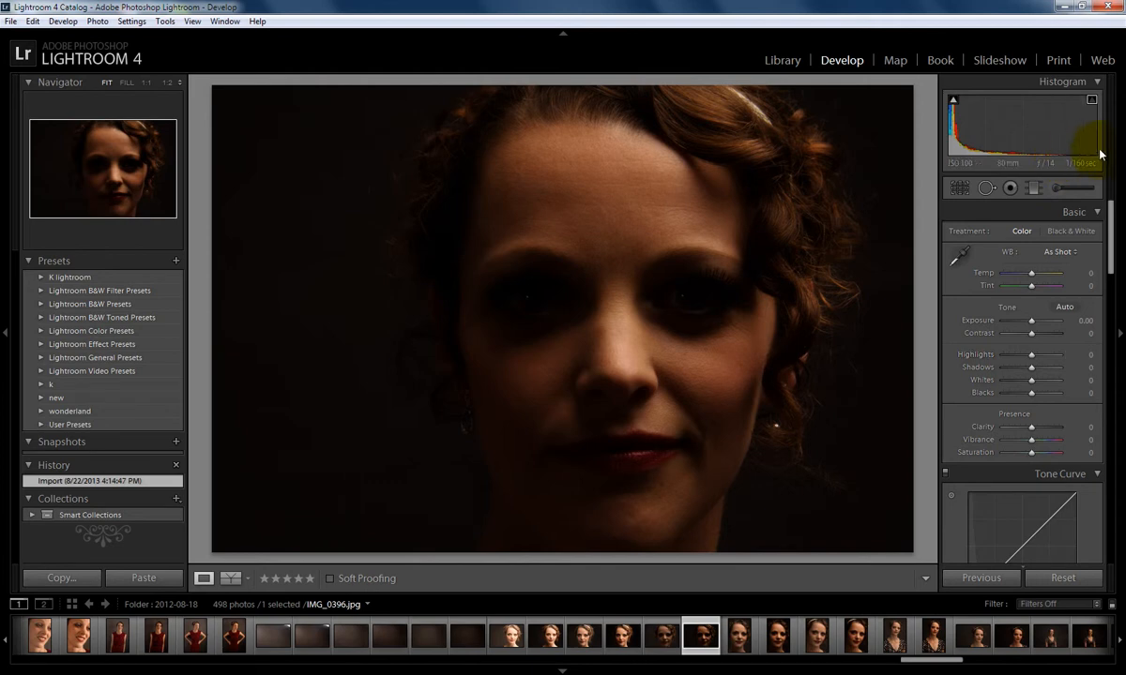
drag(1029, 320, 1046, 321)
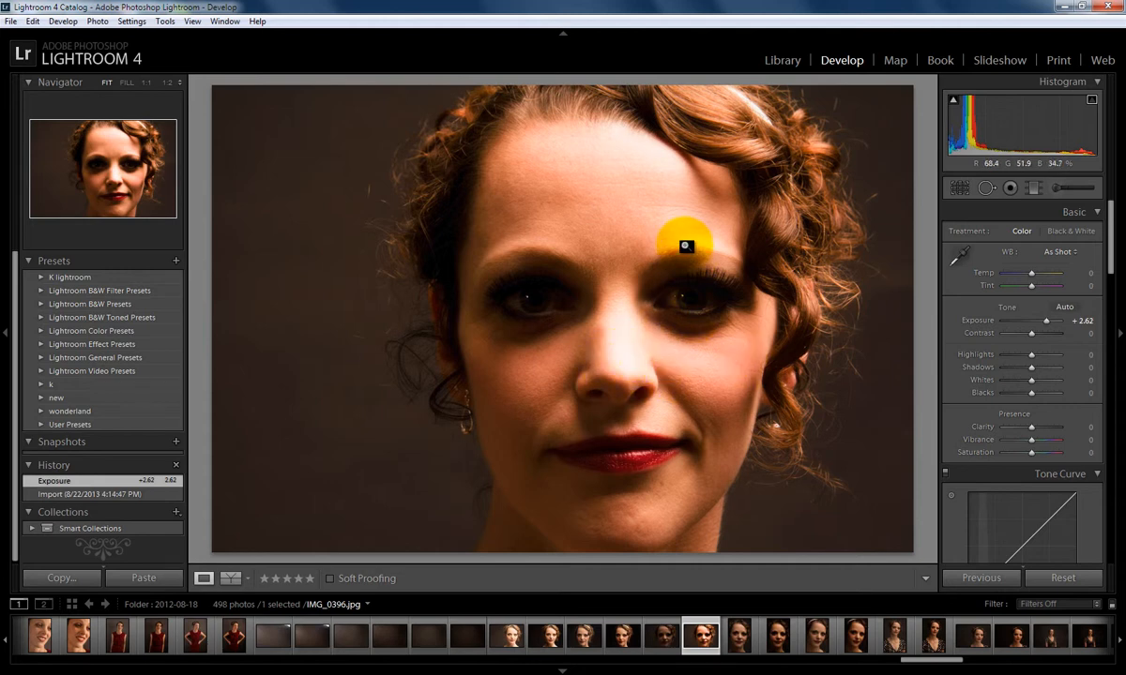
click(660, 638)
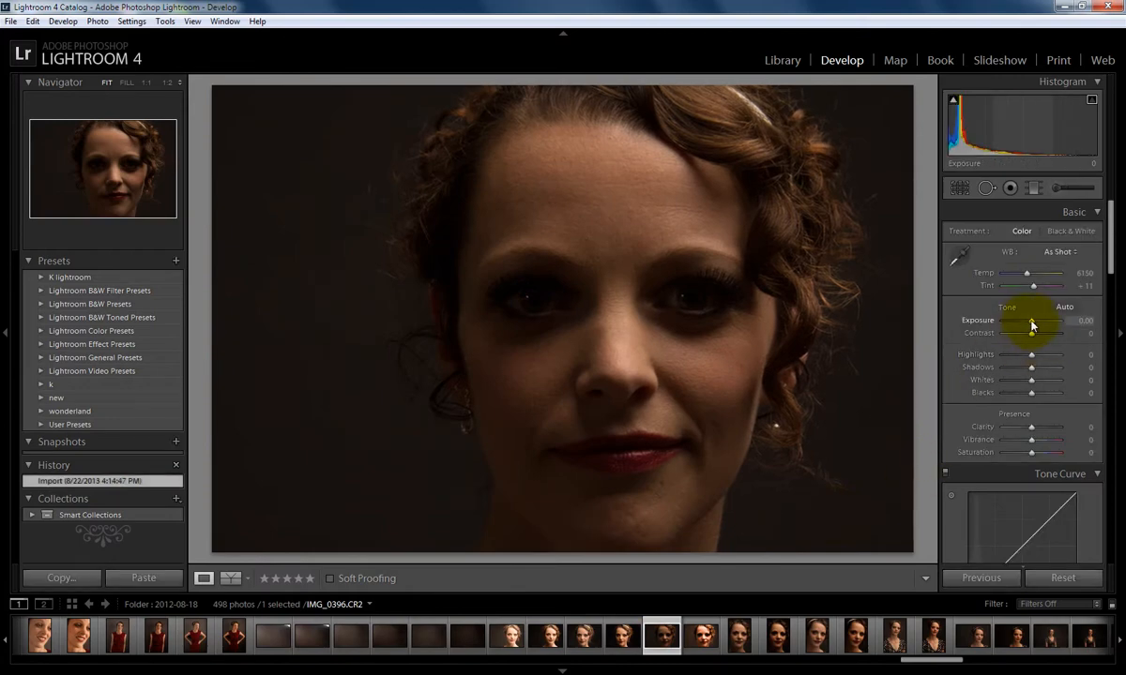
drag(1034, 324, 1045, 320)
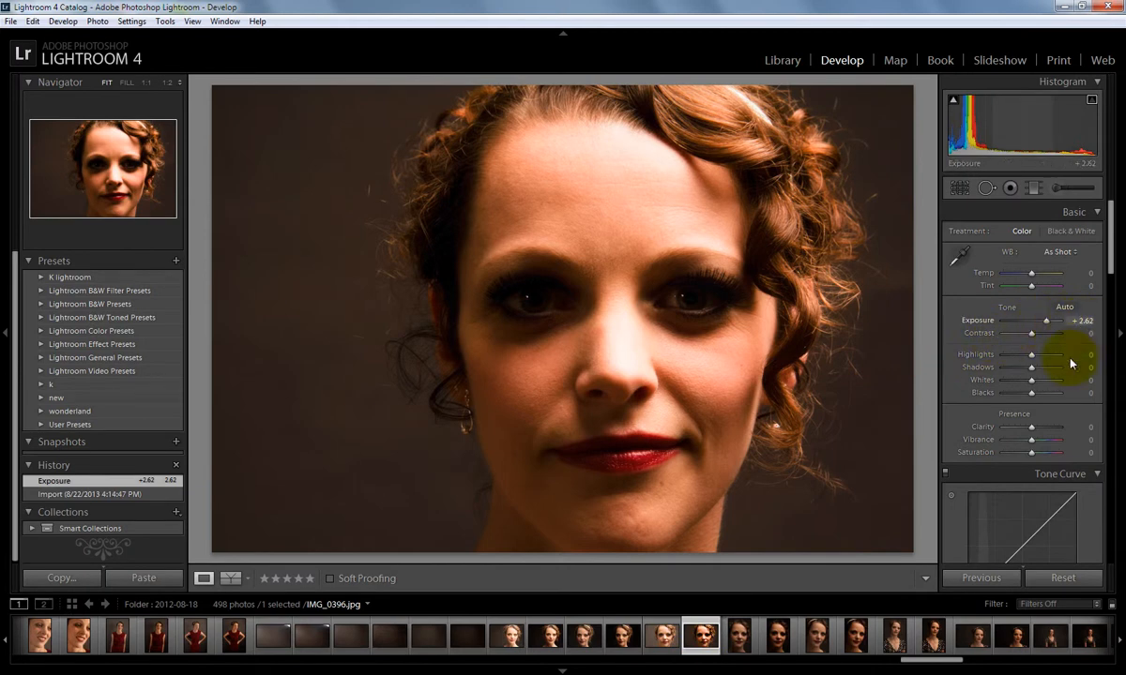
Raise the exposure of IMG_0396.CR2 to +2.74 and compare the raw portrait with the brightened IMG_0396.jpg
click(662, 635)
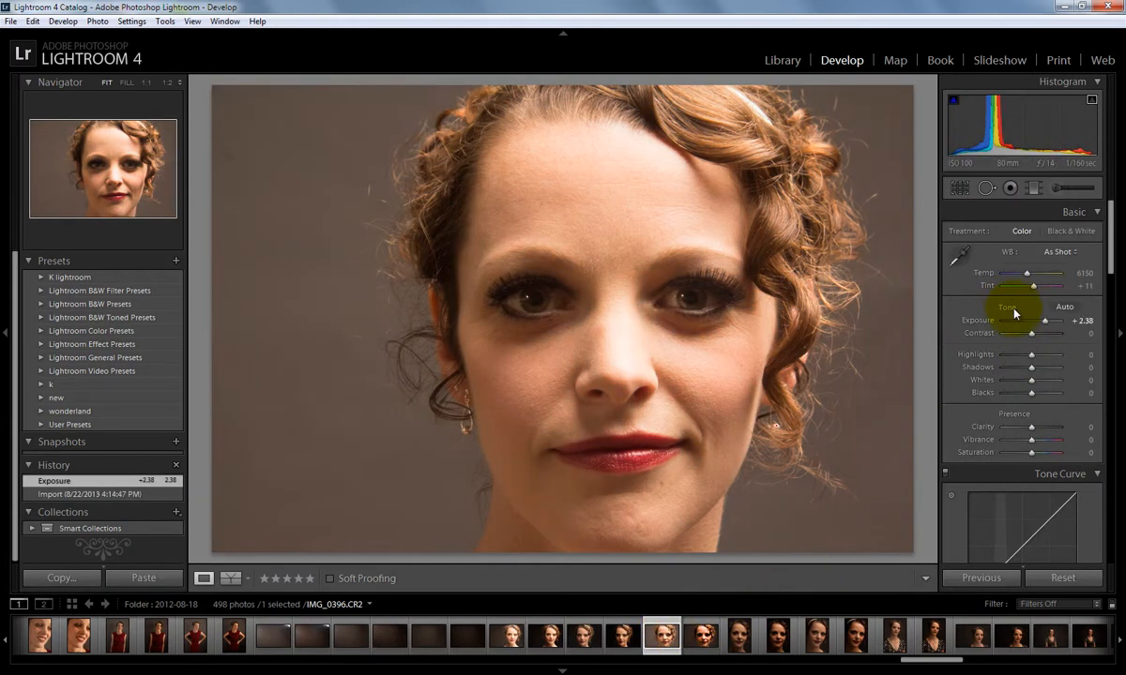
drag(1044, 323, 1047, 321)
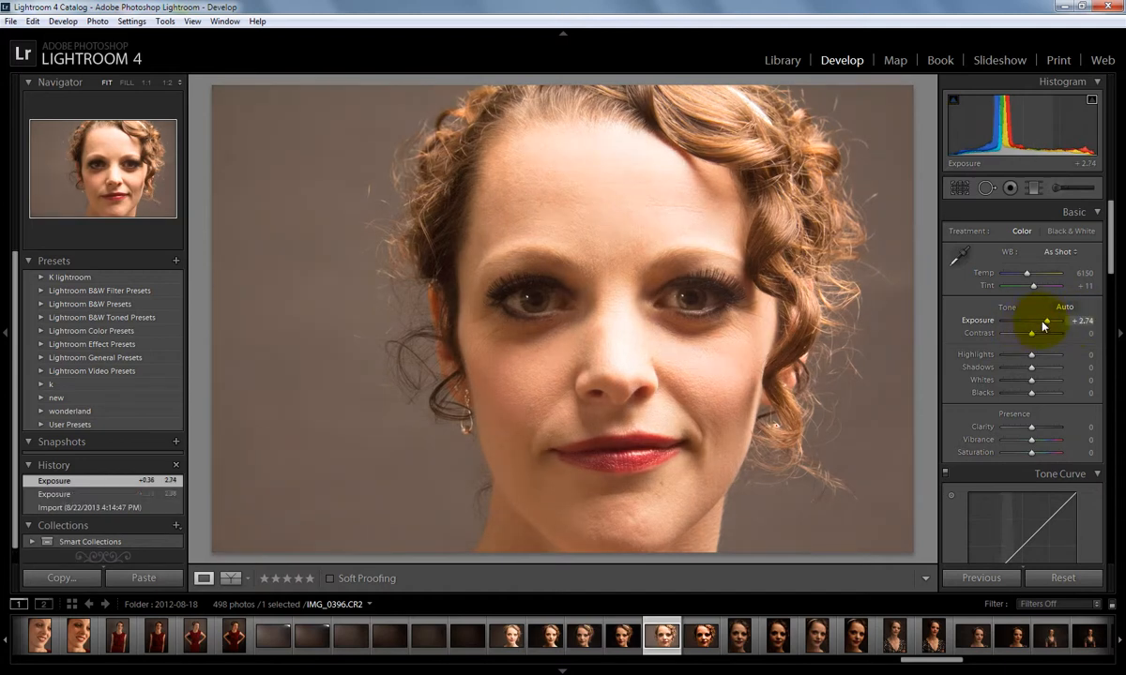
click(702, 636)
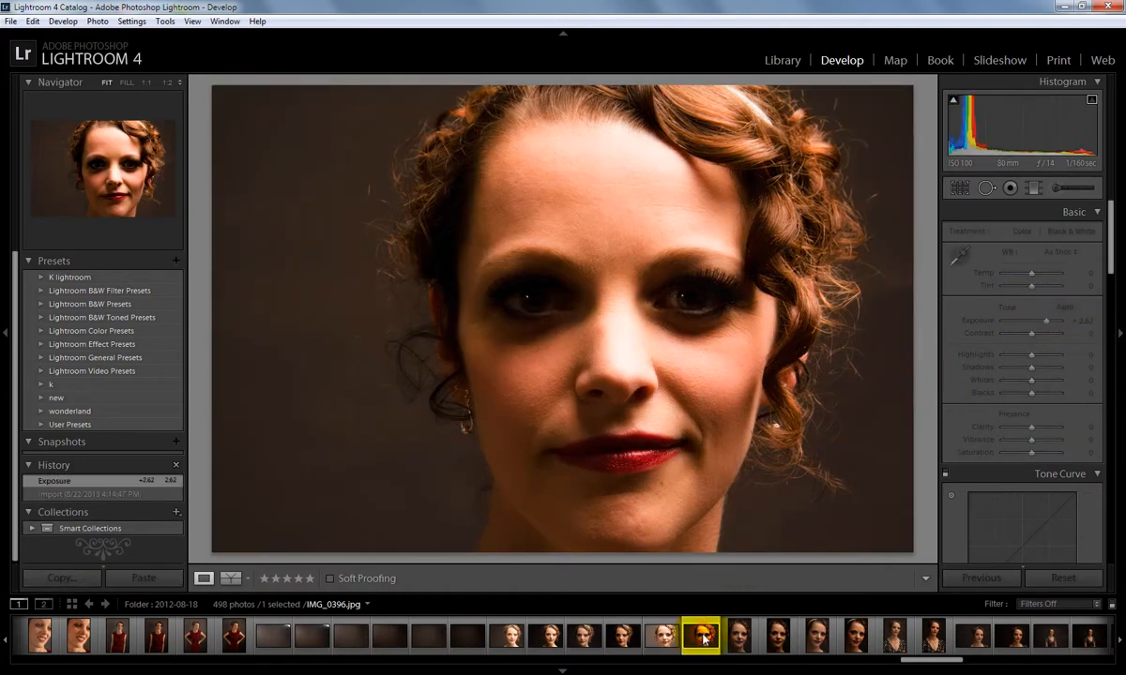
click(664, 638)
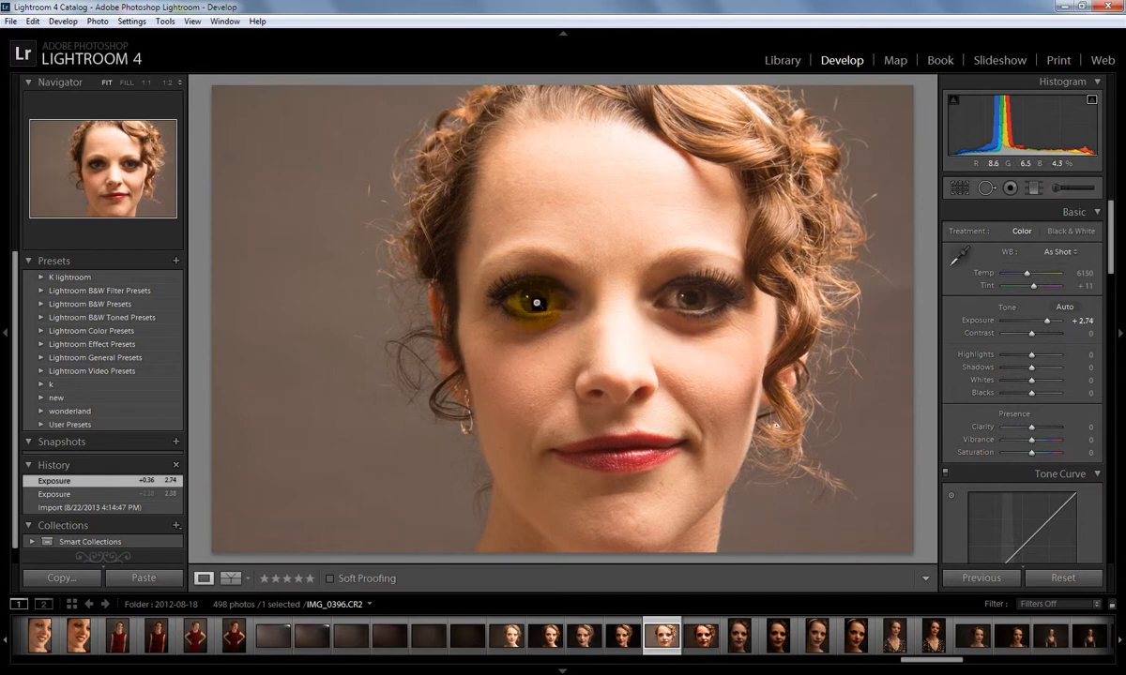
Push the exposure of IMG_0396.jpg to +5.00, check its highlight clipping, and reduce the exposure to +3.57
click(702, 637)
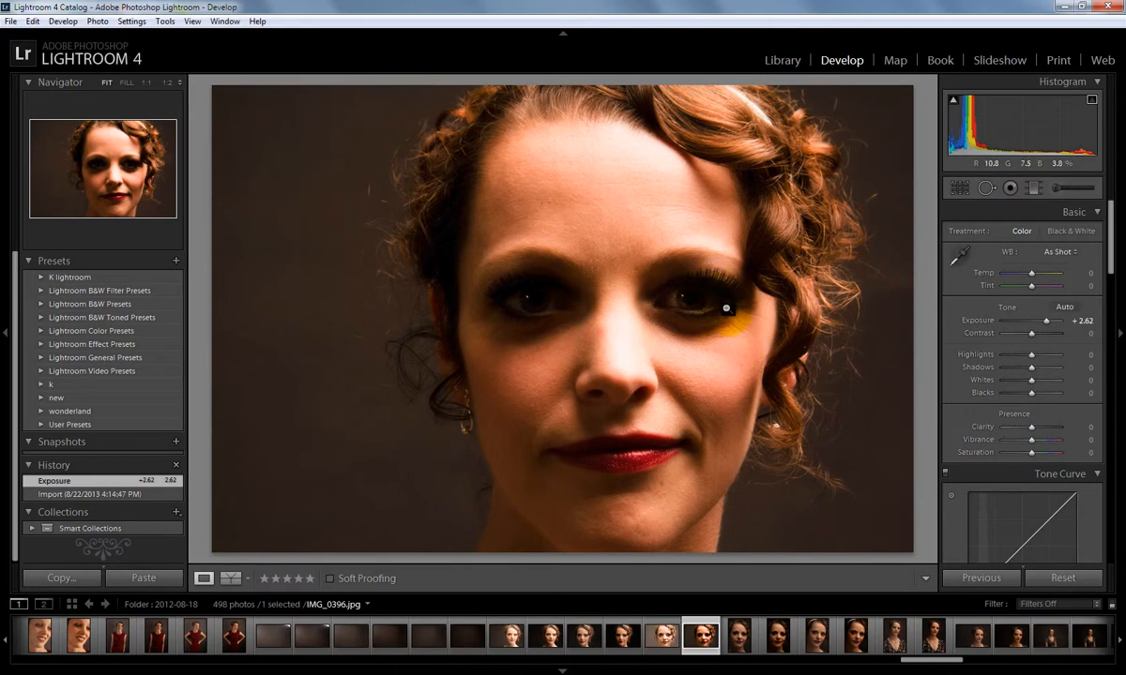
drag(1043, 321, 1059, 320)
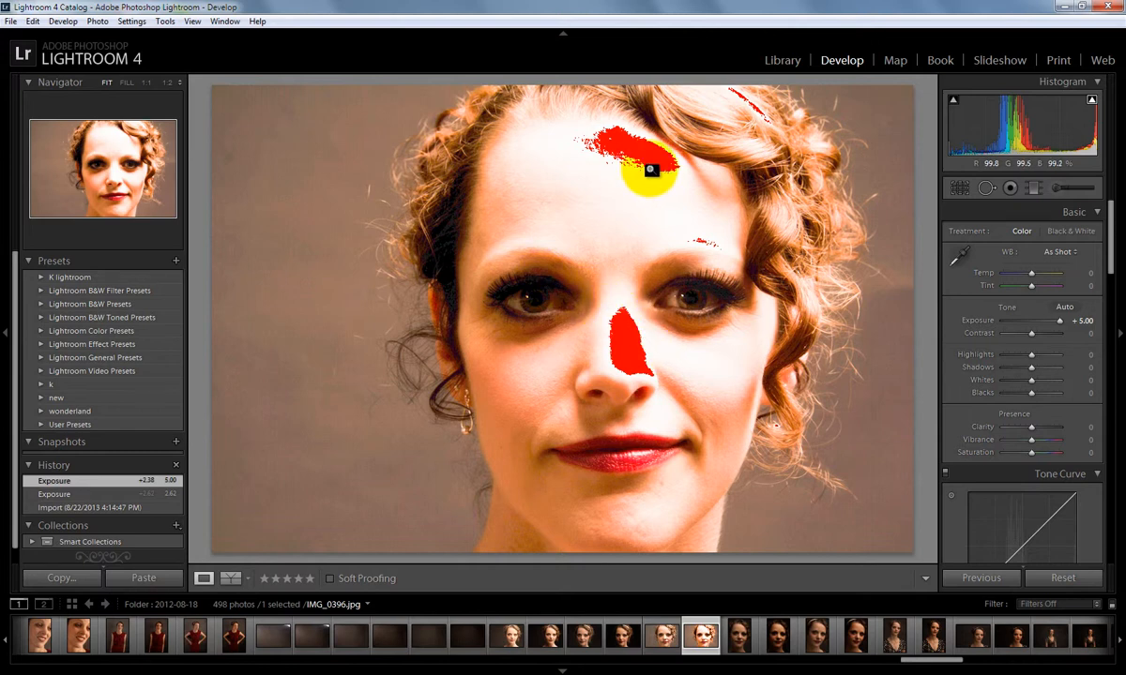
click(1091, 100)
click(1090, 104)
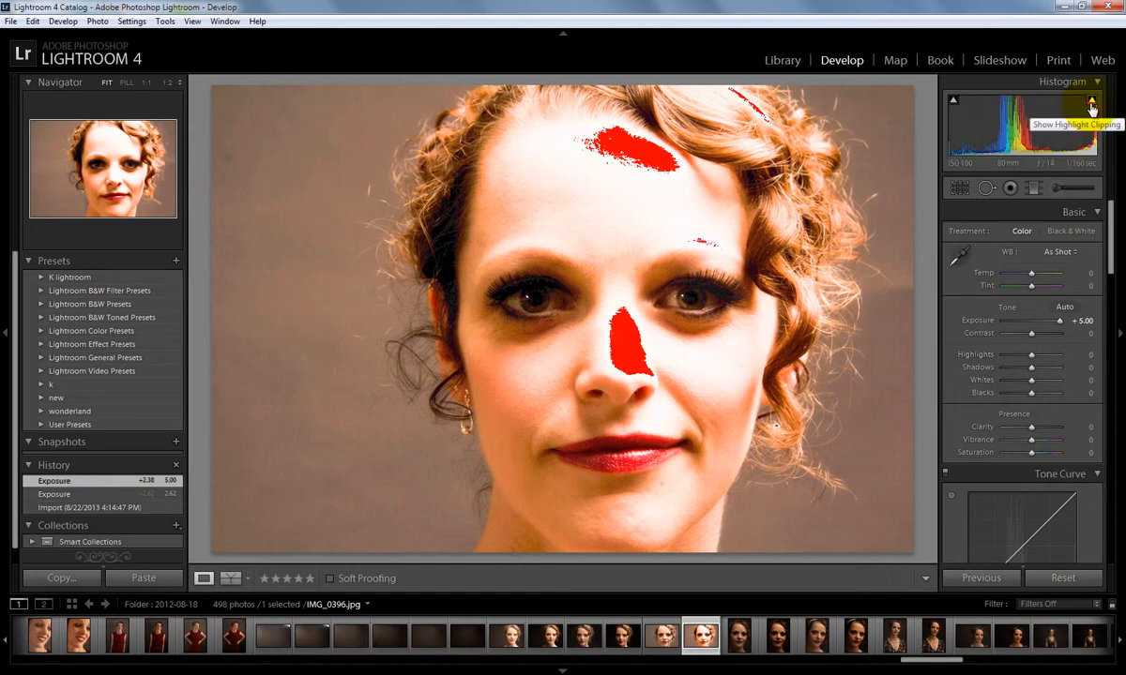
click(1090, 100)
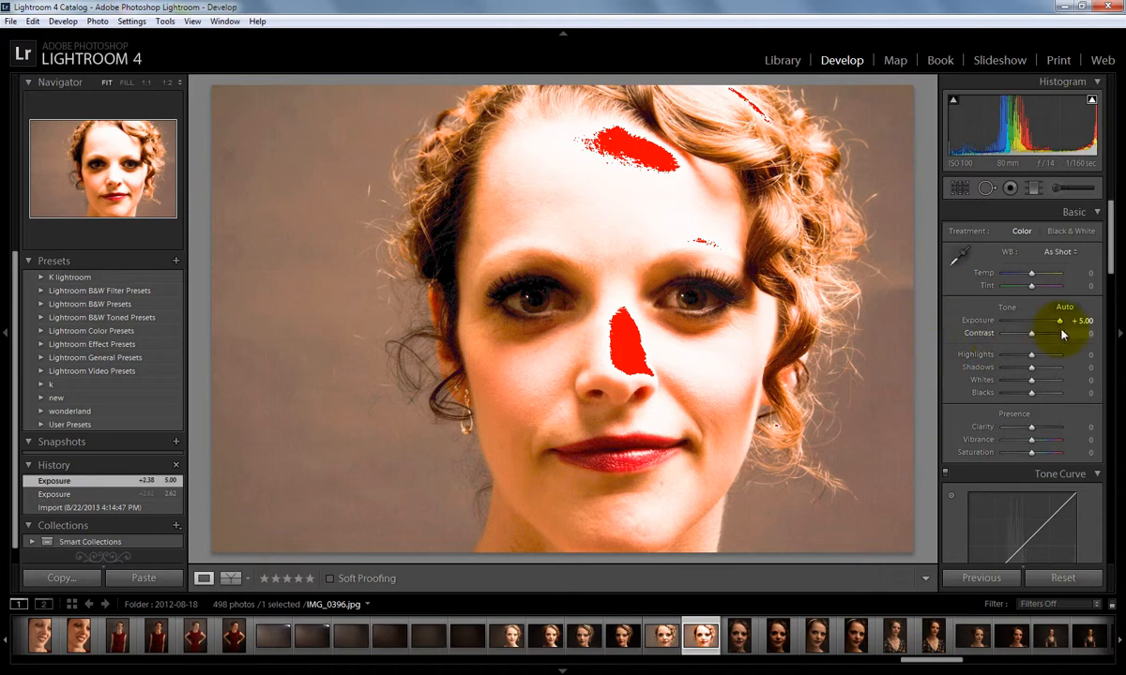
drag(1059, 326, 1052, 328)
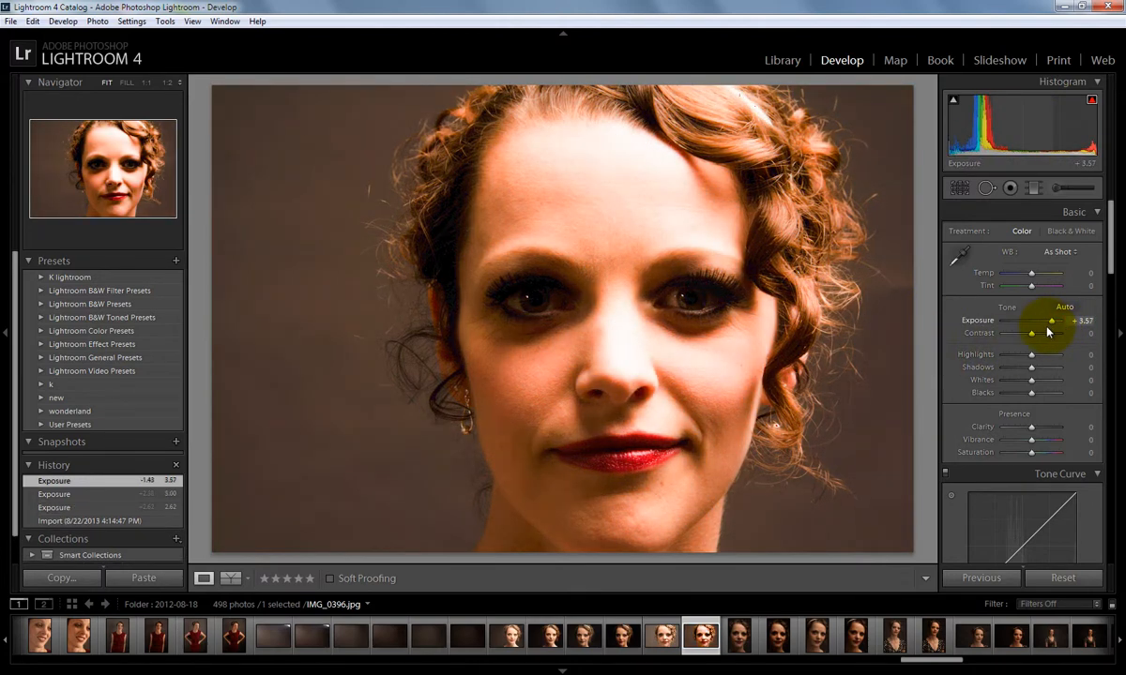
Try an exposure of +3.93 on IMG_0396.CR2 and bring it back down to +2.50
click(672, 646)
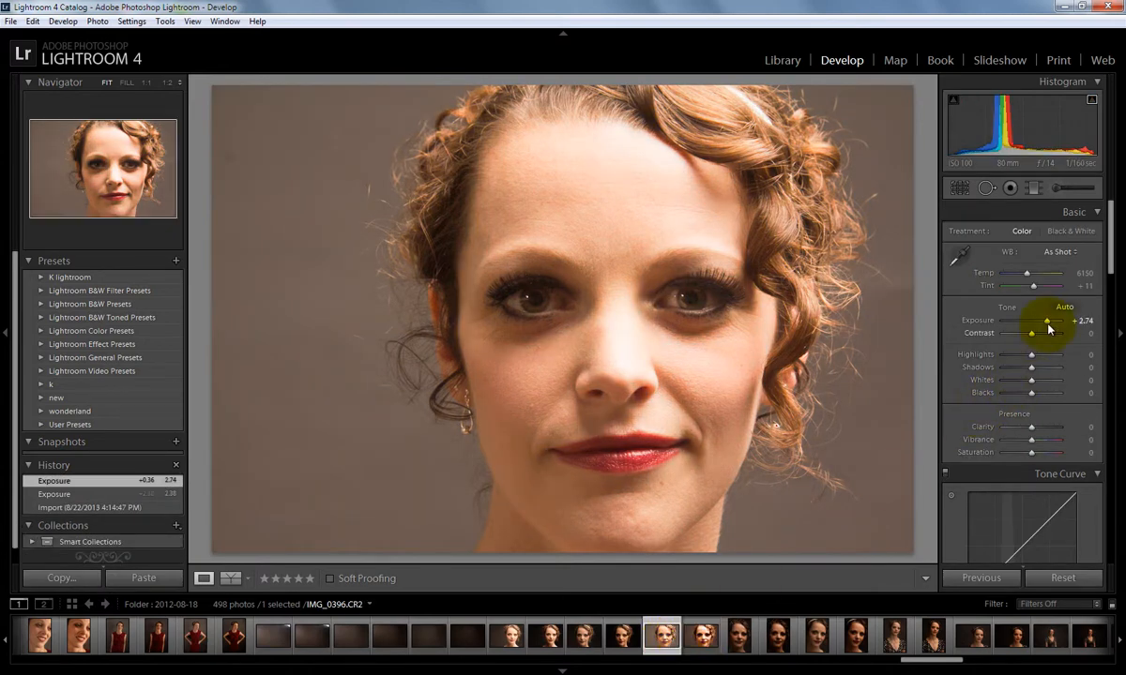
drag(1047, 320, 1054, 321)
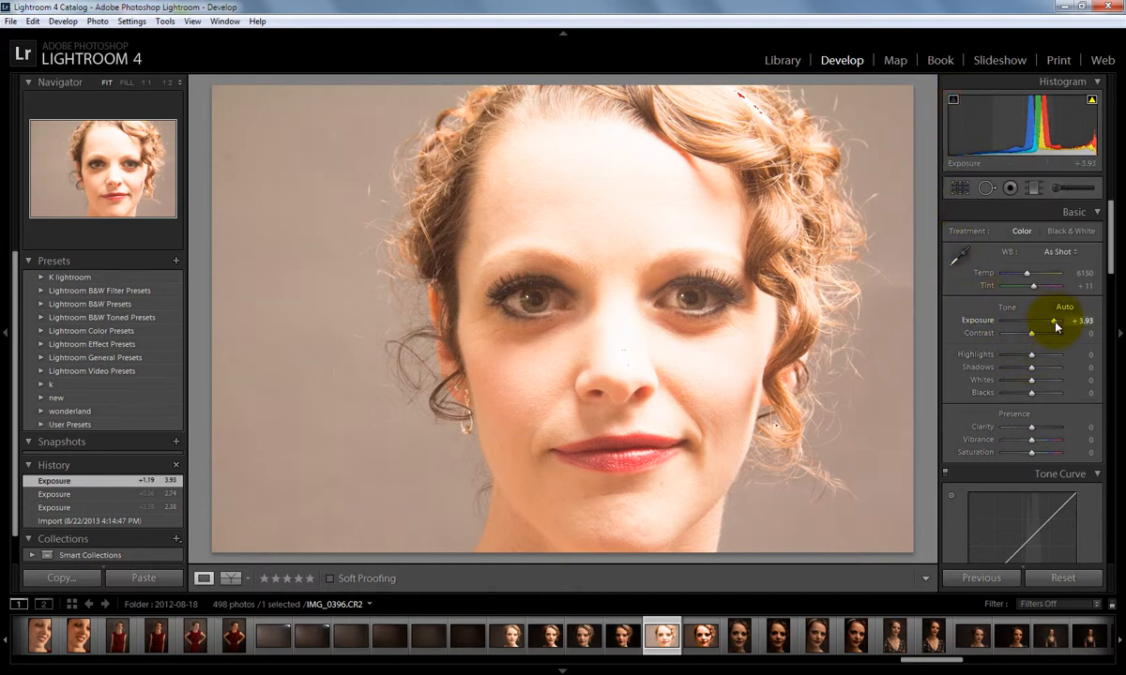
mouse_move(1055, 324)
mouse_down()
mouse_move(1013, 339)
mouse_move(1048, 332)
mouse_up()
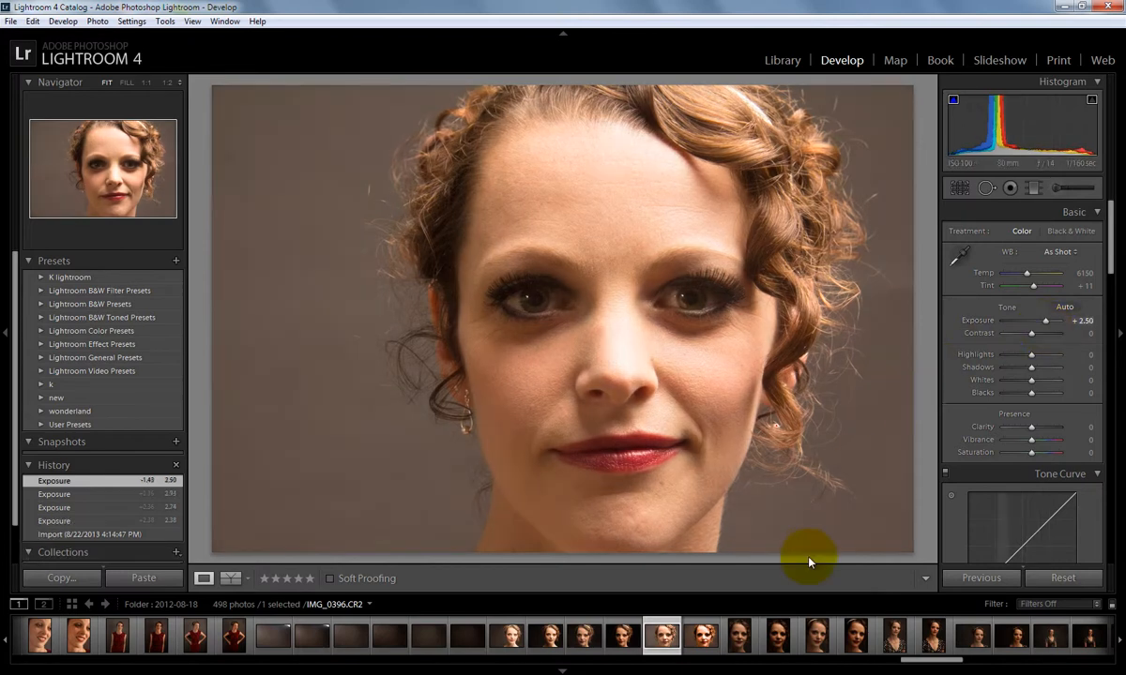
Return to IMG_0394.CR2, set its Blacks to -48, and turn off the clipping displays after checking the shadows
click(511, 637)
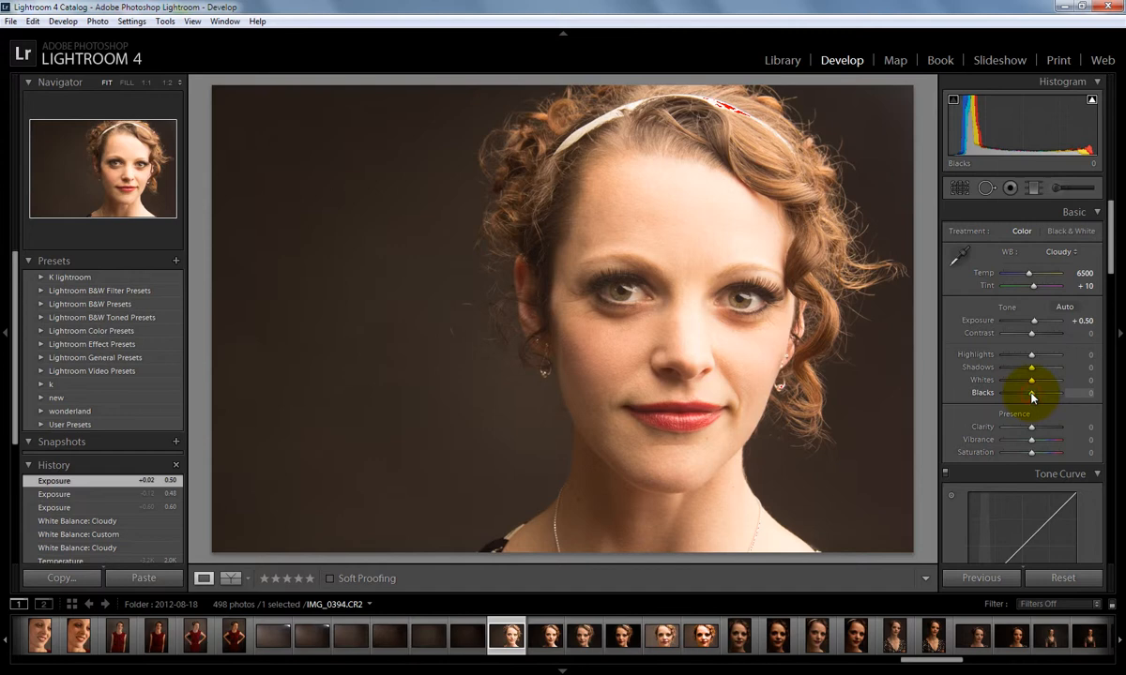
drag(1032, 398, 1016, 373)
click(953, 102)
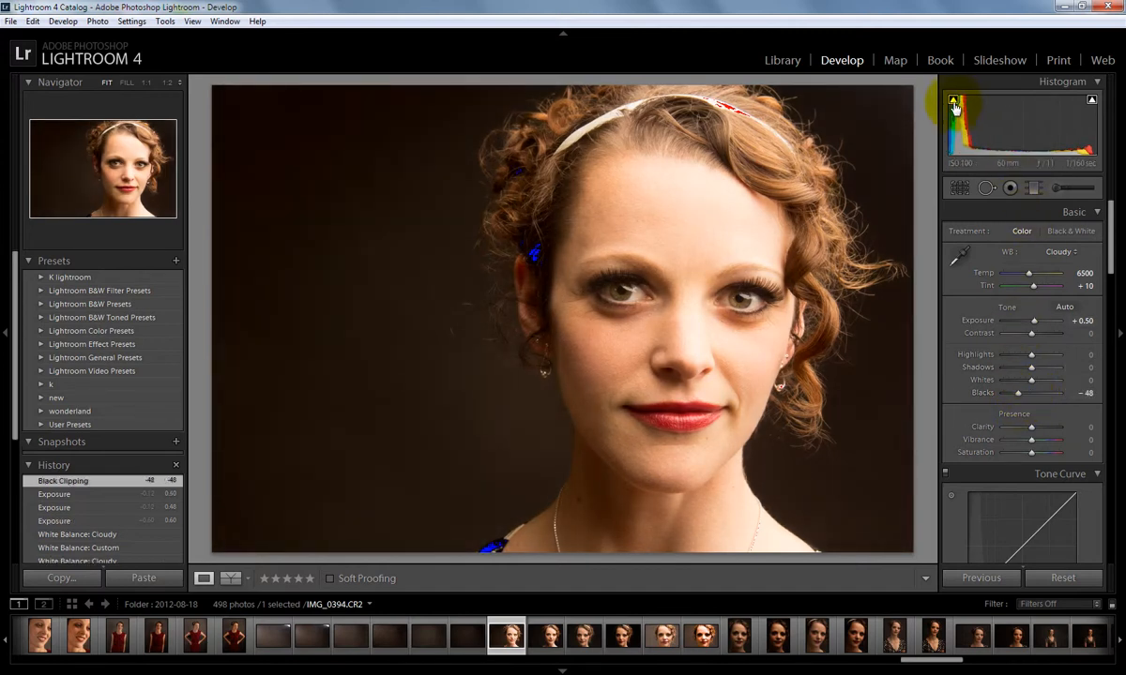
click(954, 101)
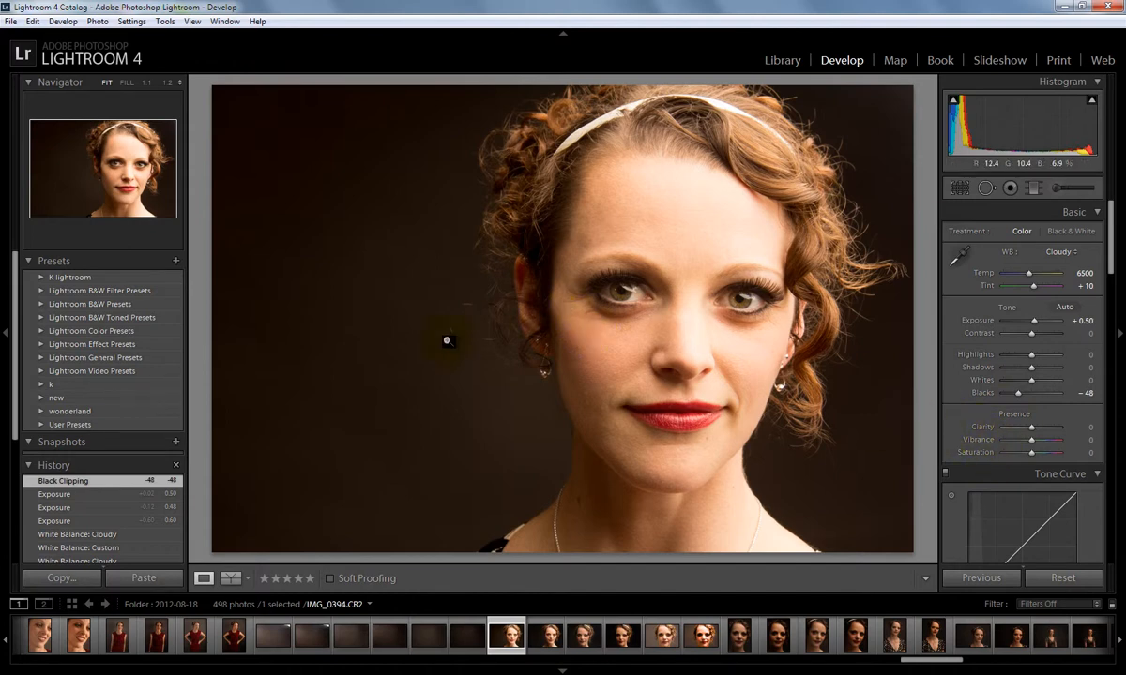
Compare the portrait before and after the edits in split and side-by-side layouts, then return to the single view
click(230, 580)
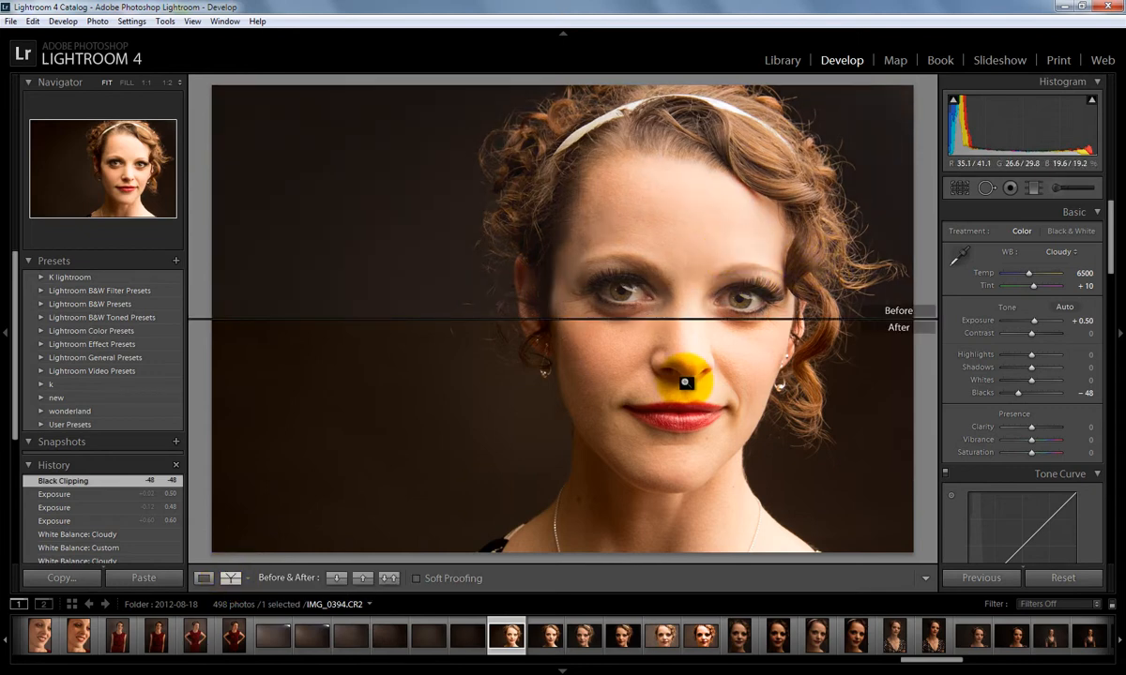
click(231, 580)
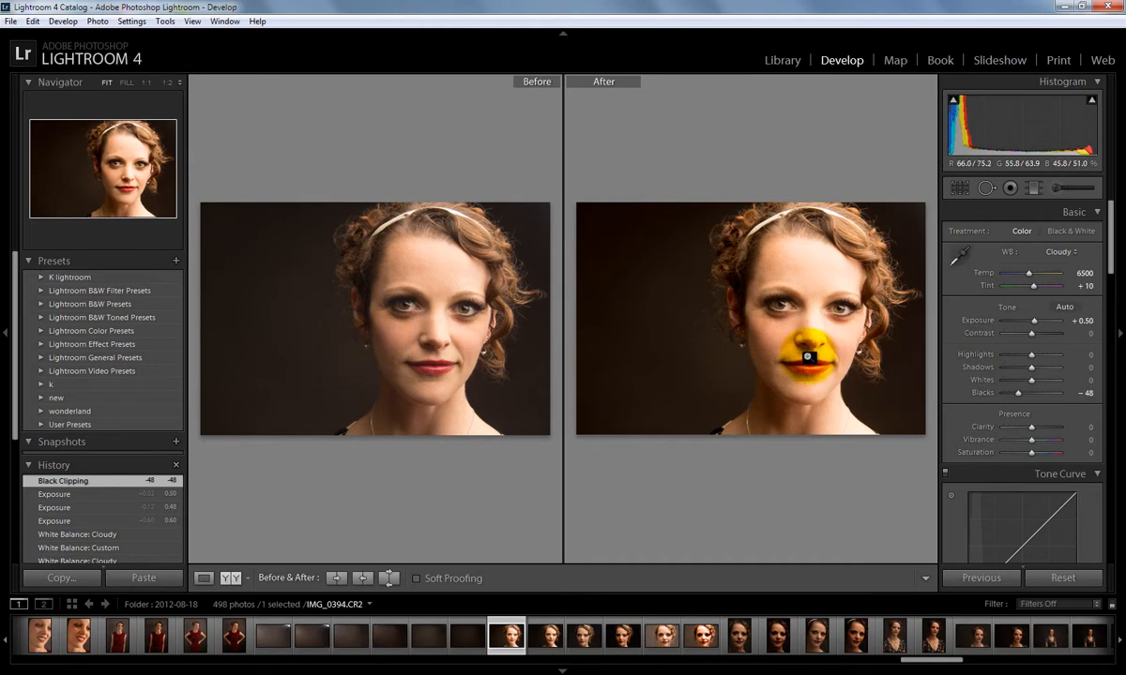
click(203, 578)
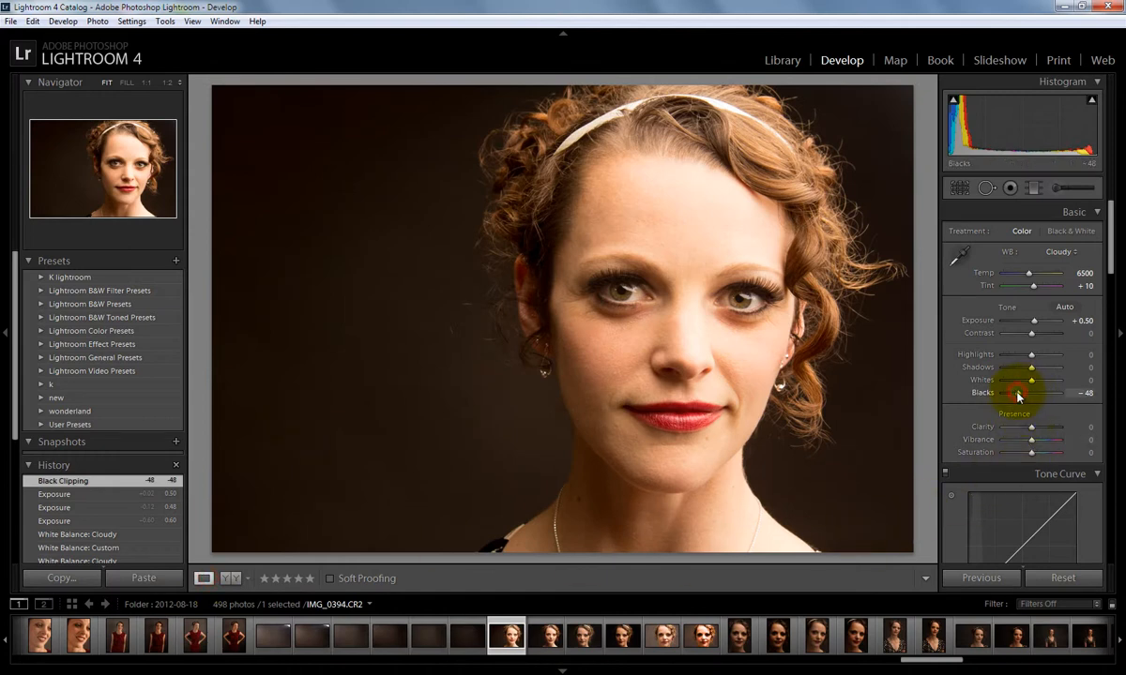
Set the portrait's Shadows to -38 and Whites to +7
mouse_move(1032, 366)
mouse_down()
mouse_move(1054, 367)
mouse_move(1013, 372)
mouse_move(1059, 378)
mouse_move(1026, 382)
mouse_move(1060, 380)
mouse_move(1035, 388)
mouse_up()
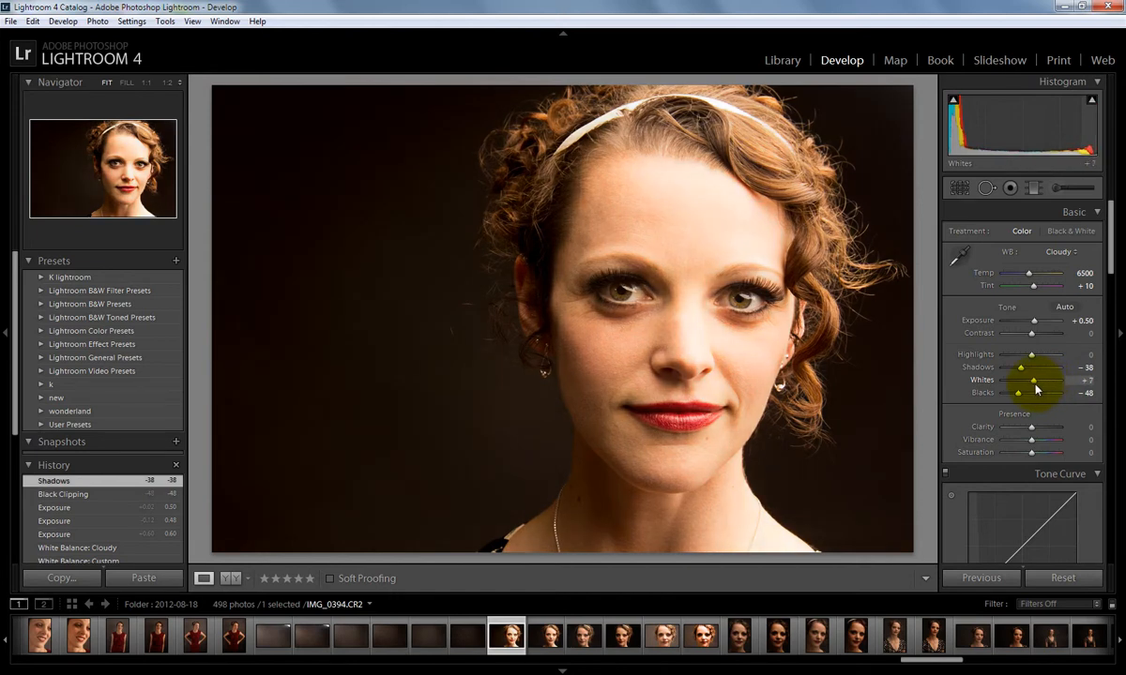
drag(1036, 389, 1036, 388)
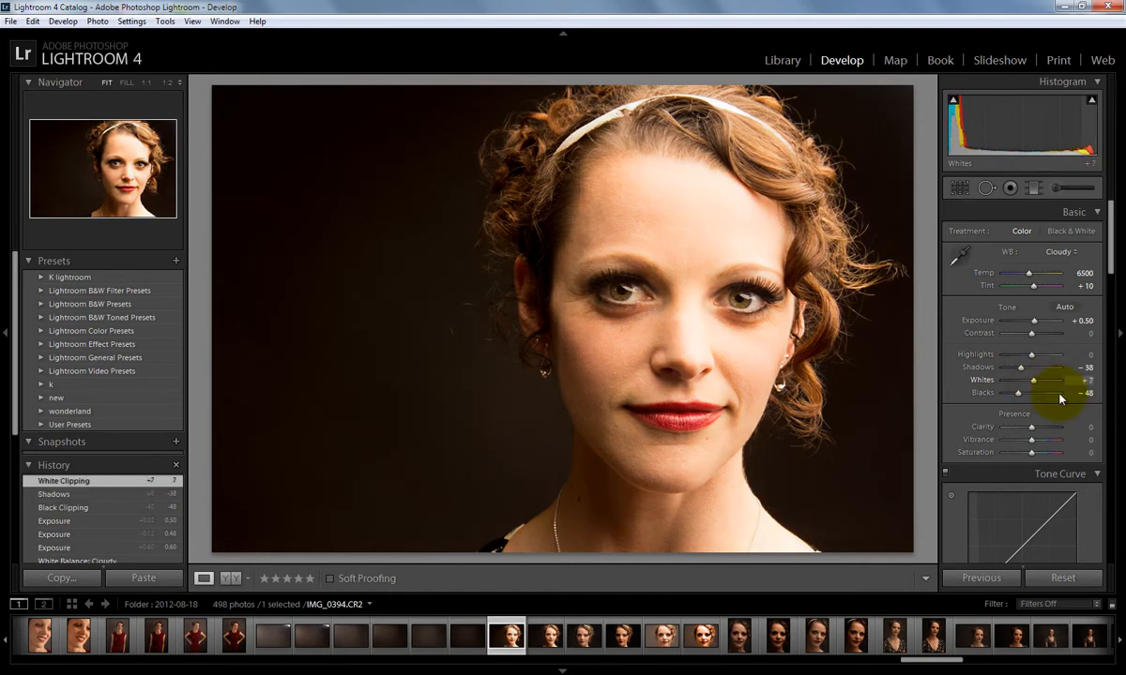
Examine the skin texture on the portrait's cheeks, nose and around both eyes at 1:1 magnification
drag(1109, 261, 1110, 300)
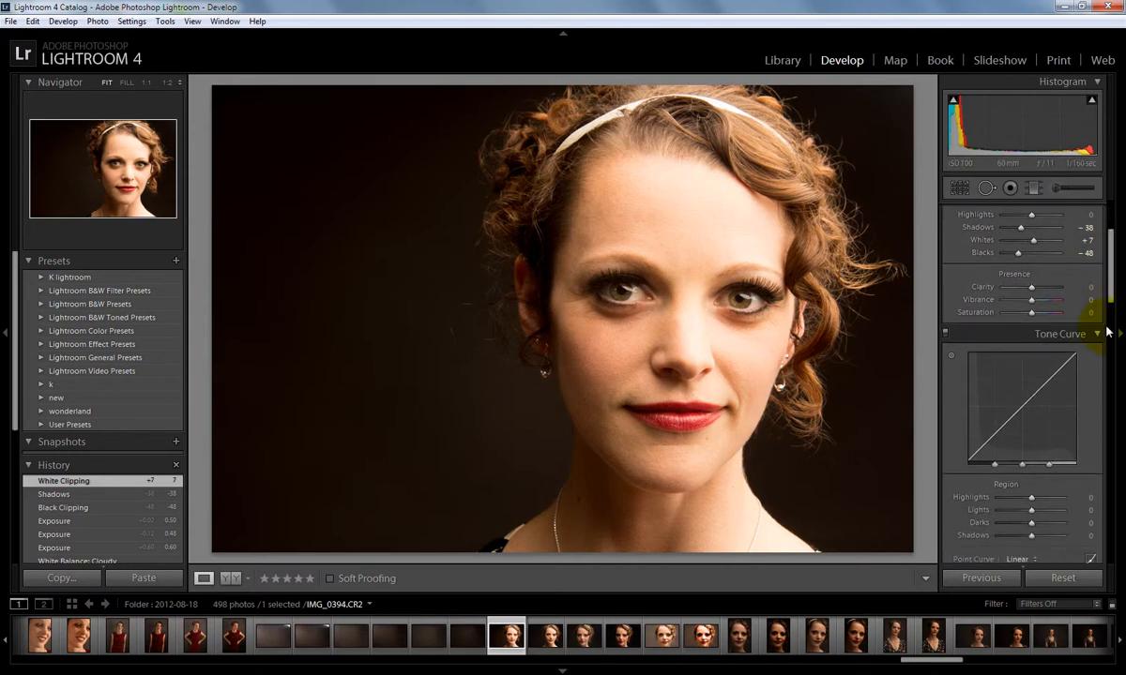
click(625, 336)
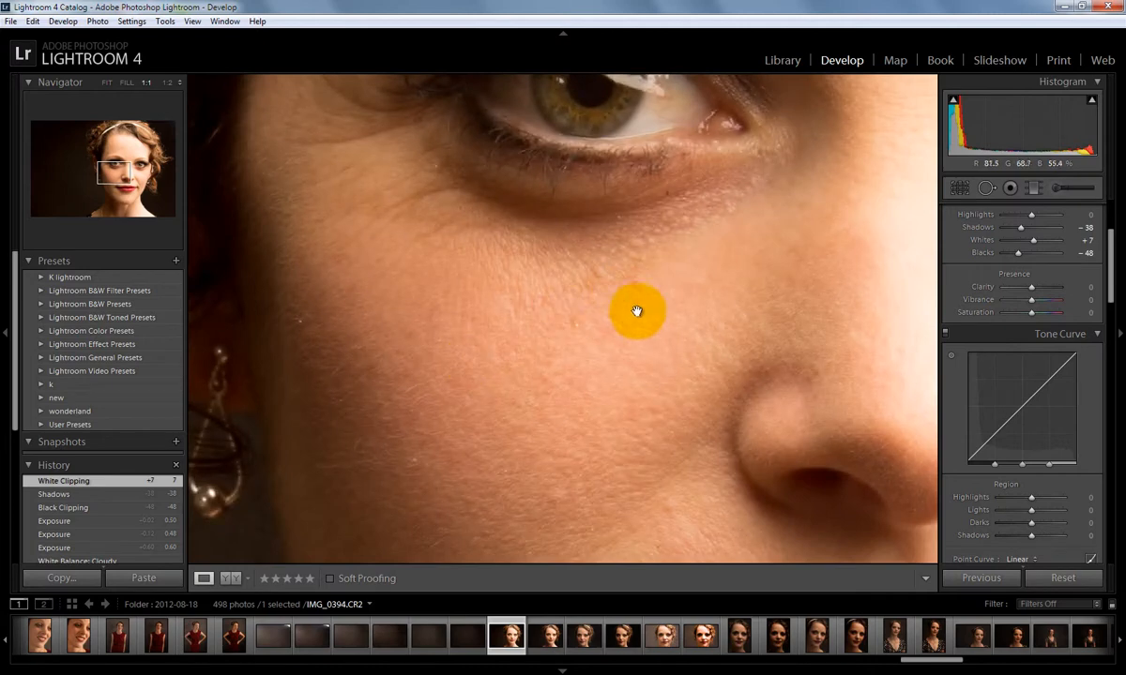
drag(645, 322, 444, 364)
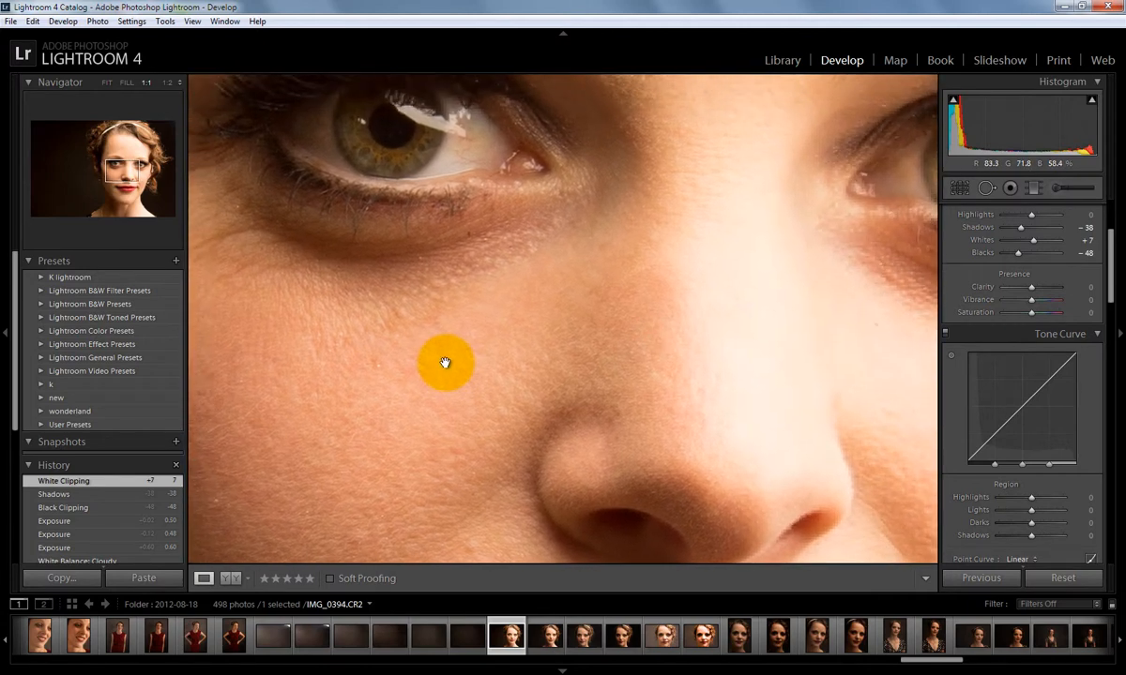
drag(348, 389, 443, 304)
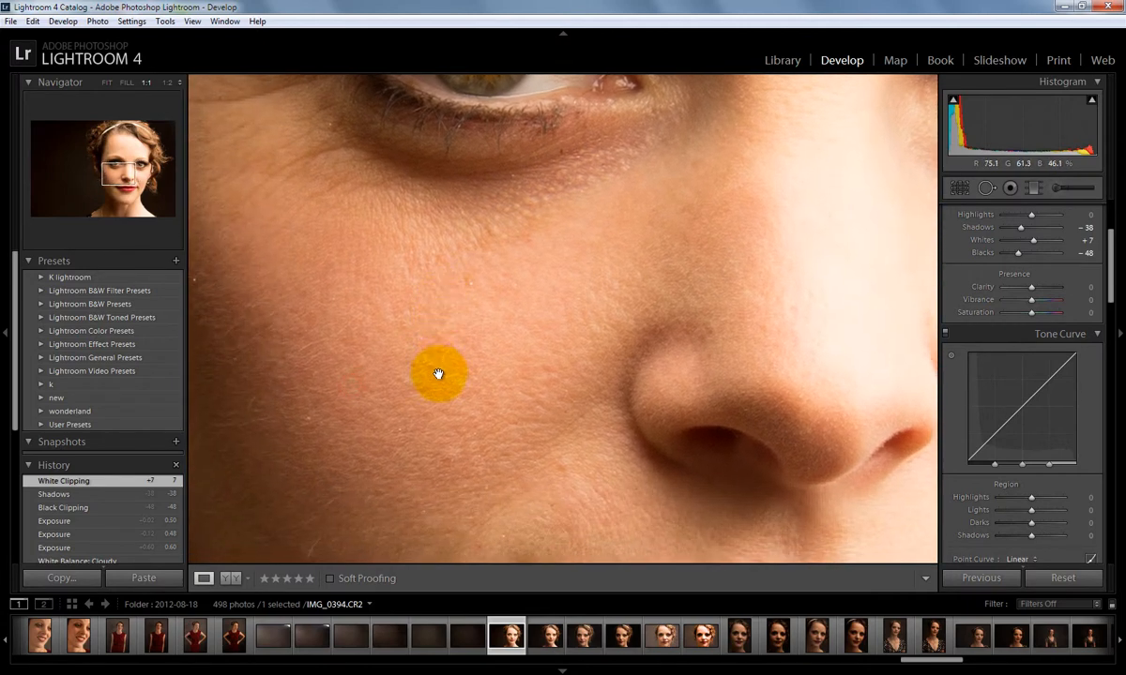
drag(438, 374, 465, 284)
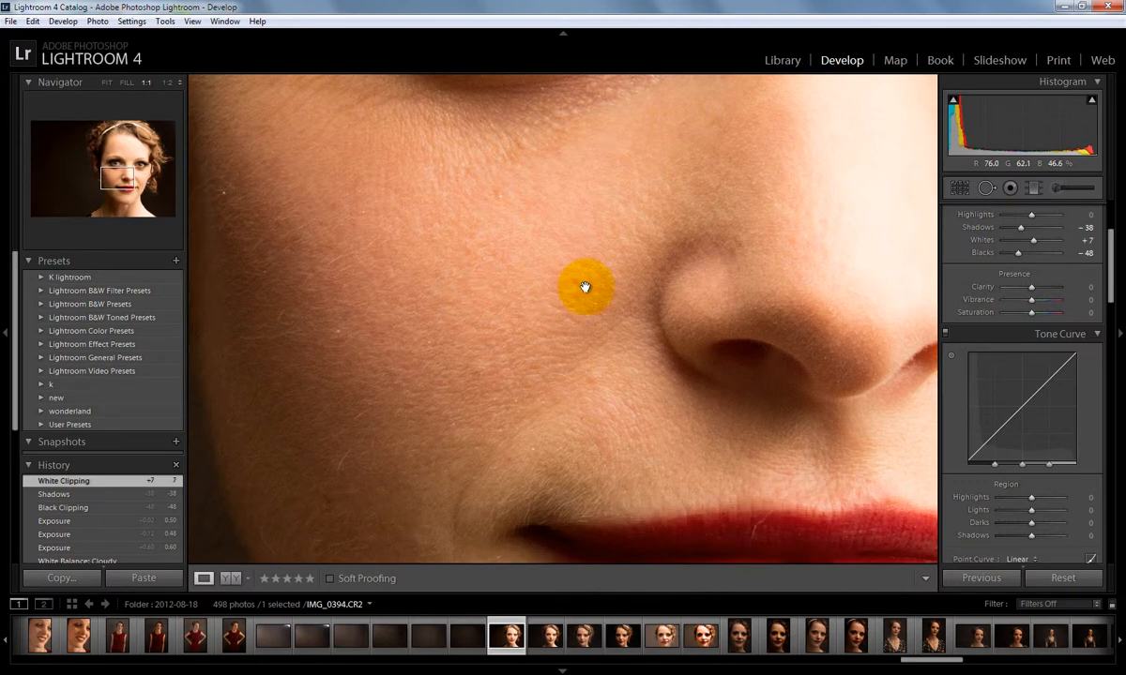
drag(788, 262, 511, 279)
drag(741, 297, 364, 314)
drag(422, 252, 532, 446)
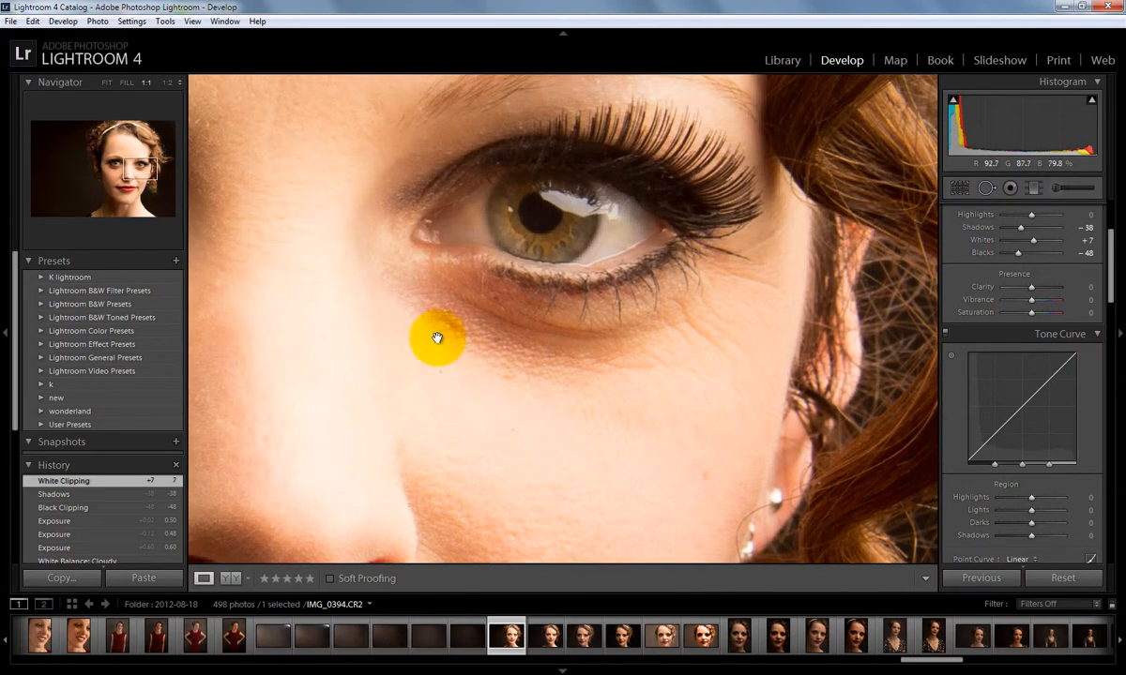
drag(432, 315, 530, 415)
drag(430, 365, 717, 327)
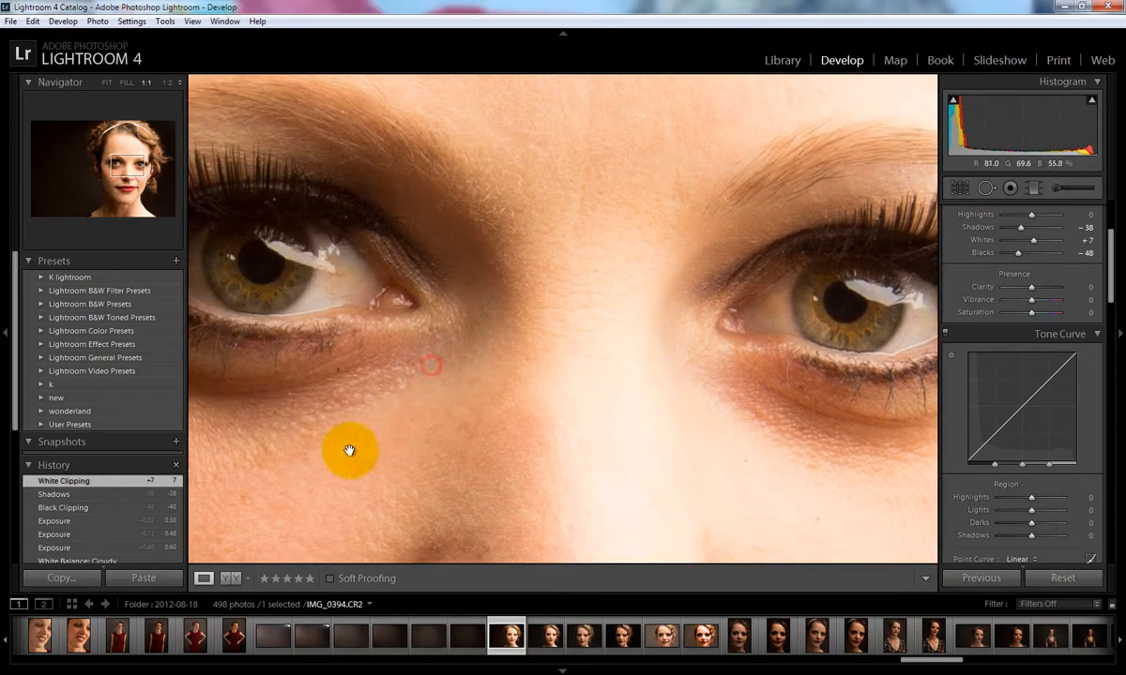
drag(348, 451, 611, 312)
drag(466, 442, 522, 297)
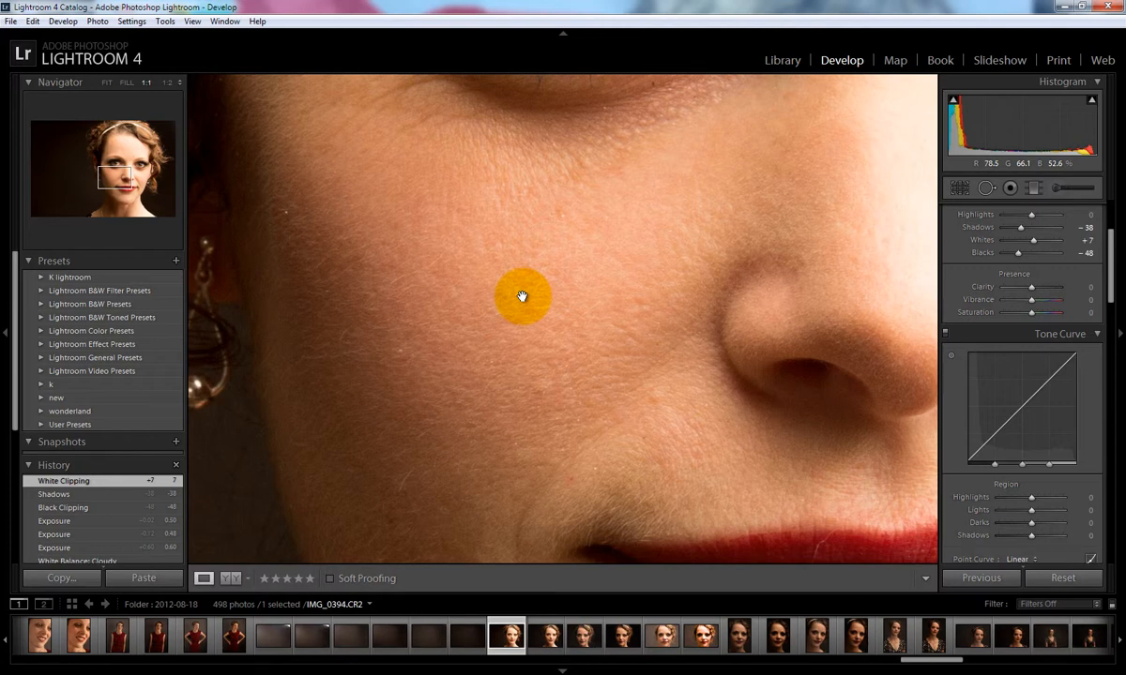
drag(522, 297, 507, 366)
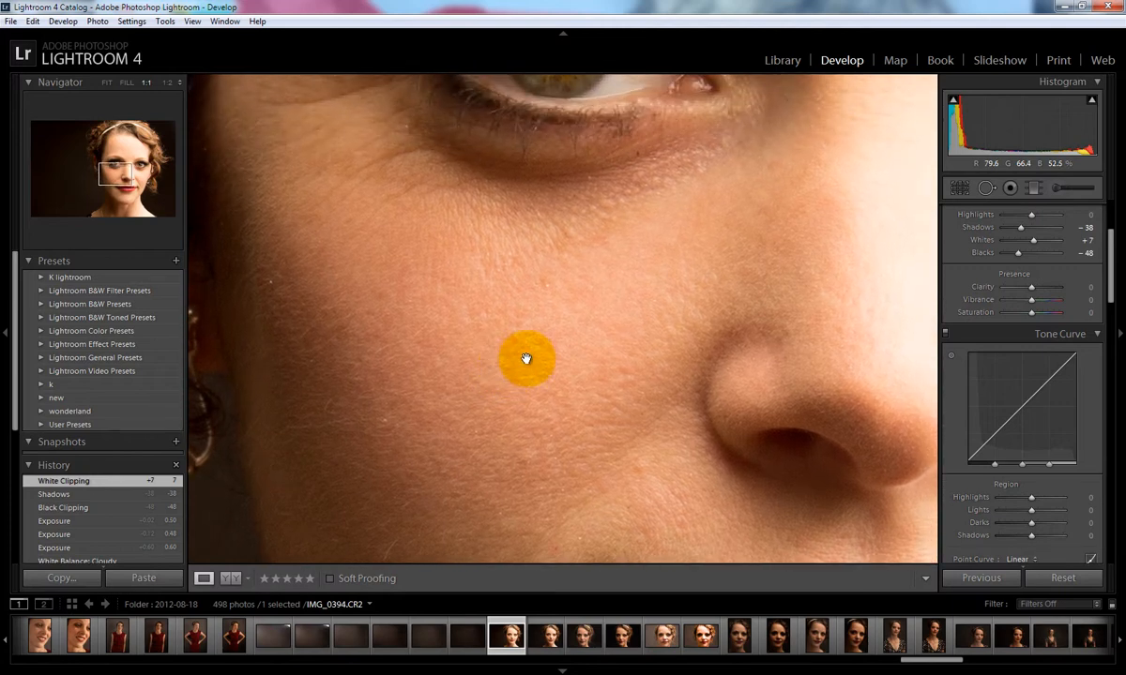
drag(606, 206, 521, 330)
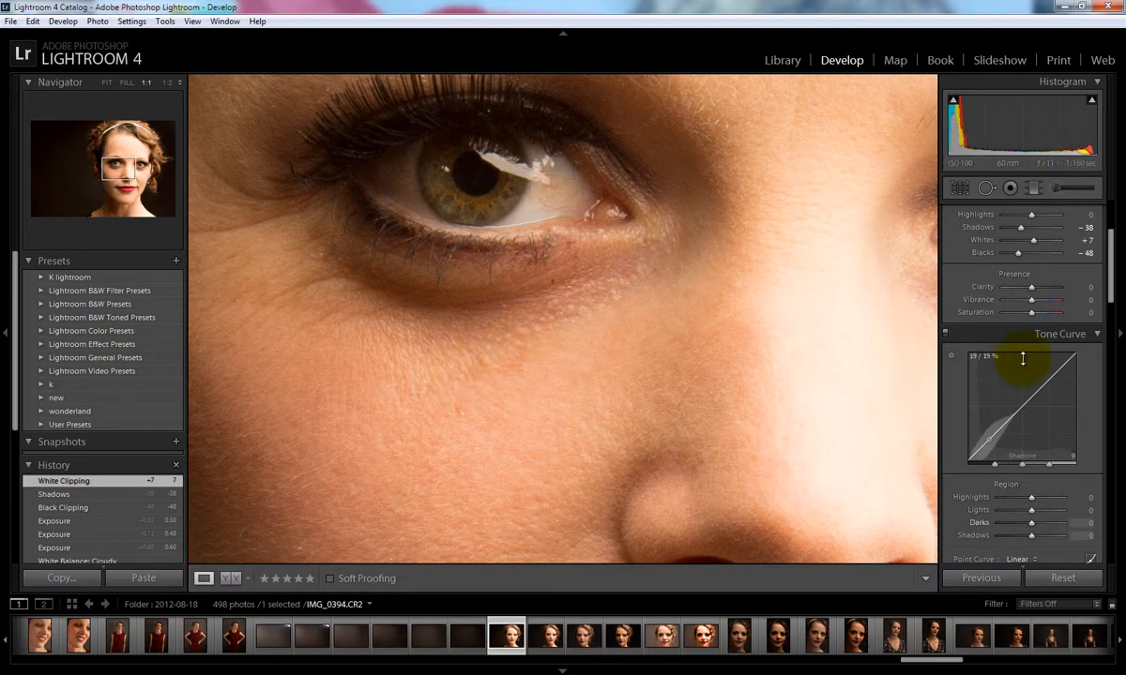
Try a Clarity of -100 on the portrait, check the eye and skin up close, and return to the full view
drag(1032, 292, 955, 295)
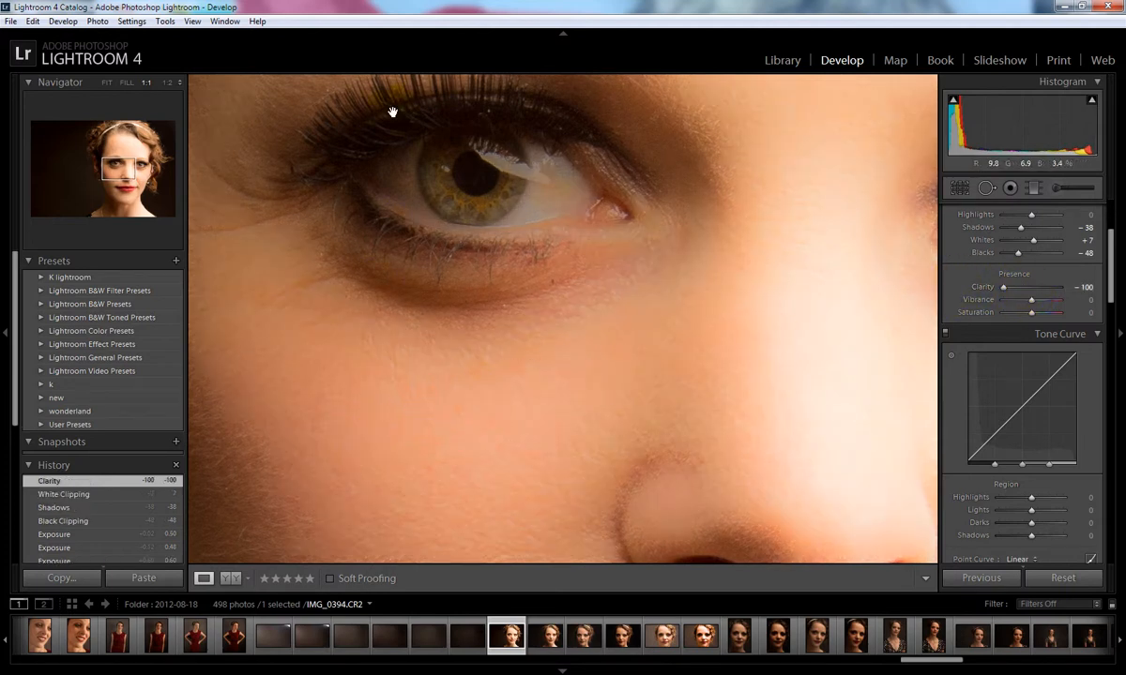
drag(403, 118, 405, 191)
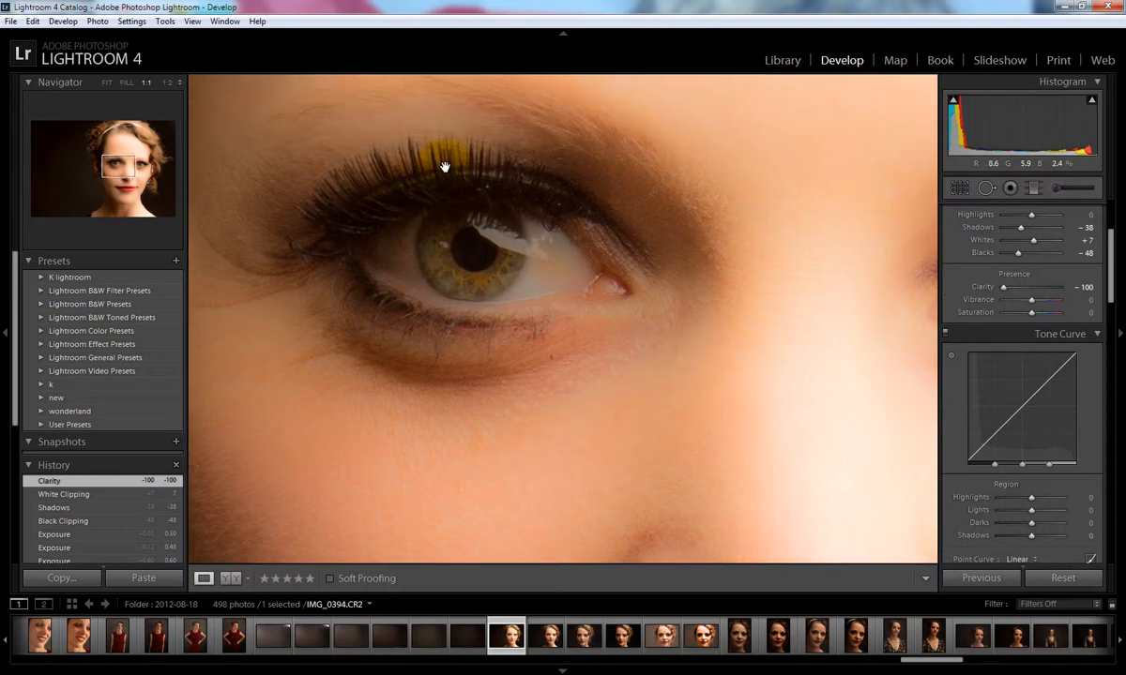
drag(465, 281, 613, 301)
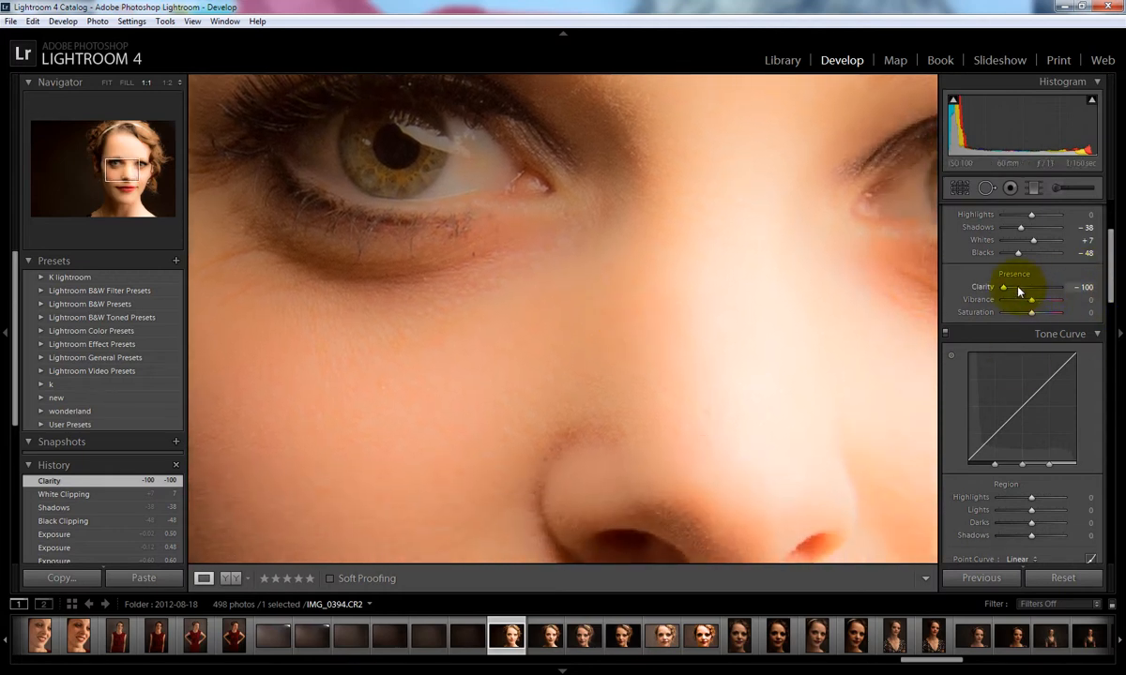
click(417, 326)
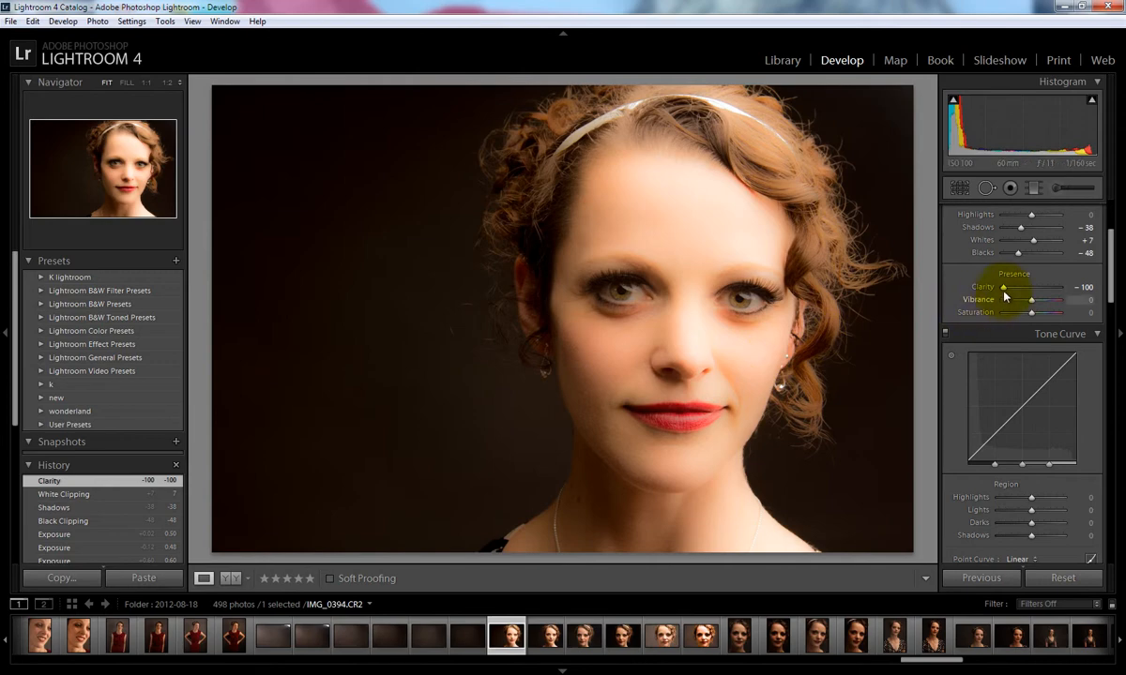
Try a Clarity of +100 on the portrait and inspect the eye and cheek at 1:1 magnification
drag(1003, 287, 1074, 294)
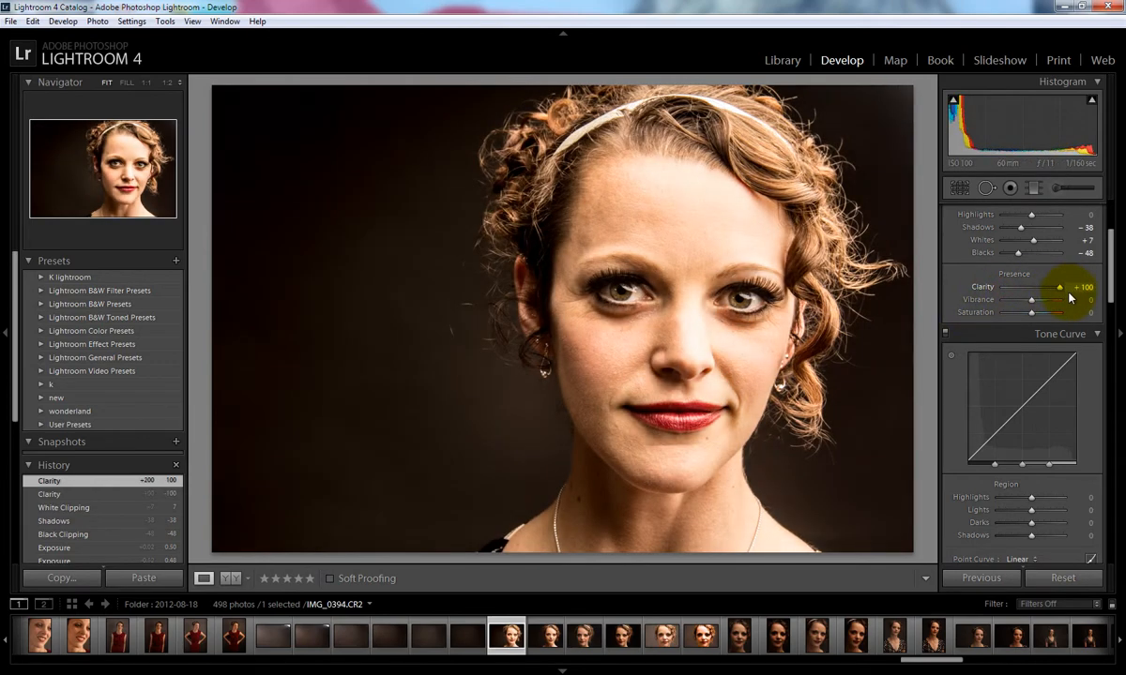
click(645, 316)
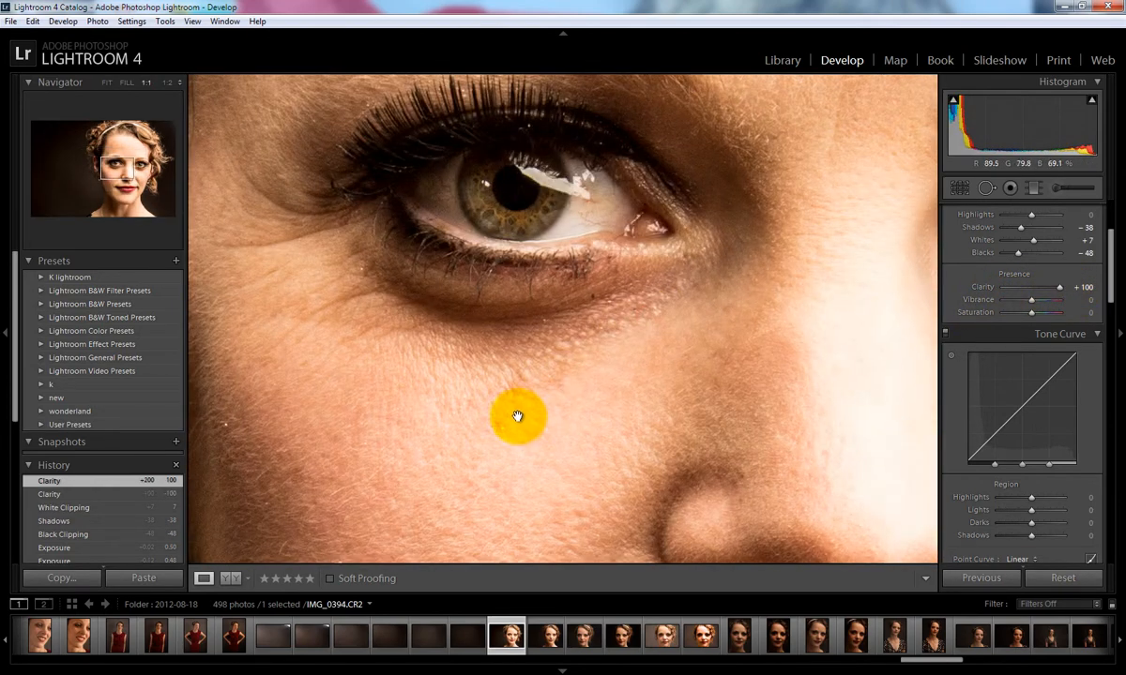
drag(517, 417, 725, 343)
drag(505, 269, 741, 550)
drag(661, 445, 677, 292)
Set the portrait's Clarity to -25, check the cheek and eye area up close, and return to the full view
drag(1053, 293, 1027, 296)
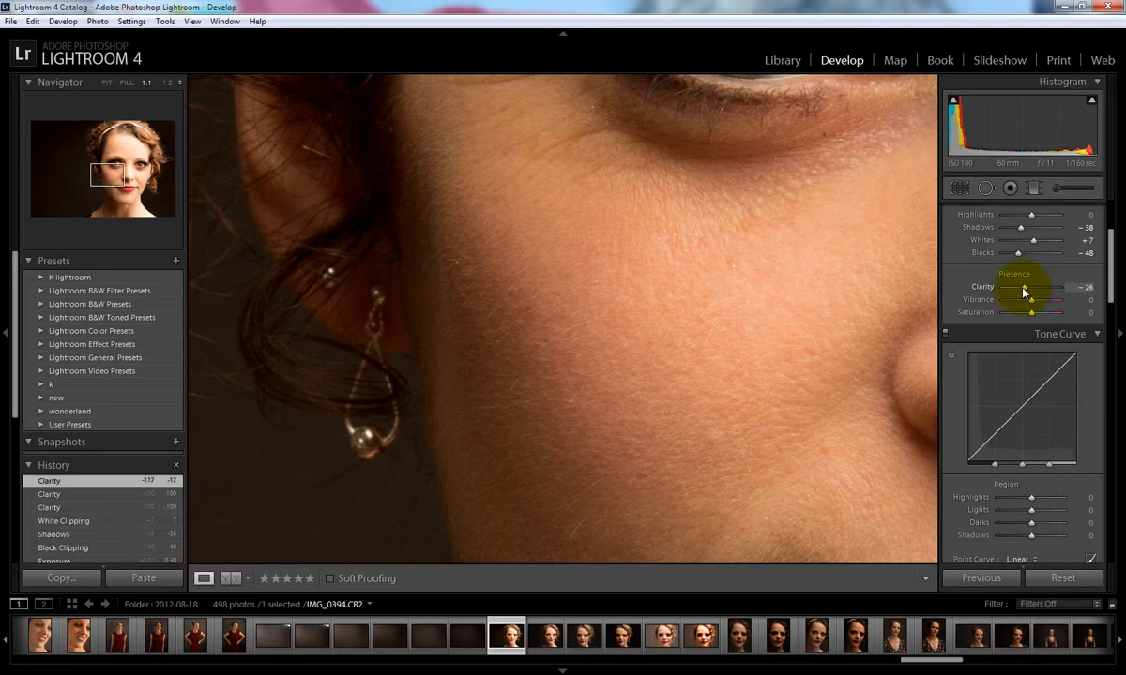
click(1086, 287)
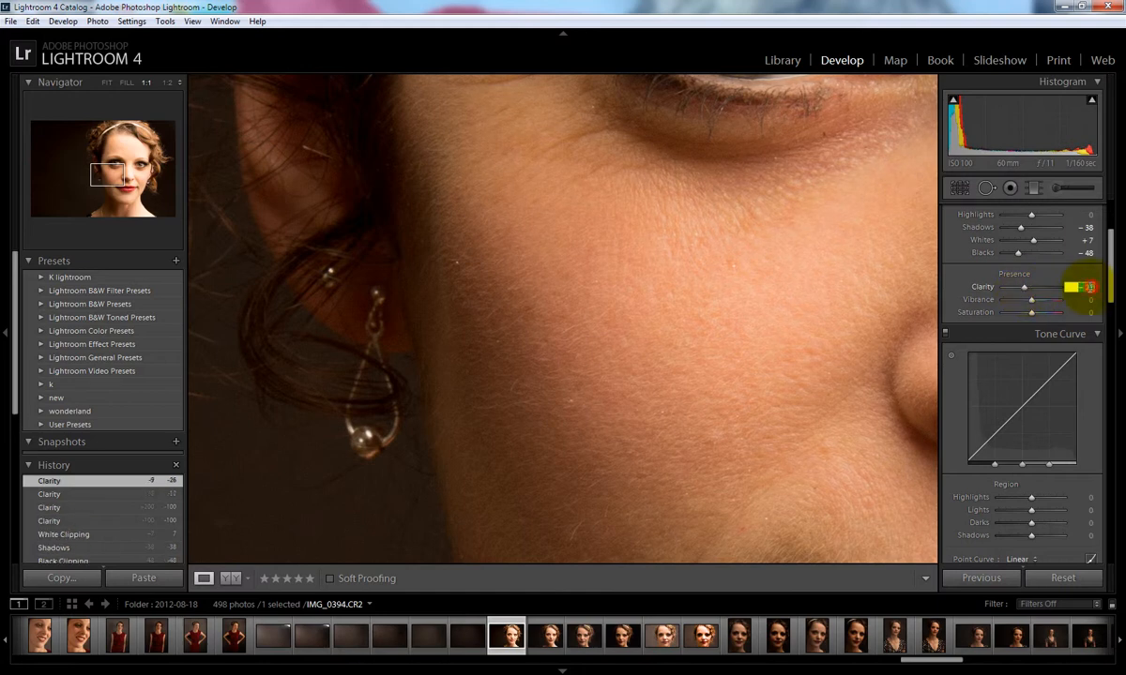
text(-25)
key(Return)
drag(721, 279, 488, 273)
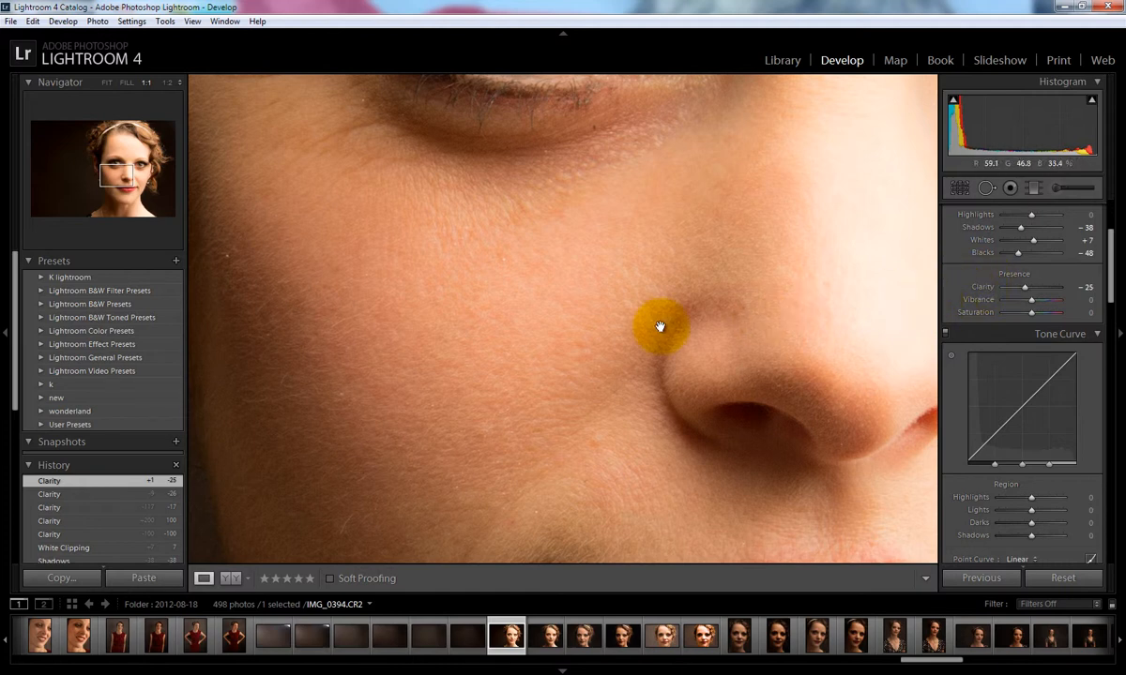
drag(467, 190, 405, 359)
drag(458, 255, 403, 389)
click(440, 357)
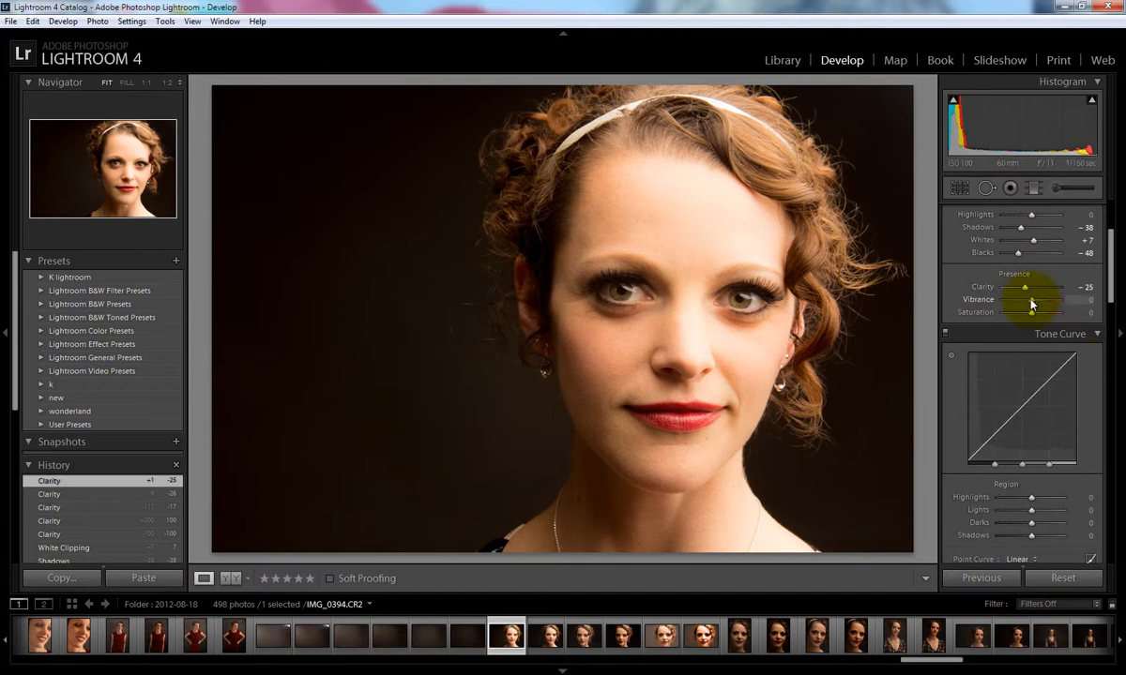
Try Vibrance at -81 and +12 on the portrait and reset it to 0
drag(1032, 301, 1009, 313)
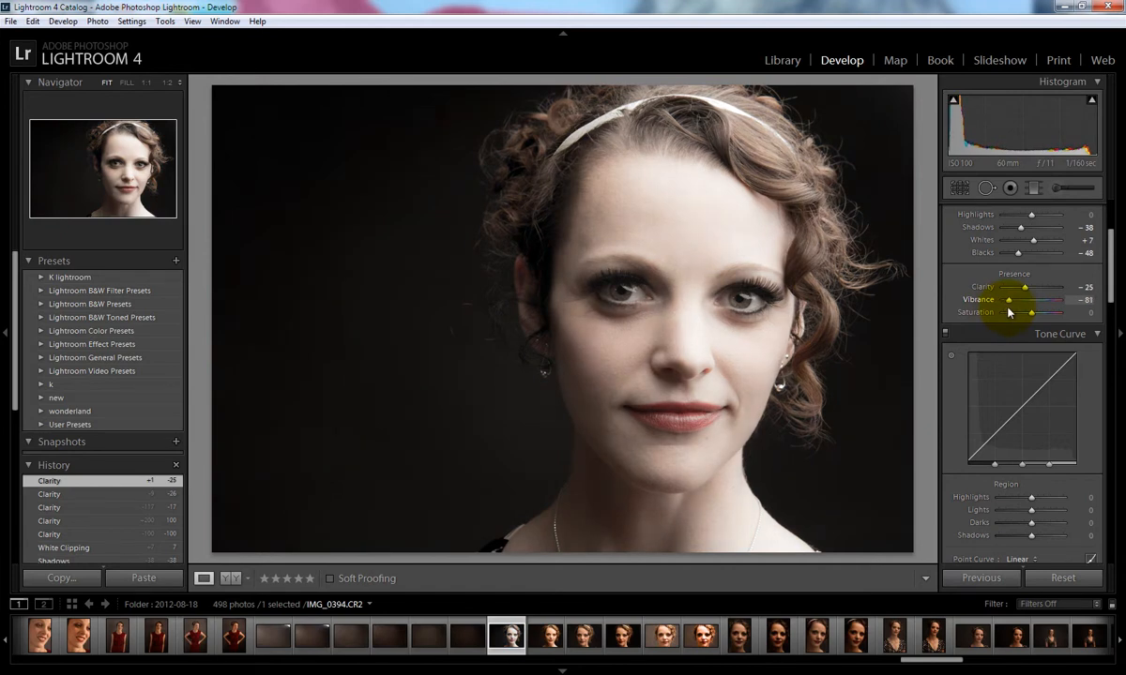
drag(1008, 312, 1034, 307)
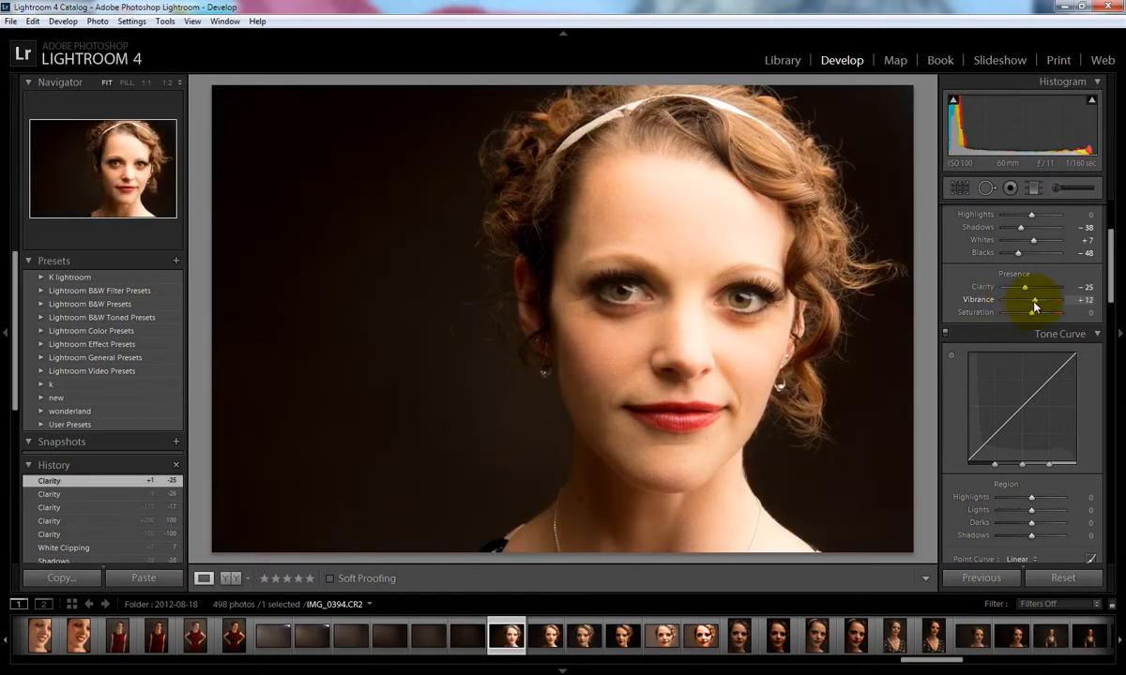
drag(1035, 305, 1028, 309)
click(1084, 299)
text(0)
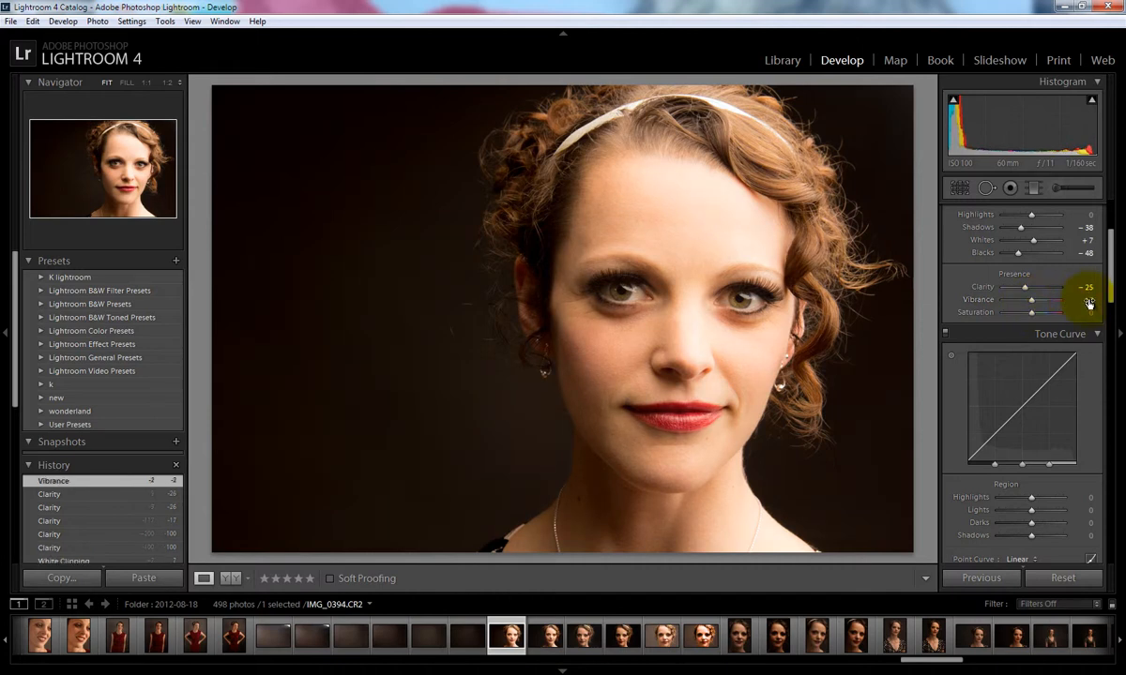
key(Return)
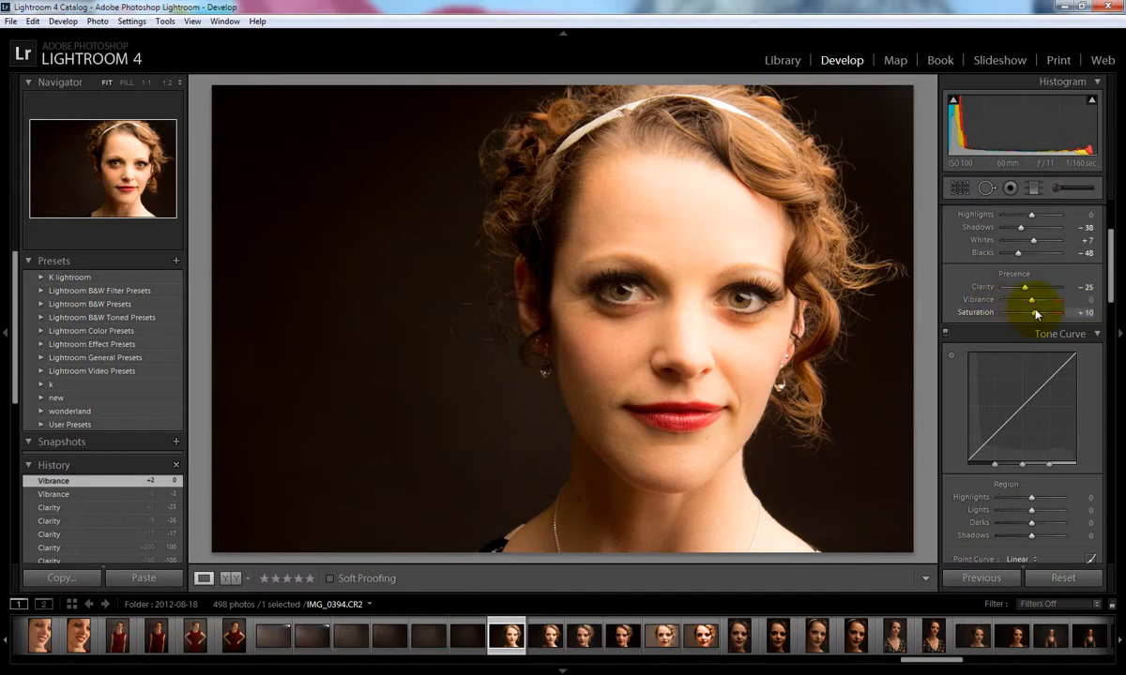
Try a Saturation of +33 on the portrait and reset it to 0
drag(1036, 313, 1038, 312)
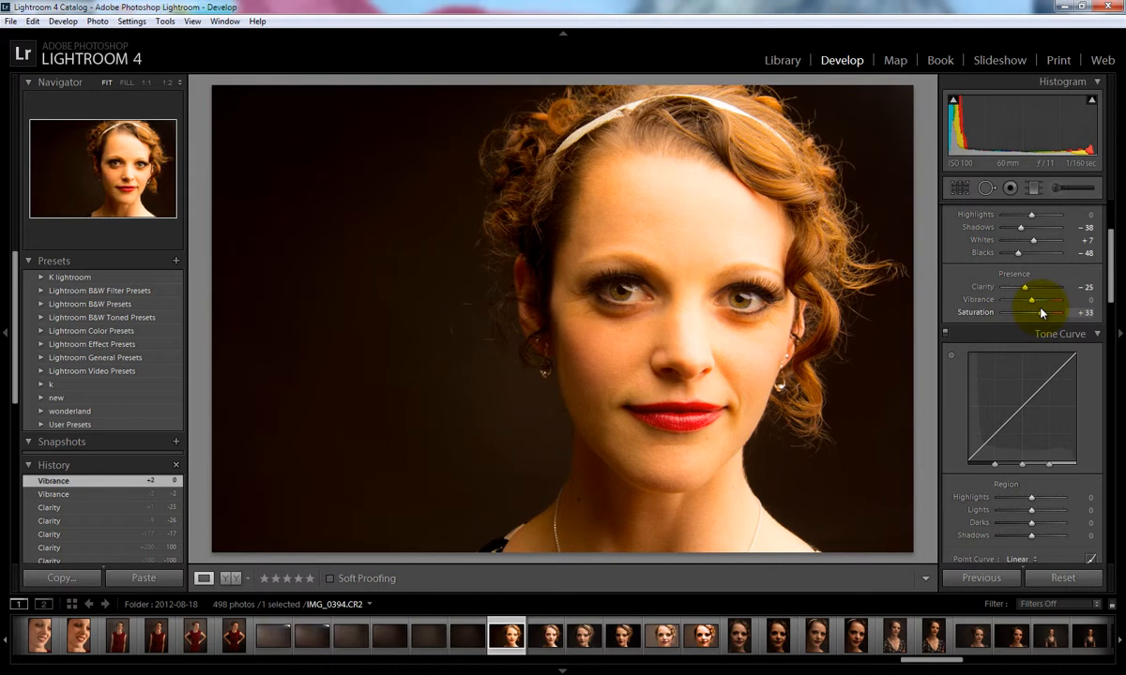
click(1079, 312)
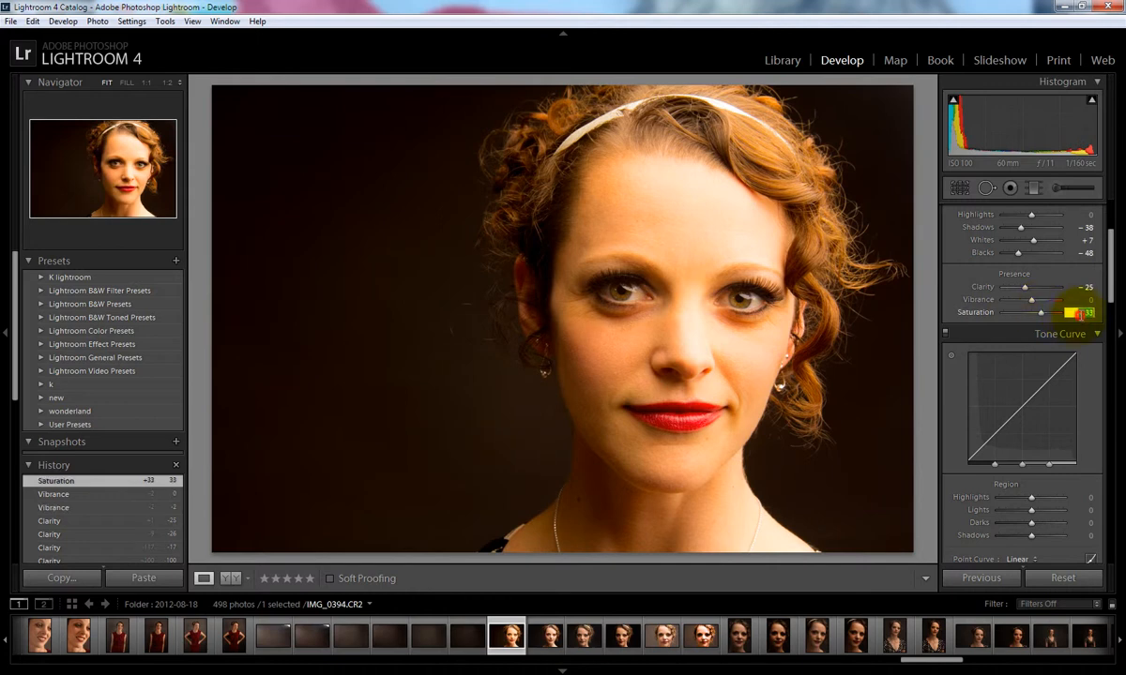
text(0)
key(Return)
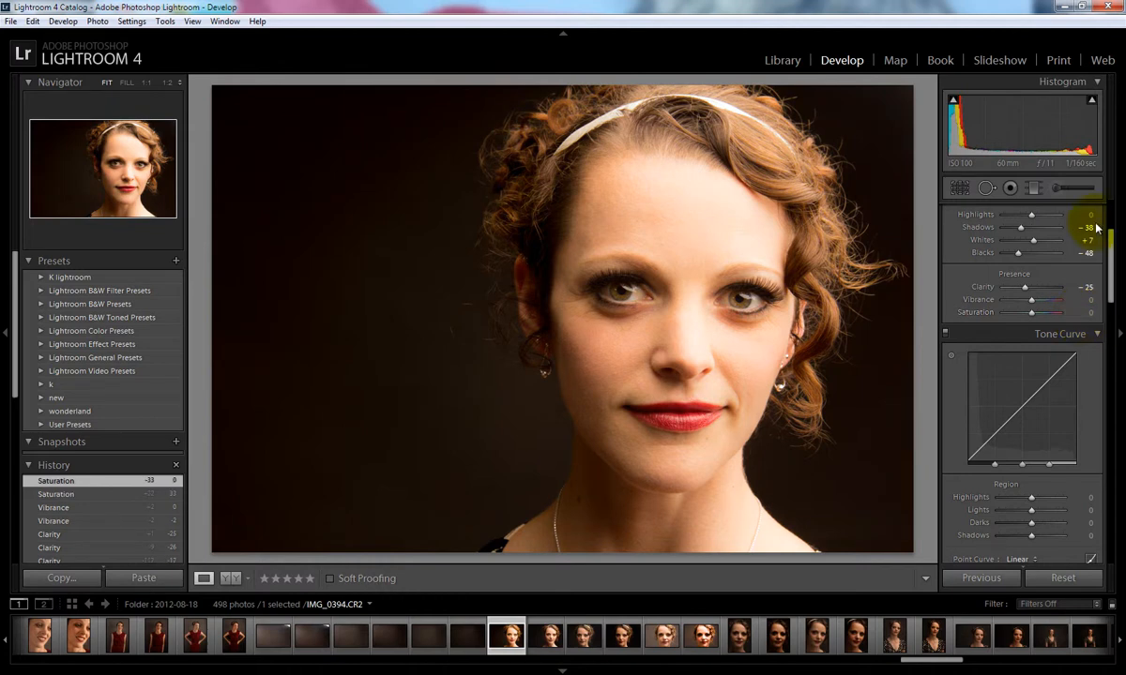
Display only the Hue adjustments for the individual colours in the HSL section
drag(1109, 257, 1112, 282)
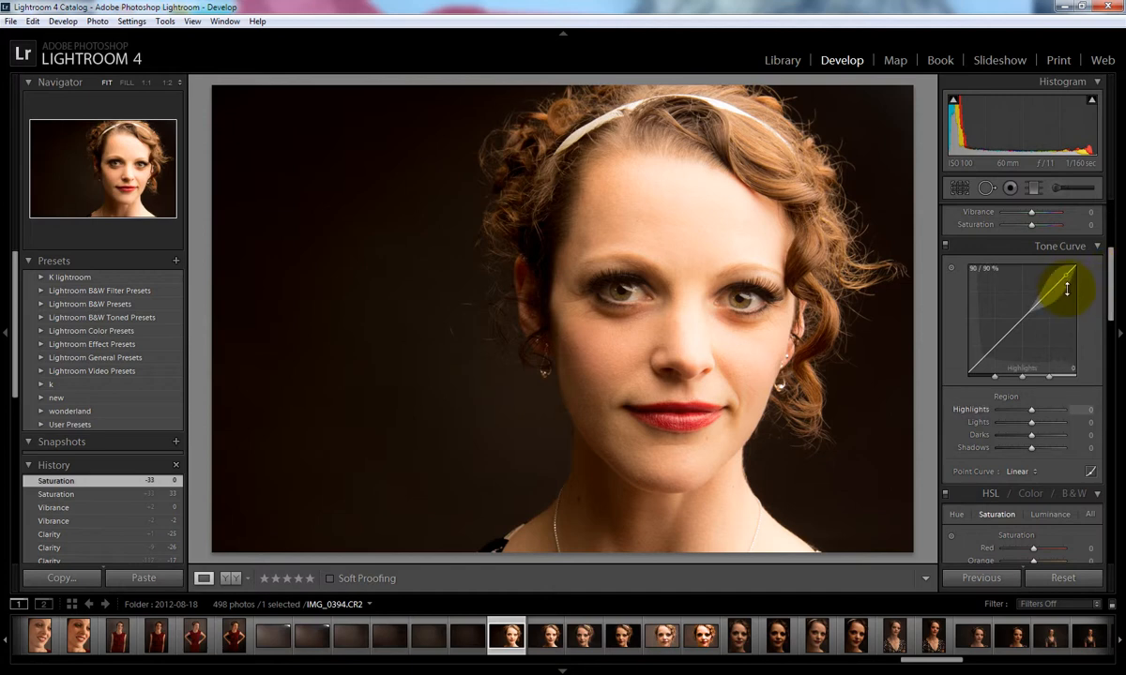
drag(1108, 277, 1114, 286)
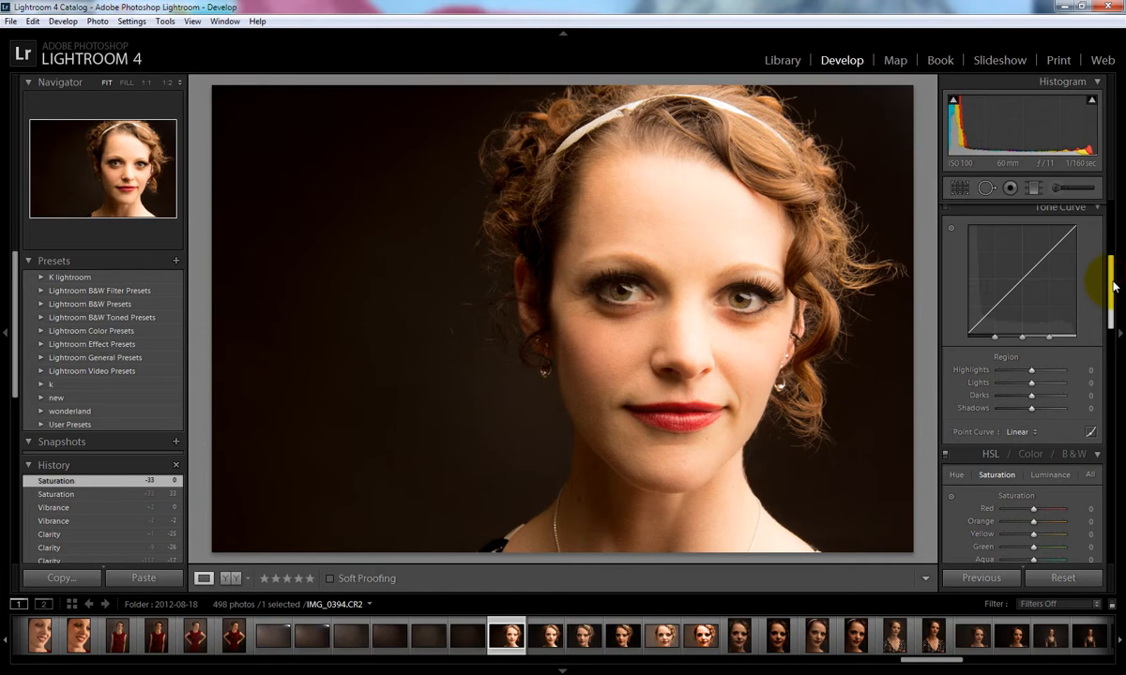
scroll(1112, 290, down, 5)
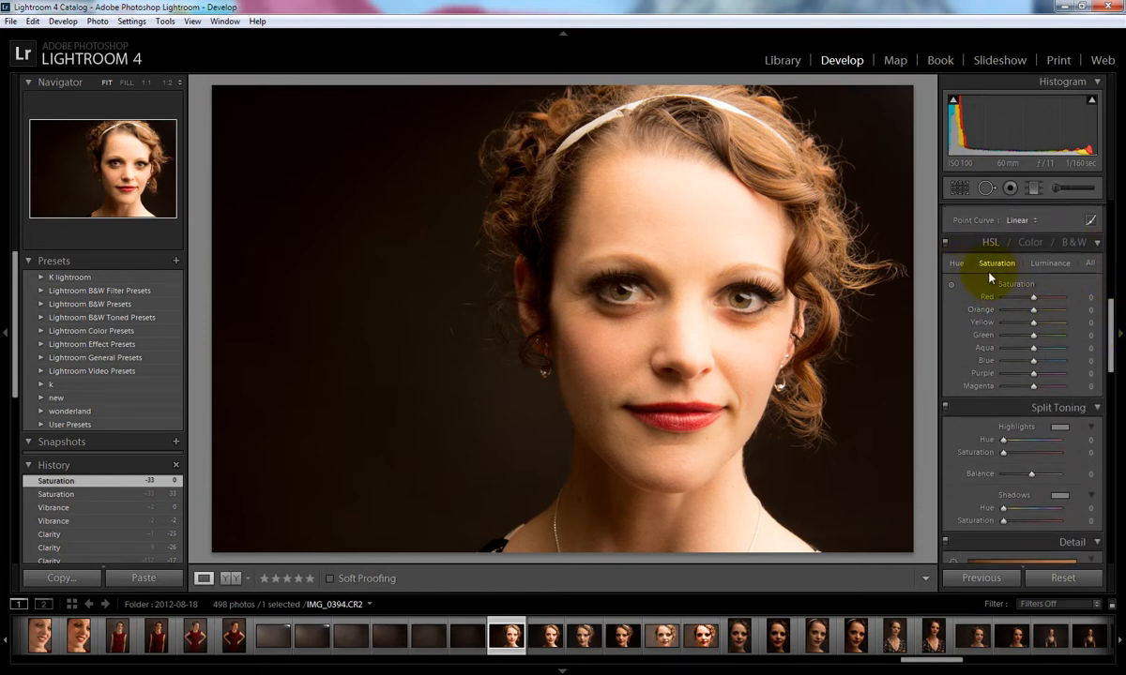
click(957, 264)
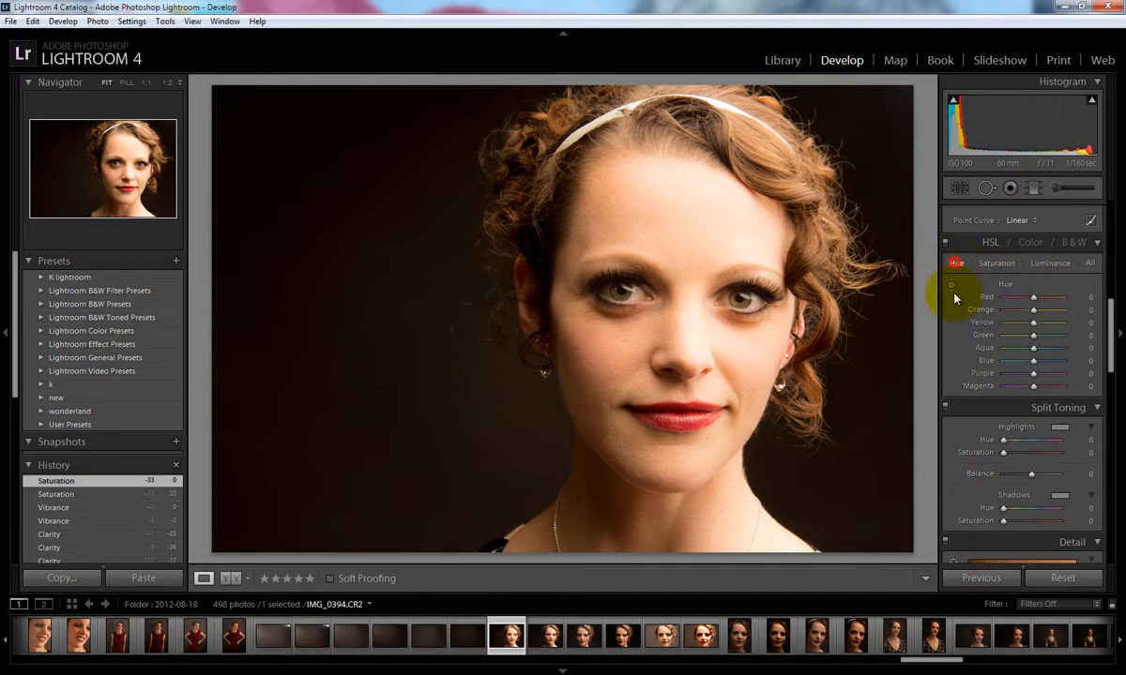
click(957, 270)
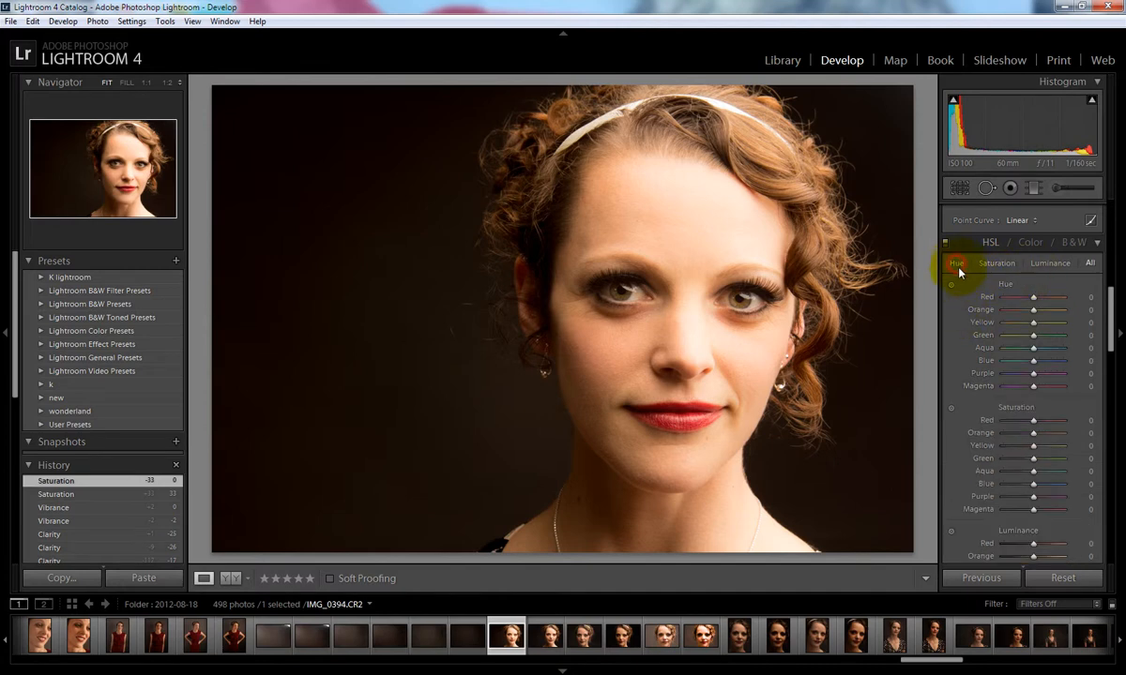
click(958, 267)
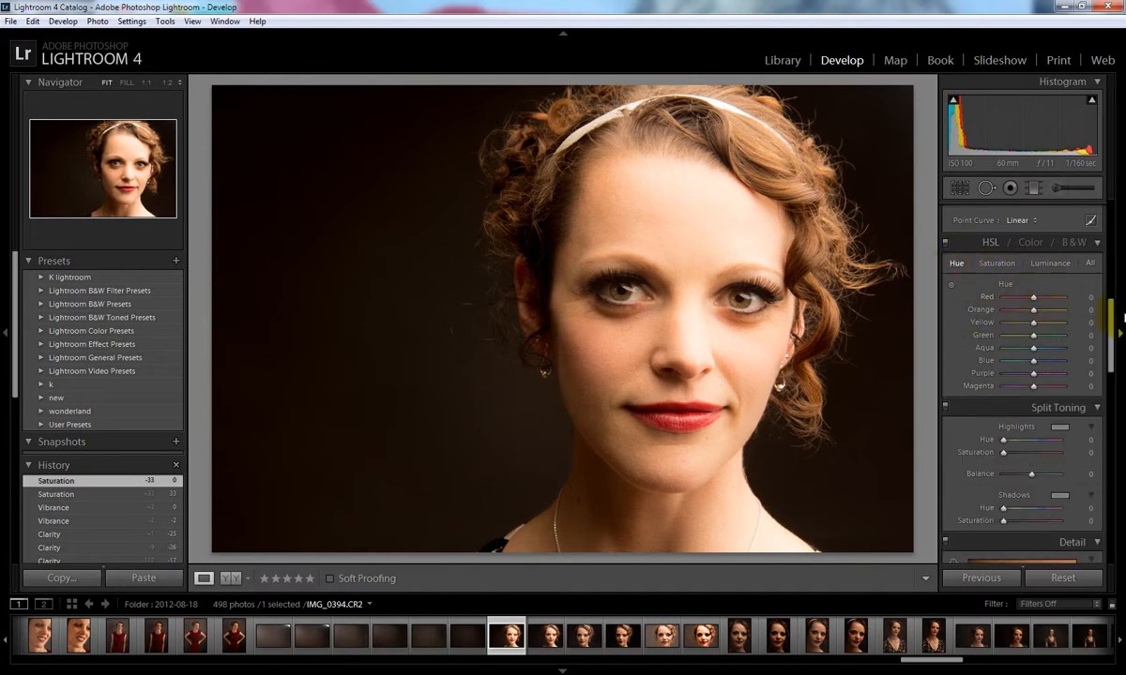
Try a slight shift of the portrait's Red hue and bring it back to 0
scroll(1099, 295, up, 1)
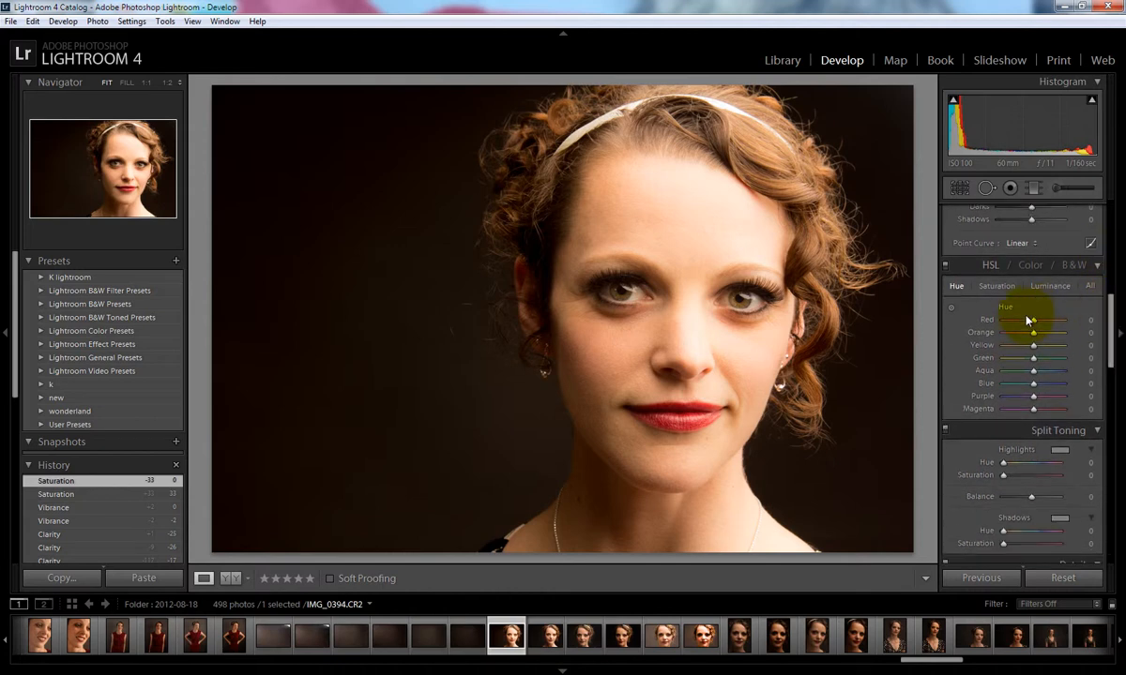
mouse_move(1033, 324)
mouse_down()
mouse_move(1017, 322)
mouse_move(1043, 319)
mouse_move(1014, 332)
mouse_move(1051, 325)
mouse_move(1038, 331)
mouse_up()
drag(1034, 328, 1033, 328)
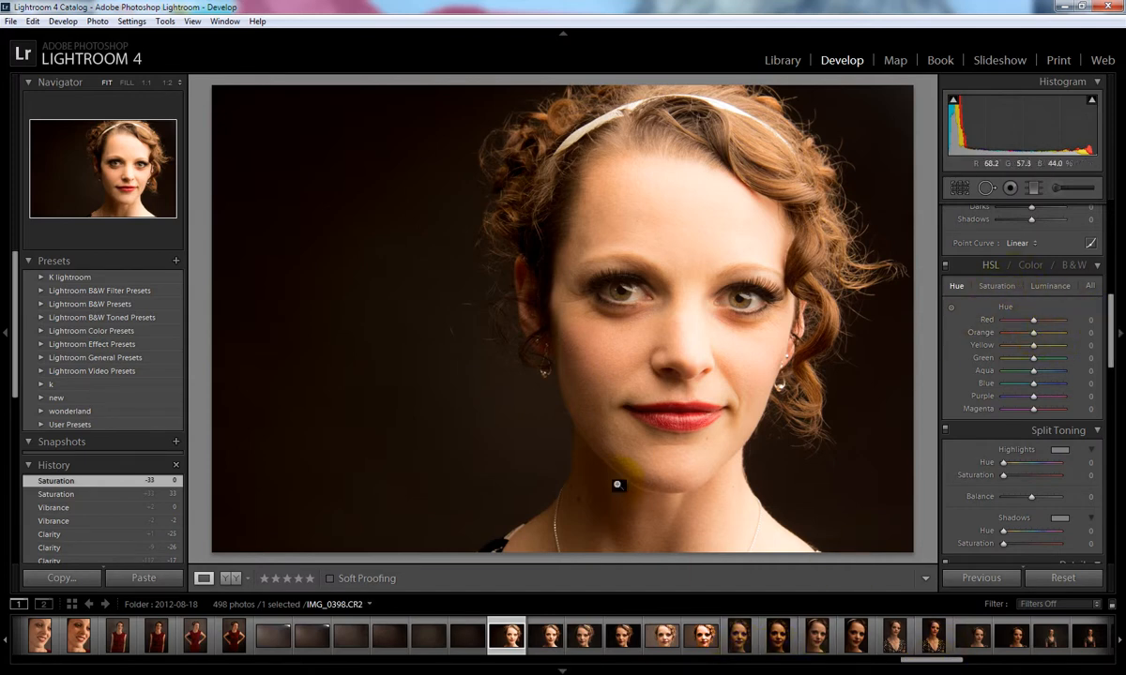
Open the blue-dress portrait IMG_0241.CR2 from the current folder for developing
drag(919, 660, 257, 668)
click(248, 636)
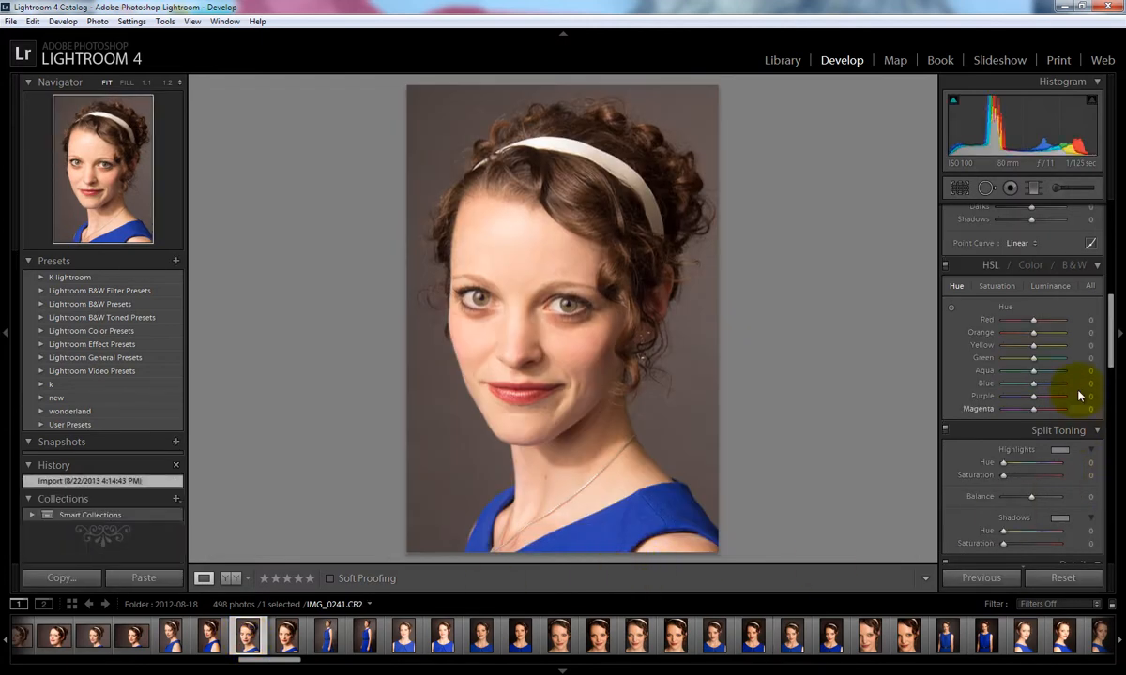
Try Blue hue shifts of +53, -100 and +100 by targeted adjustment on the dress, and undo them all
click(952, 311)
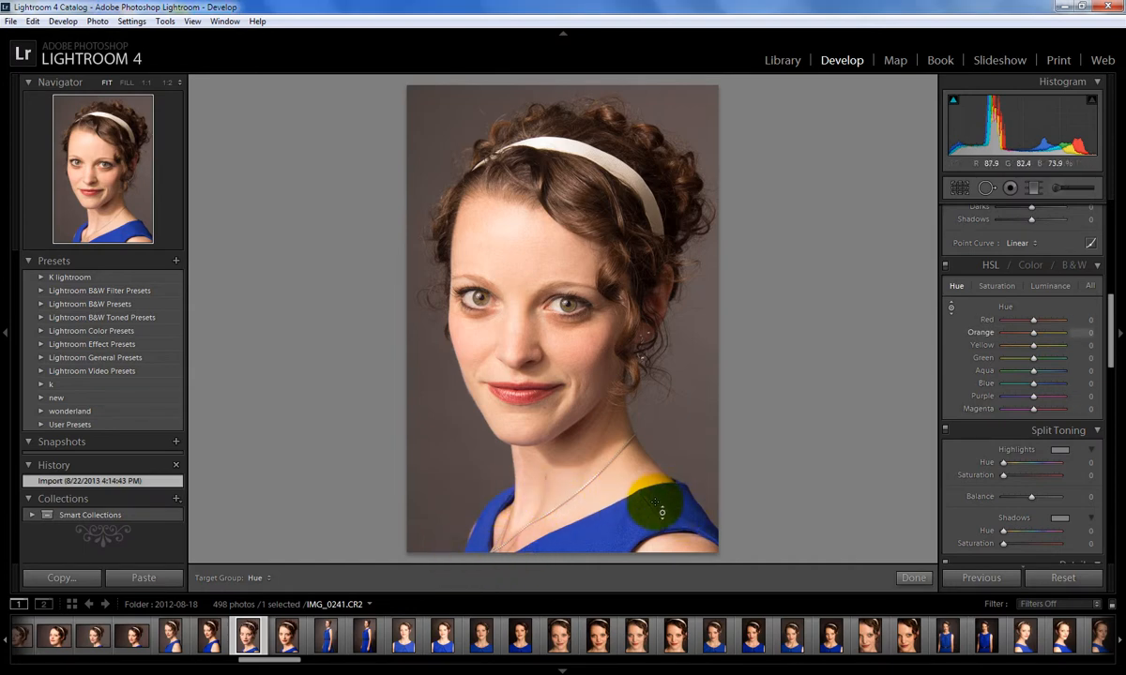
drag(672, 498, 664, 445)
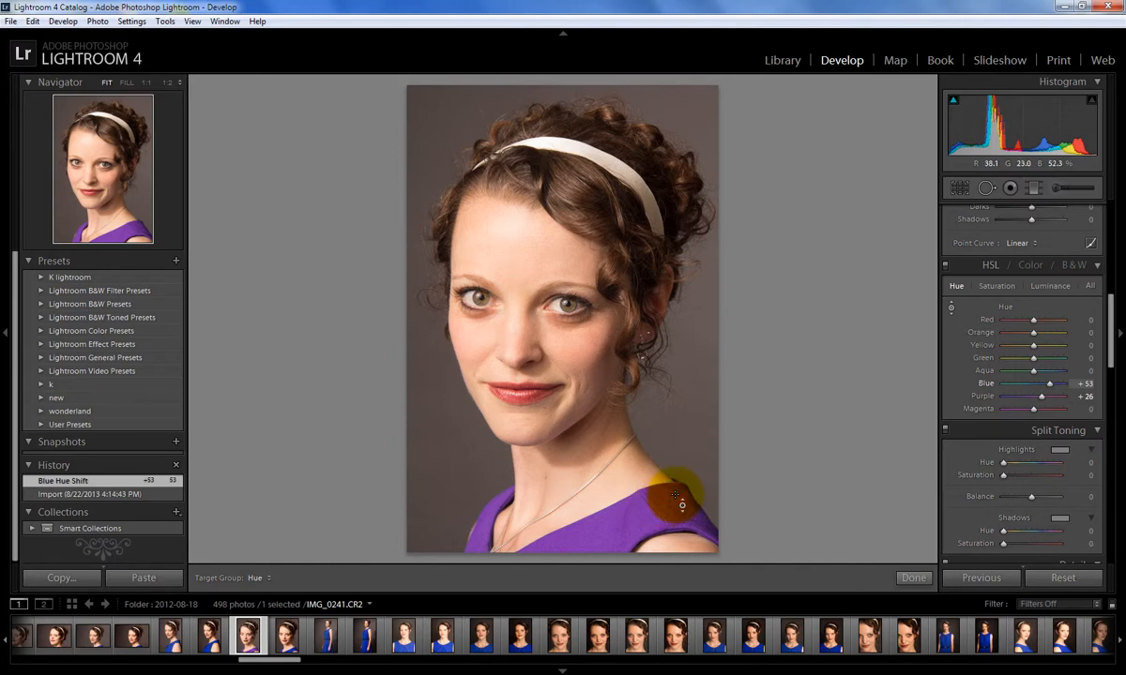
drag(675, 496, 679, 674)
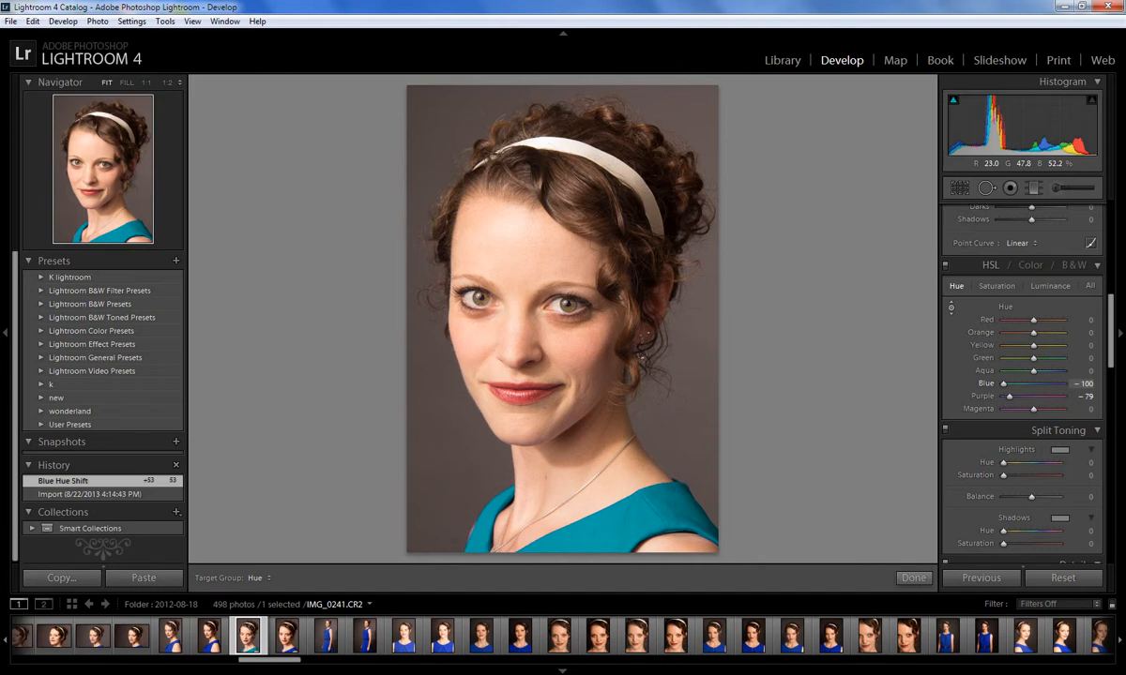
drag(661, 540, 680, 330)
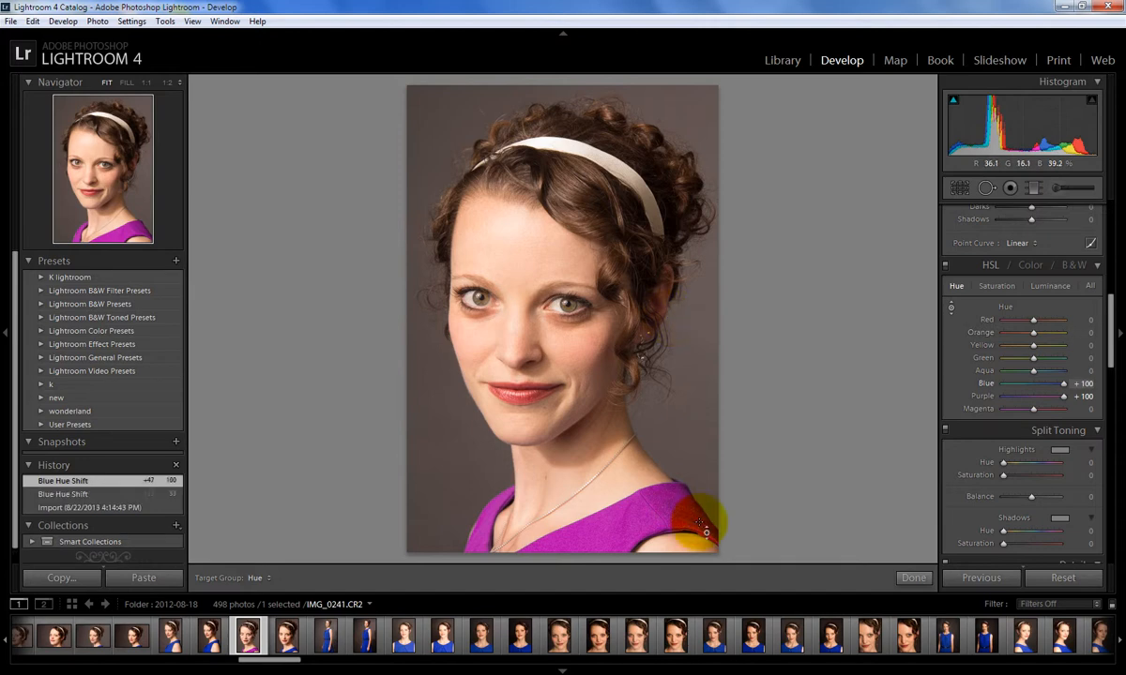
key(ctrl+z)
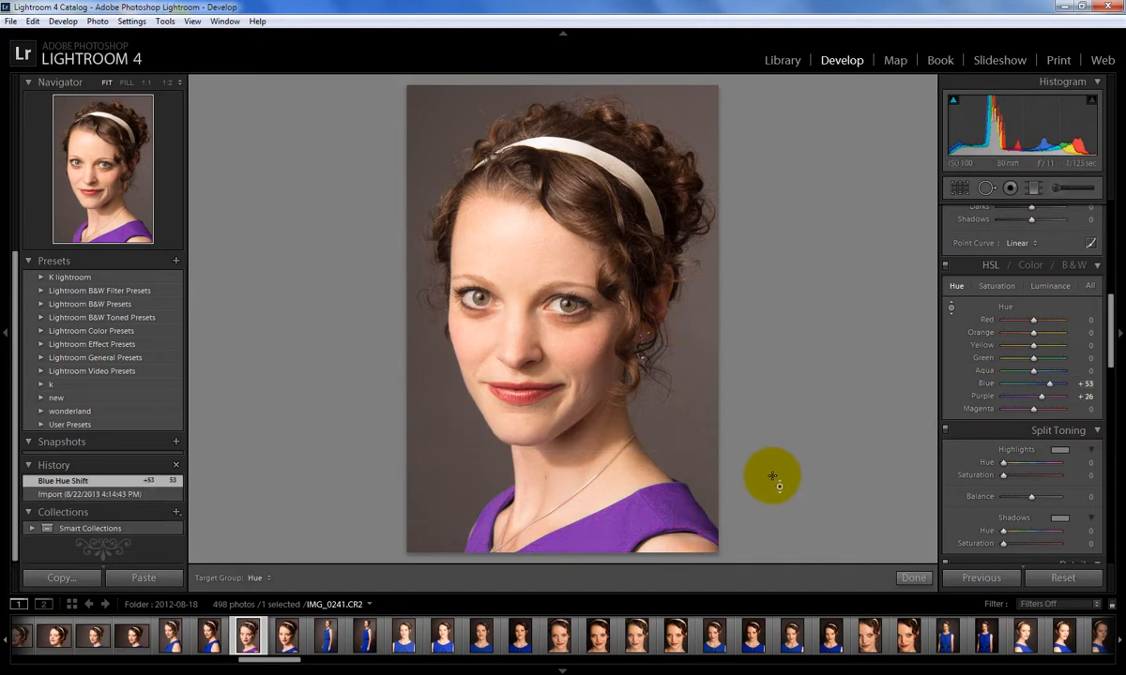
key(ctrl+z)
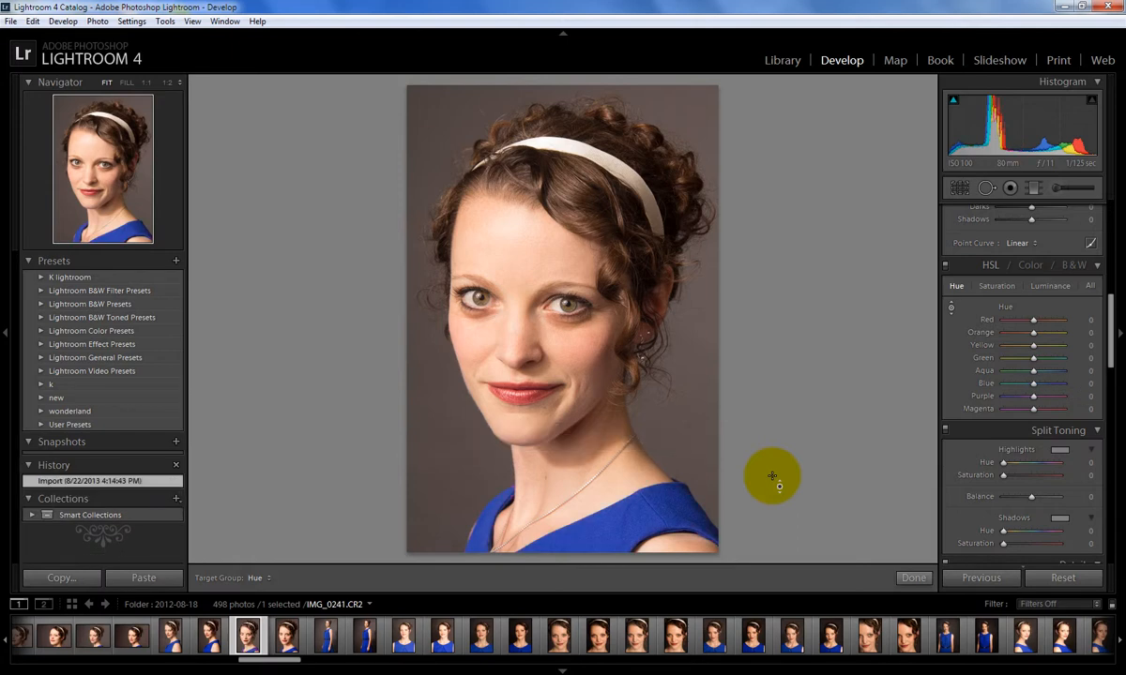
Try targeted Saturation shifts of -100 on the dress's Blue and the skin's Orange, undo both, and leave targeted adjustment
click(996, 286)
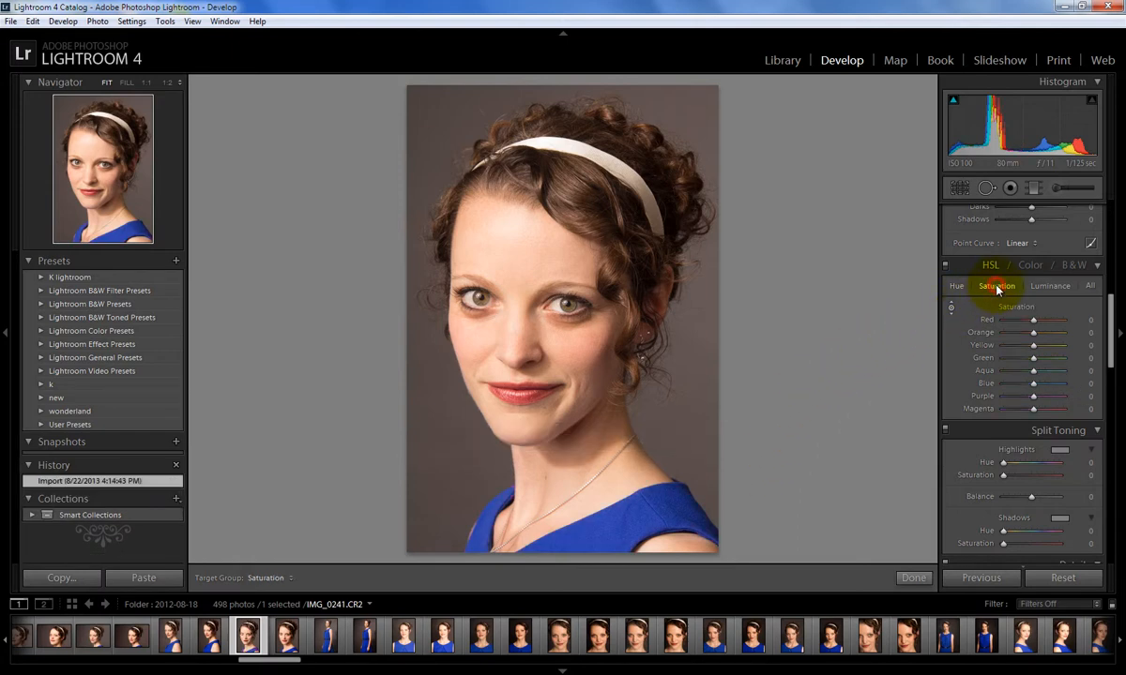
click(950, 307)
mouse_move(634, 506)
mouse_down()
mouse_move(638, 674)
mouse_move(615, 515)
mouse_up()
key(ctrl+z)
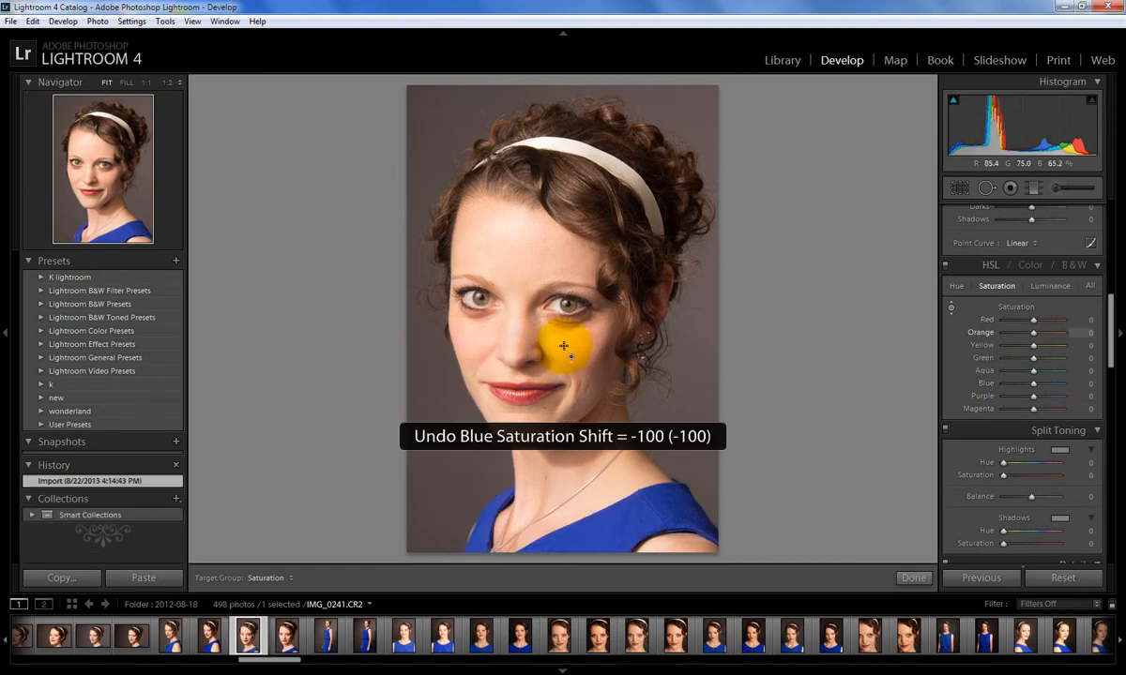
drag(559, 330, 585, 450)
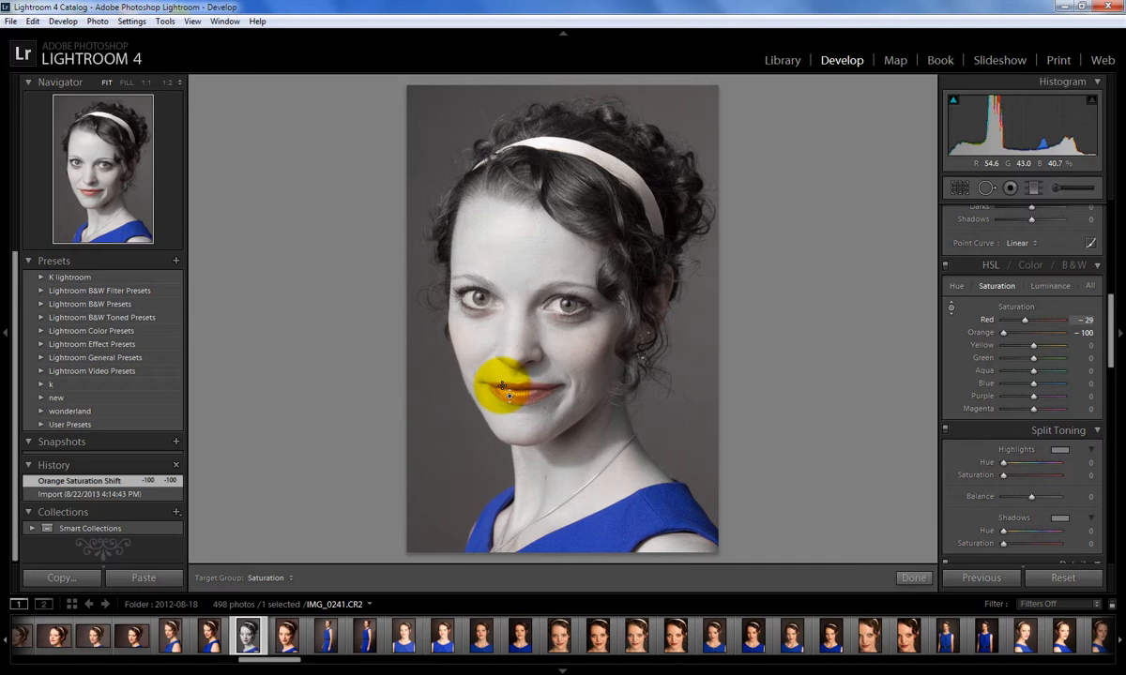
key(ctrl+z)
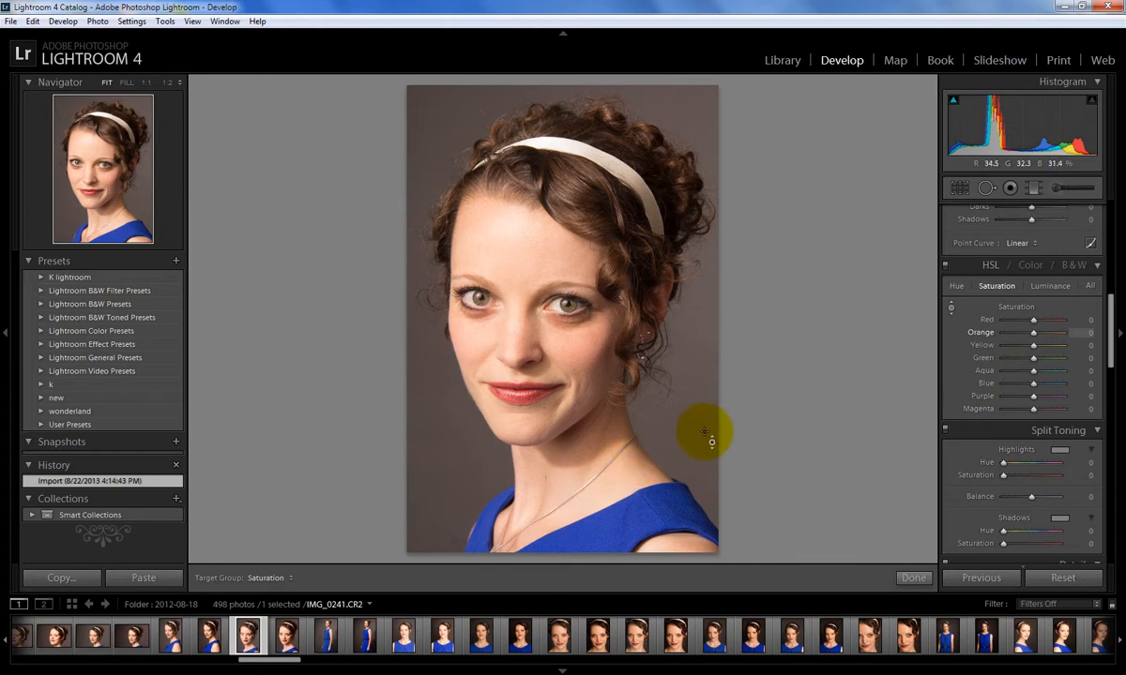
click(950, 307)
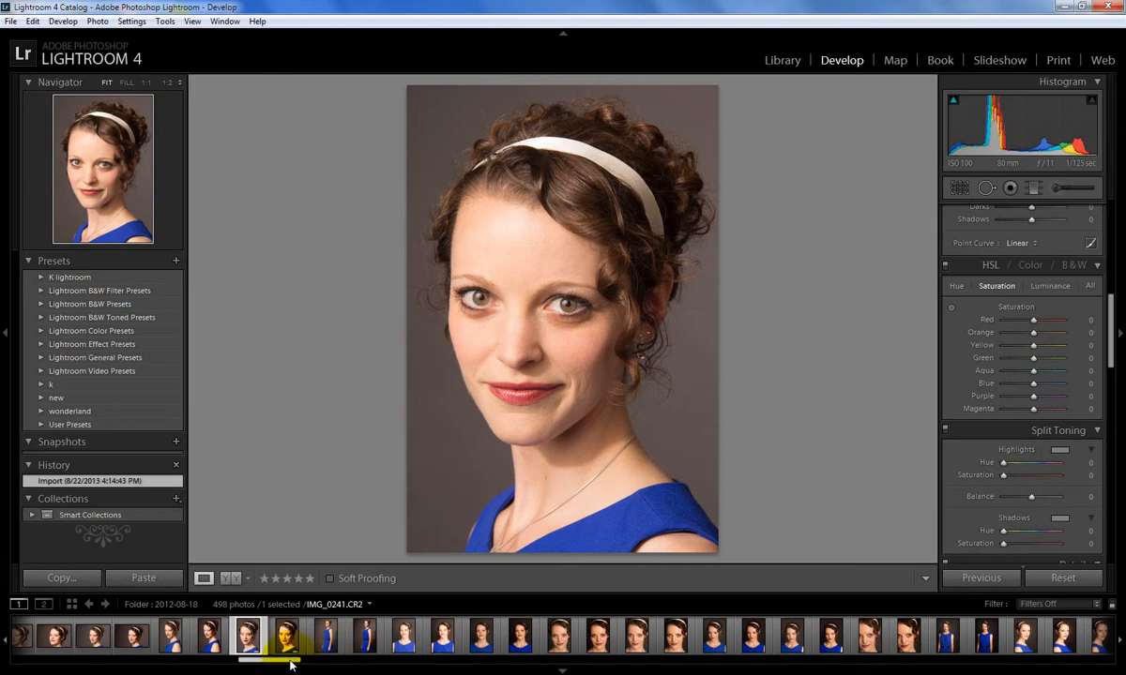
Return to the dark-background close-up portrait IMG_0394.CR2
drag(291, 664, 943, 671)
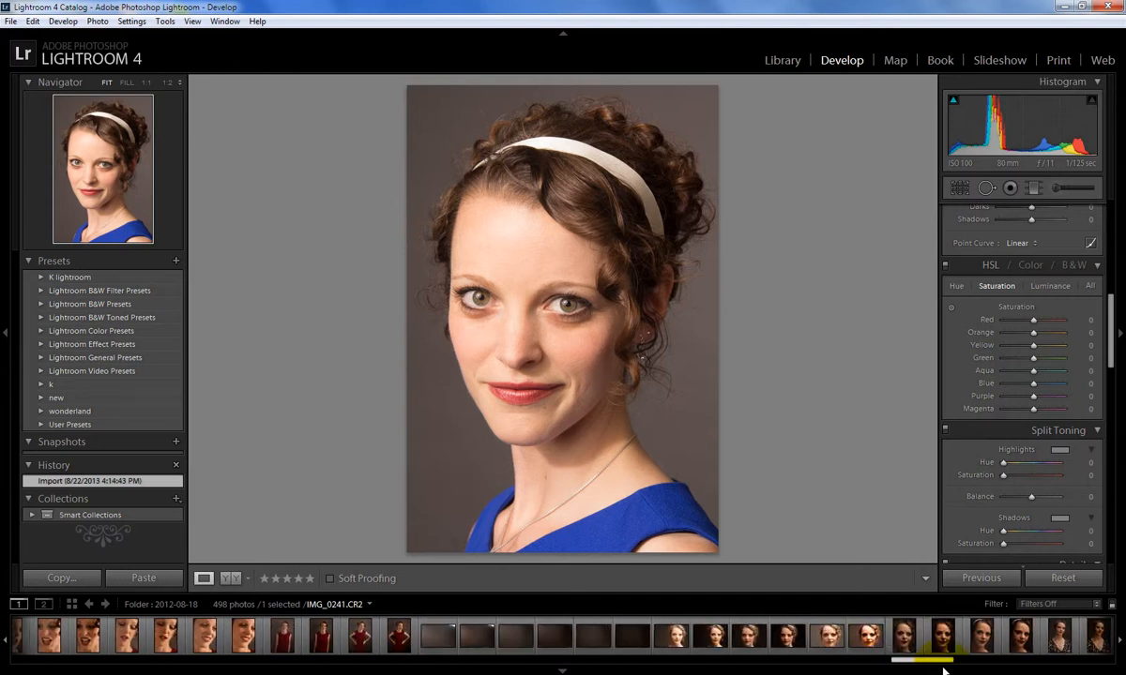
click(673, 638)
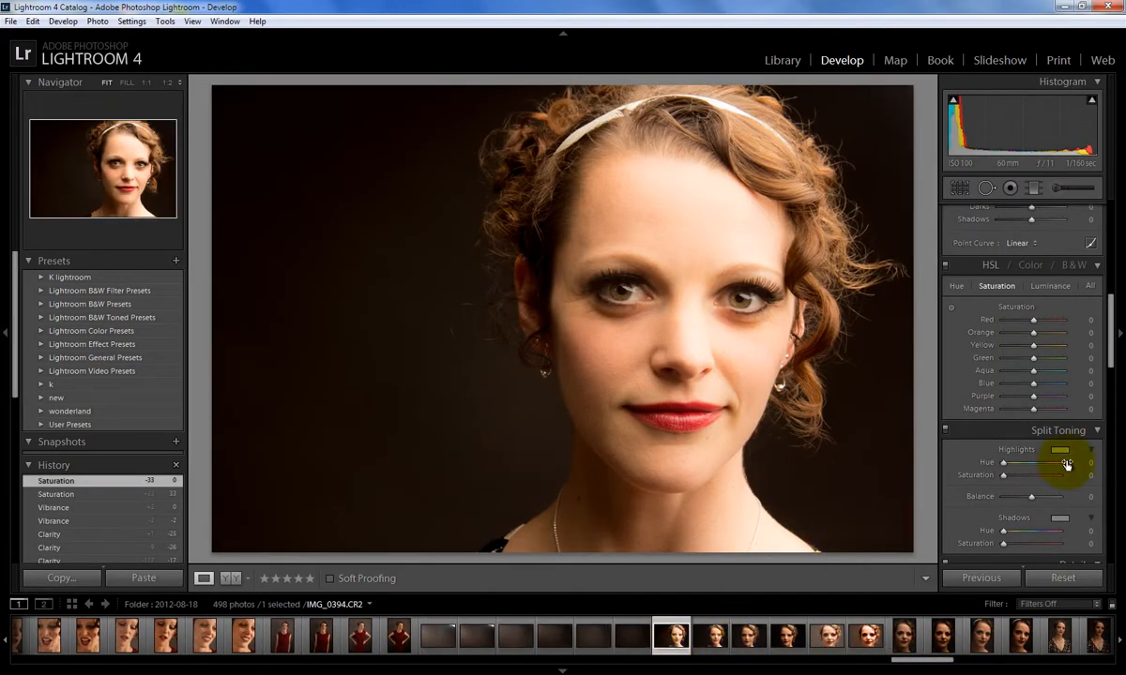
Try a Sharpening Amount of 139 on the portrait's skin detail and set the Amount to 20
drag(1107, 354, 1111, 380)
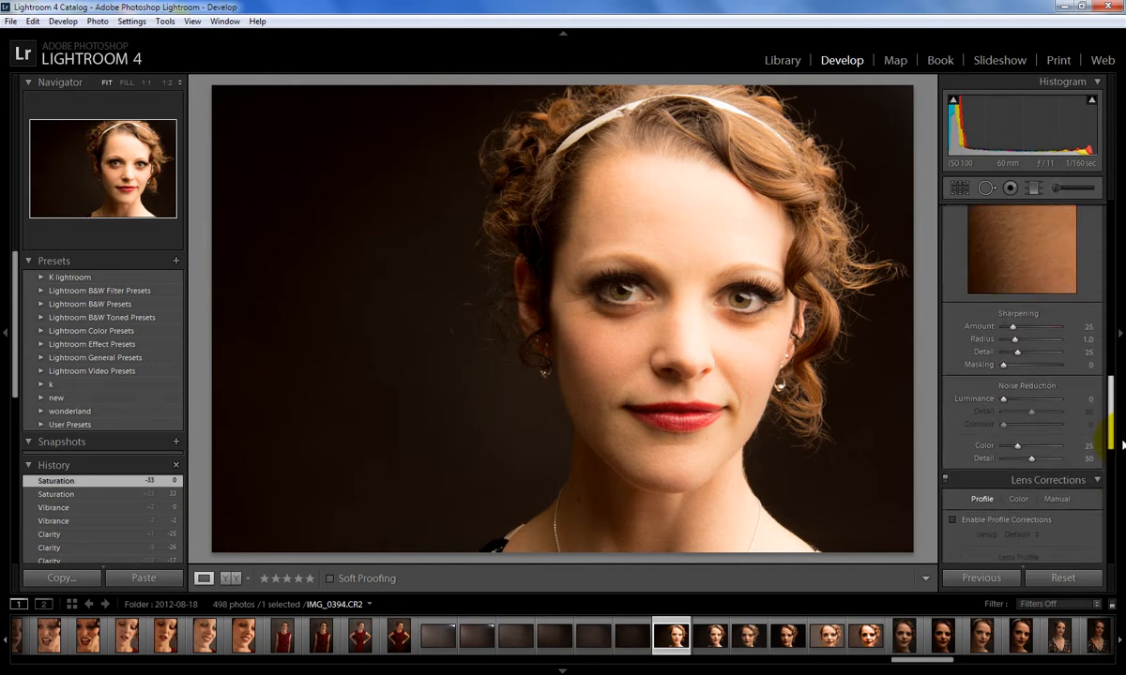
drag(611, 307, 745, 379)
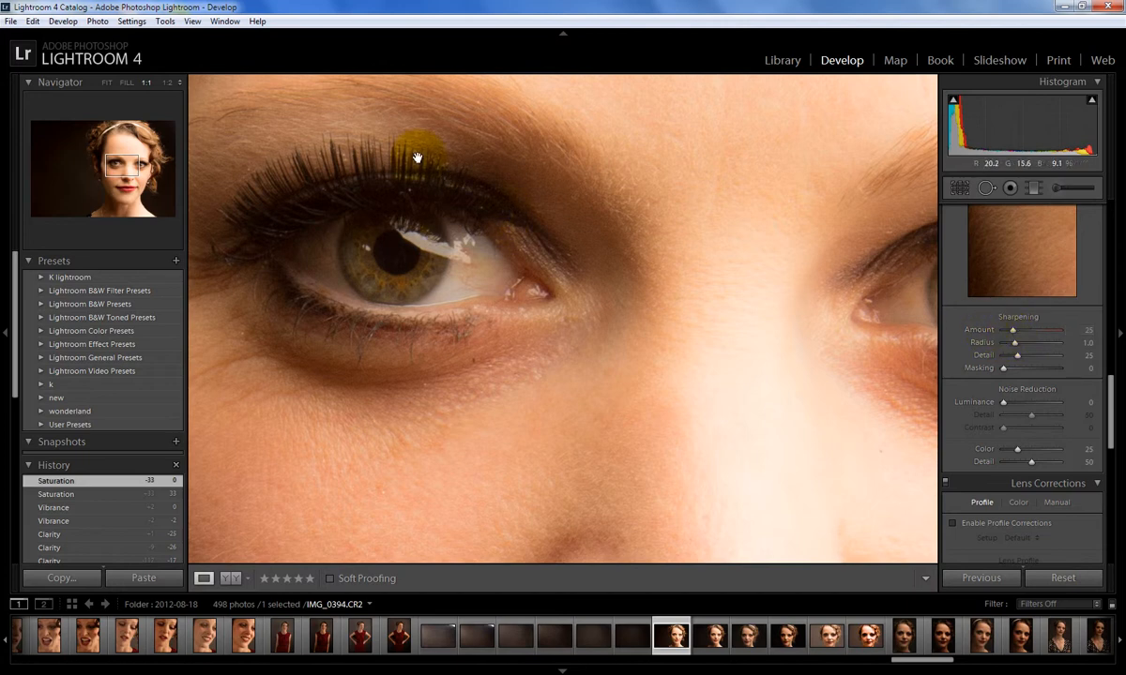
drag(638, 197, 460, 201)
drag(786, 320, 550, 270)
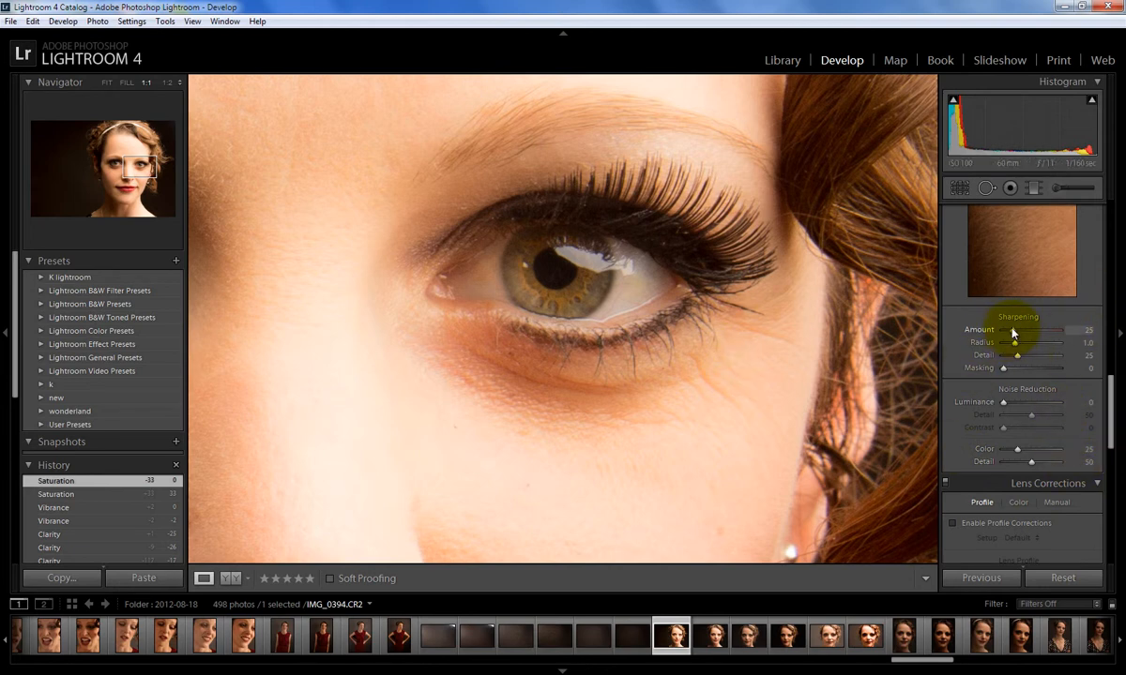
drag(530, 374, 892, 315)
drag(445, 417, 699, 244)
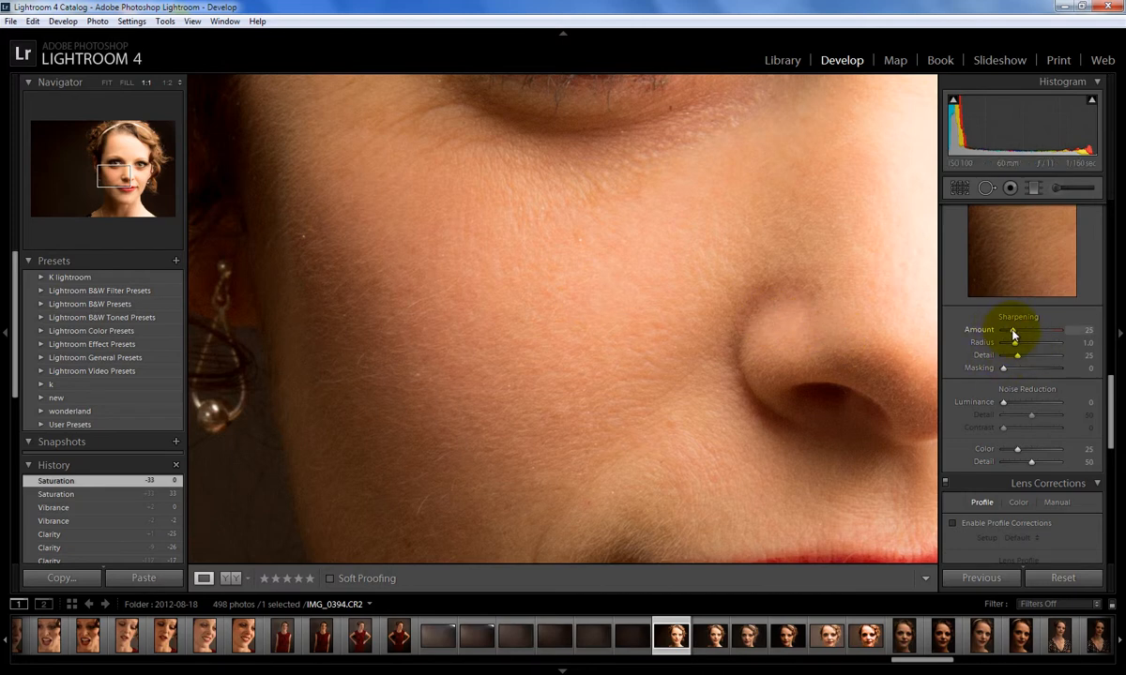
drag(1011, 330, 1054, 336)
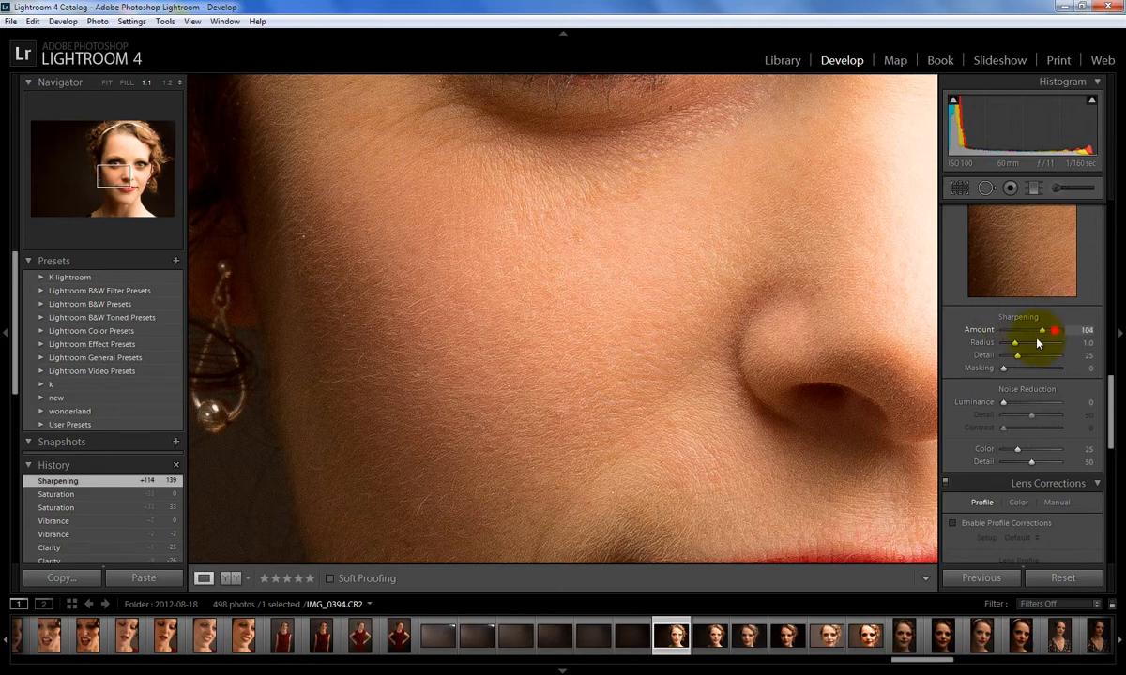
drag(1036, 344, 1012, 330)
key(ctrl+z)
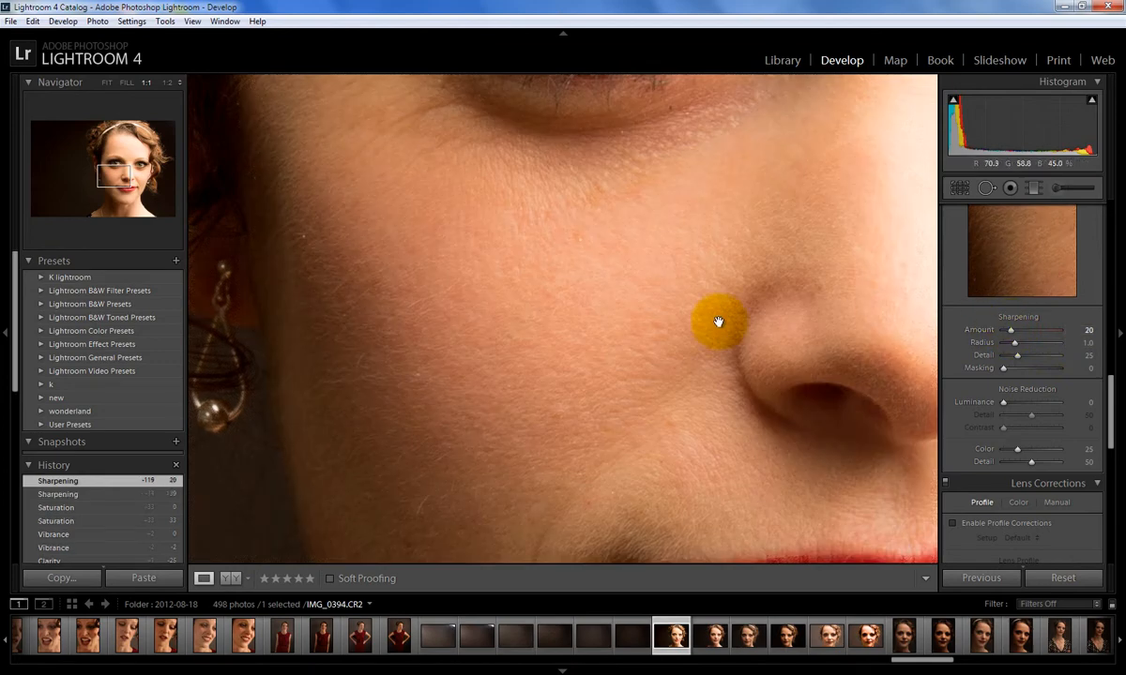
click(573, 322)
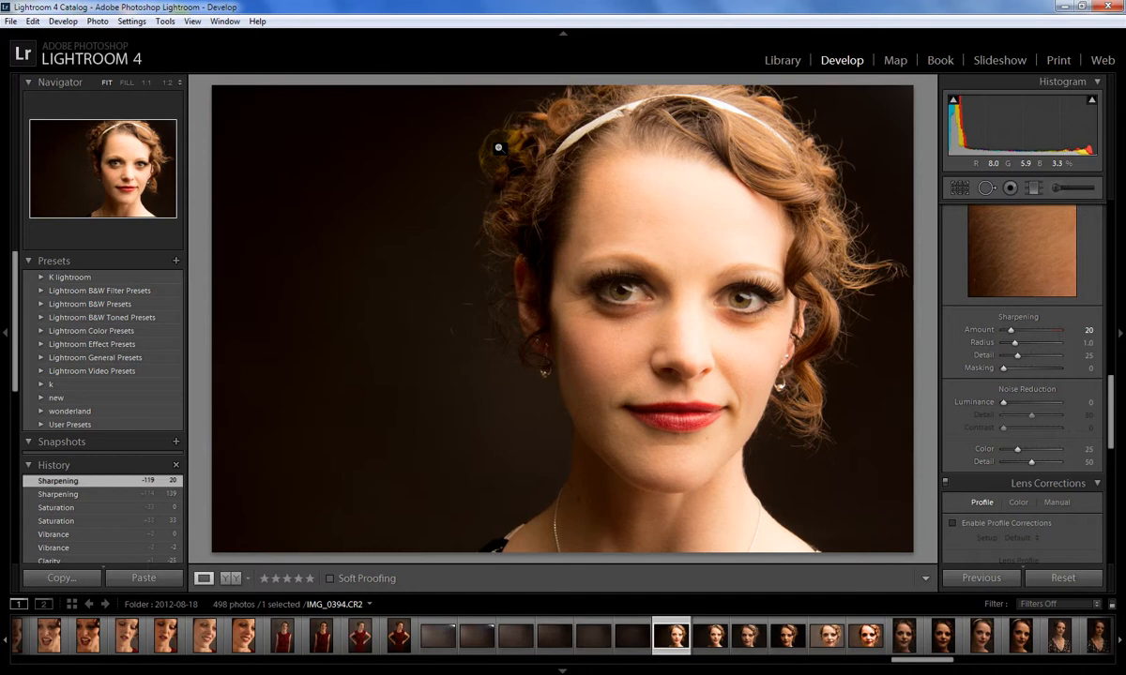
Crop the portrait tightly around the face by cutting away the forehead and the dark area beside her, and apply the crop
click(957, 189)
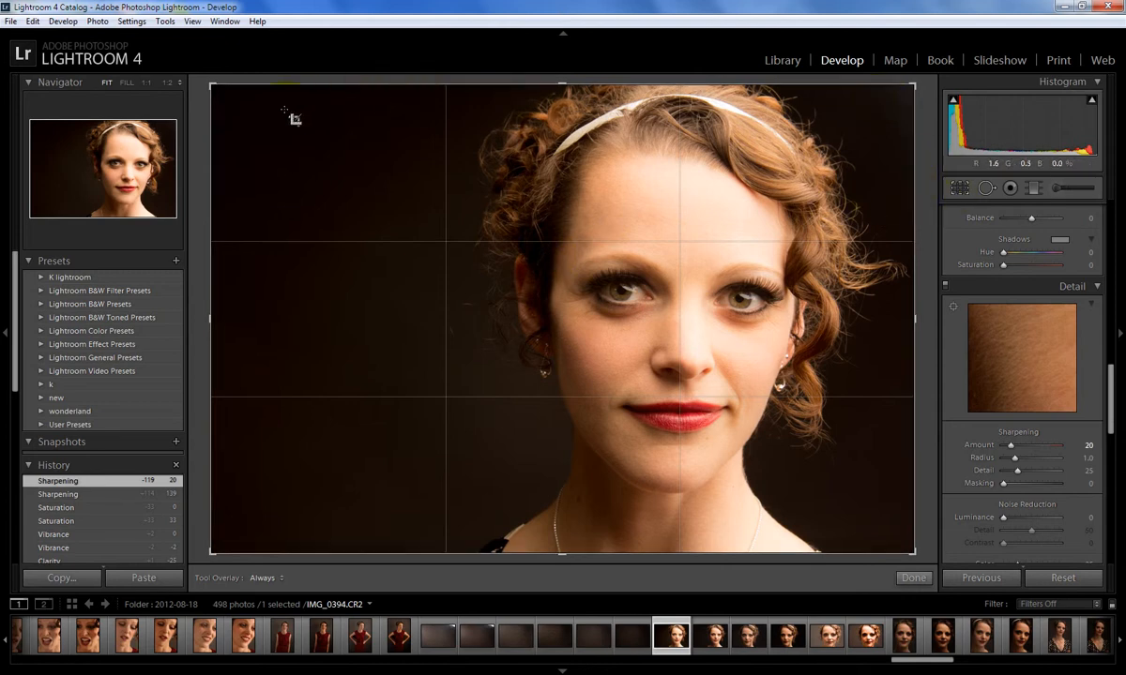
drag(557, 83, 558, 150)
drag(208, 317, 366, 311)
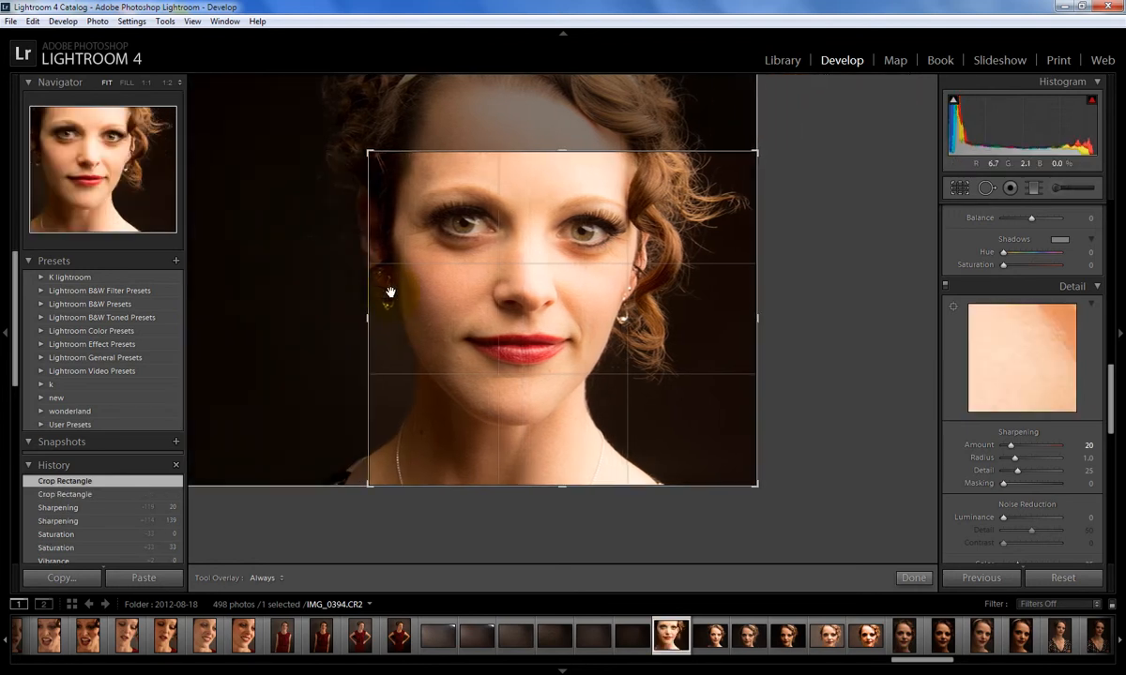
click(961, 196)
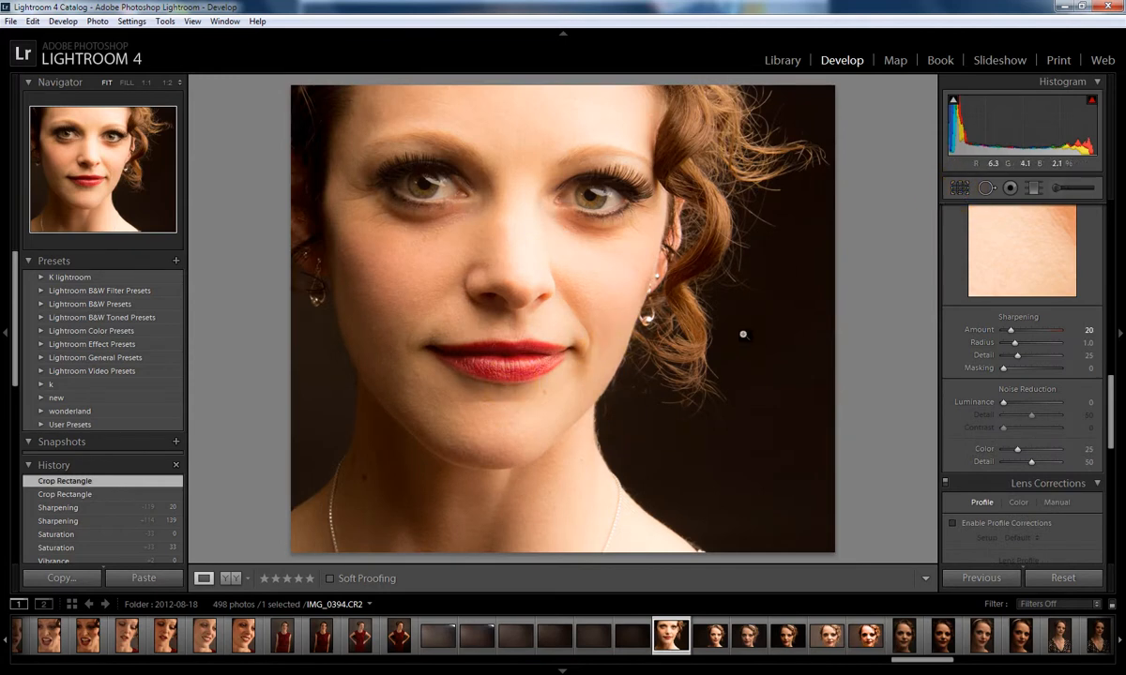
Reopen the portrait's crop, extend its upper and left edges back to the full frame, and apply it
click(960, 190)
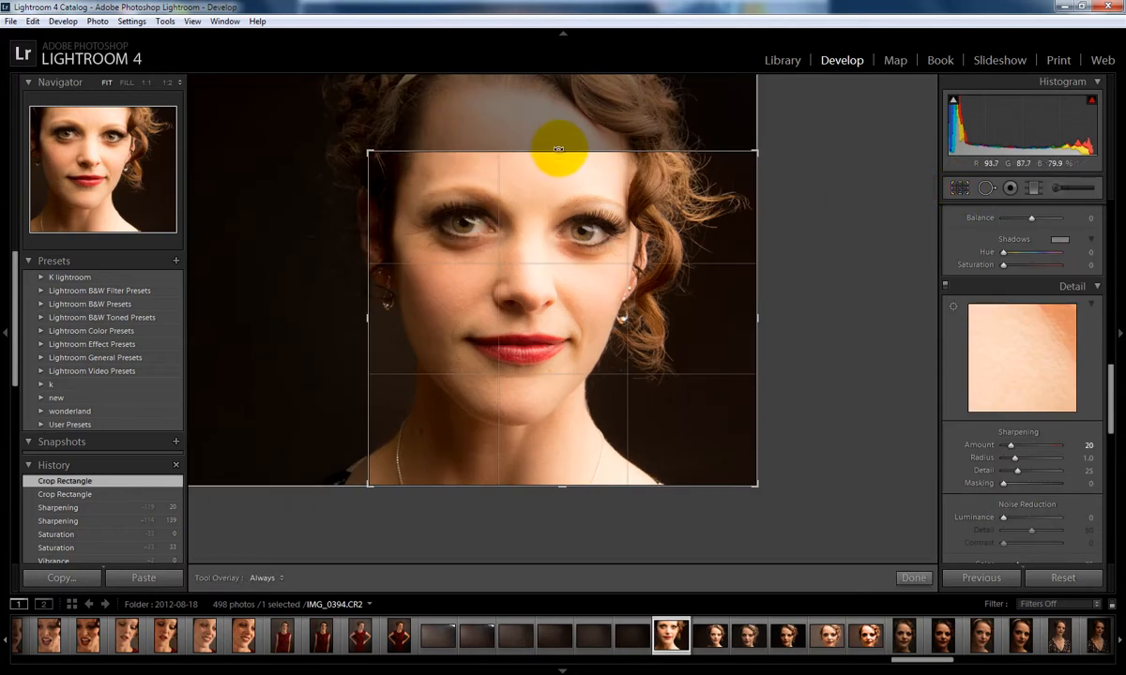
drag(558, 148, 553, 79)
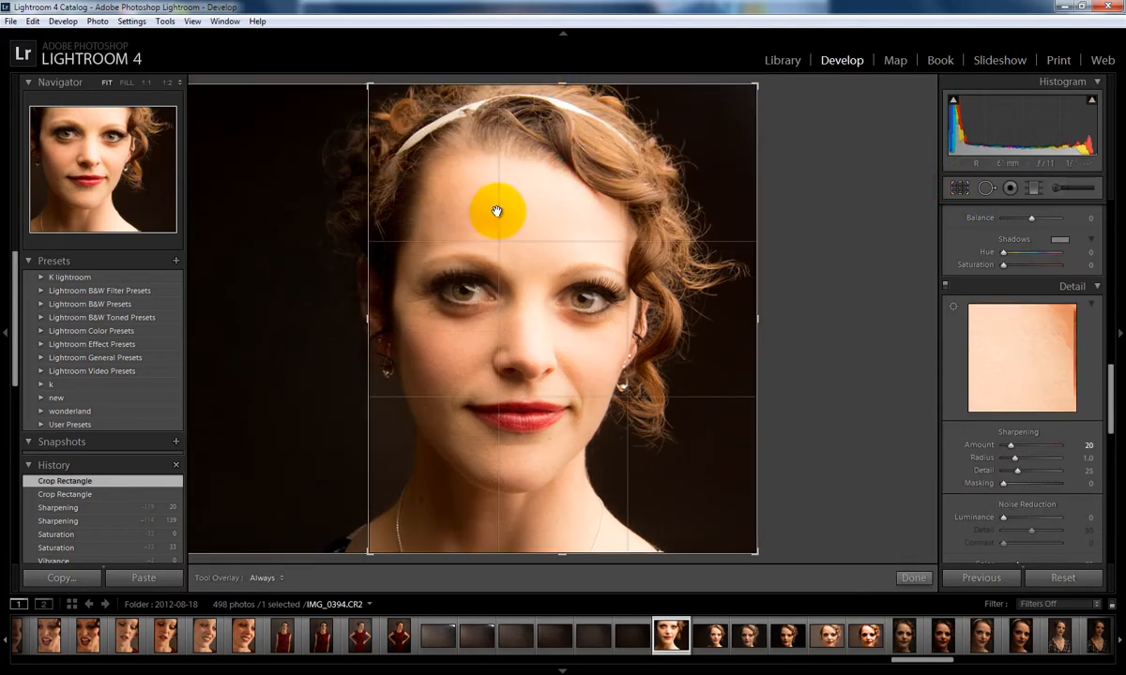
drag(371, 319, 184, 296)
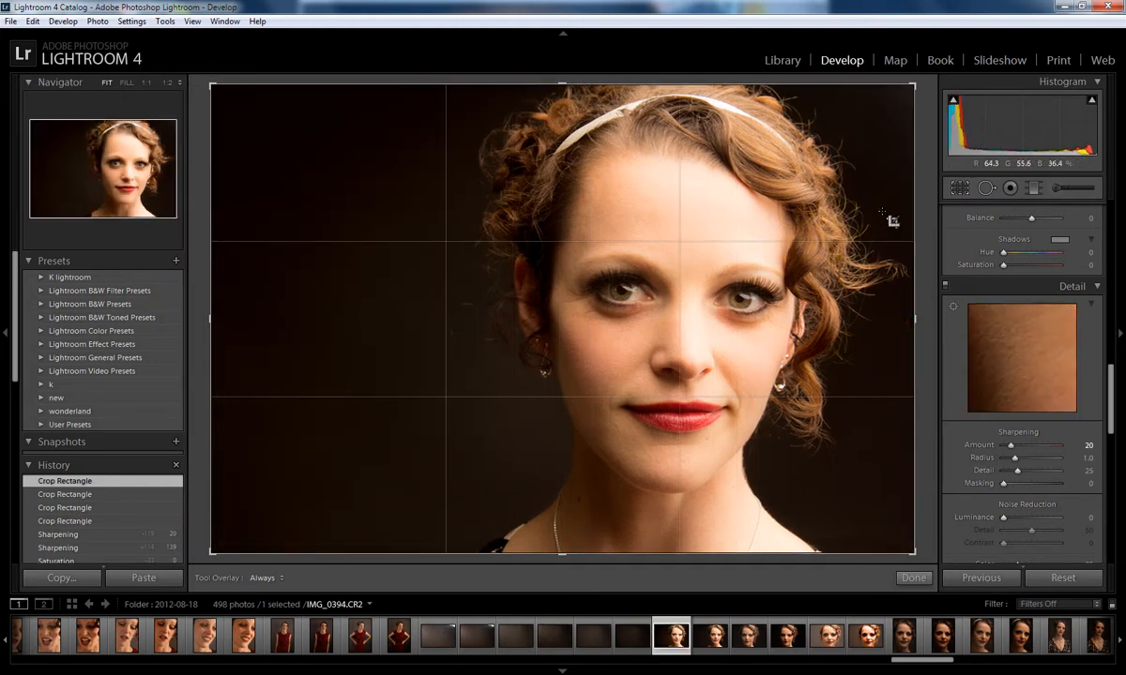
click(908, 579)
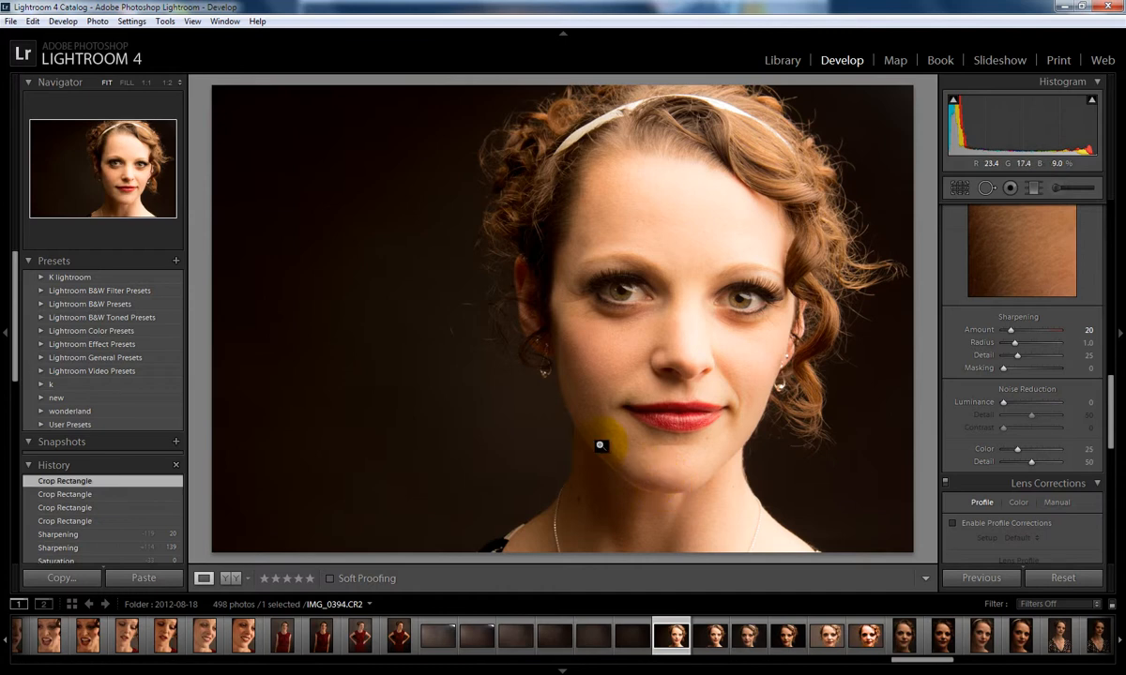
Remove the dark mole on the shadowed side of the neck with a small Spot Removal circle, sampling clean skin just above it
click(585, 503)
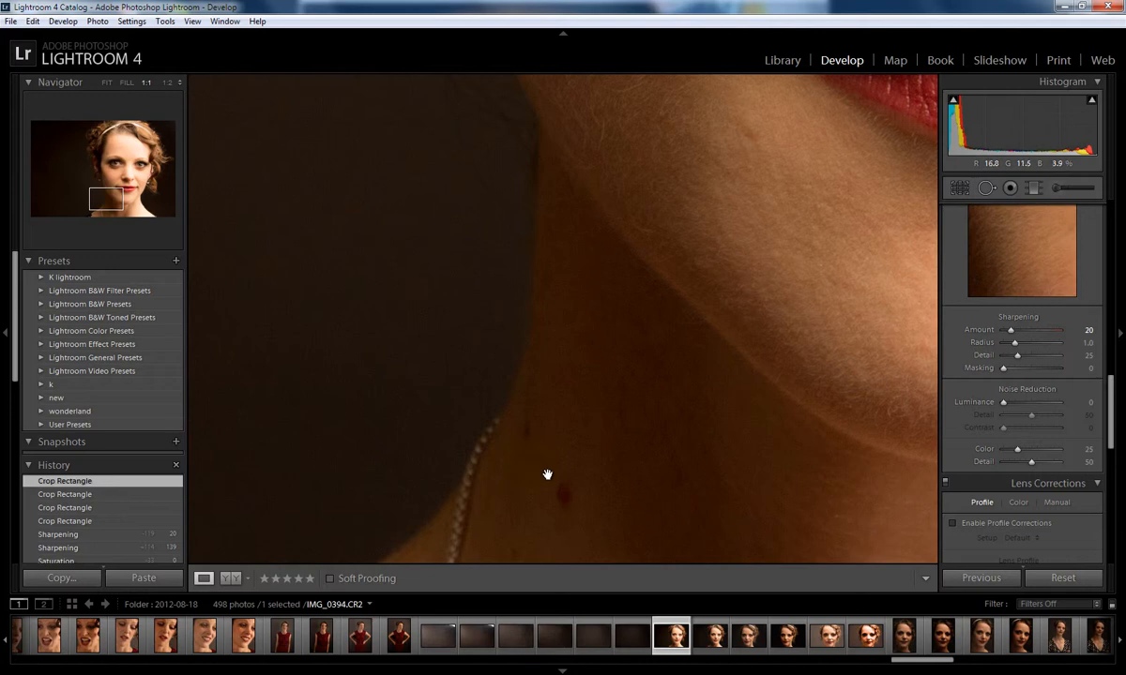
drag(563, 483, 520, 314)
drag(623, 303, 674, 345)
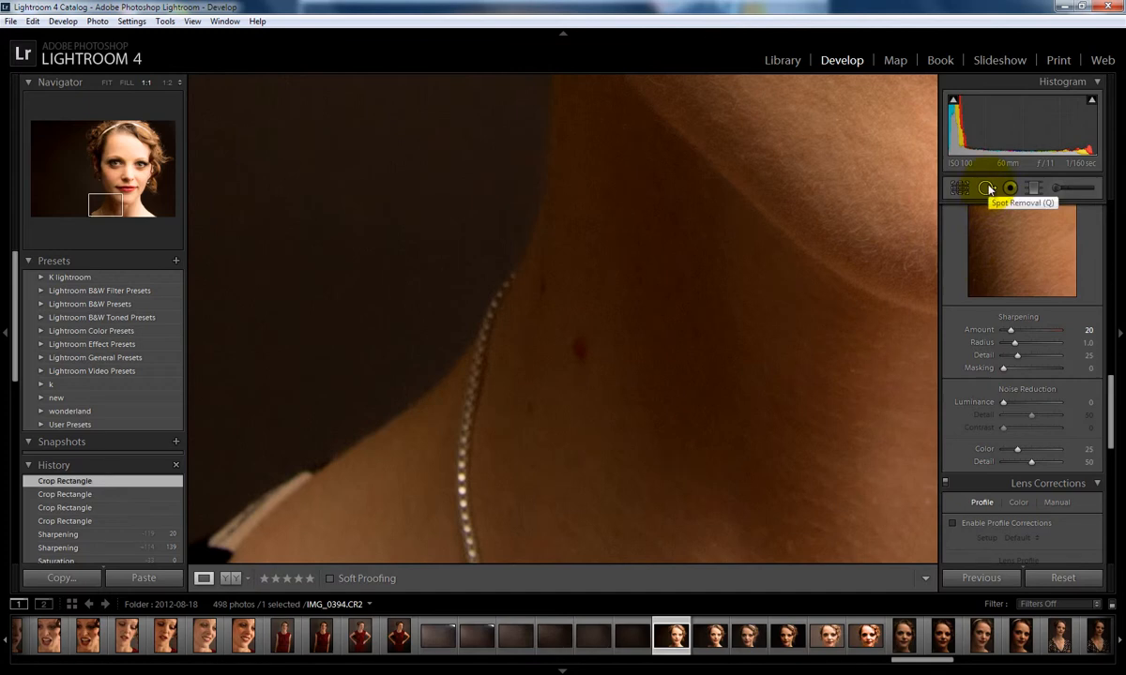
click(986, 188)
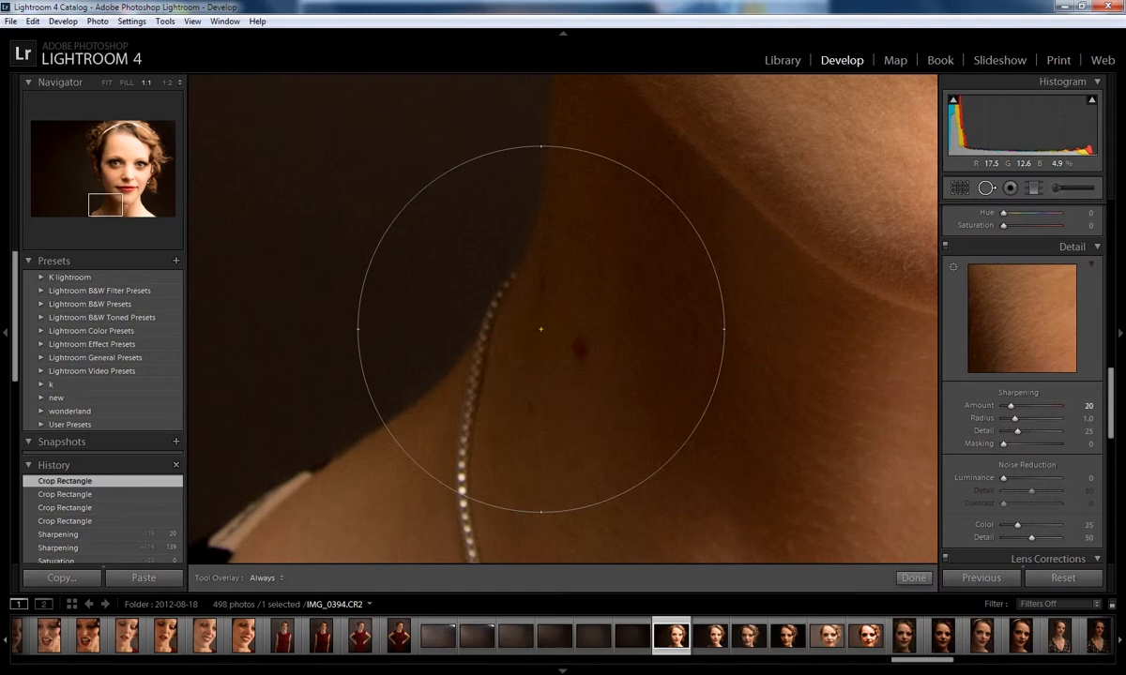
scroll(540, 329, down, 8)
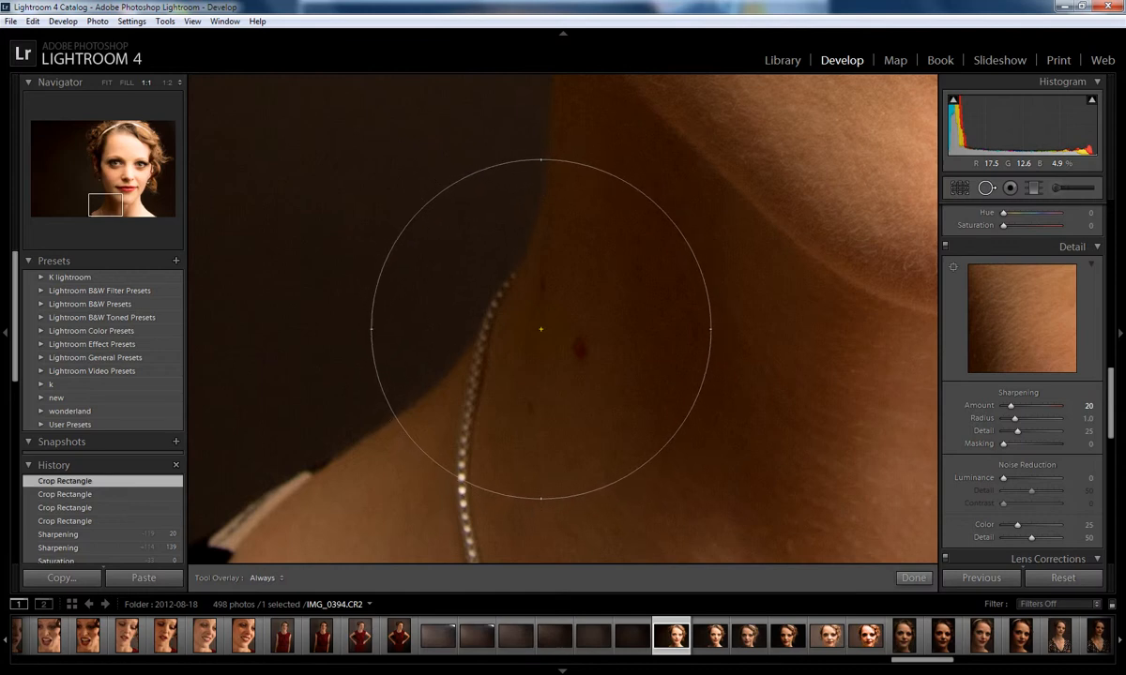
scroll(540, 330, down, 20)
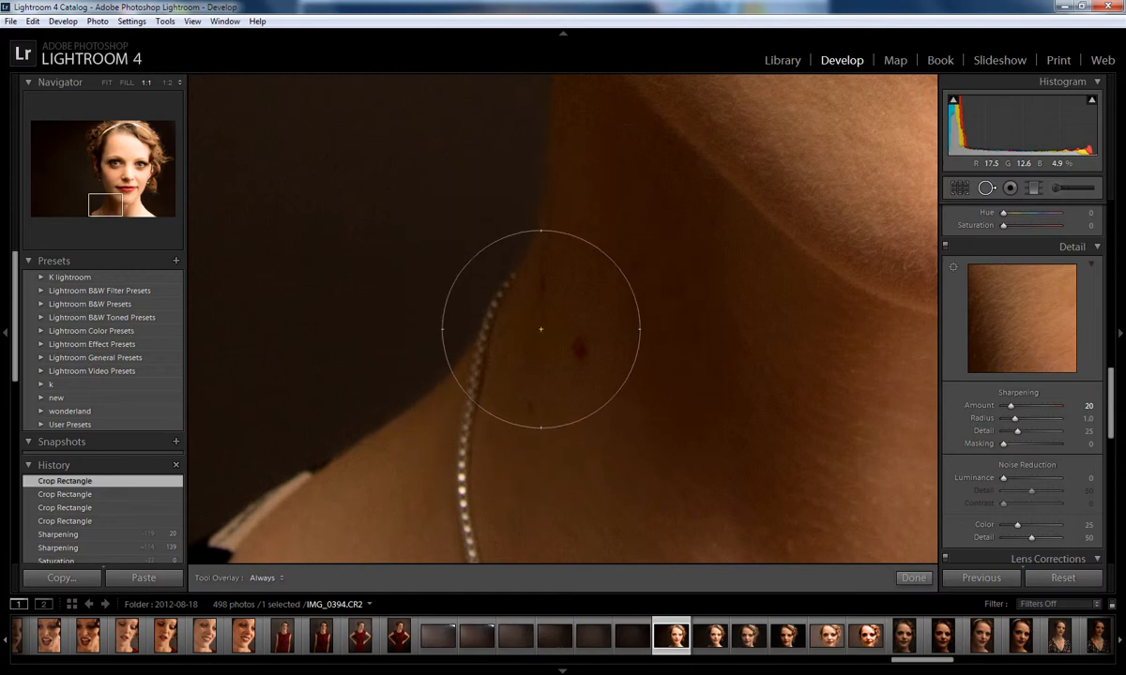
scroll(540, 330, down, 20)
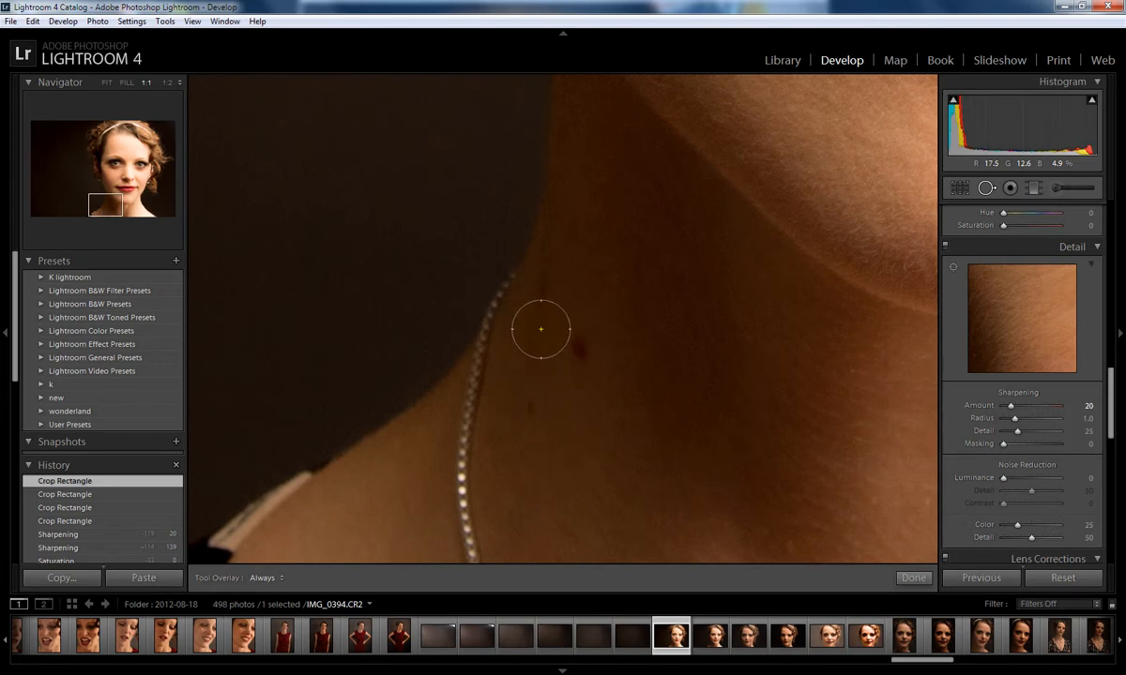
scroll(578, 351, down, 2)
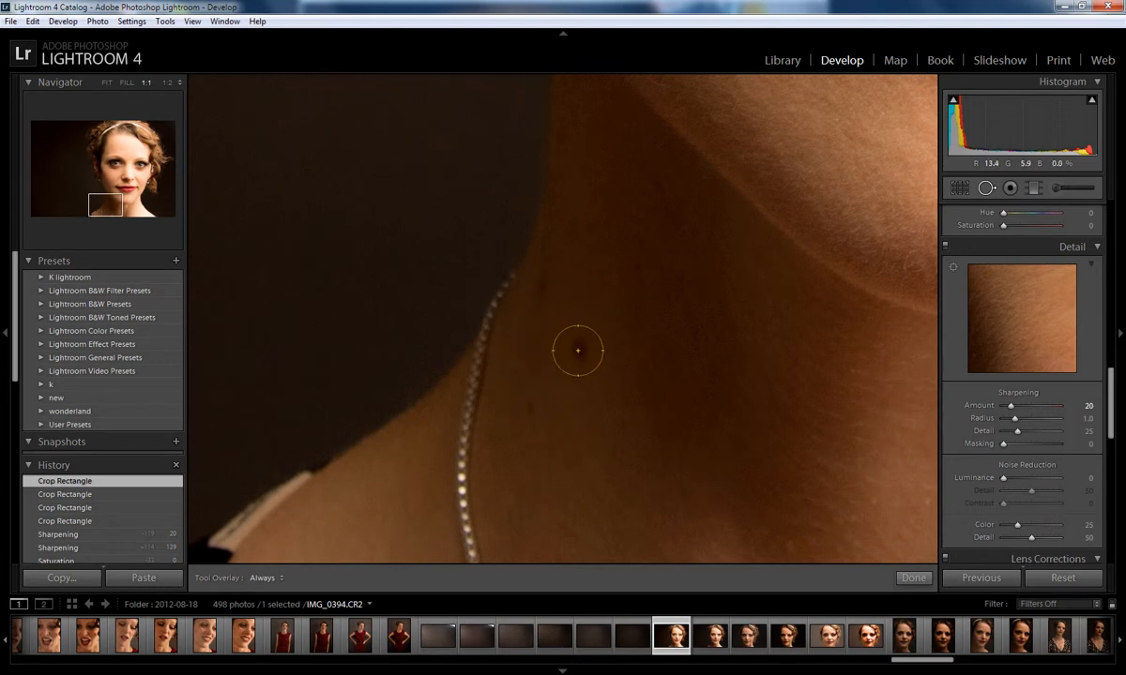
mouse_move(578, 350)
mouse_down()
mouse_move(613, 377)
mouse_move(642, 434)
mouse_move(657, 415)
mouse_move(618, 463)
mouse_move(631, 422)
mouse_move(586, 277)
mouse_move(535, 280)
mouse_move(470, 427)
mouse_move(378, 465)
mouse_move(396, 455)
mouse_up()
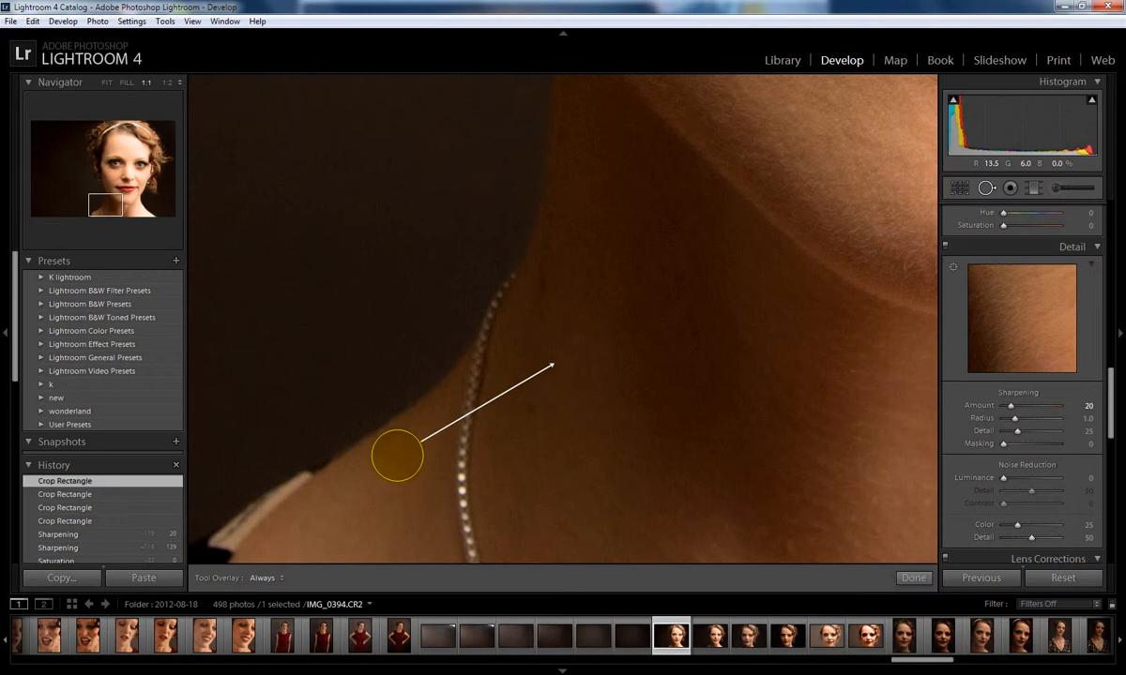
drag(397, 455, 605, 292)
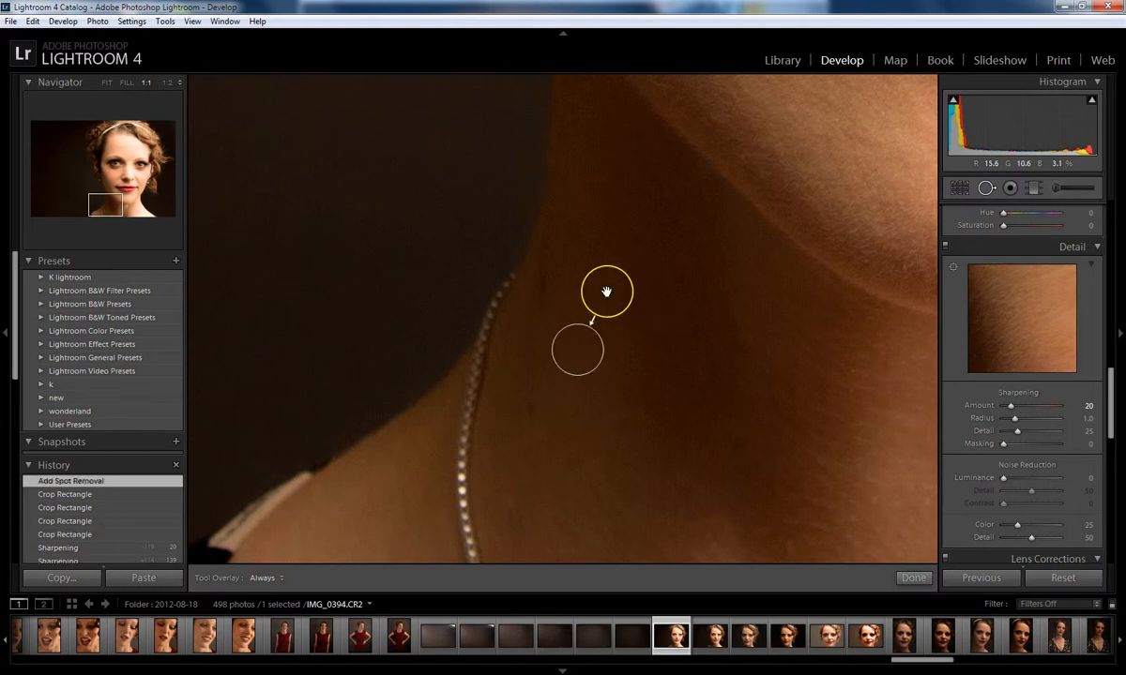
click(913, 578)
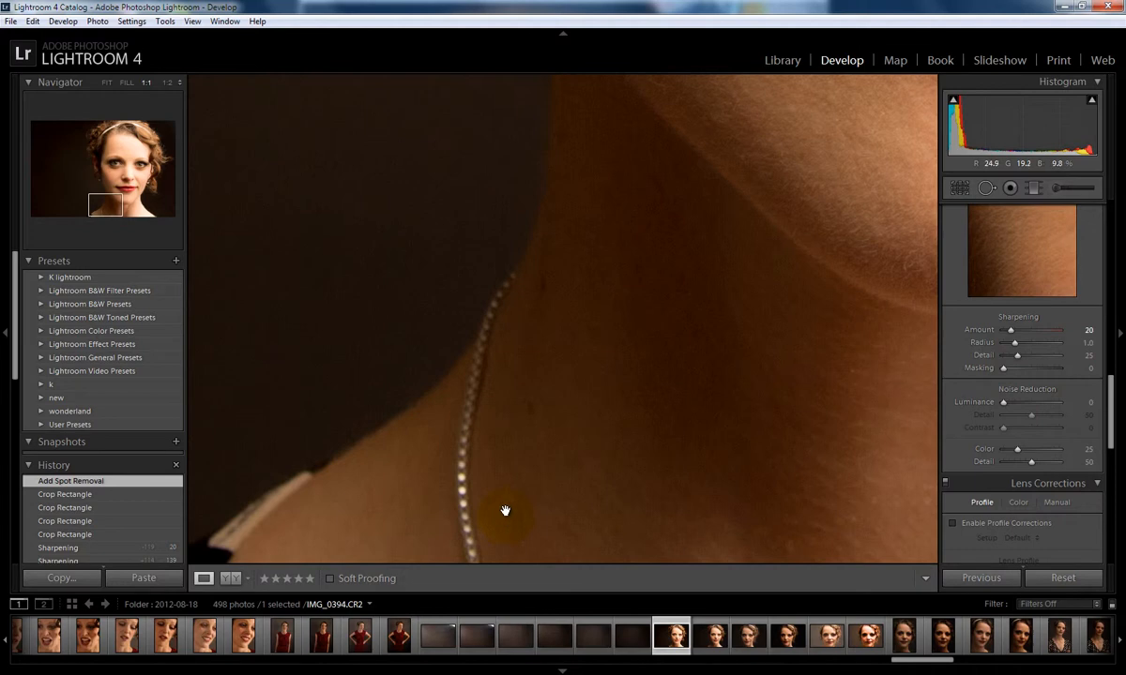
Remove the brown spot on the chin below the lower lip with Spot Removal, sampling the clean skin beside it
drag(837, 370, 517, 406)
drag(618, 299, 333, 422)
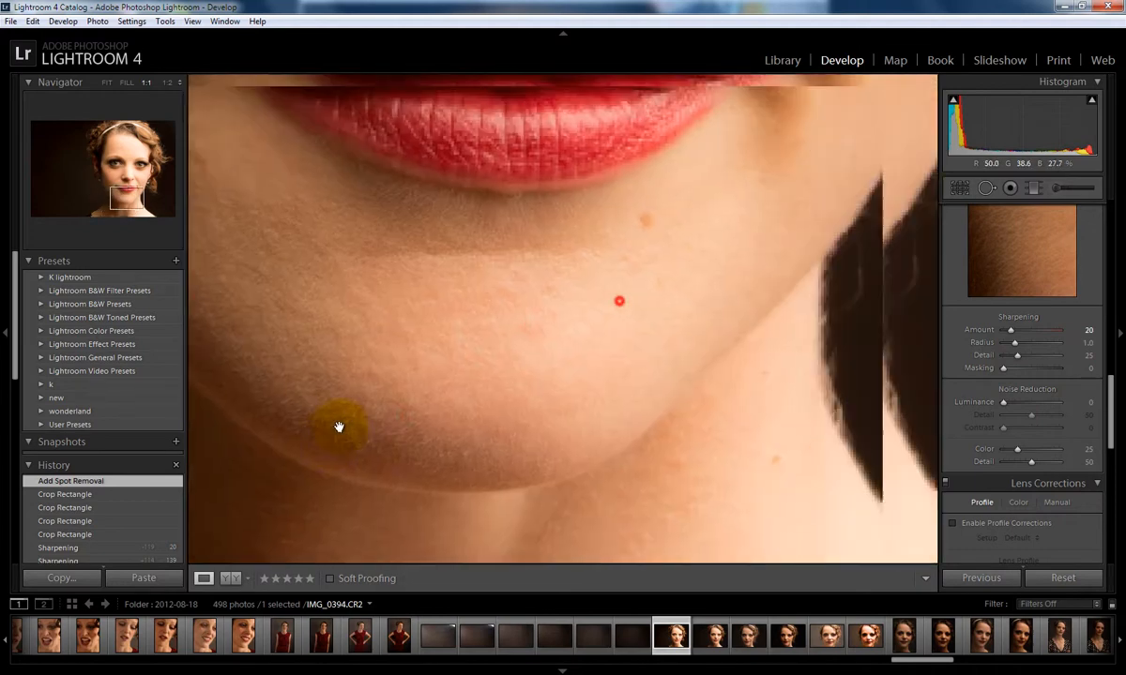
drag(500, 329, 294, 394)
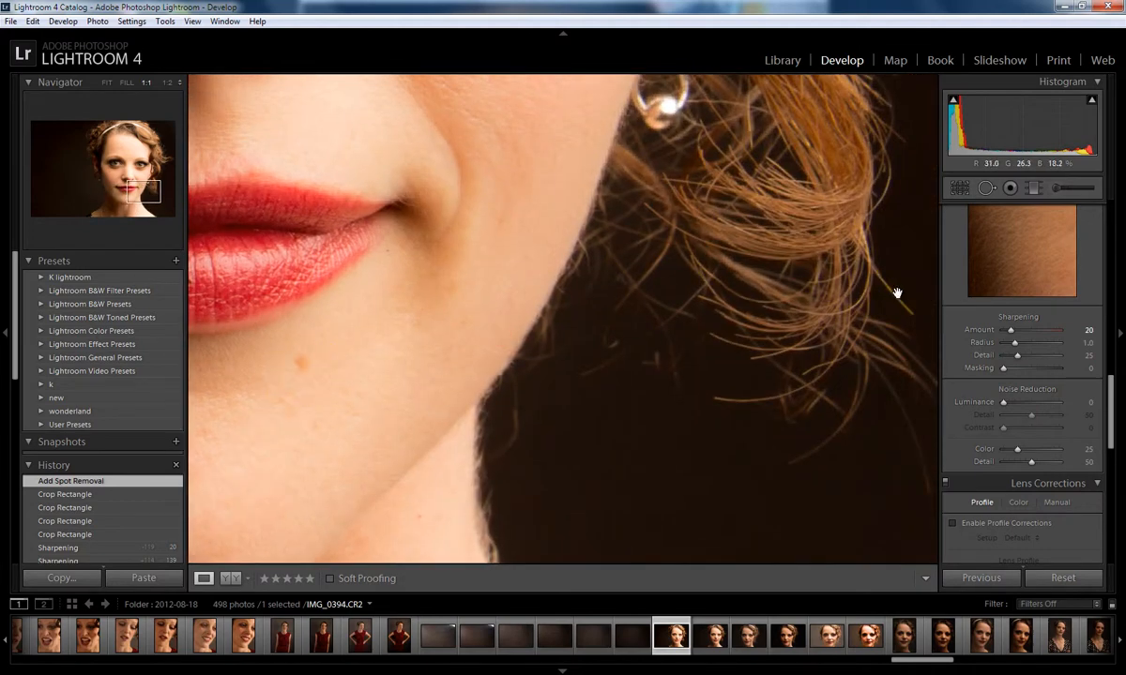
click(986, 187)
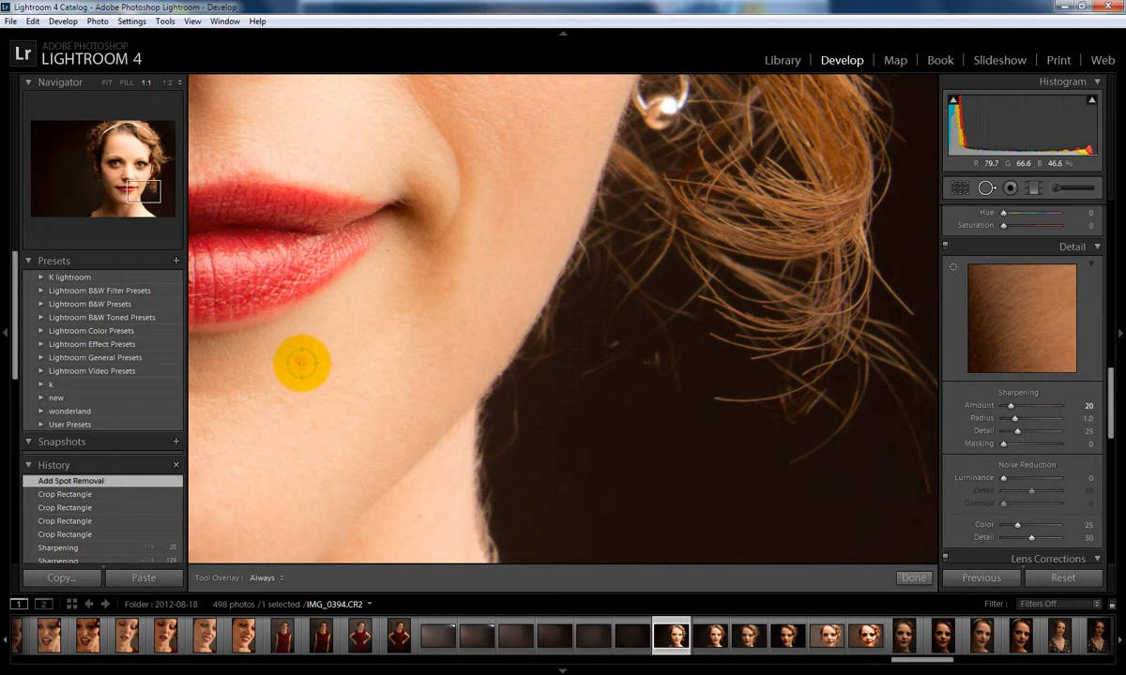
drag(302, 363, 328, 345)
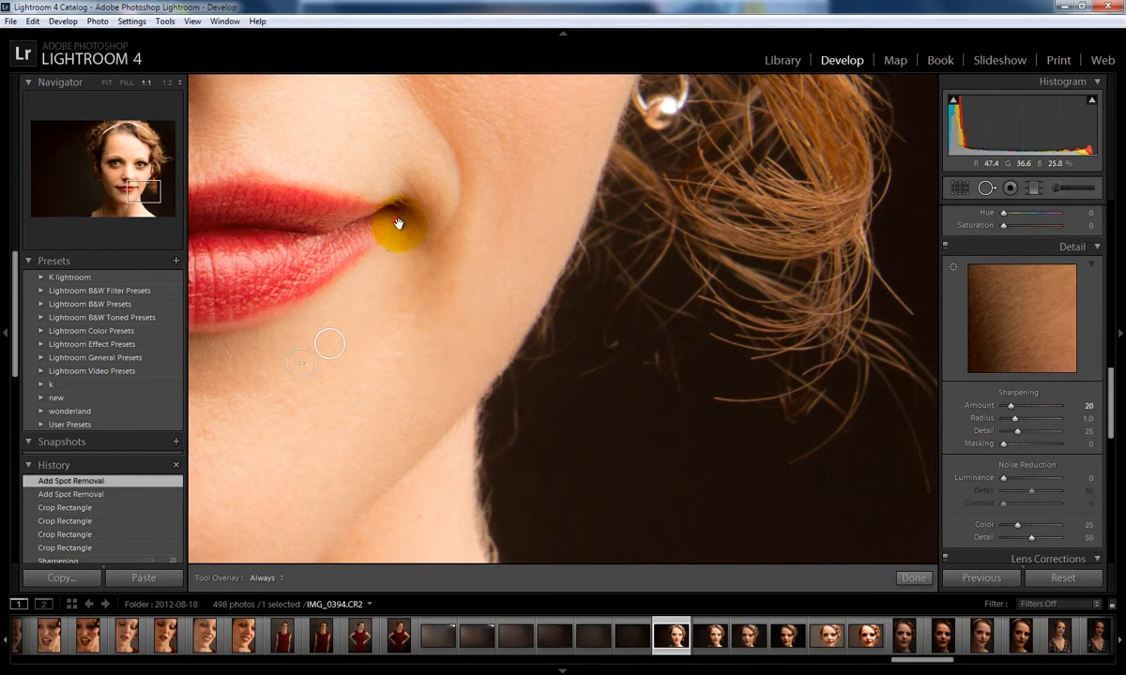
Examine the eyes, nose, forehead, cheeks and chin at 1:1 for further skin blemishes
drag(395, 222, 425, 338)
drag(377, 251, 427, 503)
drag(377, 317, 588, 441)
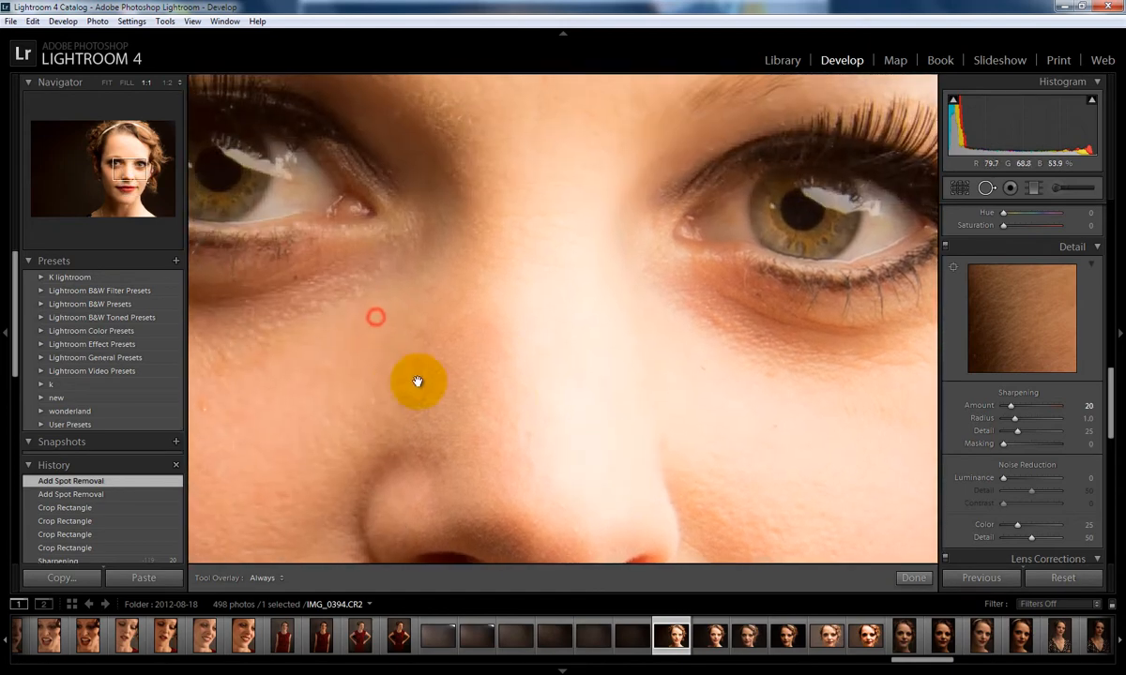
drag(404, 394, 680, 605)
drag(427, 274, 477, 444)
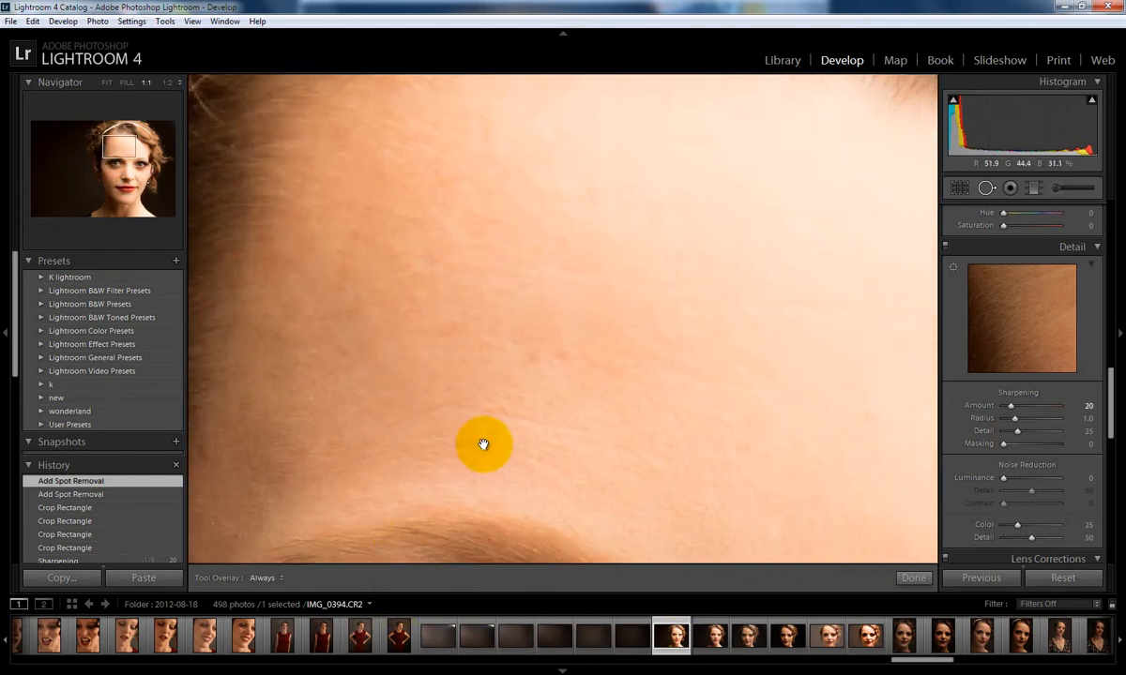
drag(589, 368, 193, 486)
drag(289, 440, 620, 266)
drag(458, 345, 555, 178)
drag(457, 330, 523, 351)
drag(485, 449, 510, 304)
drag(537, 452, 482, 184)
drag(515, 310, 490, 276)
drag(395, 261, 372, 176)
drag(508, 372, 433, 149)
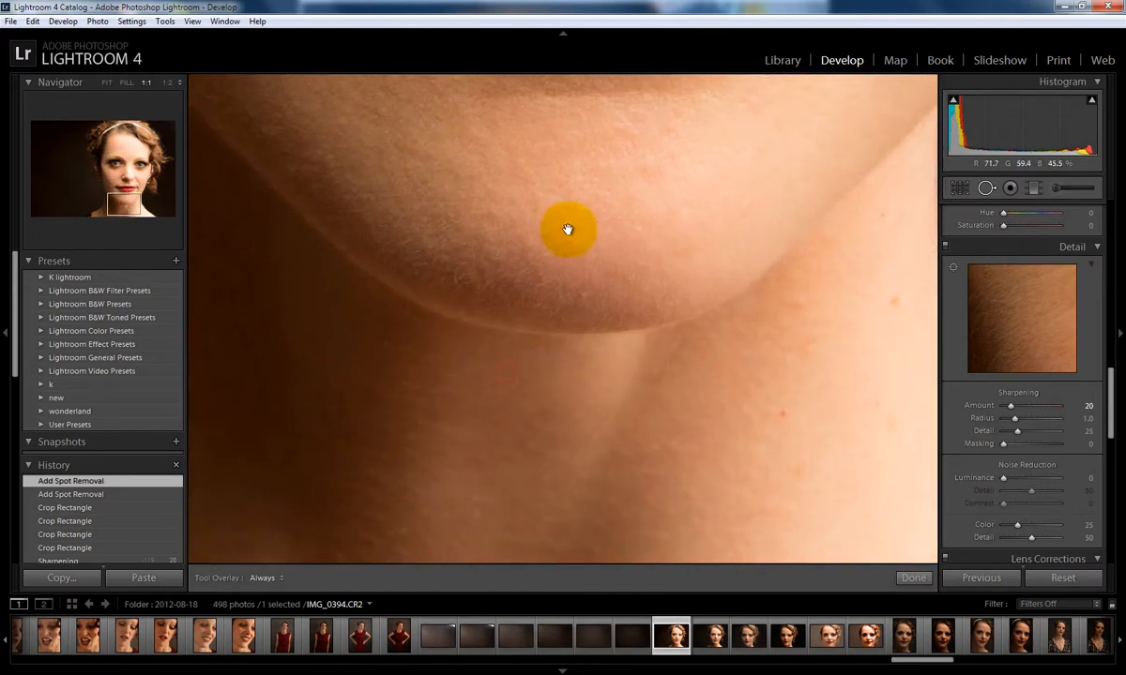
Remove three small spots on the bright side of the neck with Spot Removal, sampling adjacent skin, and finish the retouching
drag(567, 229, 408, 172)
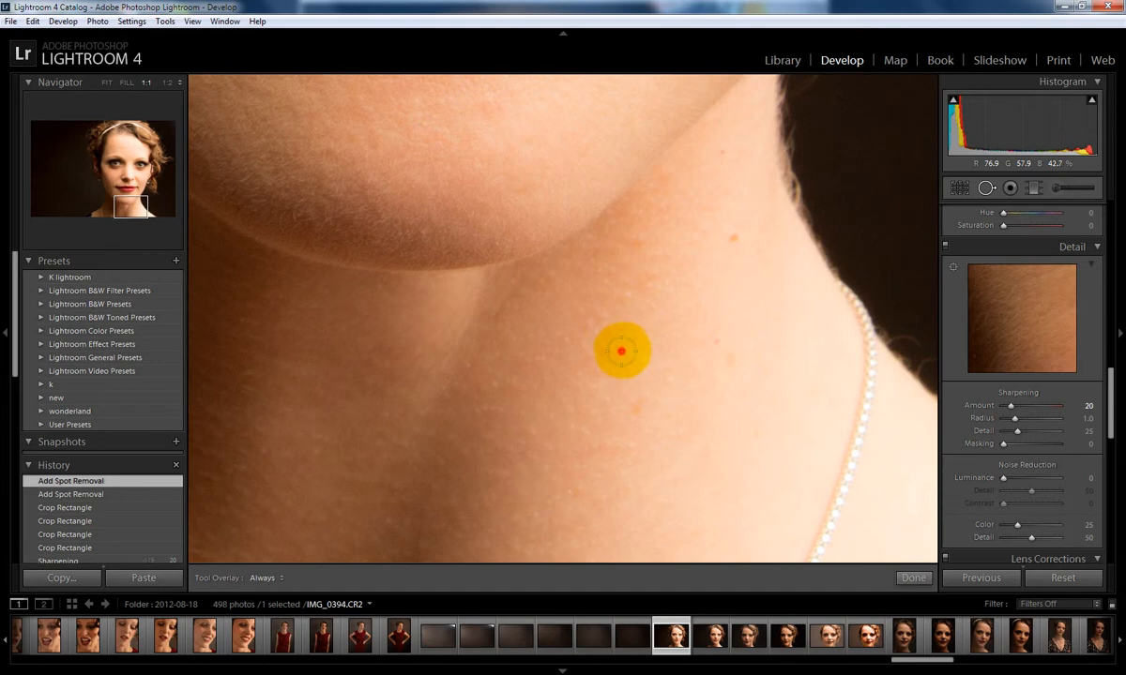
click(643, 329)
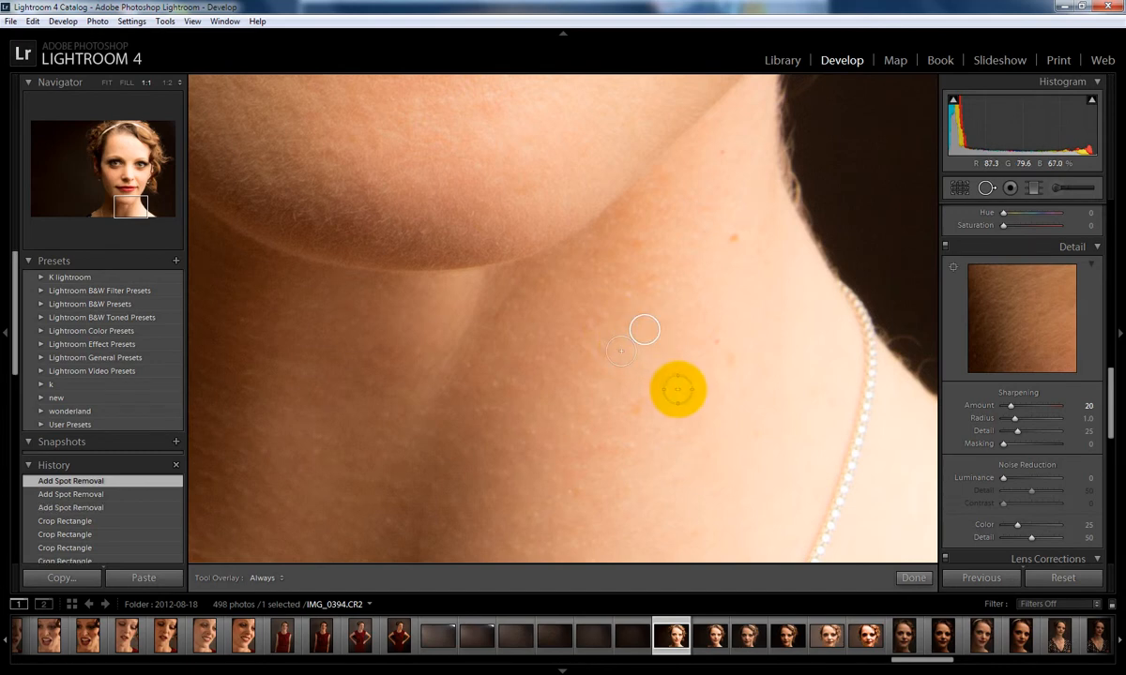
drag(733, 240, 711, 251)
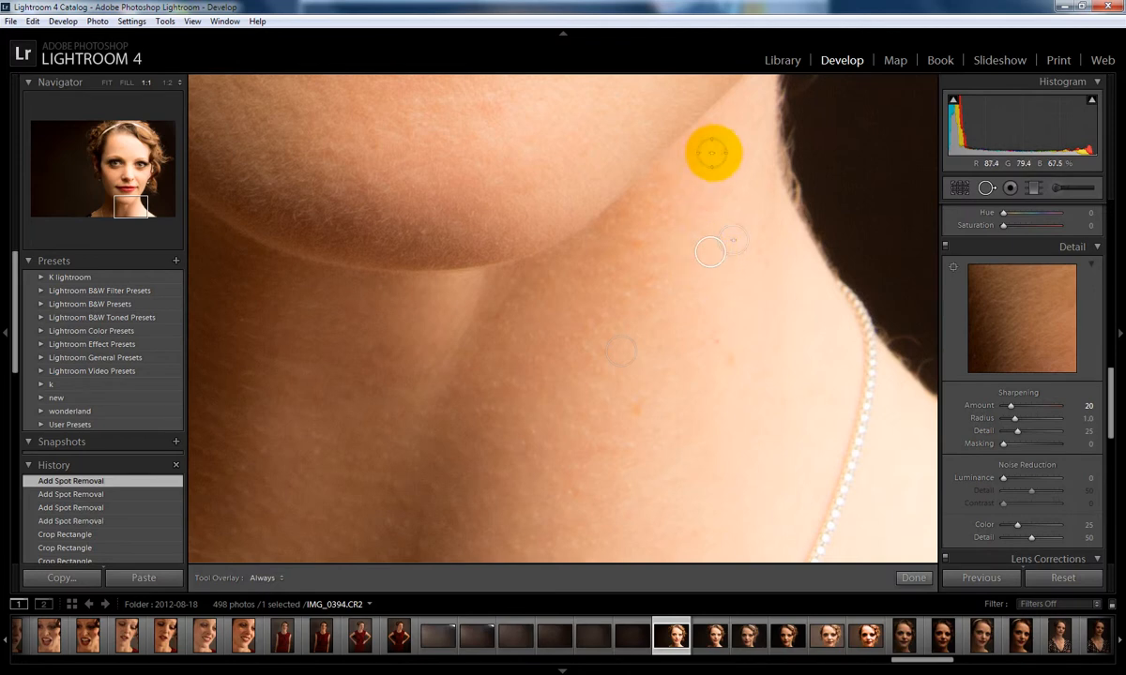
drag(721, 152, 740, 140)
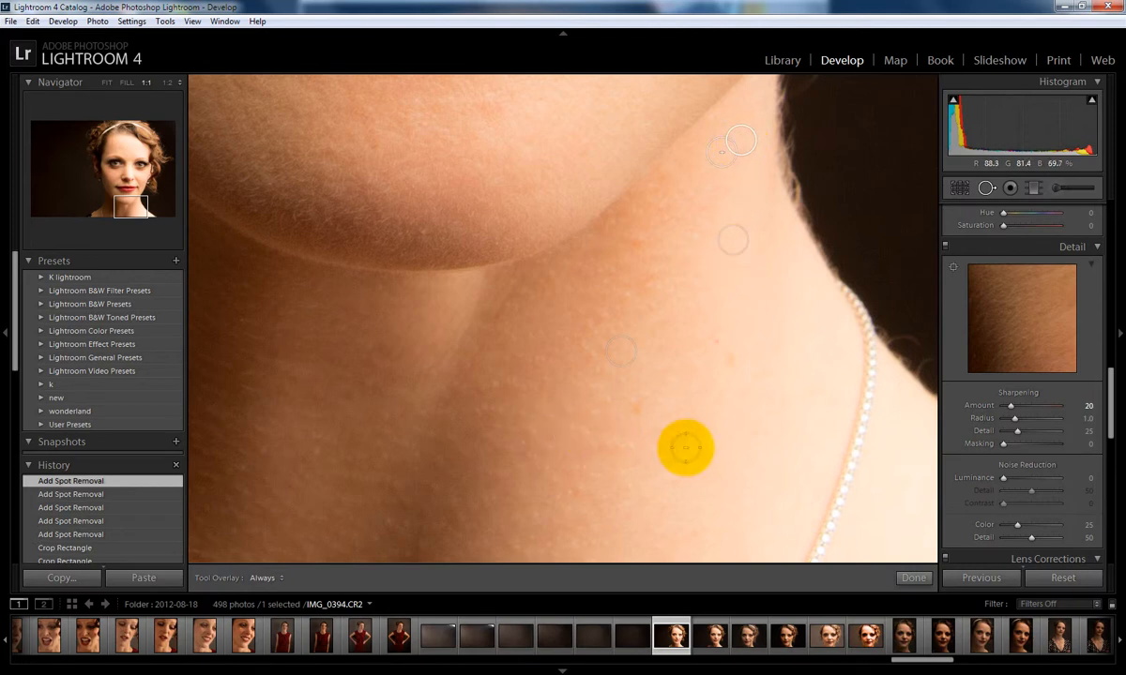
click(915, 576)
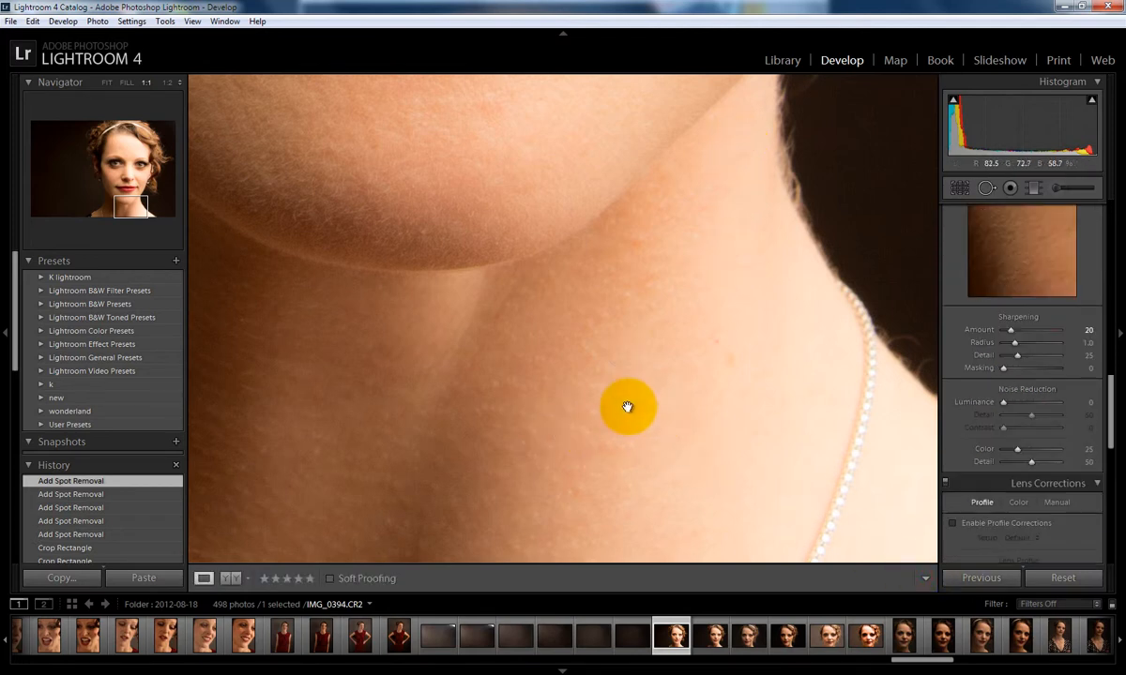
Look at the external editing options for IMG_0394.CR2, such as Adobe Photoshop CS6, and return to the whole portrait
right_click(667, 638)
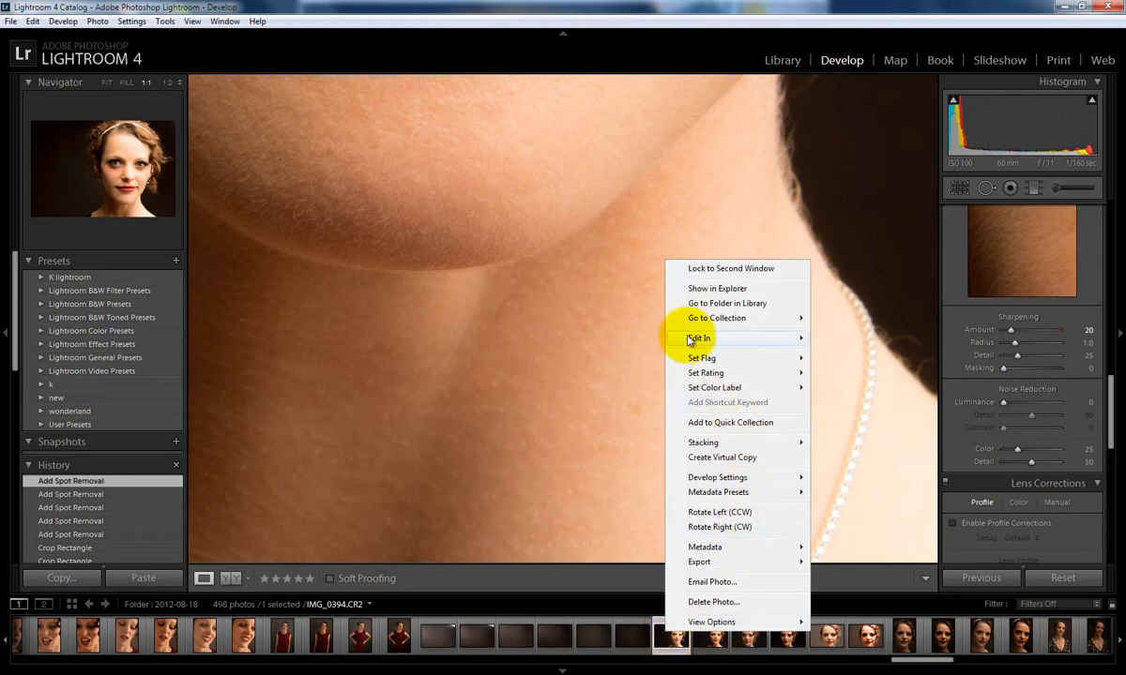
mouse_move(706, 339)
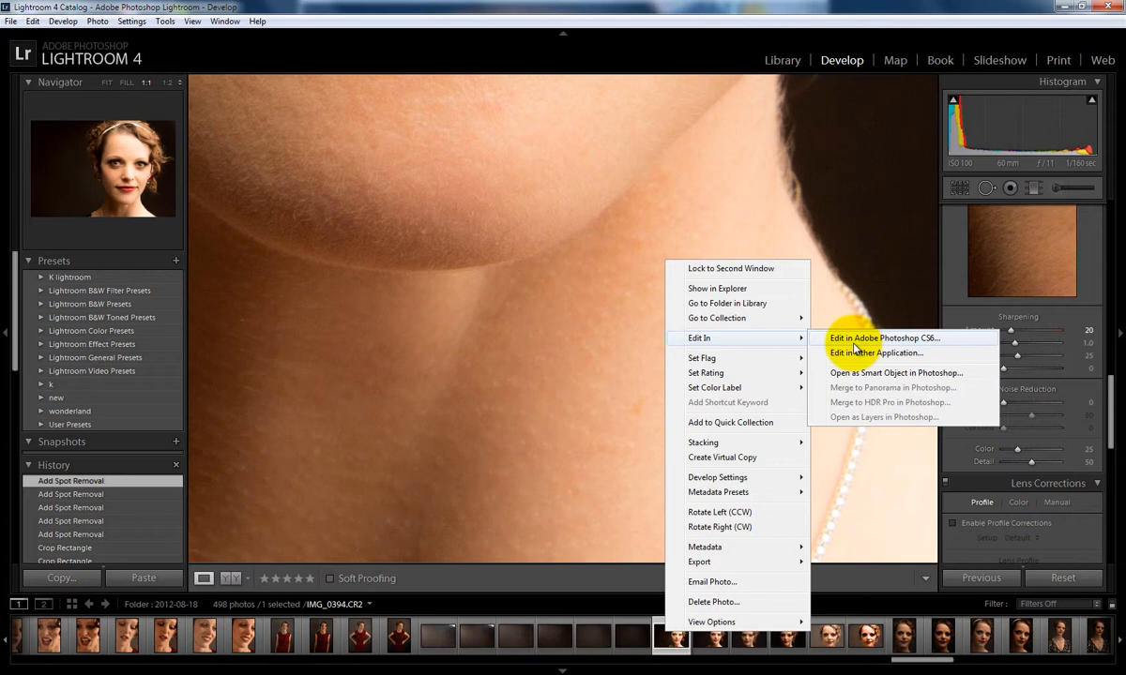
click(672, 640)
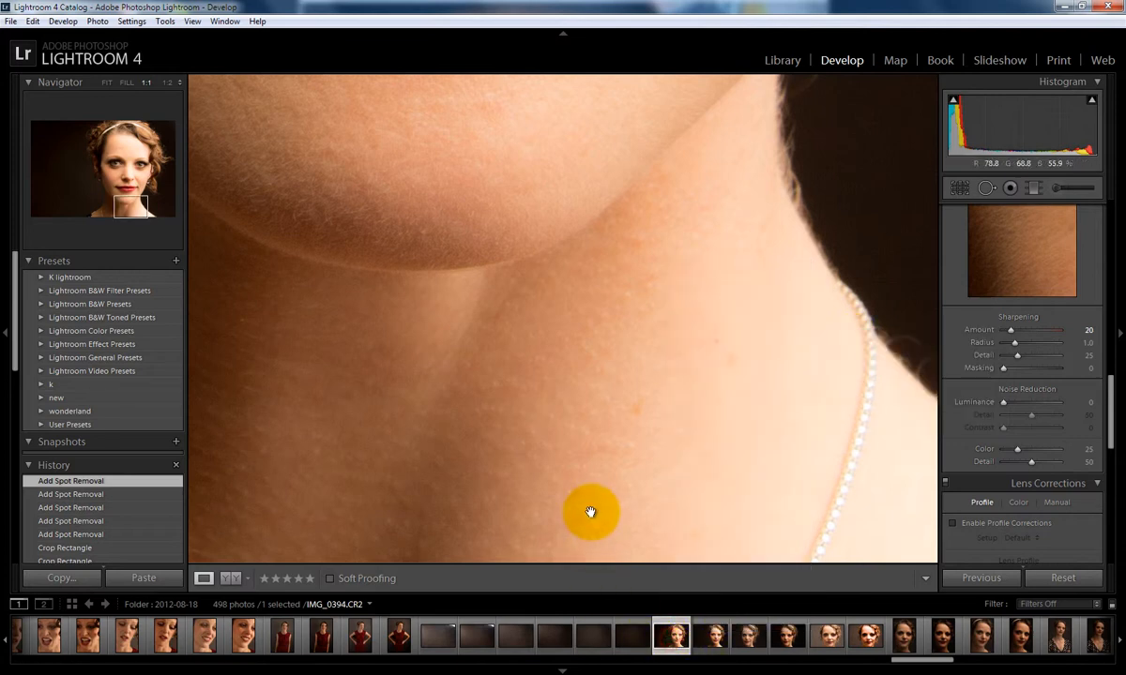
click(478, 428)
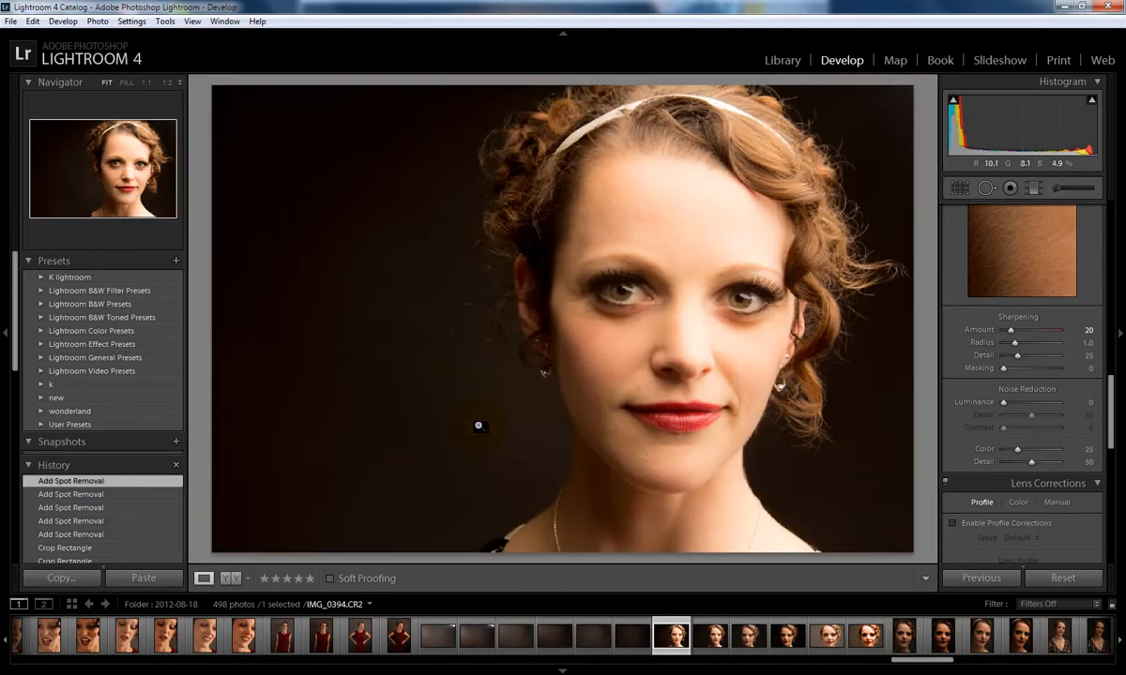
Paint over the iris of the shadow-side eye with the Adjustment Brush, using the Iris Enhance effect at size 15.0
drag(1027, 227, 1056, 231)
click(1056, 190)
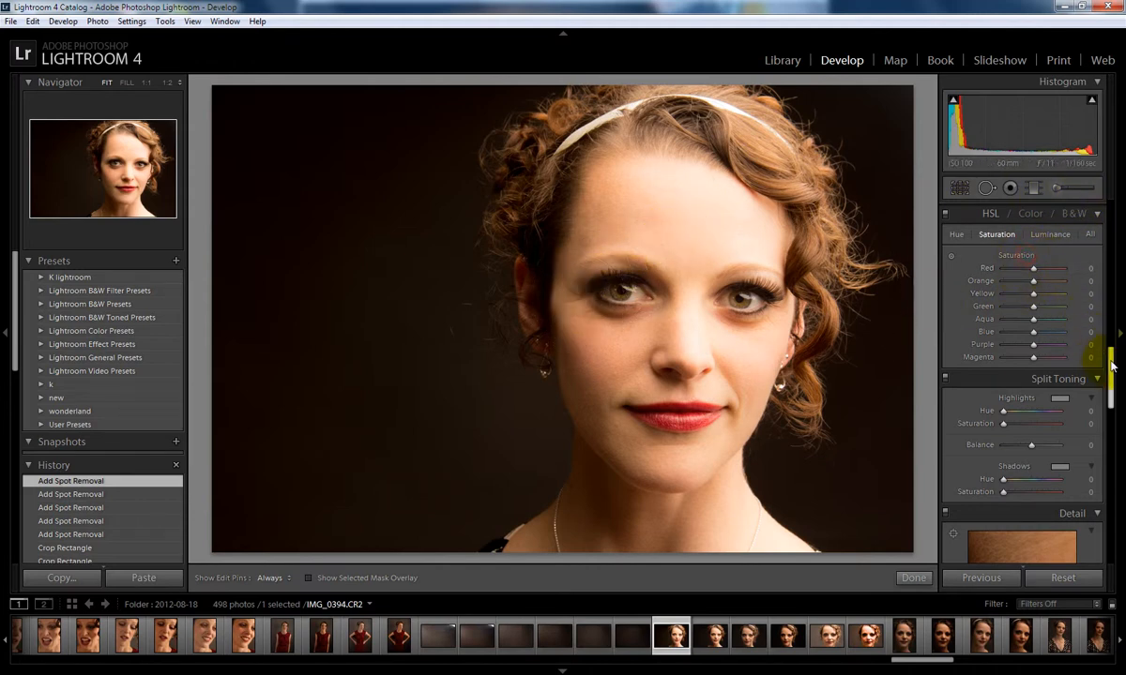
drag(1109, 359, 1105, 208)
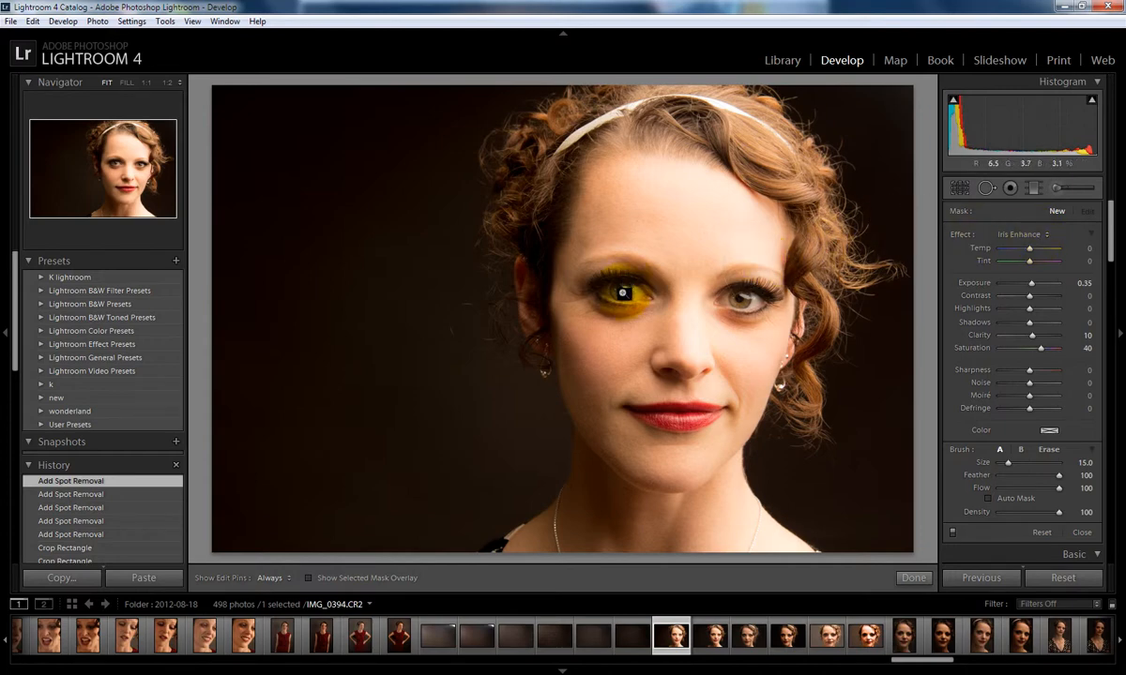
key(z)
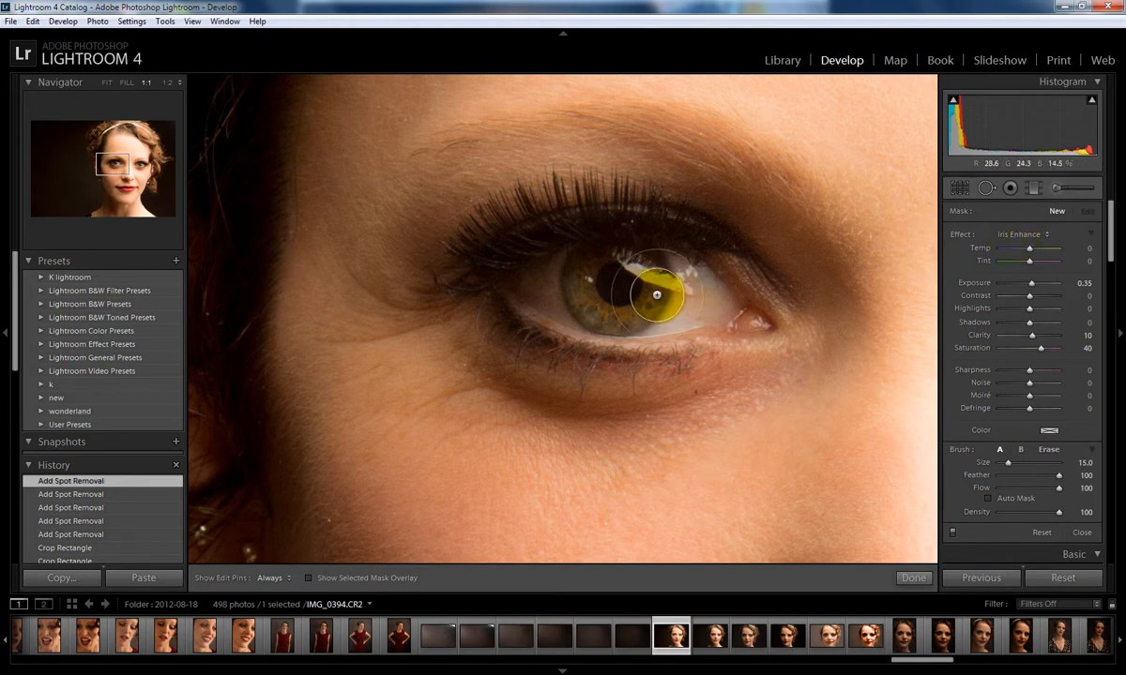
key(h)
mouse_move(647, 278)
mouse_down()
mouse_move(567, 281)
mouse_move(589, 278)
mouse_move(593, 253)
mouse_move(650, 285)
mouse_move(571, 278)
mouse_move(569, 256)
mouse_move(608, 270)
mouse_move(571, 254)
mouse_up()
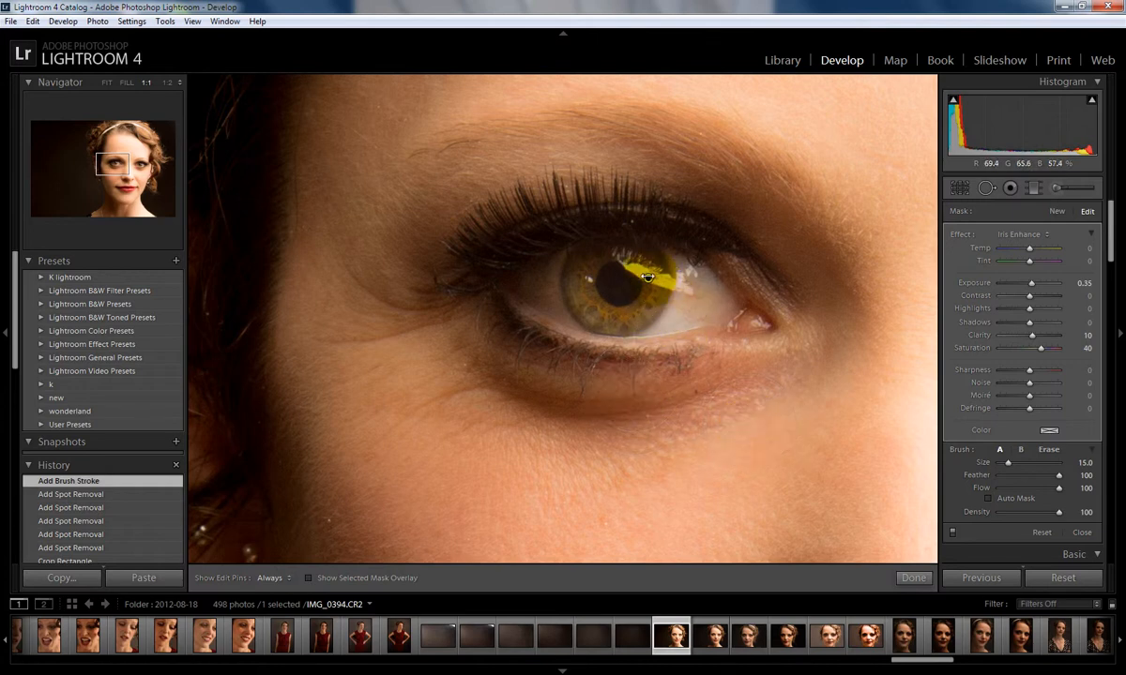
Check the iris mask overlay and adjust the brush effect's overall strength to Exposure 0.58, Clarity 17 and Saturation 66
mouse_move(647, 279)
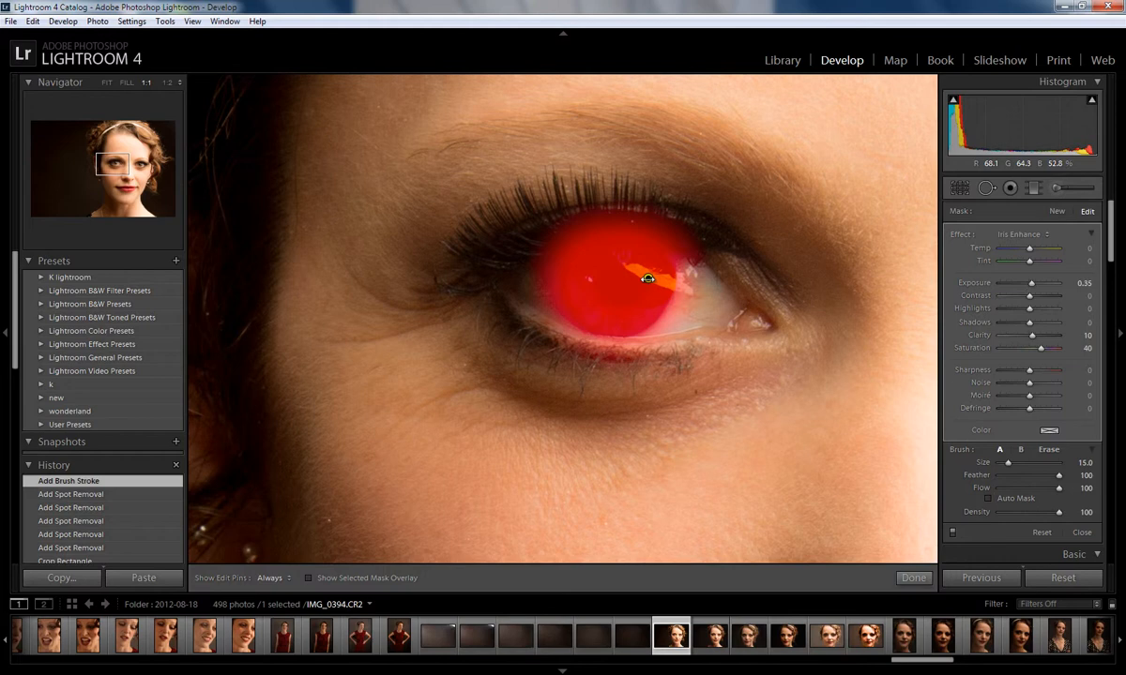
key(o)
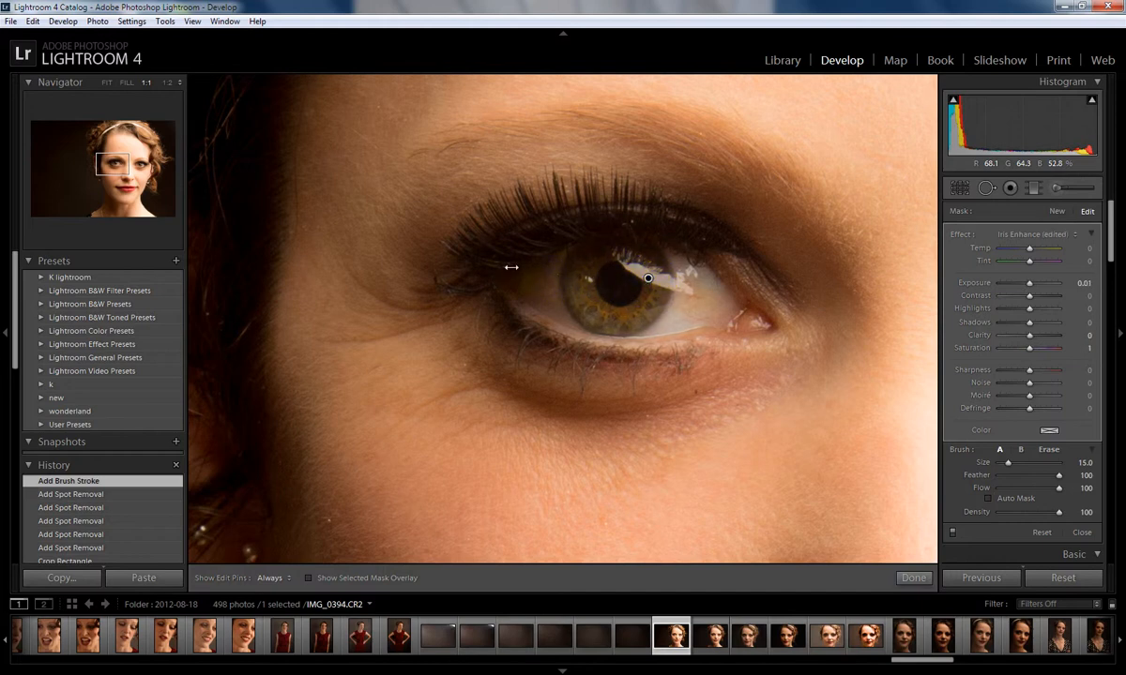
drag(589, 267, 702, 272)
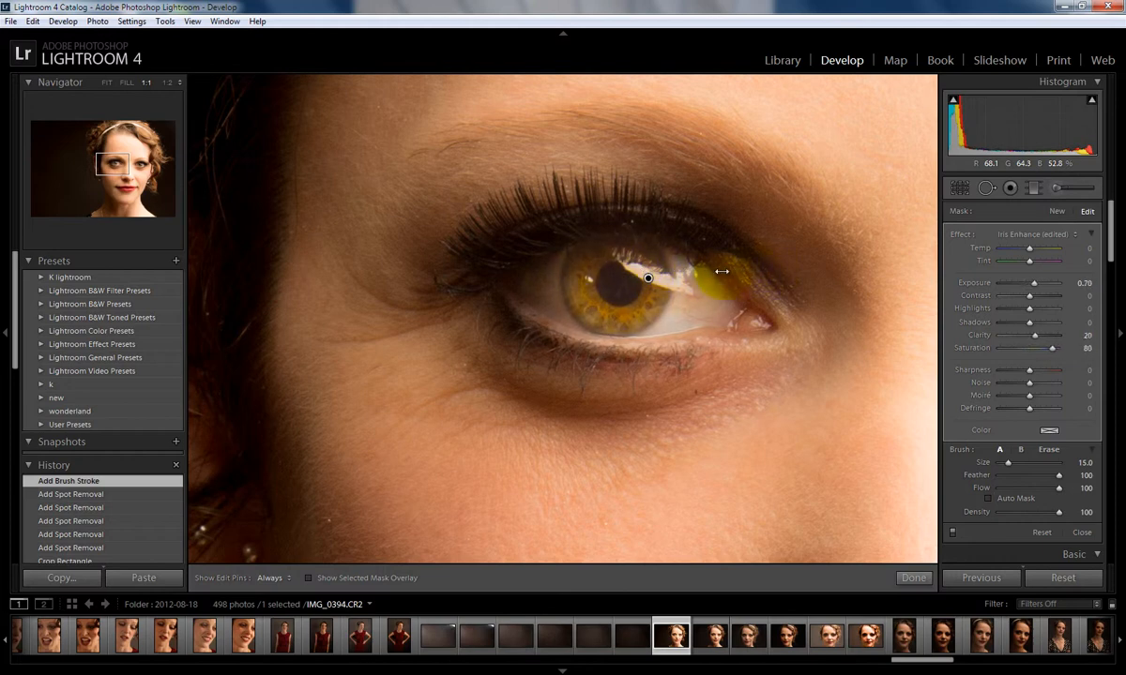
drag(721, 271, 539, 266)
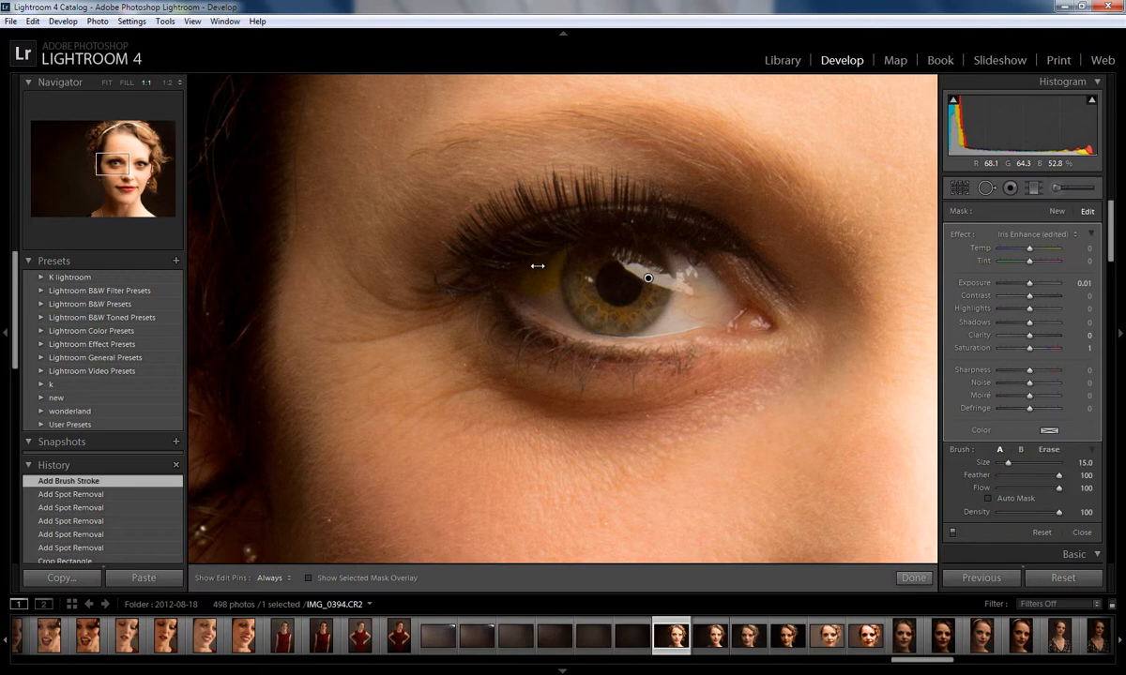
drag(645, 275, 702, 275)
Paint the same Iris Enhance adjustment over the iris of the eye on the bright side of the face
mouse_move(773, 285)
mouse_down()
mouse_move(483, 254)
mouse_move(621, 254)
mouse_move(347, 264)
mouse_up()
key(h)
mouse_move(524, 295)
mouse_down()
mouse_move(541, 293)
mouse_move(518, 281)
mouse_move(537, 258)
mouse_move(562, 272)
mouse_move(570, 320)
mouse_move(511, 286)
mouse_move(533, 267)
mouse_move(586, 310)
mouse_up()
key(h)
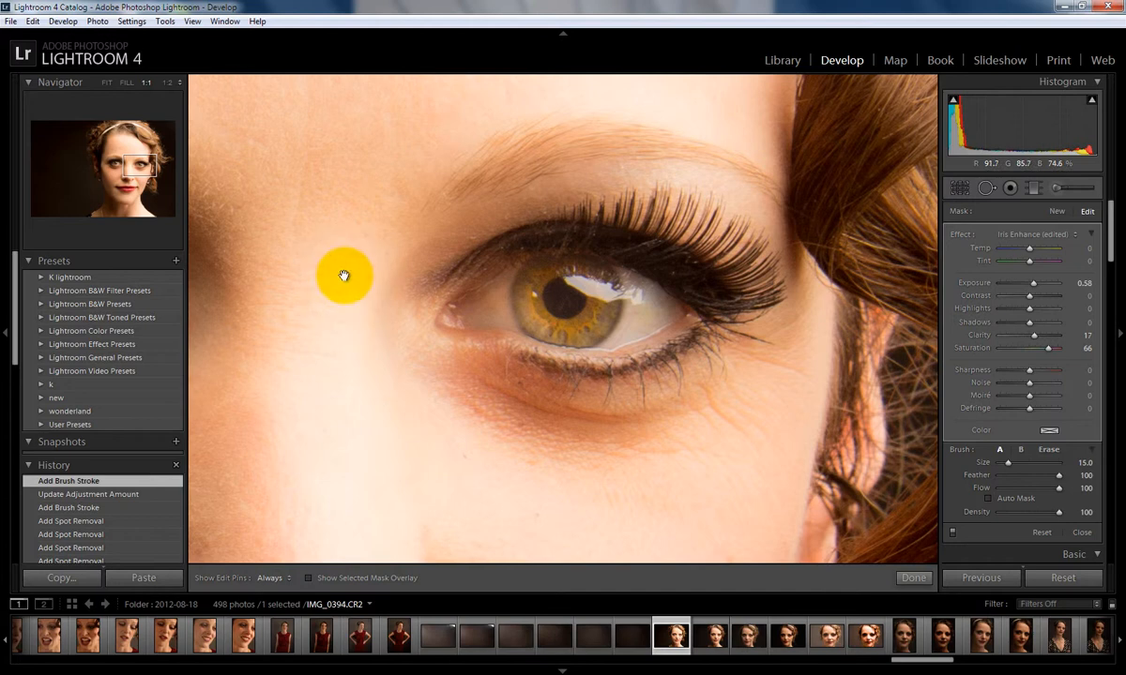
drag(329, 293, 438, 305)
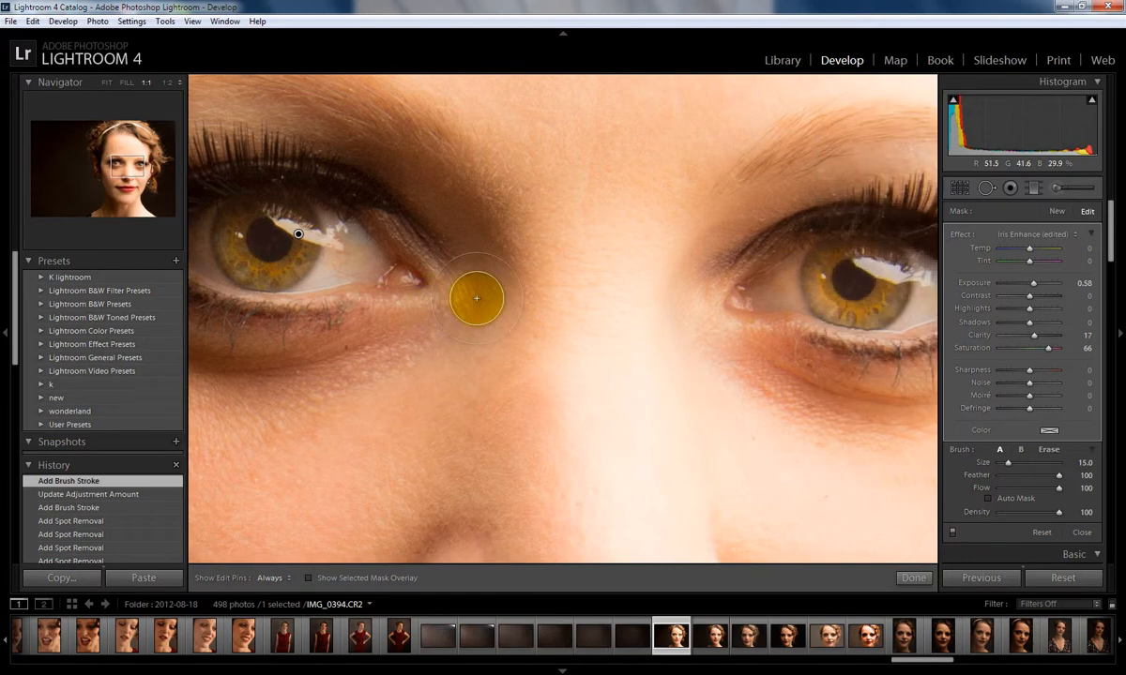
click(477, 298)
key(ctrl+z)
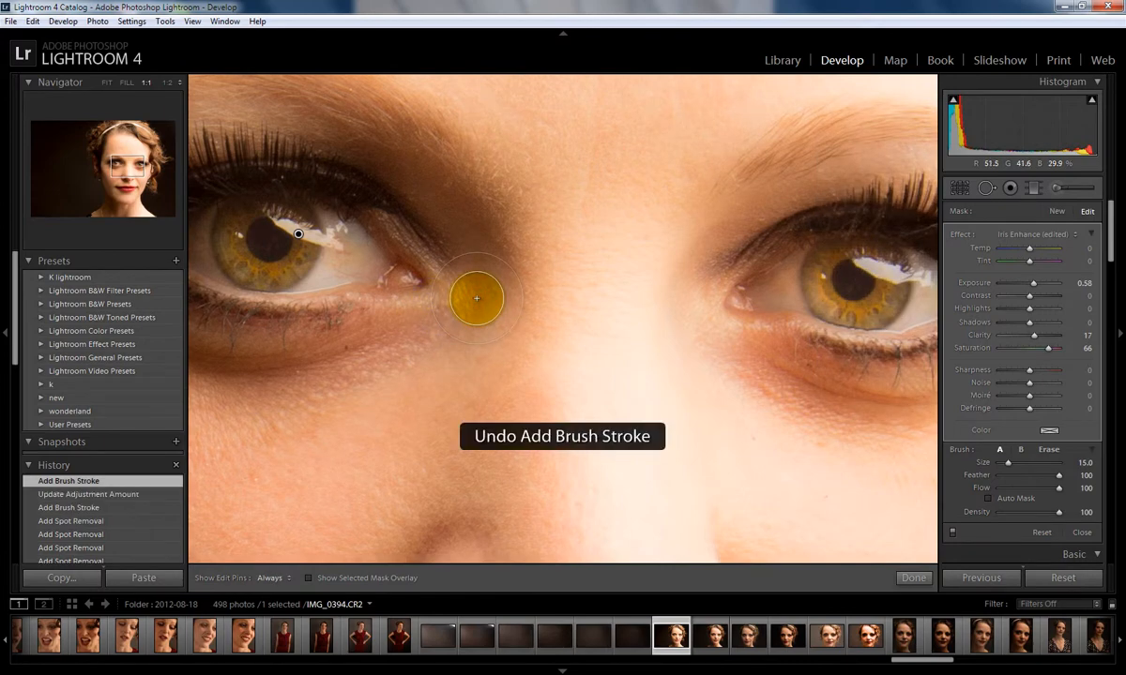
Return to the whole portrait, set the edit pins to show as Auto, and finish the Adjustment Brush edit
click(476, 298)
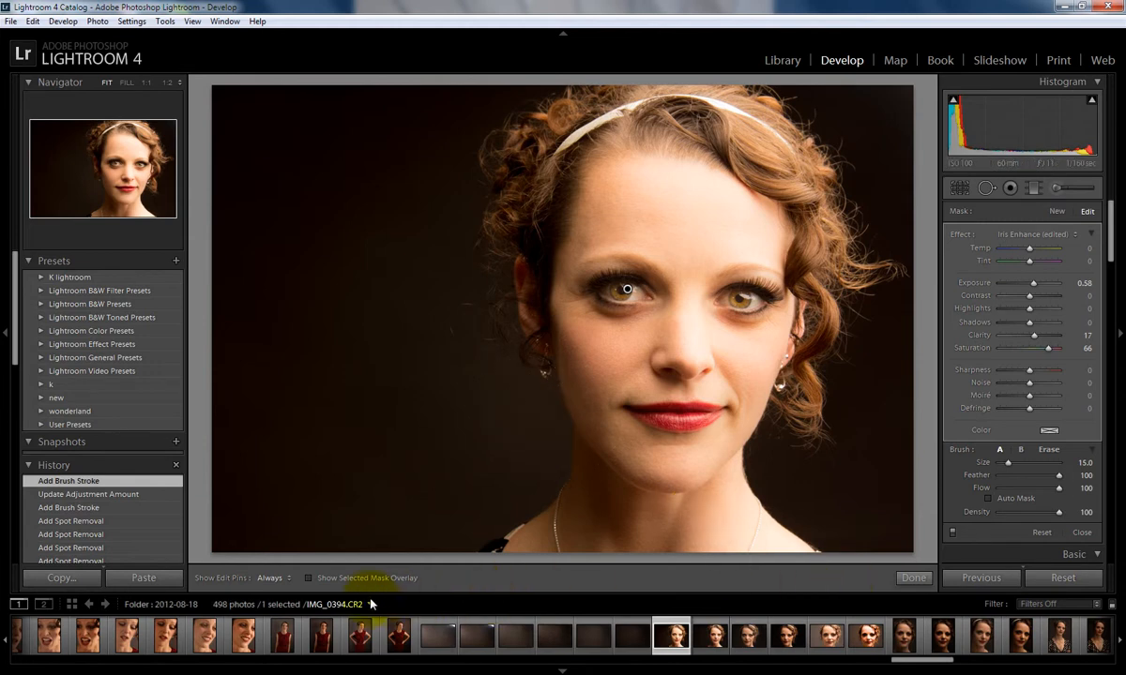
click(285, 579)
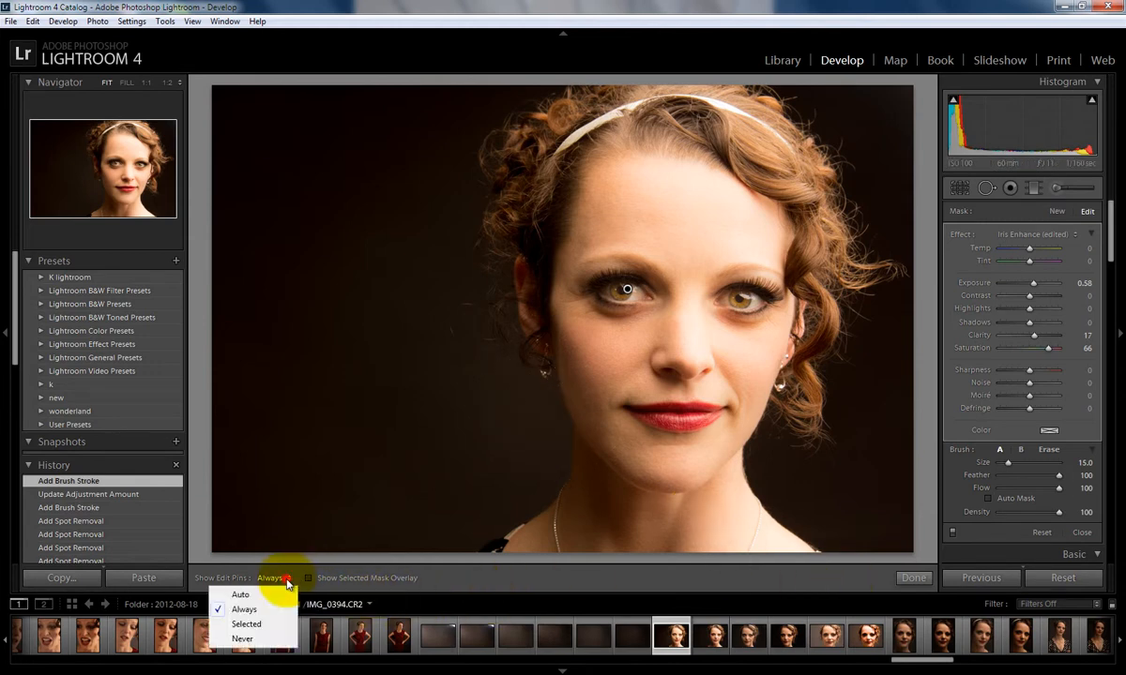
click(267, 597)
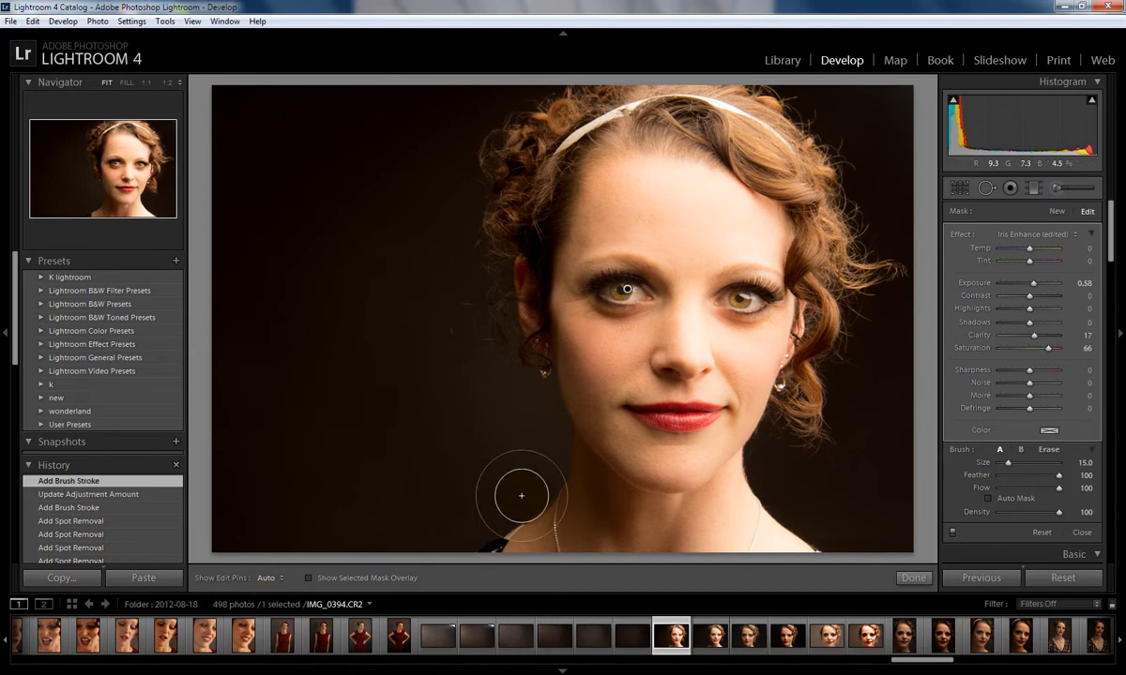
click(913, 579)
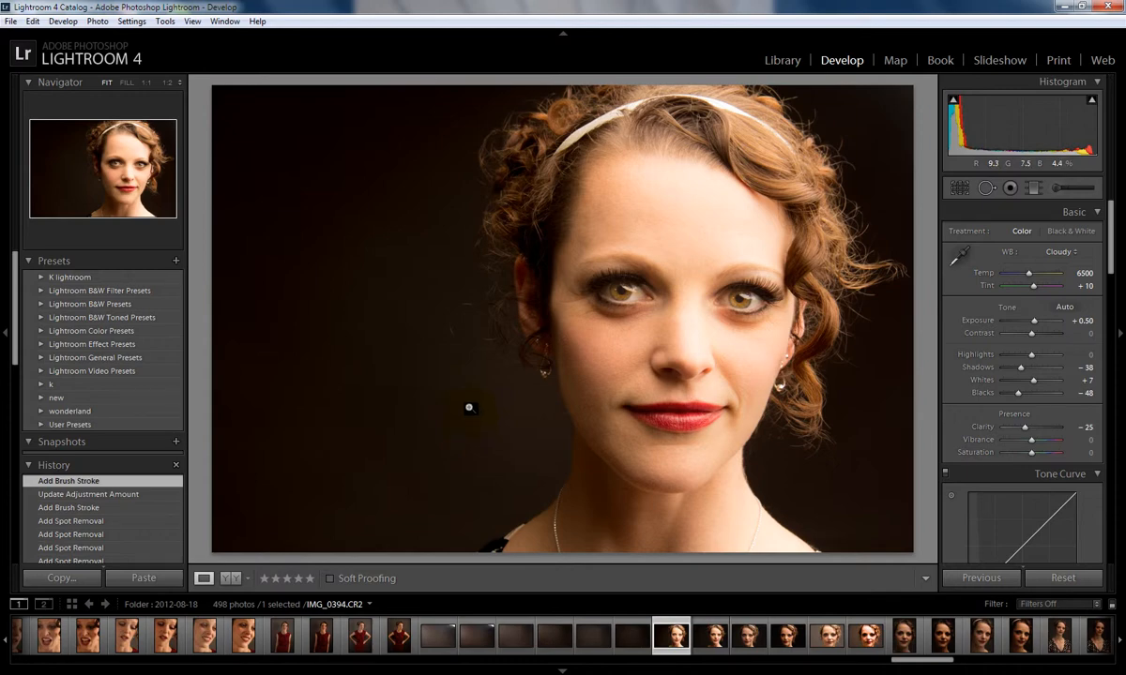
Reduce the Iris Enhance adjustment's overall strength to Exposure 0.43, Clarity 12 and Saturation 49, and close the Adjustment Brush
click(581, 289)
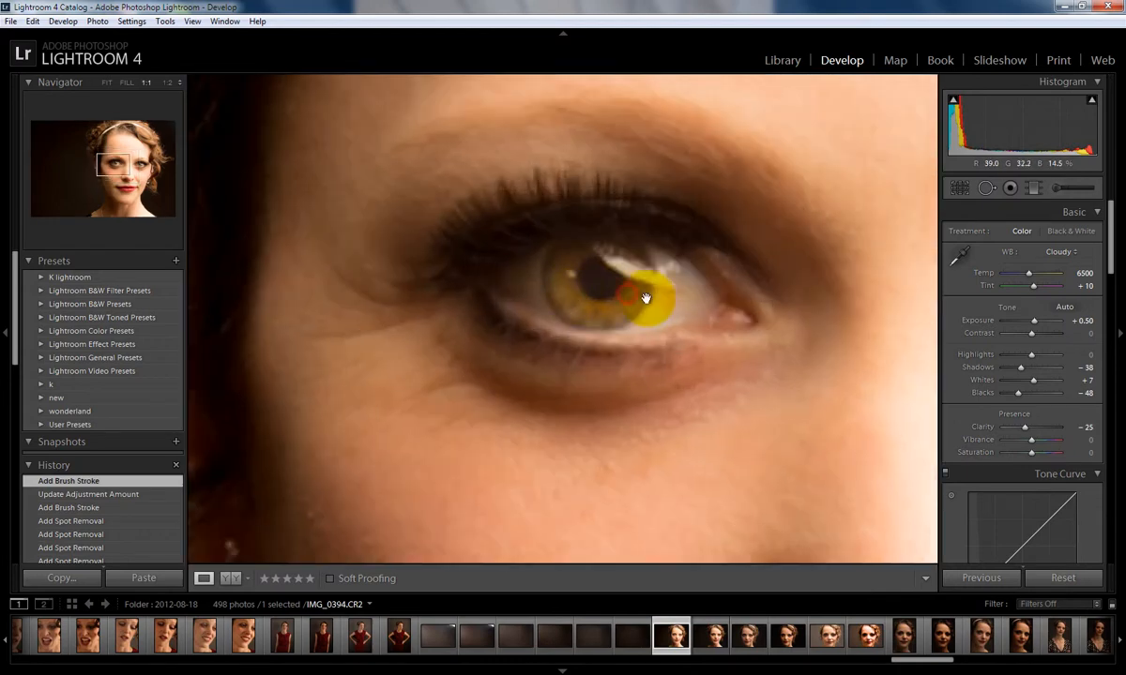
click(1067, 190)
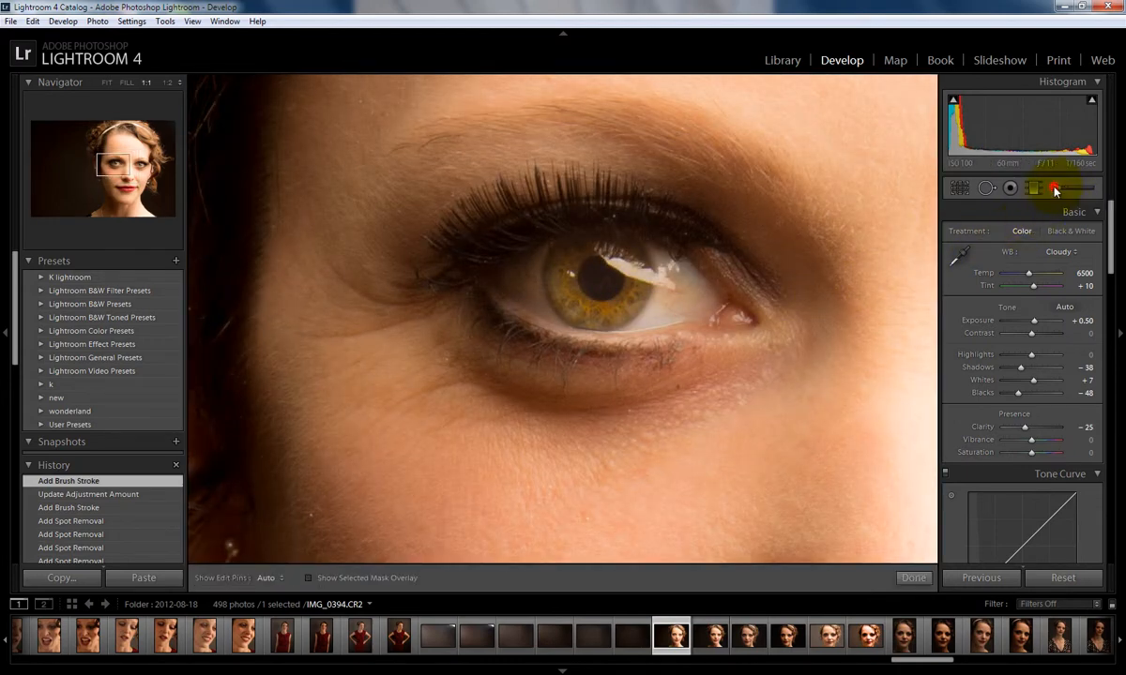
click(629, 276)
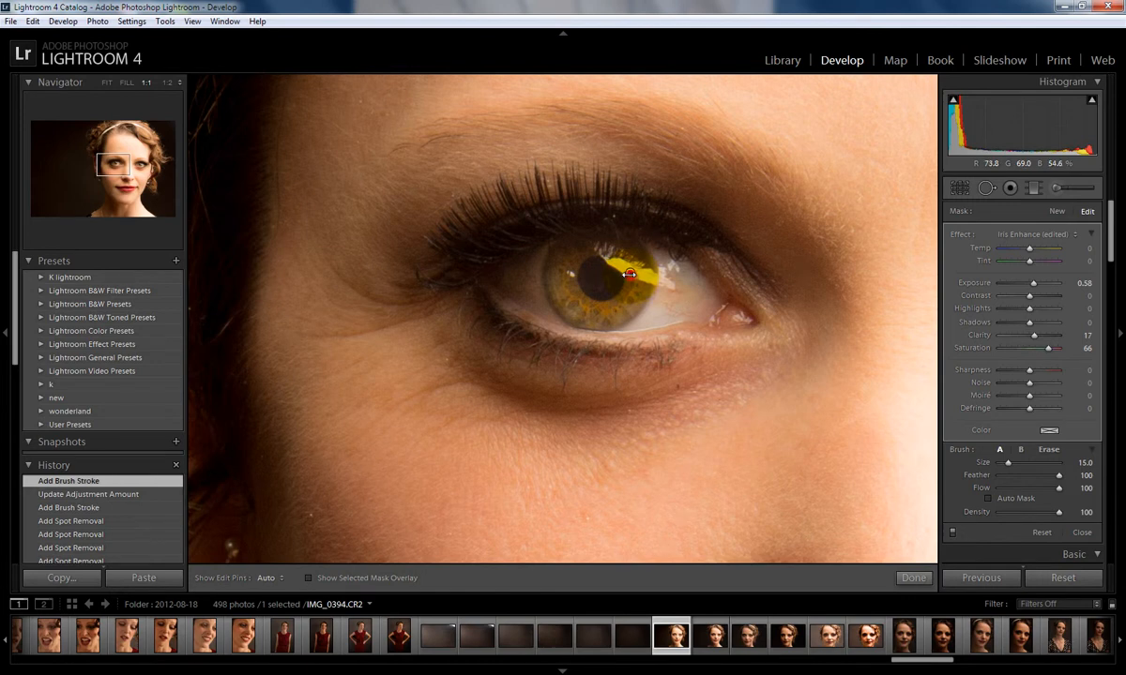
drag(544, 272, 595, 270)
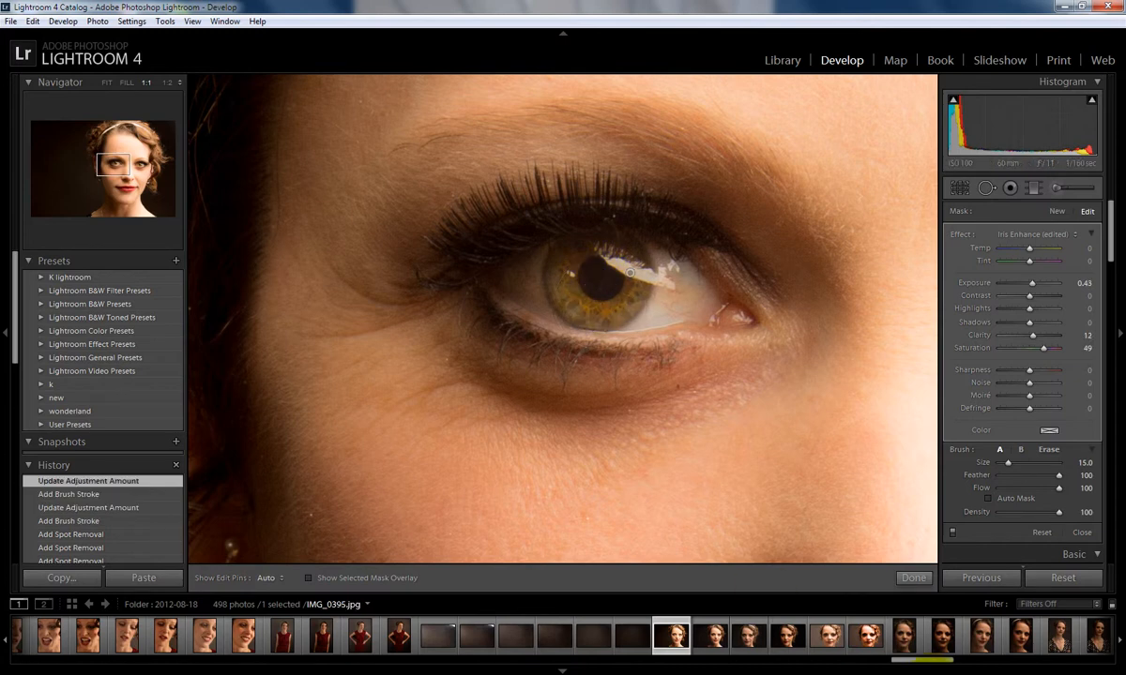
click(912, 582)
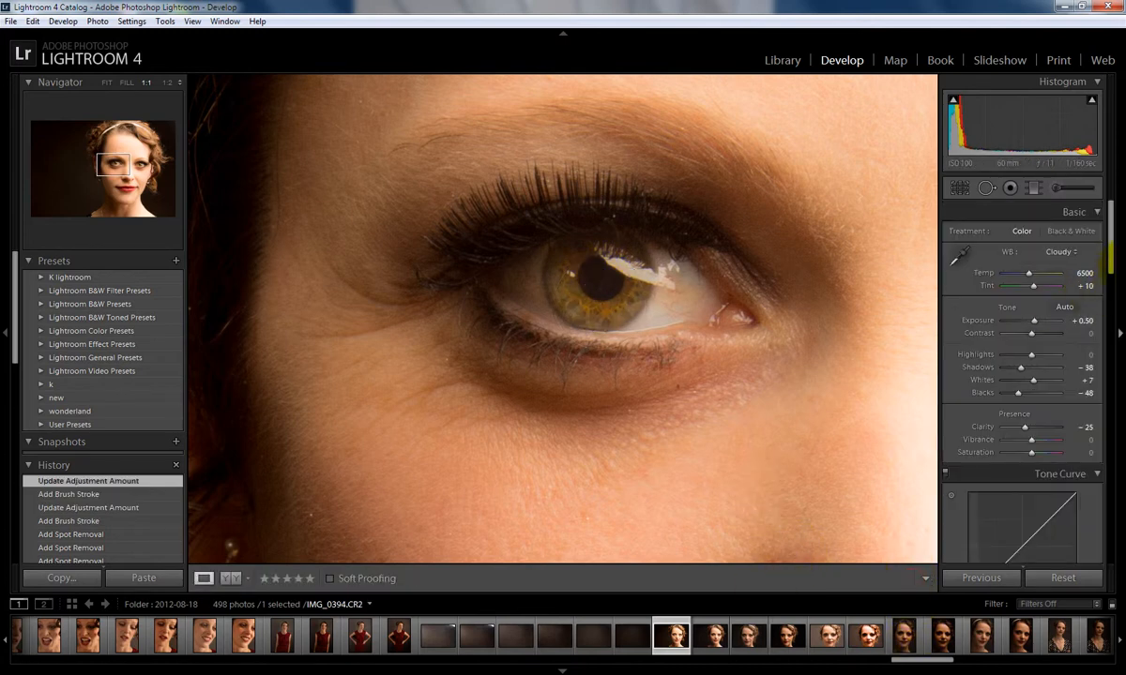
Start a new Adjustment Brush edit with the Soften Skin effect at size 20.0 and paint the skin beneath the shadow-side eye
click(1057, 187)
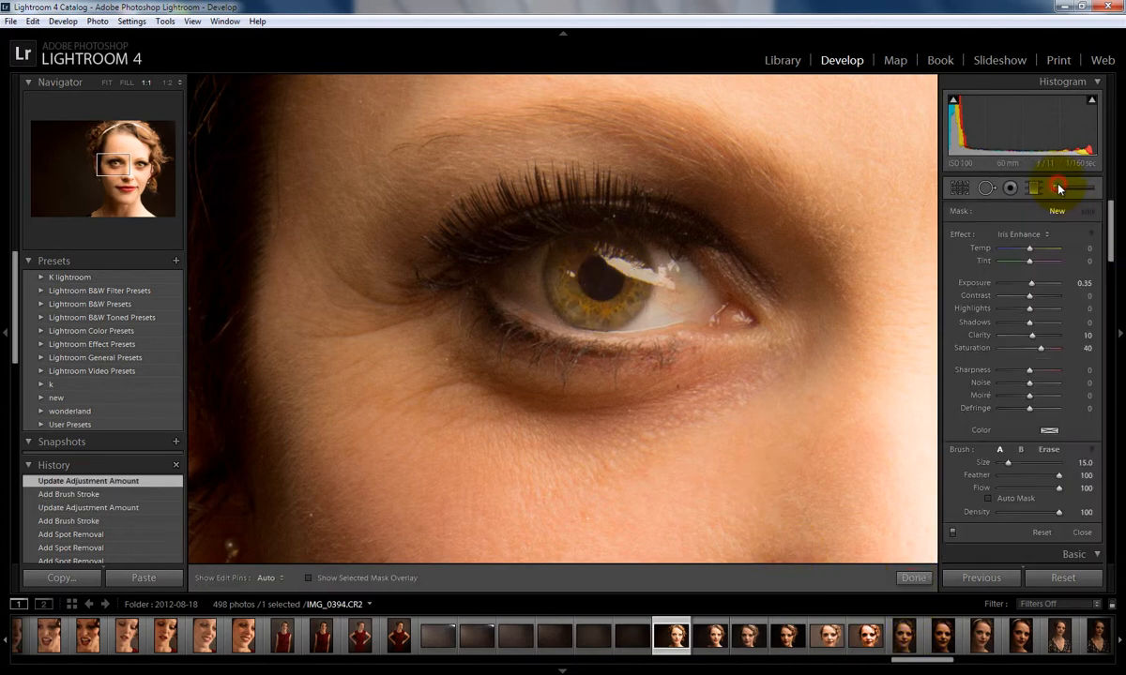
click(1037, 233)
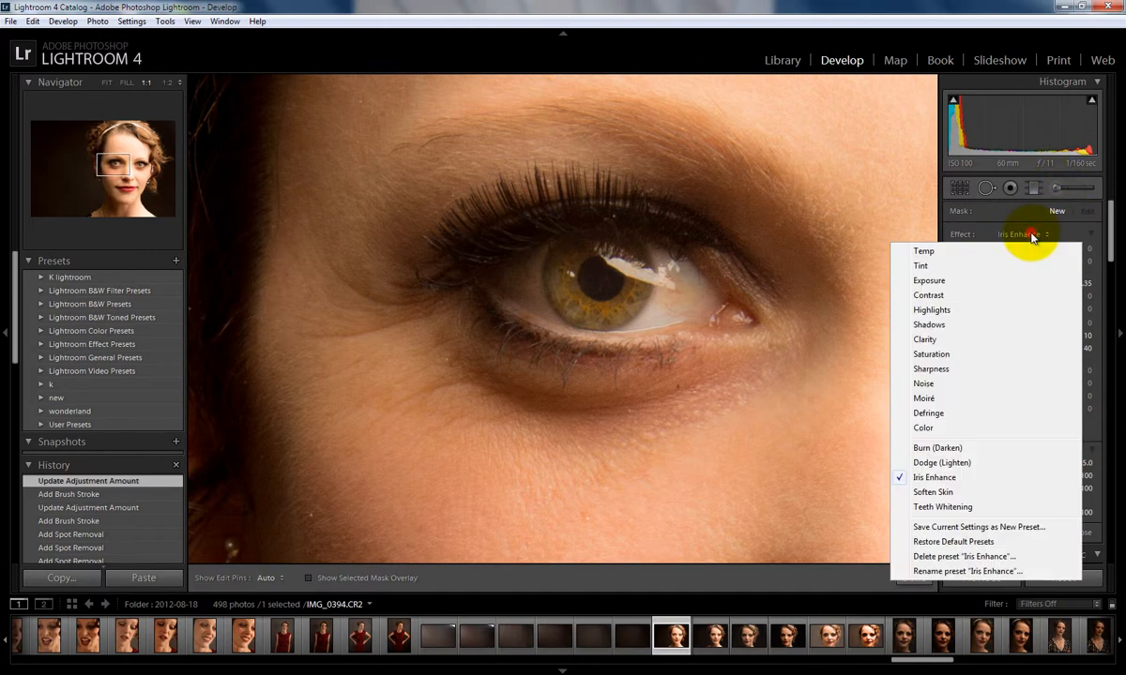
click(937, 492)
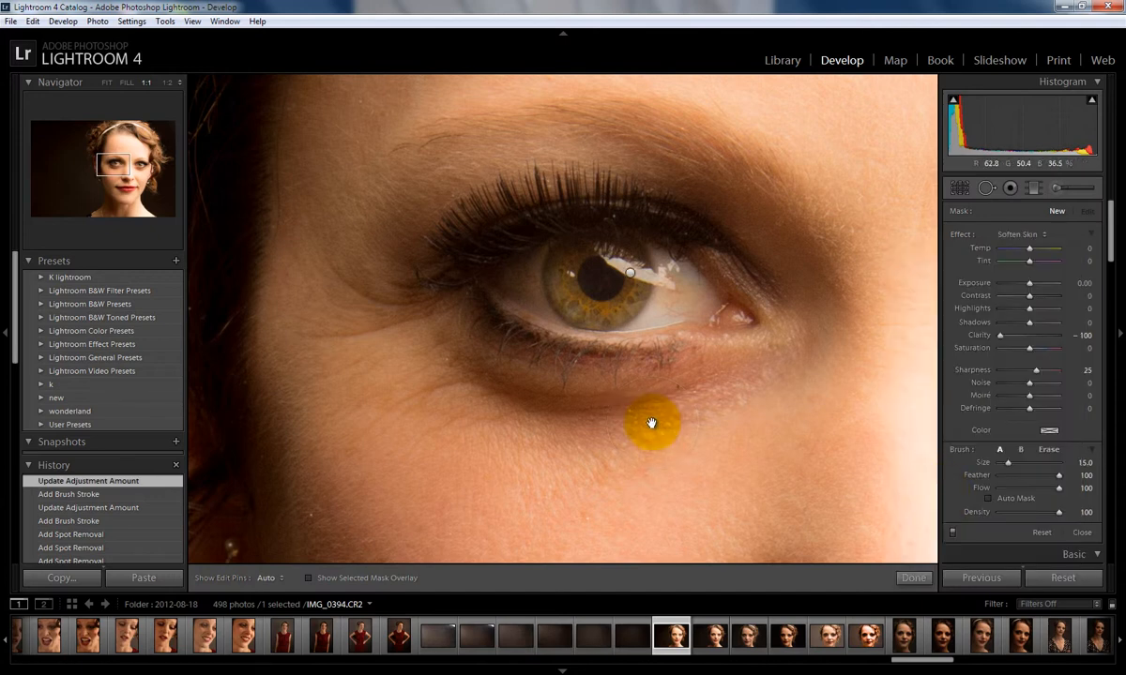
mouse_move(650, 423)
mouse_down()
mouse_move(583, 322)
mouse_move(548, 334)
mouse_move(470, 303)
mouse_up()
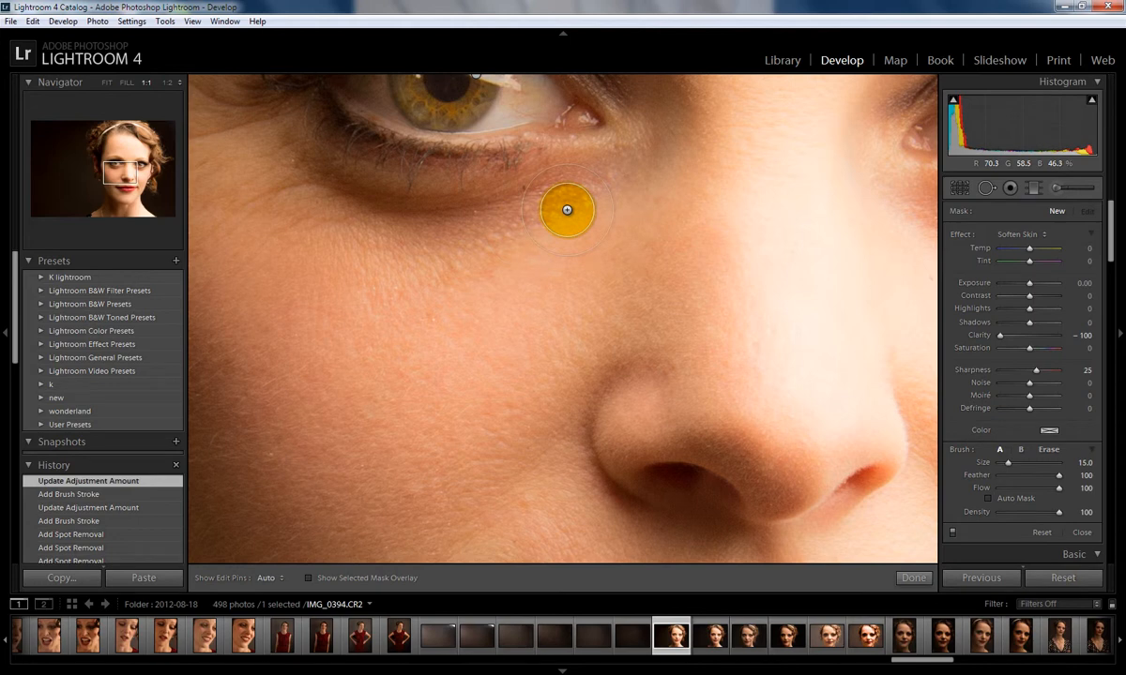
scroll(566, 225, up, 3)
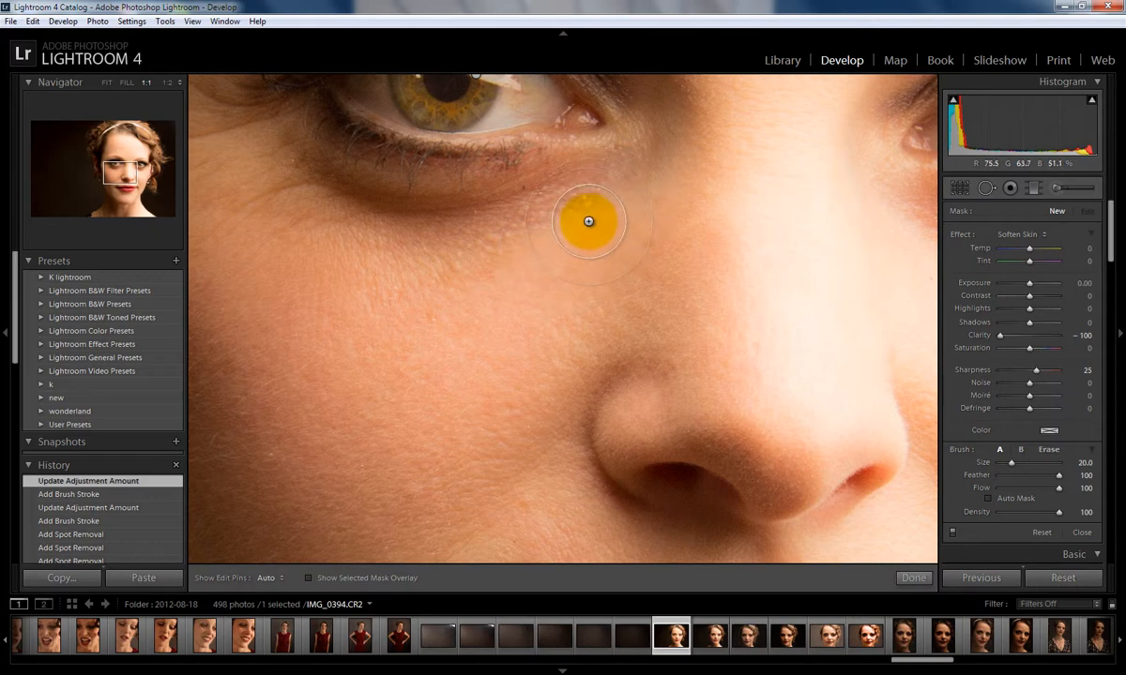
key(h)
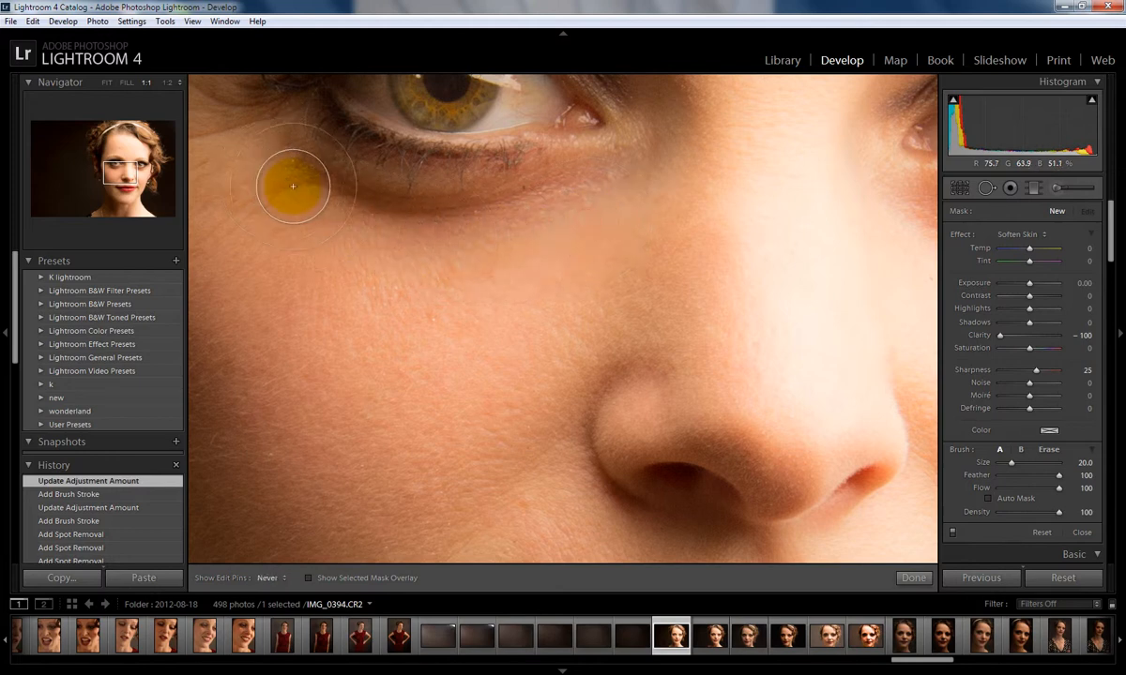
mouse_move(294, 173)
mouse_down()
mouse_move(265, 163)
mouse_move(246, 215)
mouse_up()
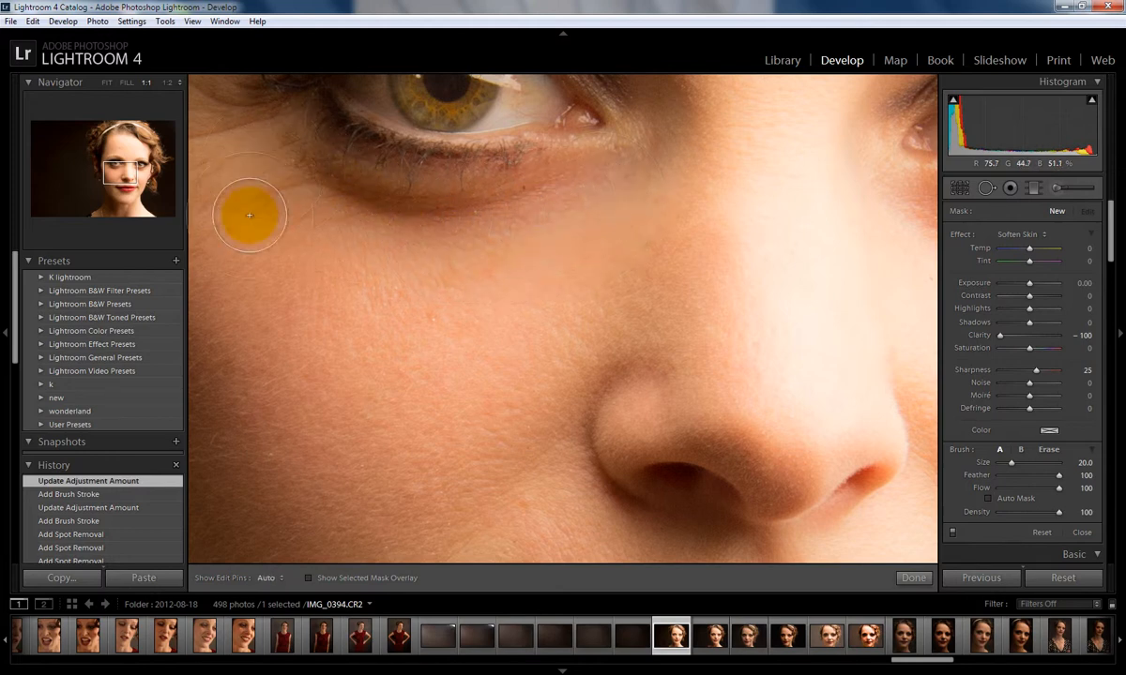
Extend the Soften Skin adjustment over the shadow-side skin beside the nose and mouth and across the chin
drag(345, 325, 473, 243)
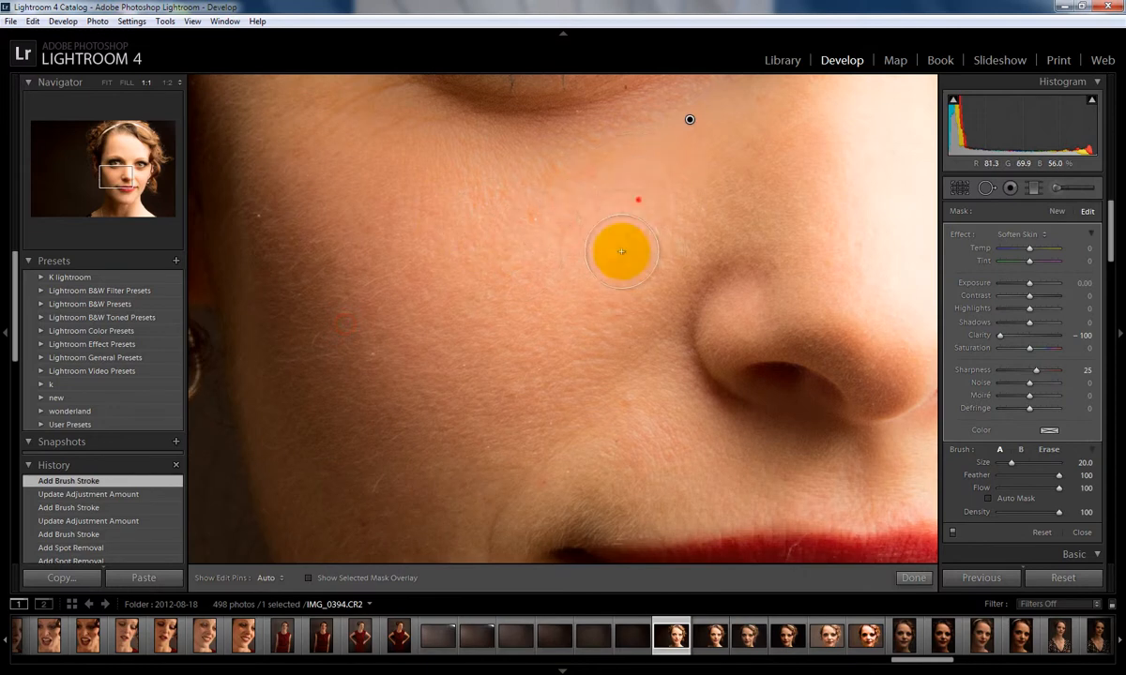
key(h)
mouse_move(586, 397)
mouse_down()
mouse_move(476, 493)
mouse_move(507, 459)
mouse_move(437, 494)
mouse_up()
drag(575, 300, 477, 484)
mouse_move(421, 389)
mouse_down()
mouse_move(406, 309)
mouse_move(314, 270)
mouse_move(244, 248)
mouse_move(214, 304)
mouse_up()
mouse_move(360, 343)
mouse_down()
mouse_move(398, 362)
mouse_move(596, 397)
mouse_up()
mouse_move(465, 244)
mouse_down()
mouse_move(427, 279)
mouse_move(421, 253)
mouse_move(566, 390)
mouse_move(570, 362)
mouse_up()
Paint the same Soften Skin adjustment over the skin beneath the eye on the bright side of the face
mouse_move(696, 371)
mouse_down()
mouse_move(557, 371)
mouse_move(376, 289)
mouse_up()
drag(741, 355, 348, 292)
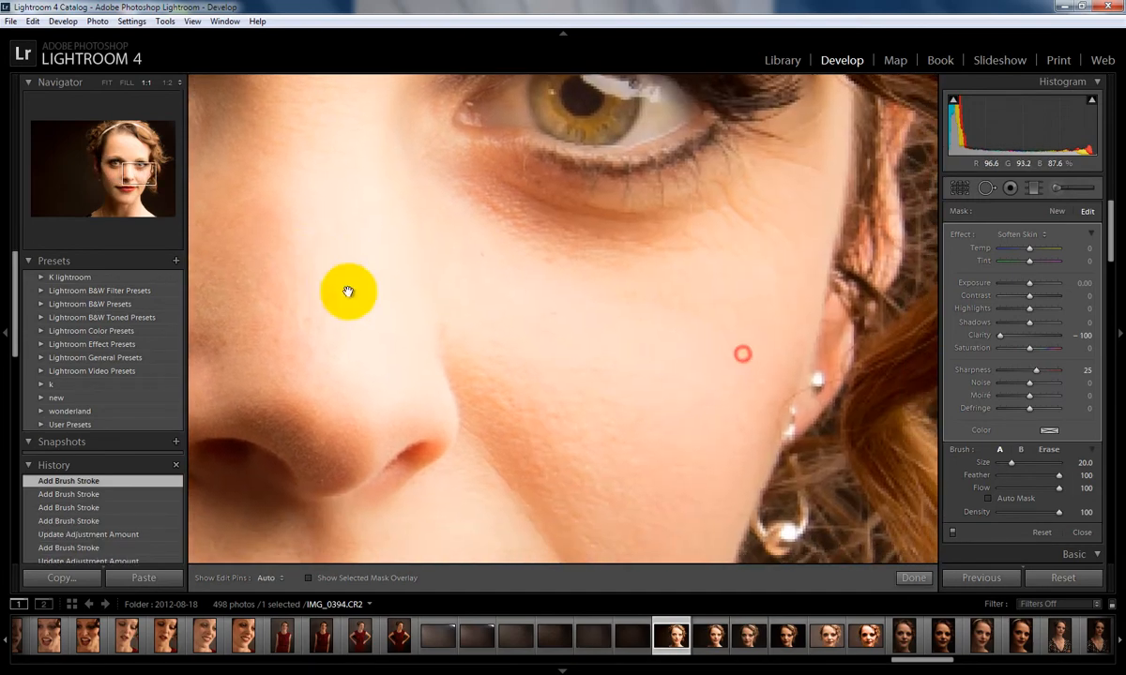
drag(584, 341, 389, 411)
mouse_move(307, 276)
mouse_down()
mouse_move(352, 295)
mouse_move(474, 300)
mouse_move(522, 282)
mouse_move(599, 237)
mouse_up()
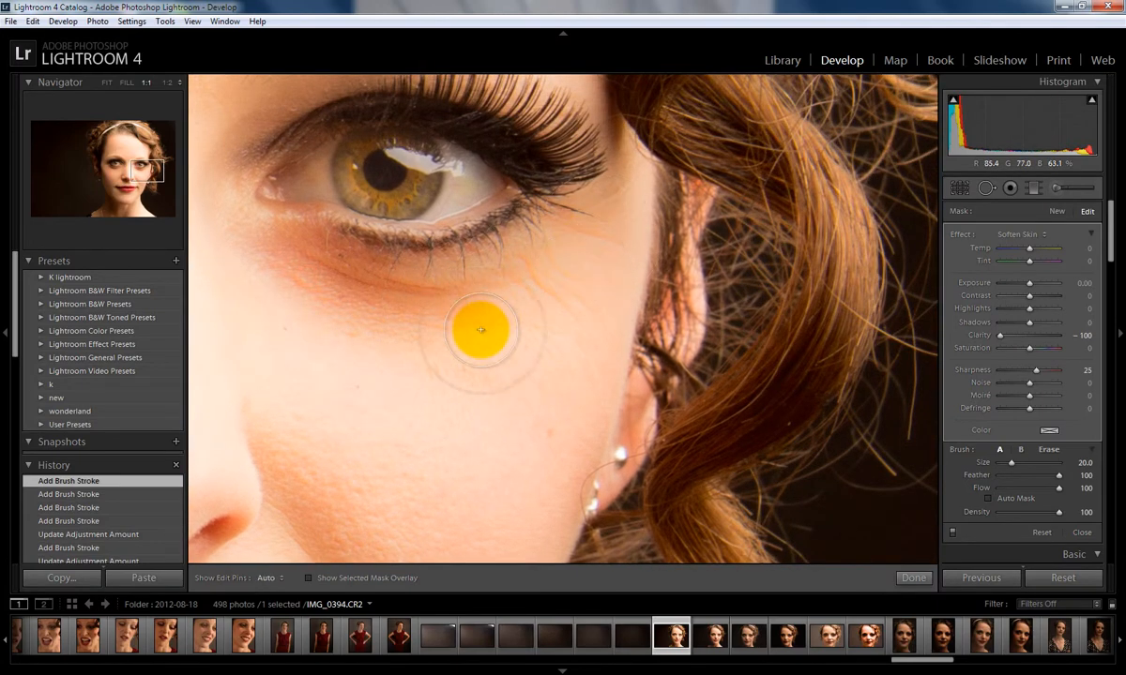
Paint Soften Skin over the bright-side smile line and the skin between the nose and upper lip
mouse_move(443, 402)
mouse_down()
mouse_move(495, 297)
mouse_move(458, 421)
mouse_move(534, 225)
mouse_up()
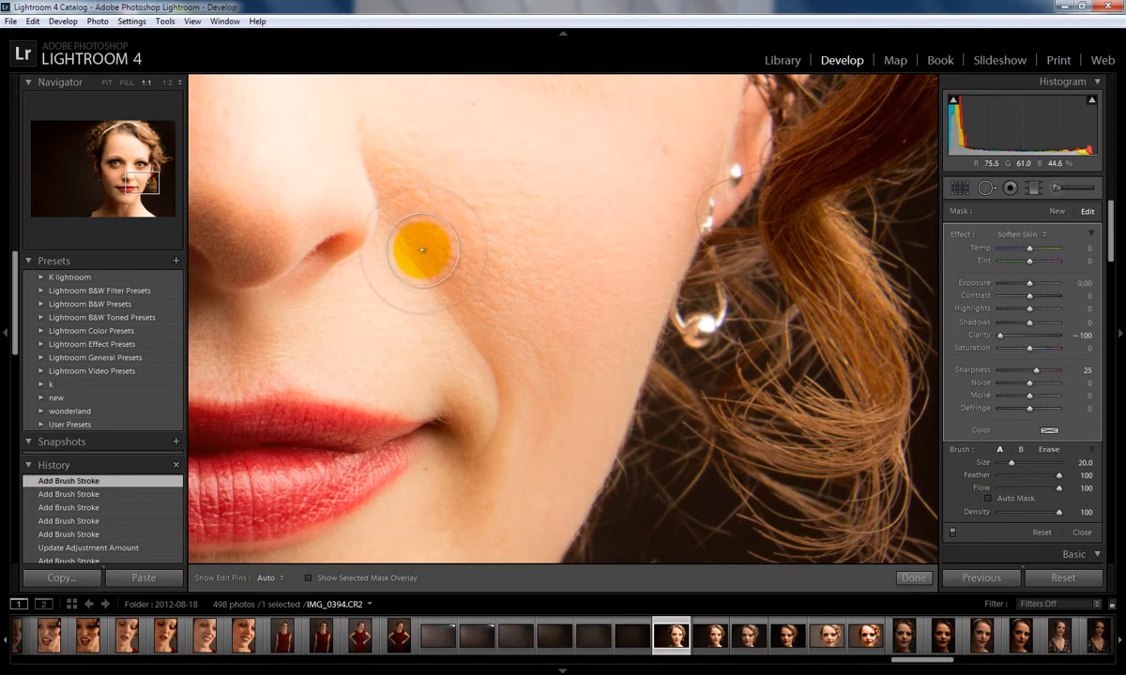
mouse_move(423, 251)
mouse_down()
mouse_move(489, 385)
mouse_move(491, 432)
mouse_move(469, 494)
mouse_move(496, 466)
mouse_move(525, 461)
mouse_move(495, 426)
mouse_move(500, 368)
mouse_move(603, 255)
mouse_move(635, 260)
mouse_move(686, 231)
mouse_up()
mouse_move(612, 243)
mouse_down()
mouse_move(311, 236)
mouse_move(279, 223)
mouse_up()
mouse_move(293, 271)
mouse_down()
mouse_move(461, 270)
mouse_move(370, 349)
mouse_move(340, 329)
mouse_move(603, 389)
mouse_move(448, 235)
mouse_move(553, 308)
mouse_move(455, 309)
mouse_move(423, 223)
mouse_move(435, 452)
mouse_move(424, 485)
mouse_up()
key(h)
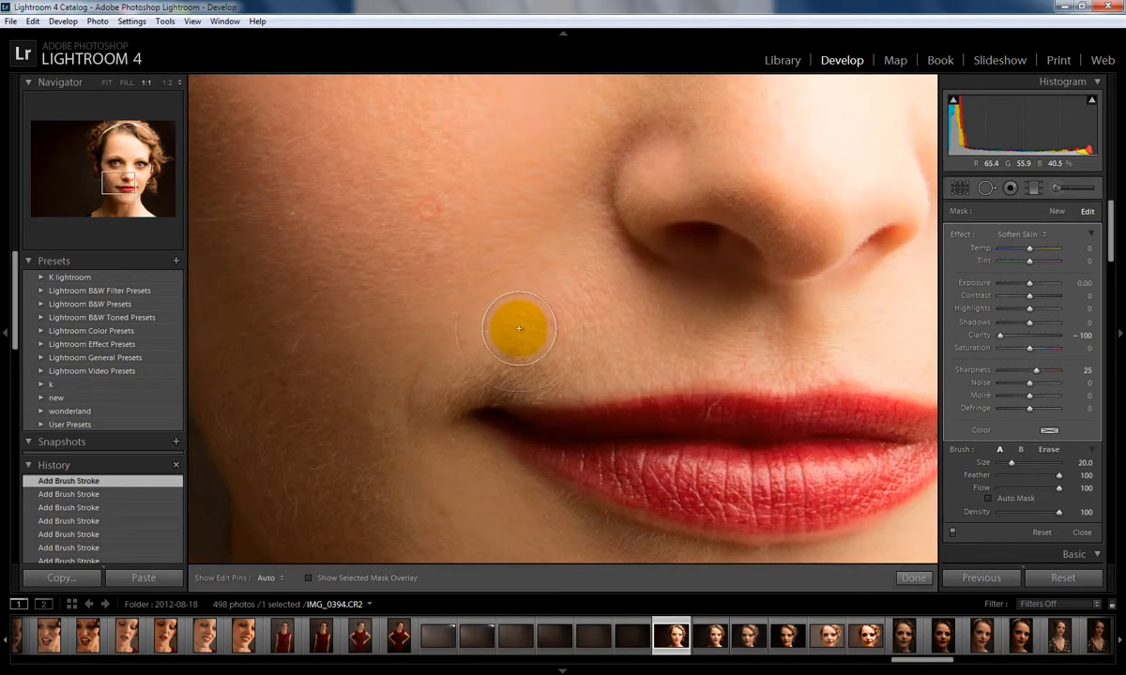
mouse_move(513, 314)
mouse_down()
mouse_move(660, 303)
mouse_move(589, 254)
mouse_move(731, 321)
mouse_move(787, 331)
mouse_move(906, 311)
mouse_up()
mouse_move(501, 280)
mouse_down()
mouse_move(447, 350)
mouse_move(396, 384)
mouse_up()
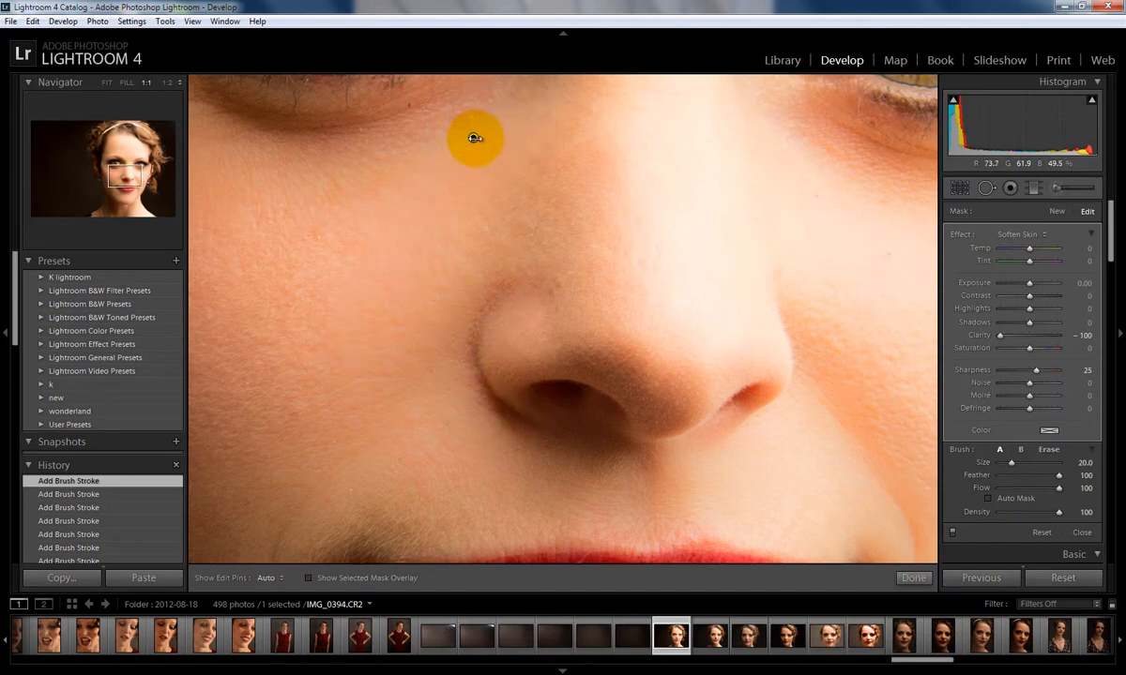
Check the Soften Skin mask overlay on the whole portrait and view the face with the edit pins hidden
mouse_move(474, 137)
click(447, 254)
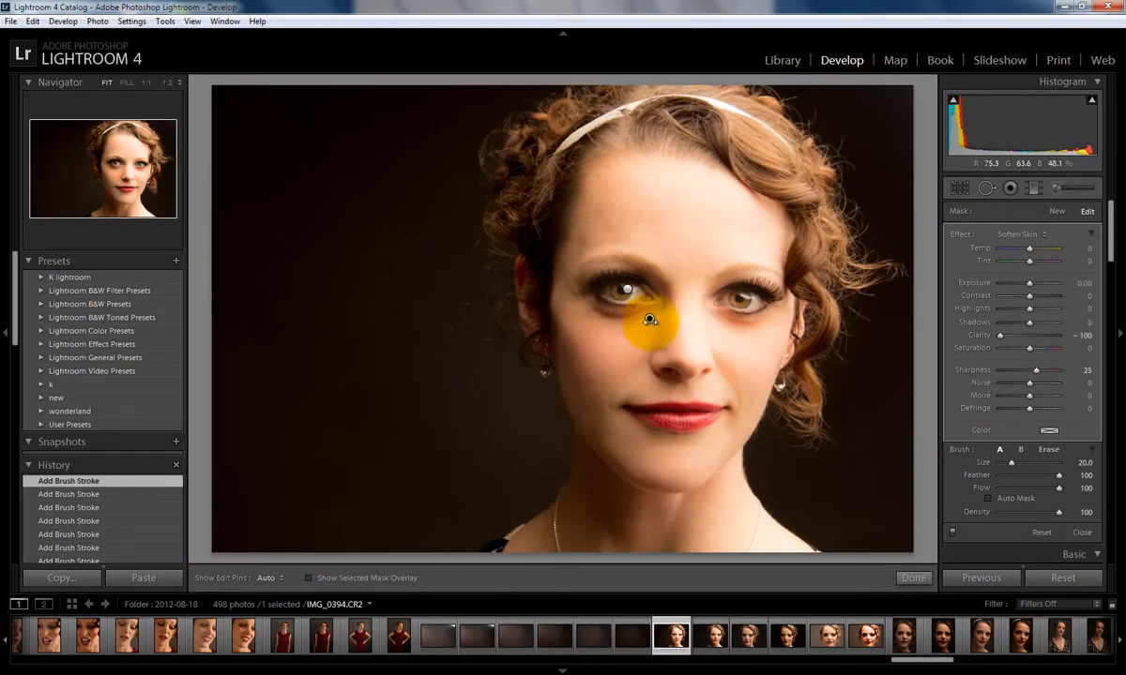
mouse_move(649, 319)
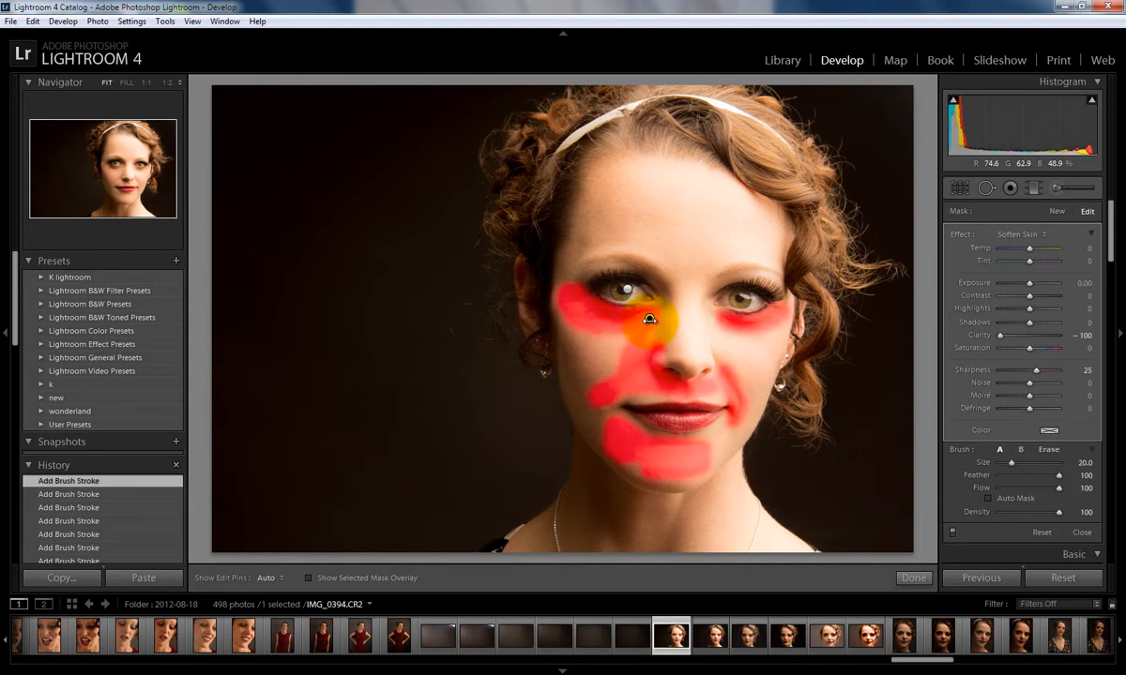
key(h)
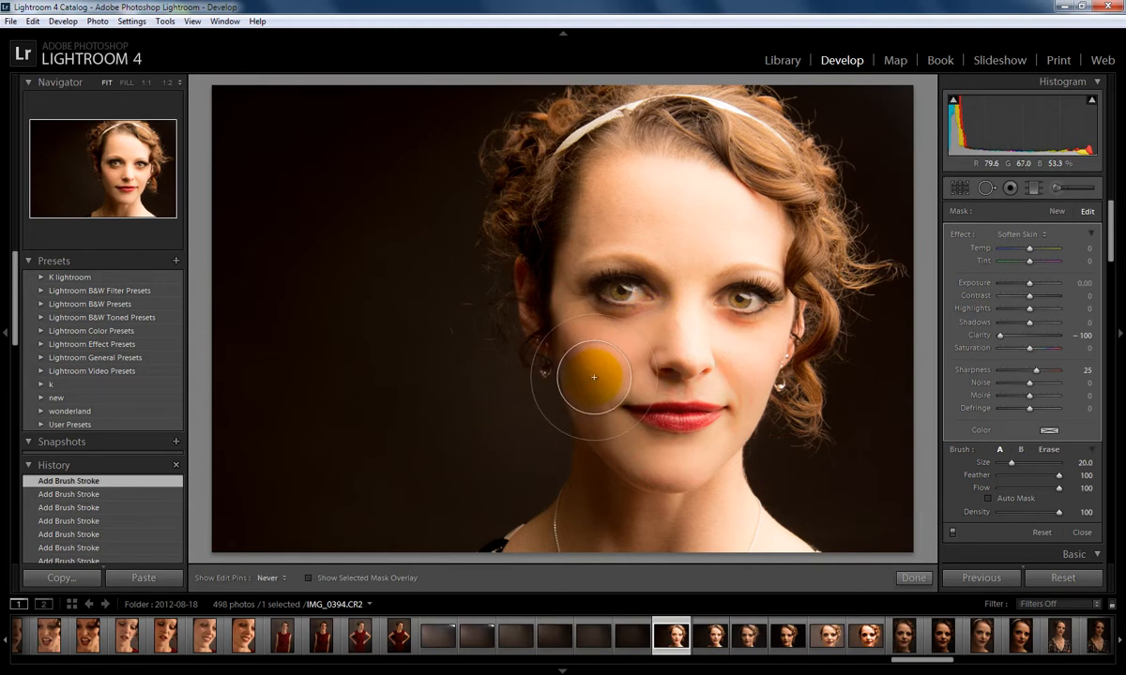
key(h)
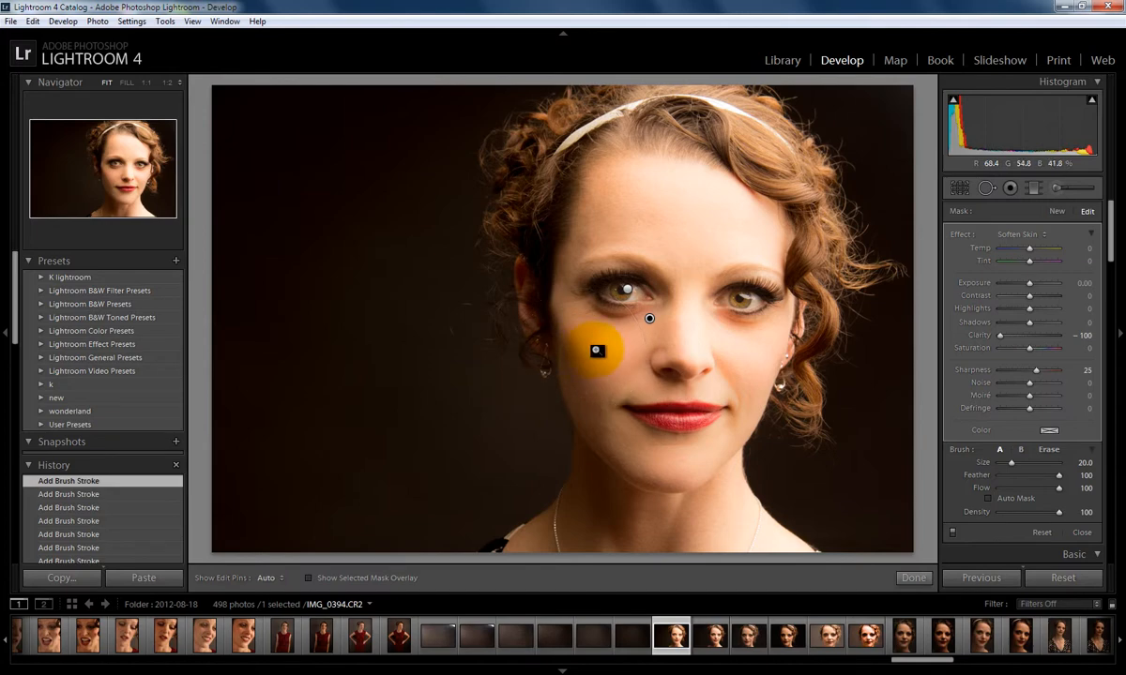
Reduce the Soften Skin adjustment's overall strength to Clarity -62 and Sharpness 16, and finish the brush edit
click(597, 351)
mouse_move(592, 319)
mouse_down()
mouse_move(594, 353)
mouse_move(620, 304)
mouse_move(714, 351)
mouse_move(772, 413)
mouse_move(753, 449)
mouse_move(521, 380)
mouse_move(465, 316)
mouse_move(497, 303)
mouse_move(545, 207)
mouse_move(698, 239)
mouse_move(722, 265)
mouse_move(631, 273)
mouse_up()
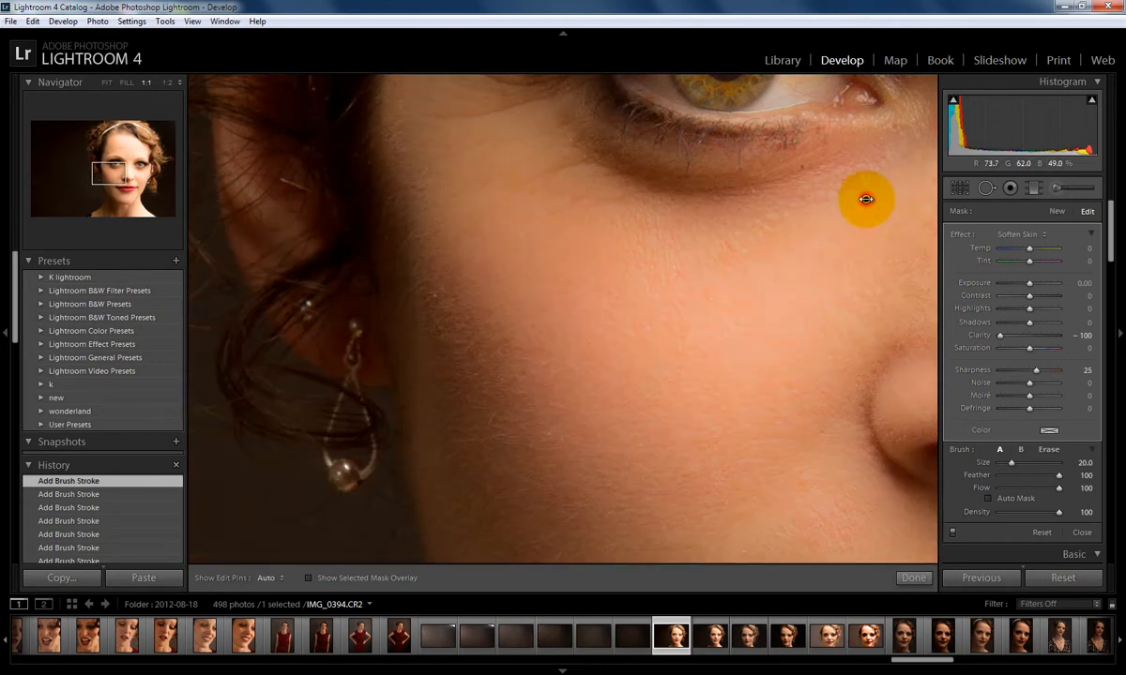
drag(866, 199, 938, 222)
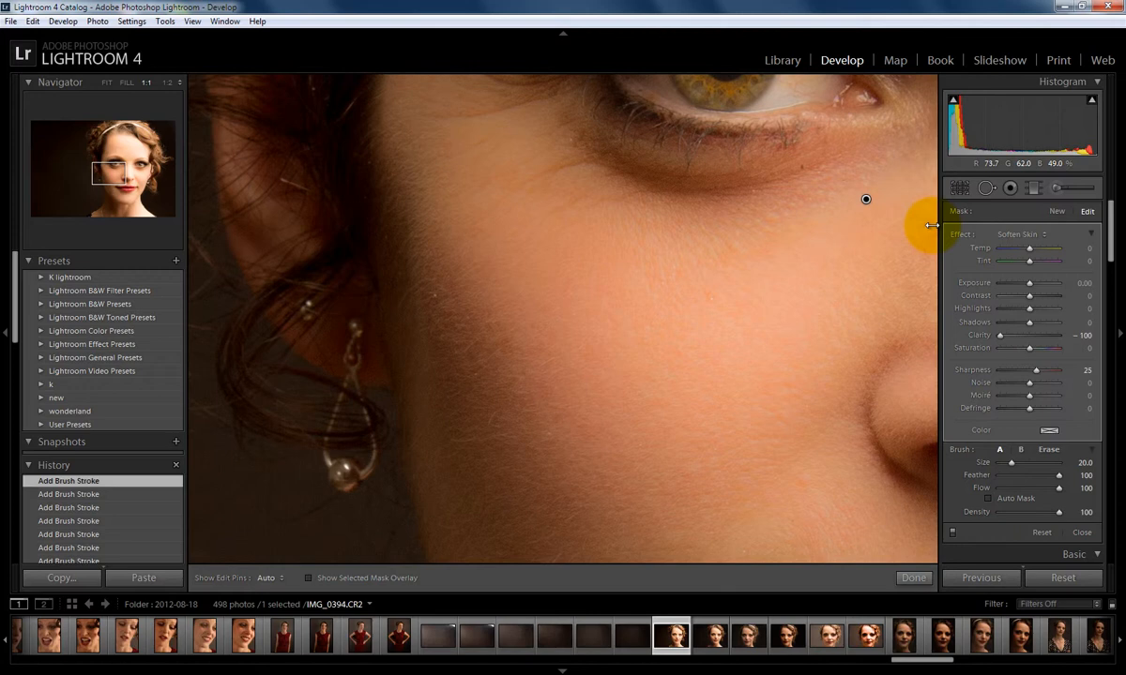
drag(914, 229, 790, 228)
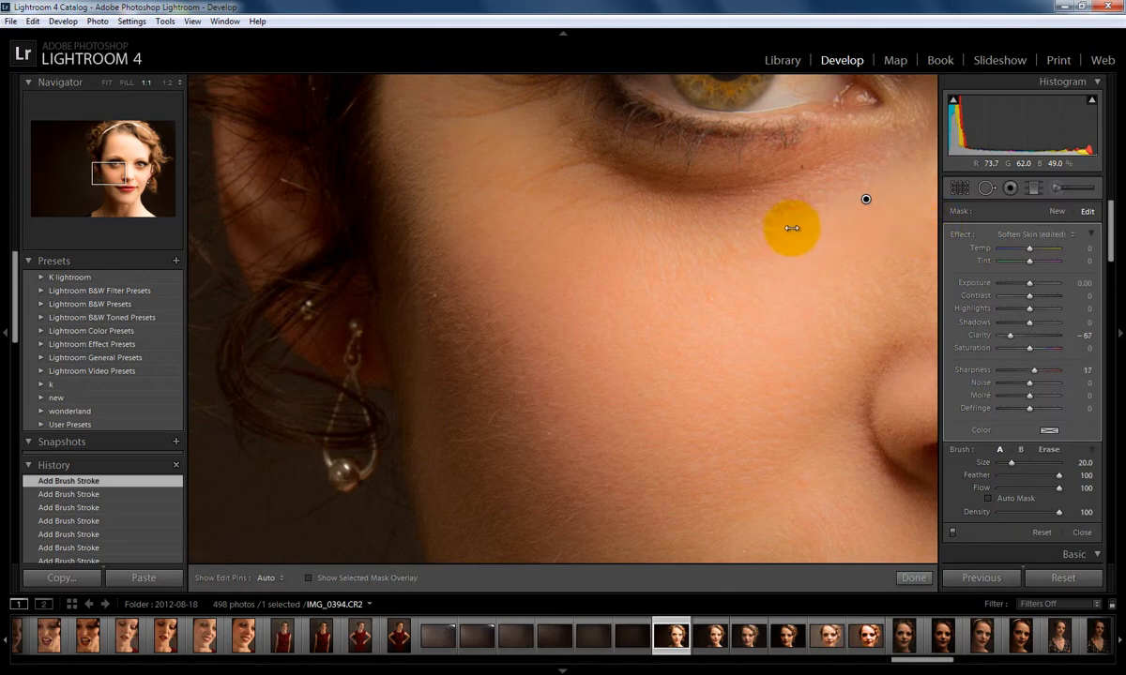
click(677, 290)
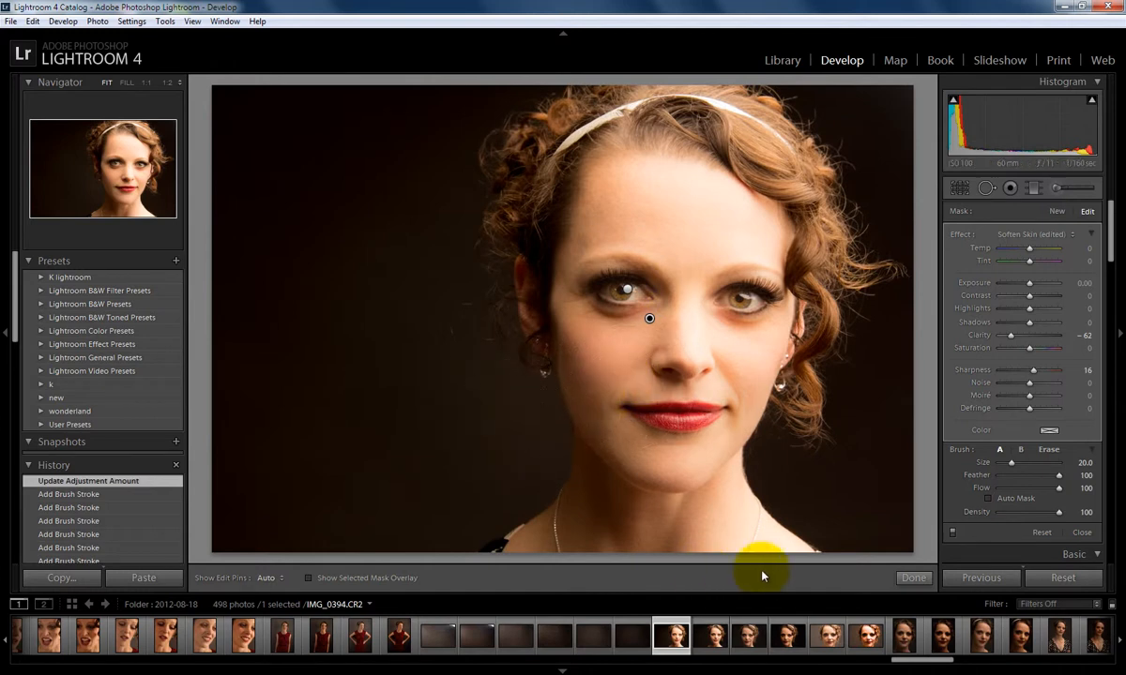
click(913, 578)
Find the close-up smiling portrait IMG_0315.CR2 in the filmstrip and open it for developing
click(675, 635)
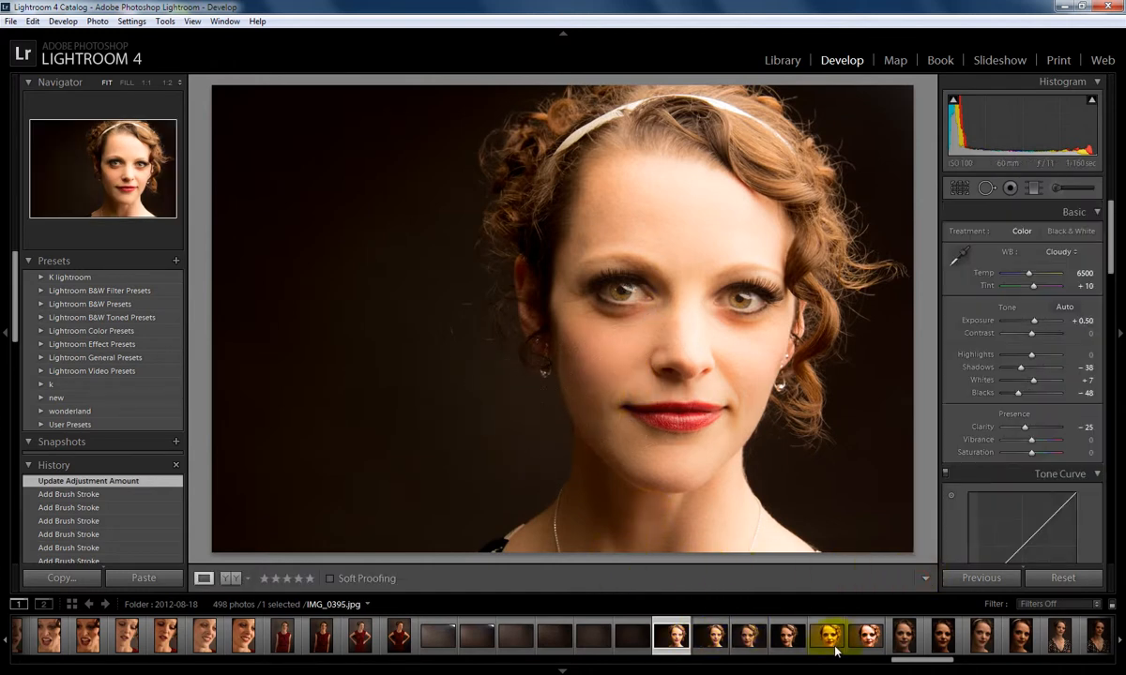
drag(908, 665, 563, 667)
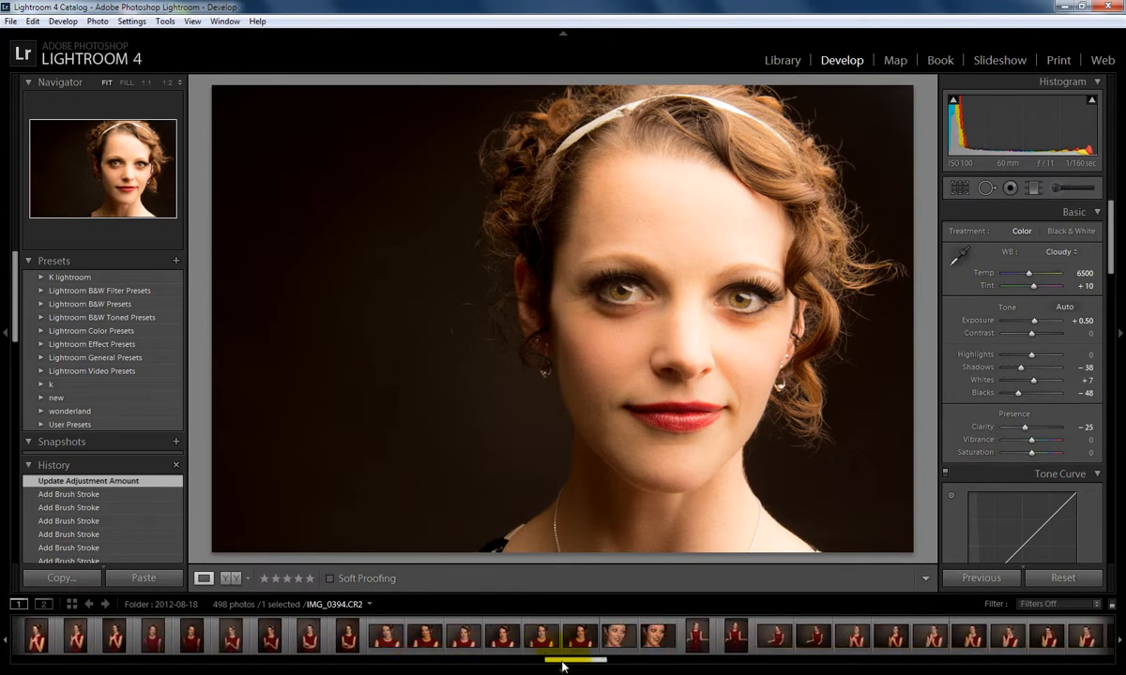
click(620, 638)
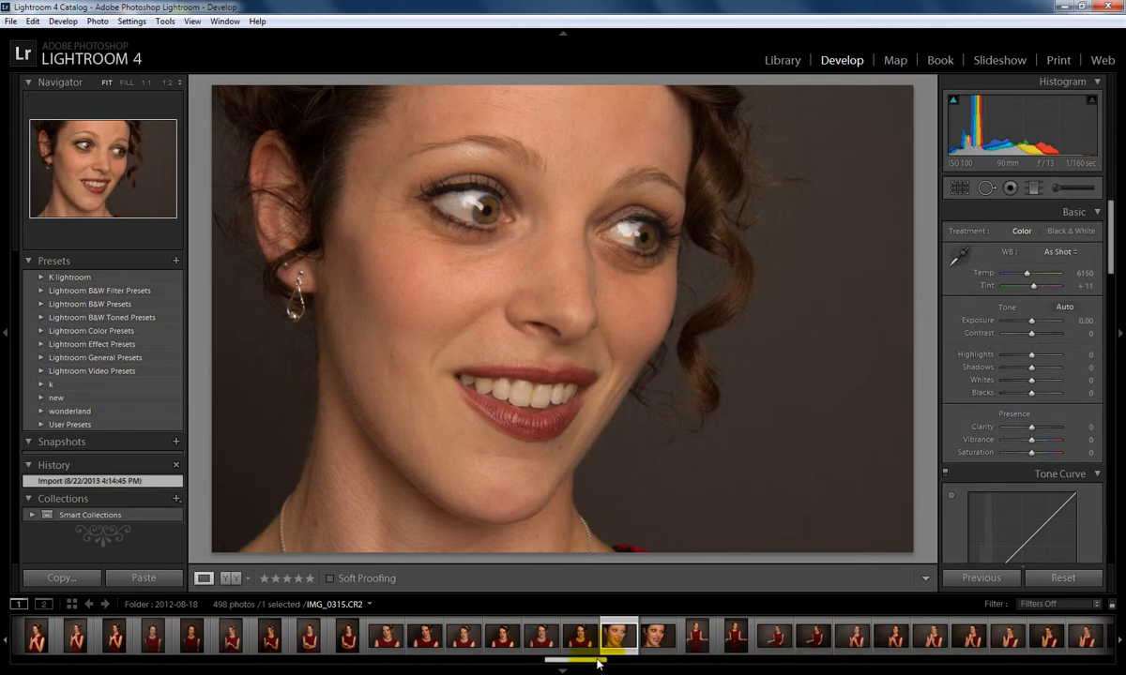
Find the close-up portrait IMG_0277.CR2 with visible teeth in the filmstrip and open it for developing
drag(597, 663, 566, 666)
drag(541, 667, 427, 672)
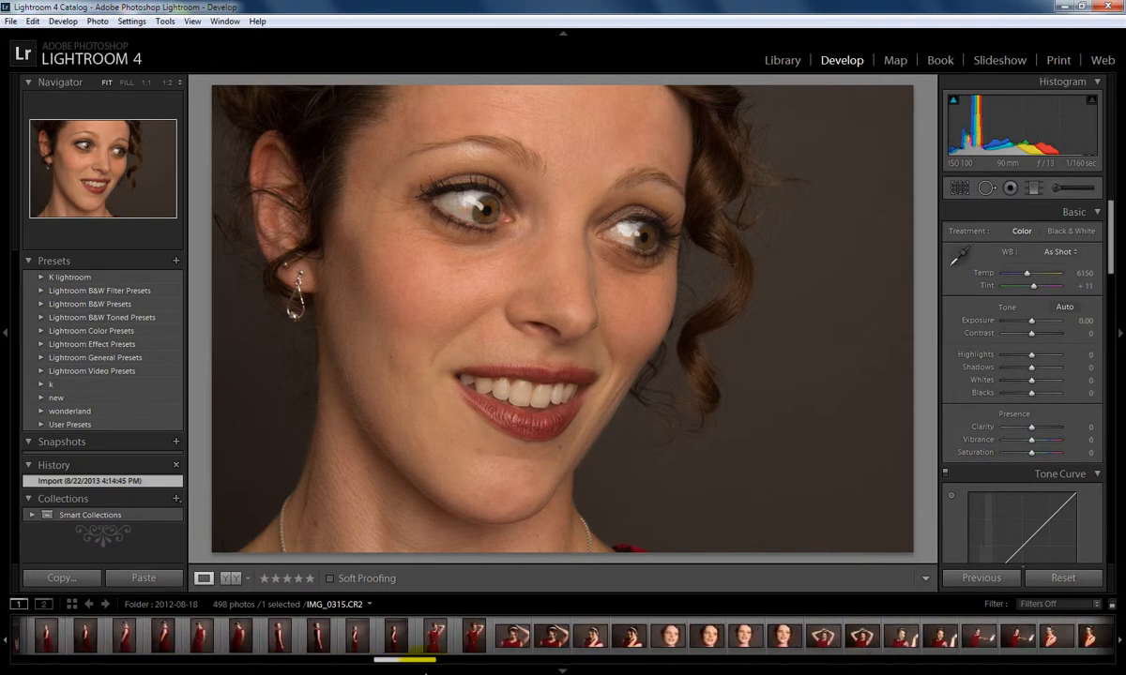
click(619, 641)
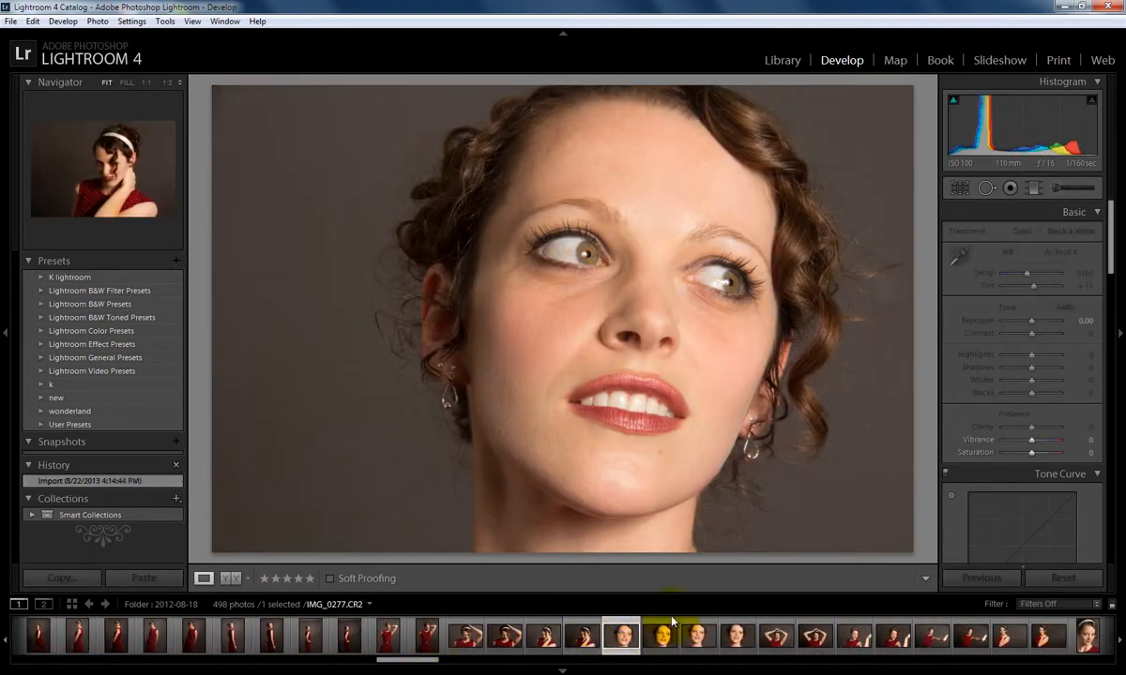
Paint a Teeth Whitening brush adjustment over the visible teeth, using a brush size of 8
click(1059, 189)
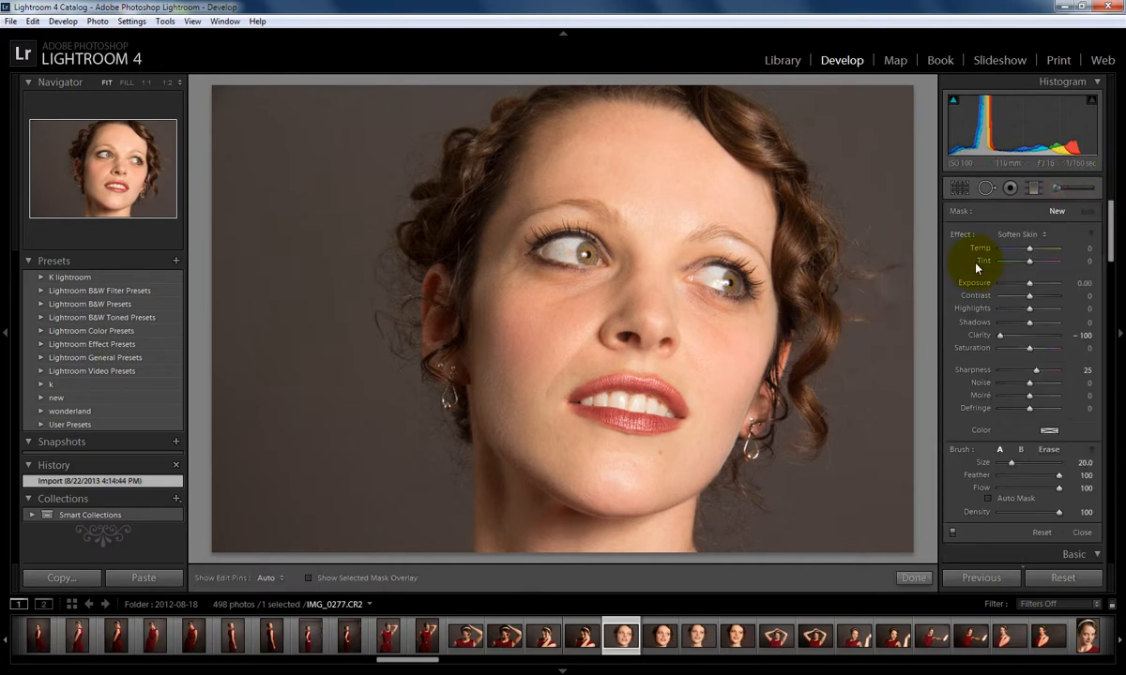
click(1024, 235)
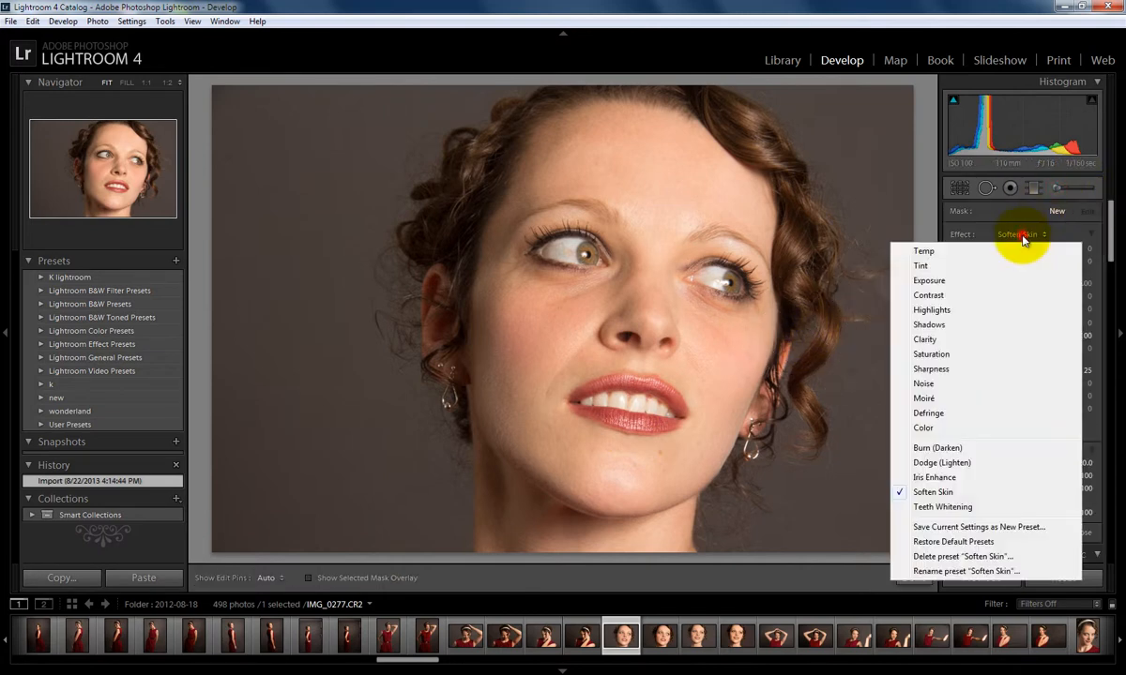
click(966, 512)
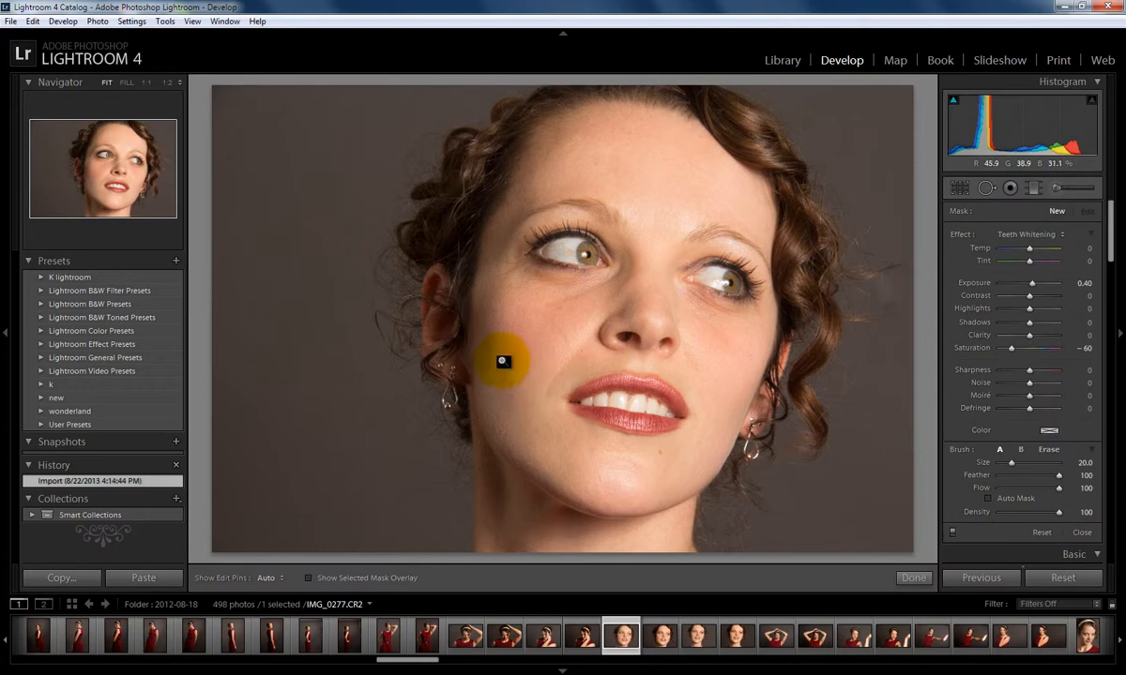
key(z)
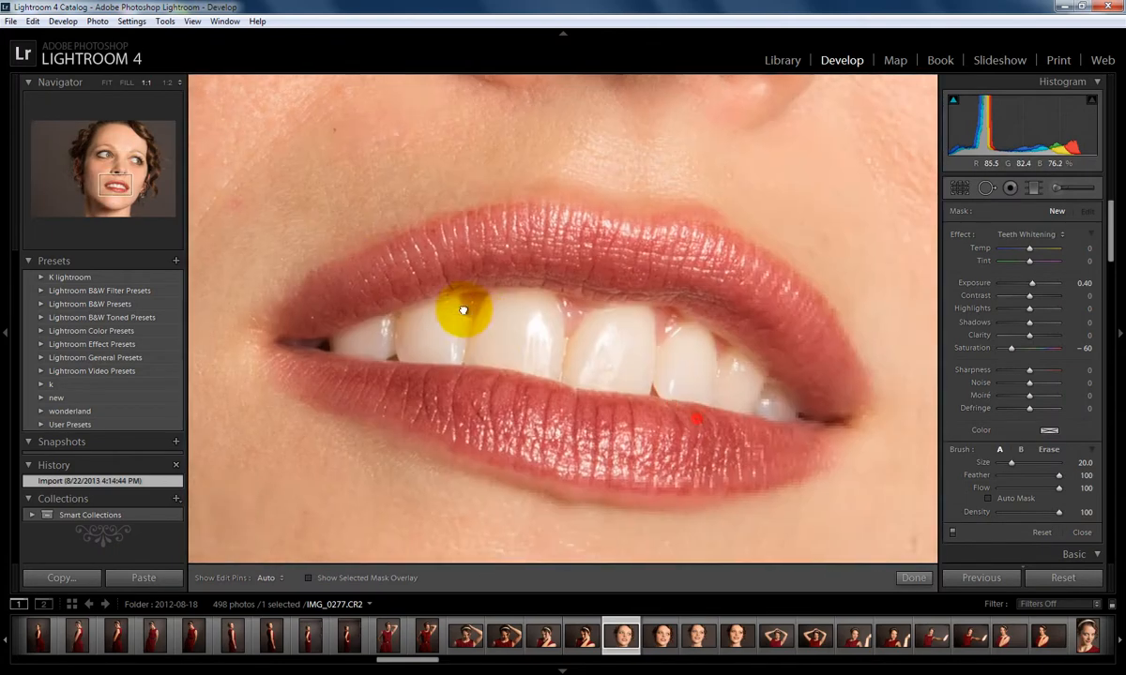
drag(462, 310, 394, 252)
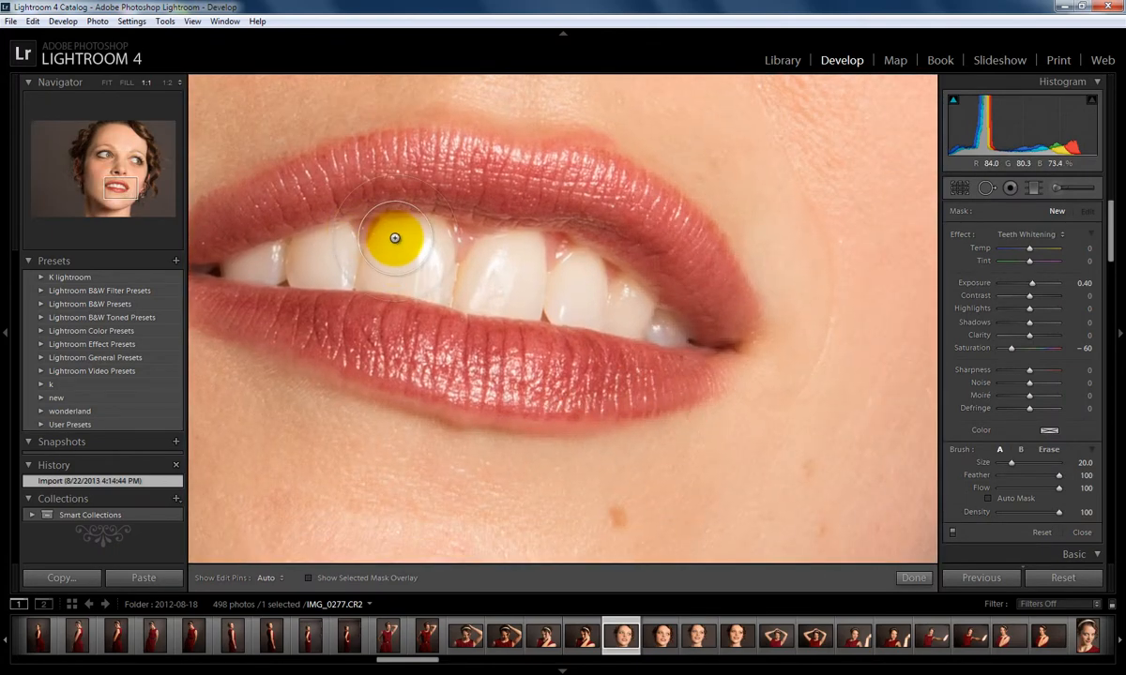
scroll(395, 238, down, 5)
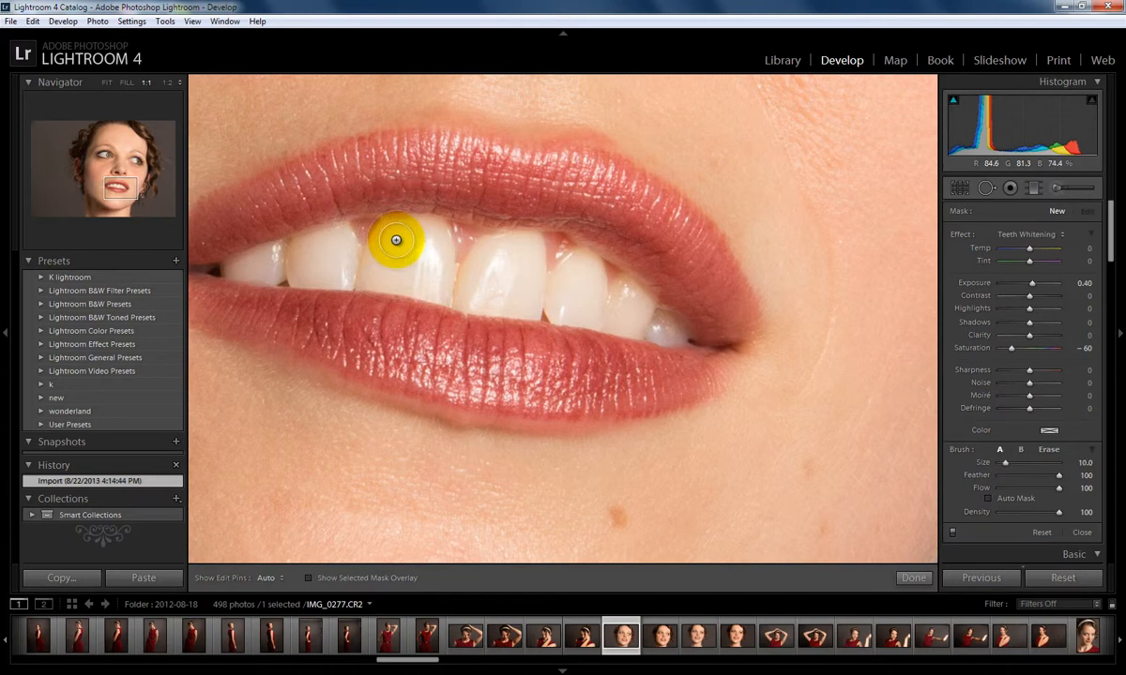
scroll(395, 239, down, 2)
mouse_move(380, 233)
mouse_down()
mouse_move(440, 240)
mouse_move(371, 245)
mouse_move(375, 263)
mouse_move(402, 278)
mouse_move(512, 294)
mouse_move(519, 272)
mouse_move(500, 252)
mouse_move(526, 247)
mouse_move(544, 271)
mouse_move(587, 261)
mouse_move(597, 307)
mouse_move(559, 309)
mouse_move(614, 317)
mouse_move(626, 292)
mouse_move(641, 301)
mouse_move(625, 327)
mouse_move(655, 330)
mouse_move(578, 318)
mouse_move(389, 252)
mouse_move(360, 282)
mouse_move(342, 277)
mouse_move(336, 231)
mouse_move(297, 246)
mouse_move(299, 275)
mouse_move(313, 279)
mouse_move(274, 256)
mouse_move(275, 271)
mouse_move(281, 253)
mouse_move(231, 269)
mouse_move(261, 261)
mouse_up()
mouse_move(378, 247)
mouse_down()
mouse_move(587, 289)
mouse_move(618, 340)
mouse_up()
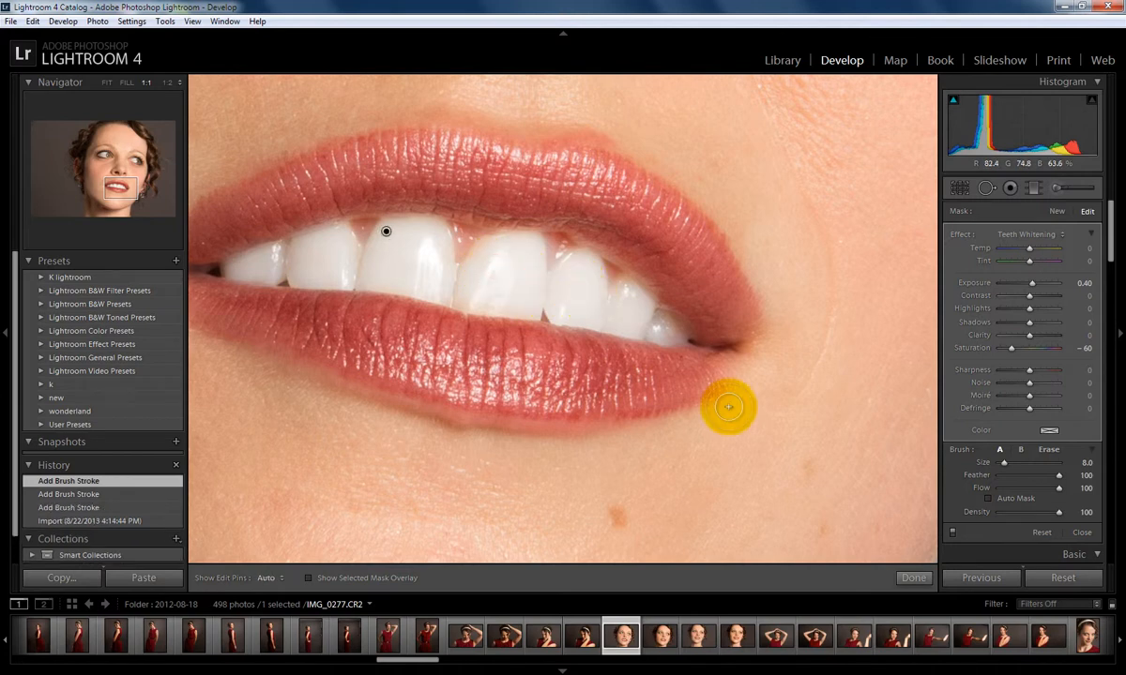
Check the Teeth Whitening mask overlay and paint in the missed gap and lower edge of the two front teeth
mouse_move(507, 239)
mouse_down()
mouse_move(367, 226)
mouse_move(383, 230)
mouse_up()
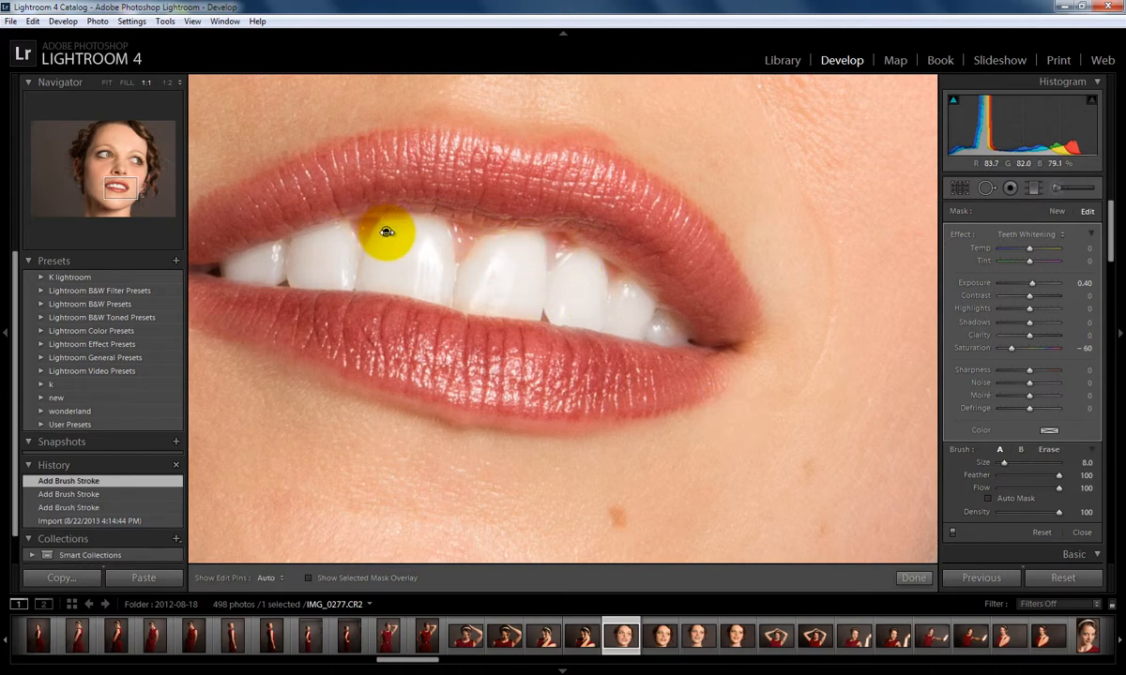
mouse_move(386, 232)
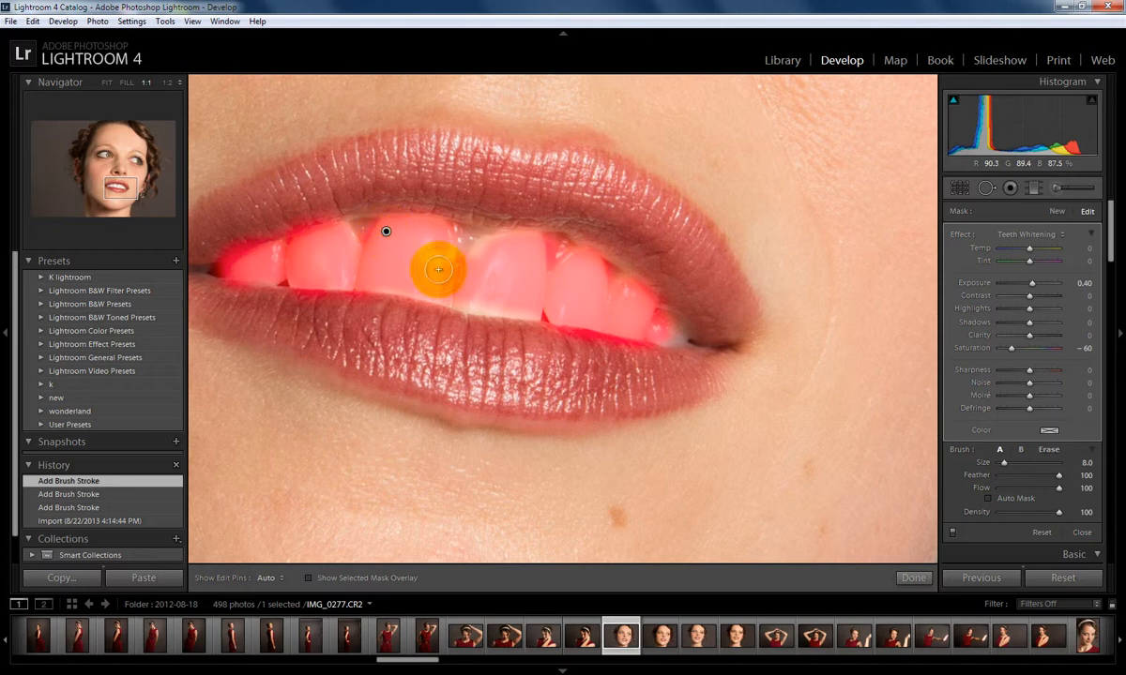
key(h)
drag(487, 252, 430, 237)
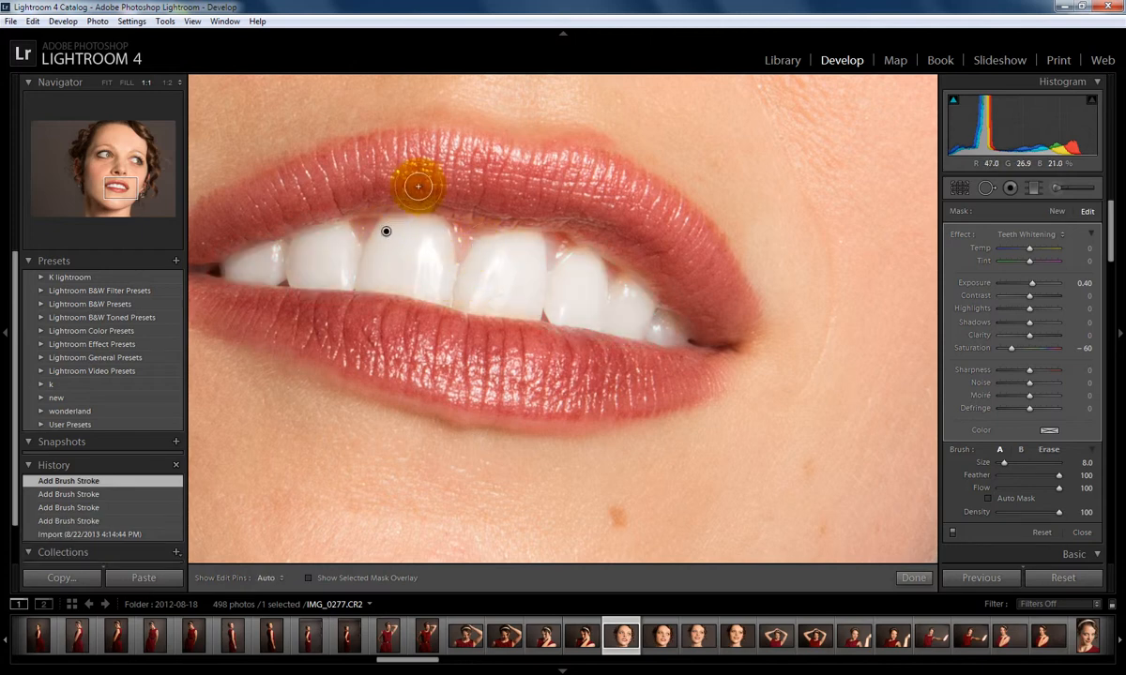
mouse_move(384, 232)
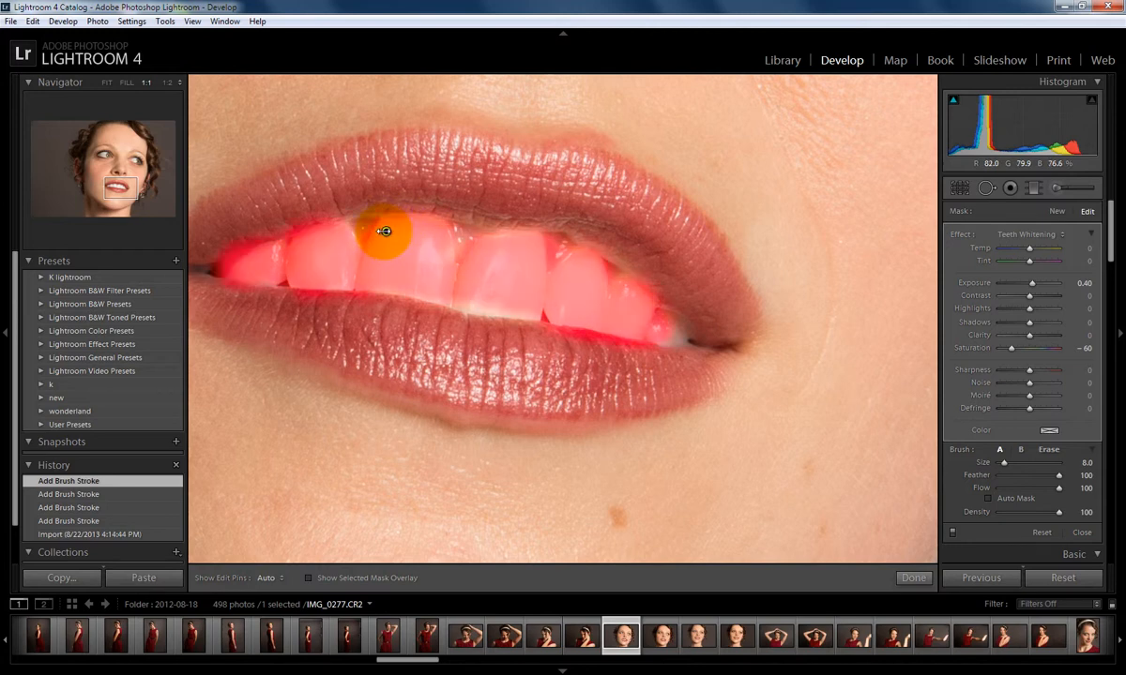
key(h)
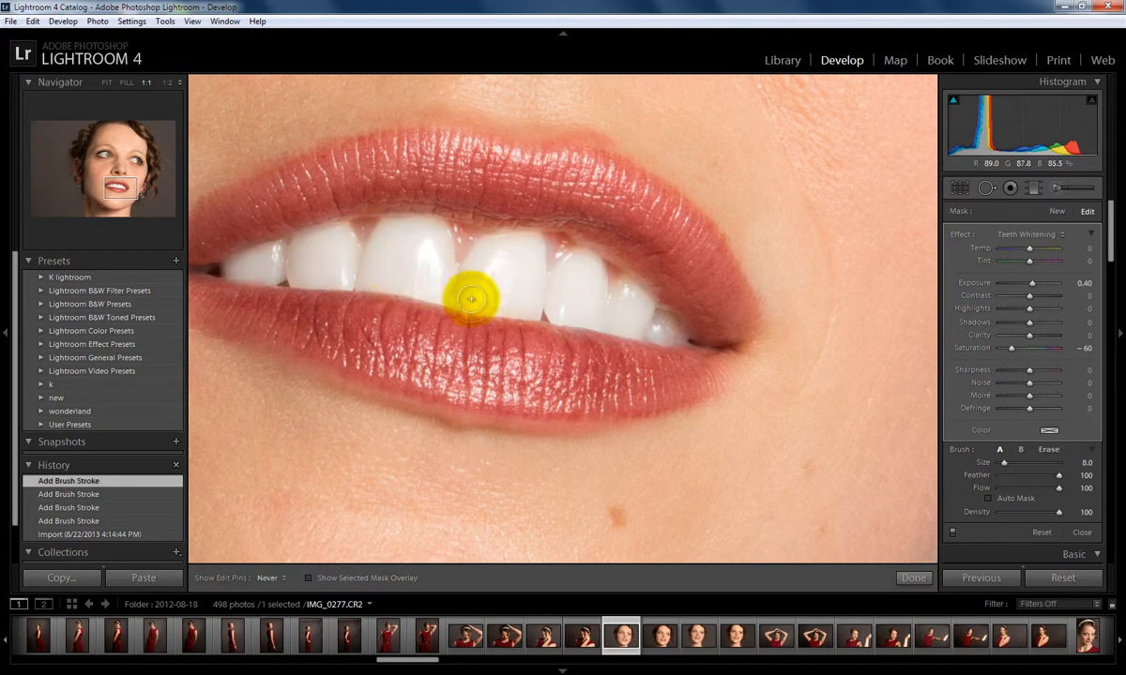
mouse_move(470, 299)
mouse_down()
mouse_move(515, 298)
mouse_move(459, 253)
mouse_up()
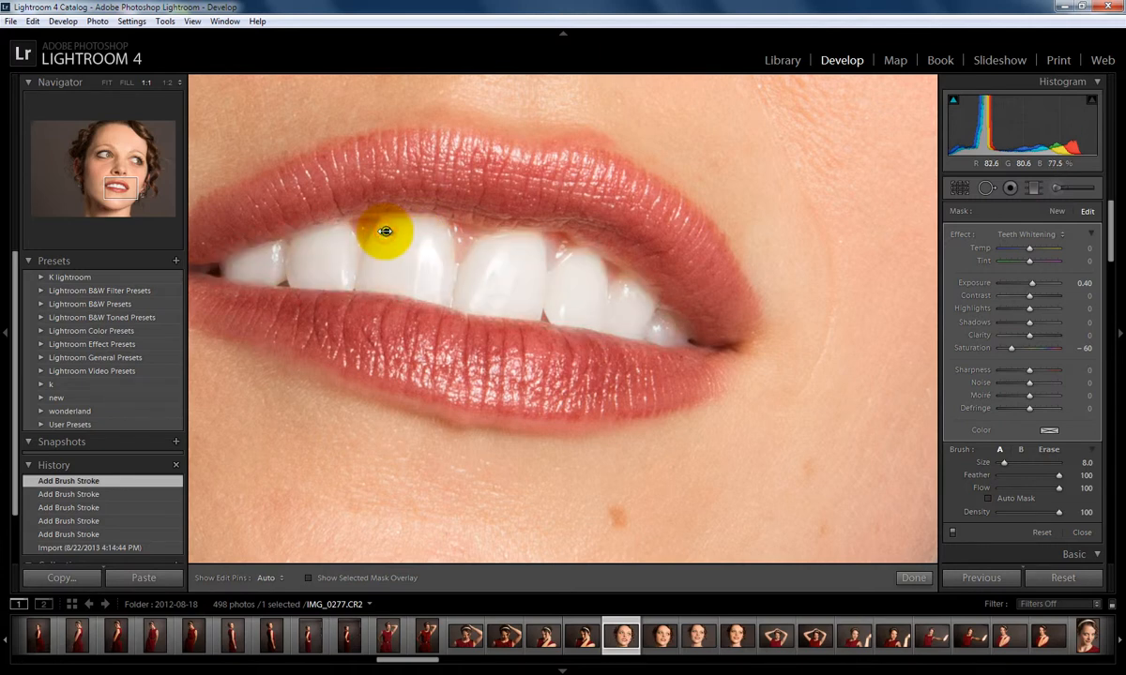
Adjust the overall Teeth Whitening strength to Exposure 0.39 and Saturation -59, then compare the teeth before and after
drag(385, 231, 557, 227)
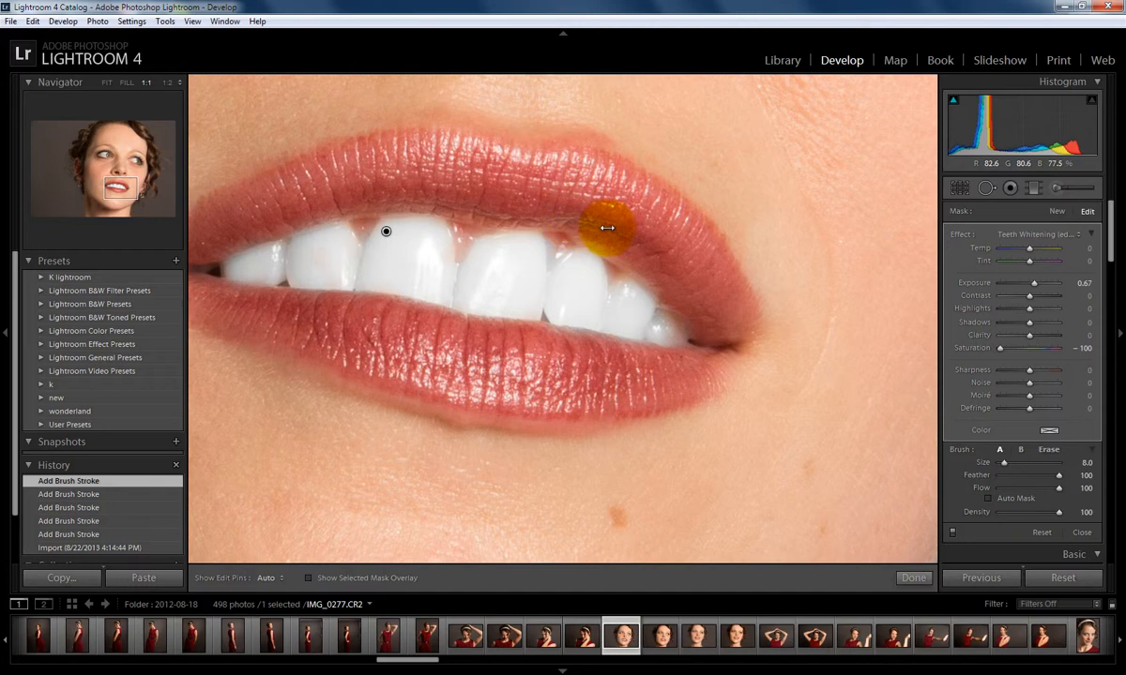
drag(607, 227, 136, 220)
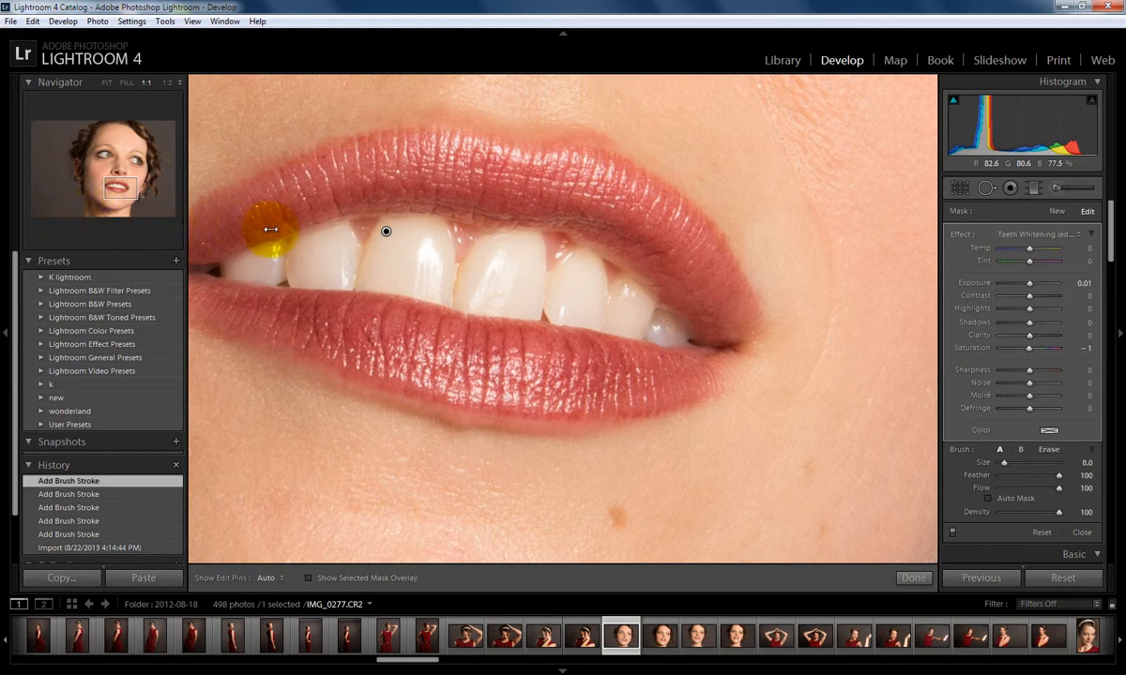
drag(270, 229, 389, 230)
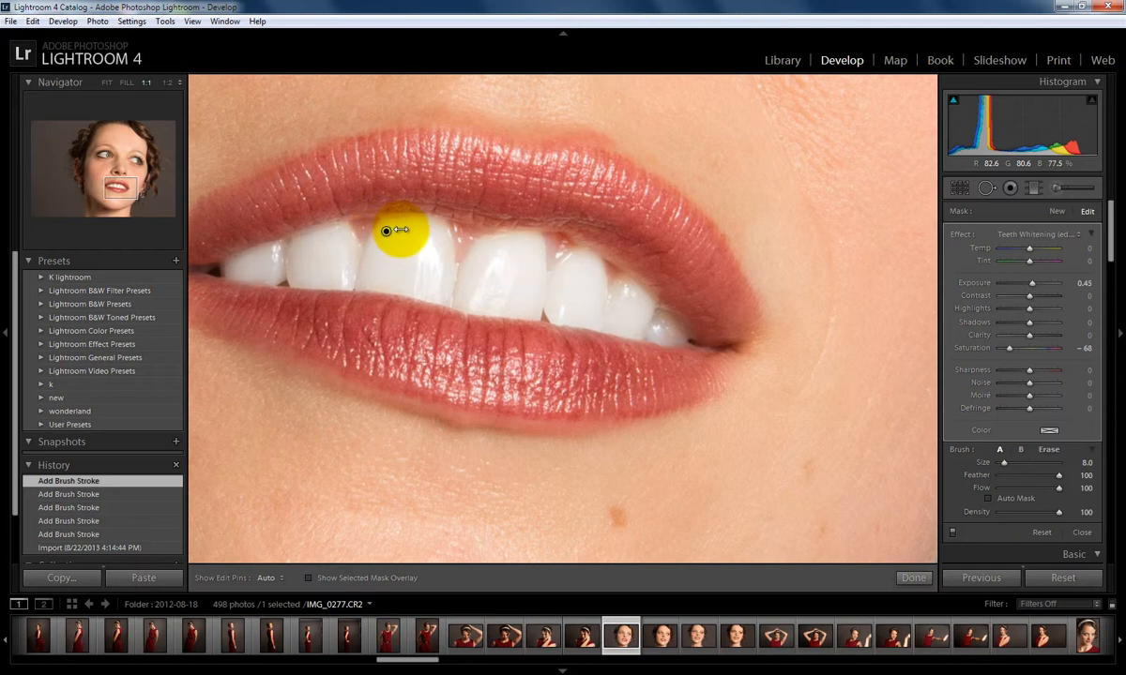
mouse_move(401, 230)
mouse_down()
mouse_move(445, 233)
mouse_move(384, 234)
mouse_up()
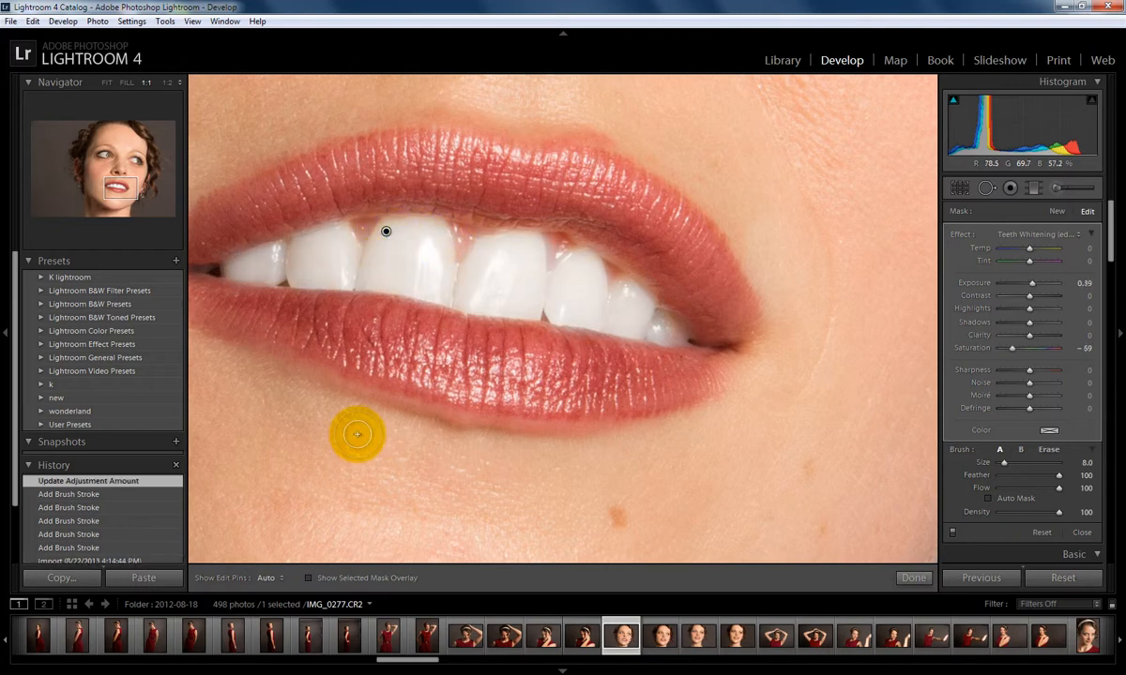
click(914, 577)
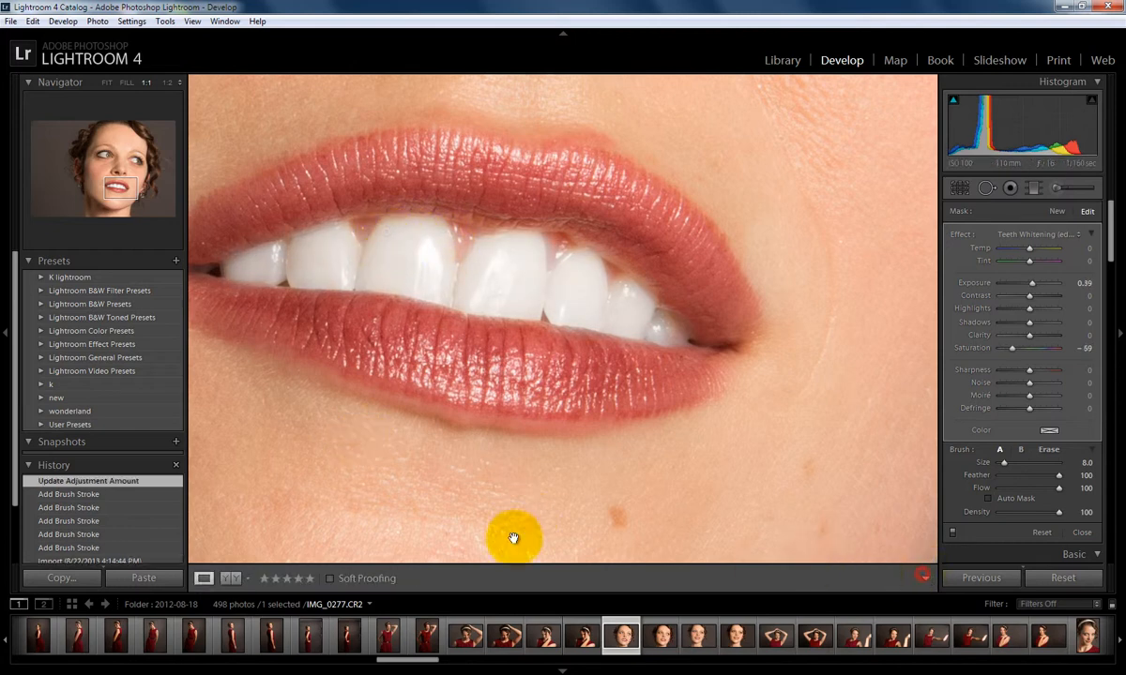
click(229, 579)
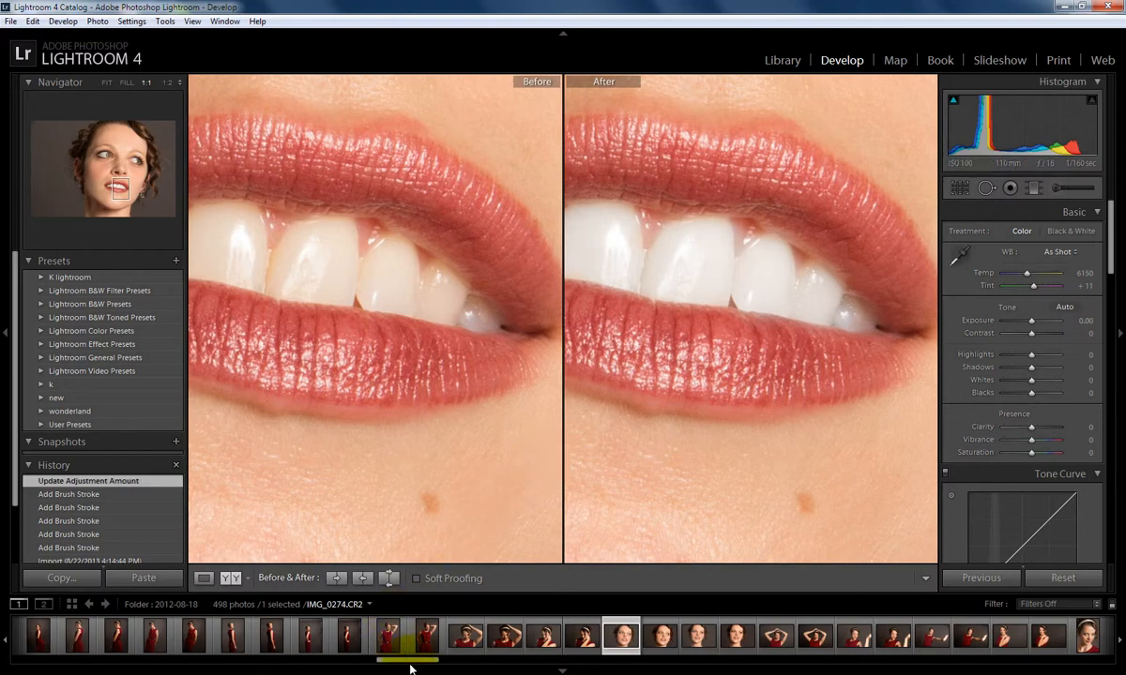
Return to IMG_0394.CR2 in the filmstrip and compare the whole portrait before and after its edits
drag(418, 664, 946, 672)
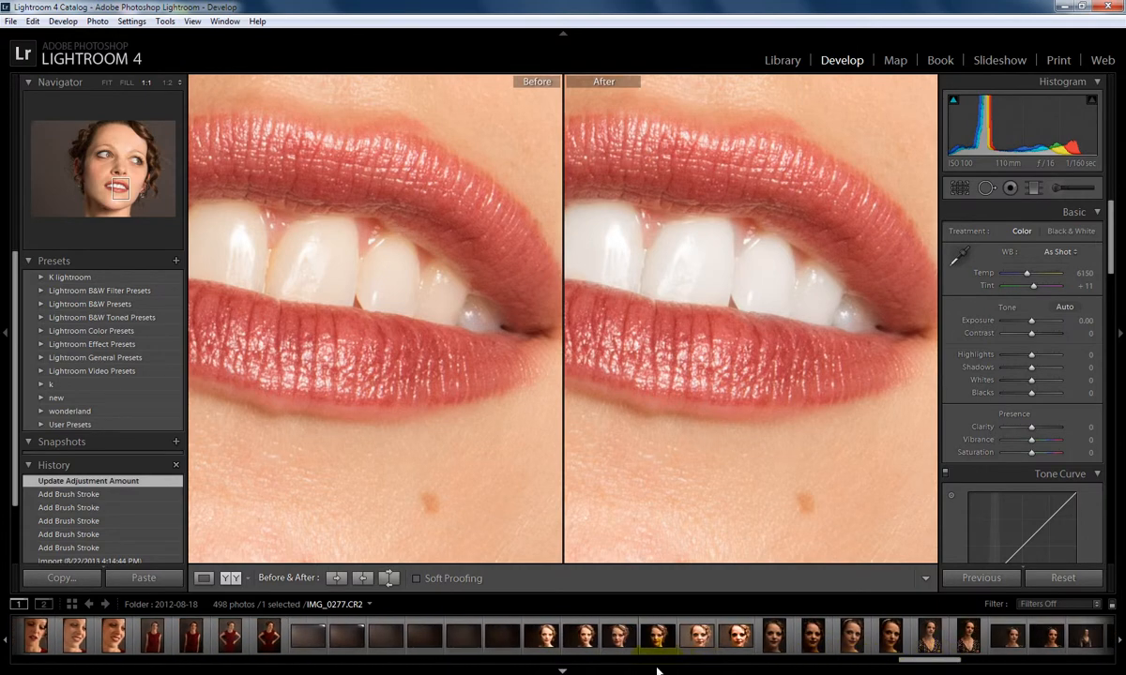
click(542, 638)
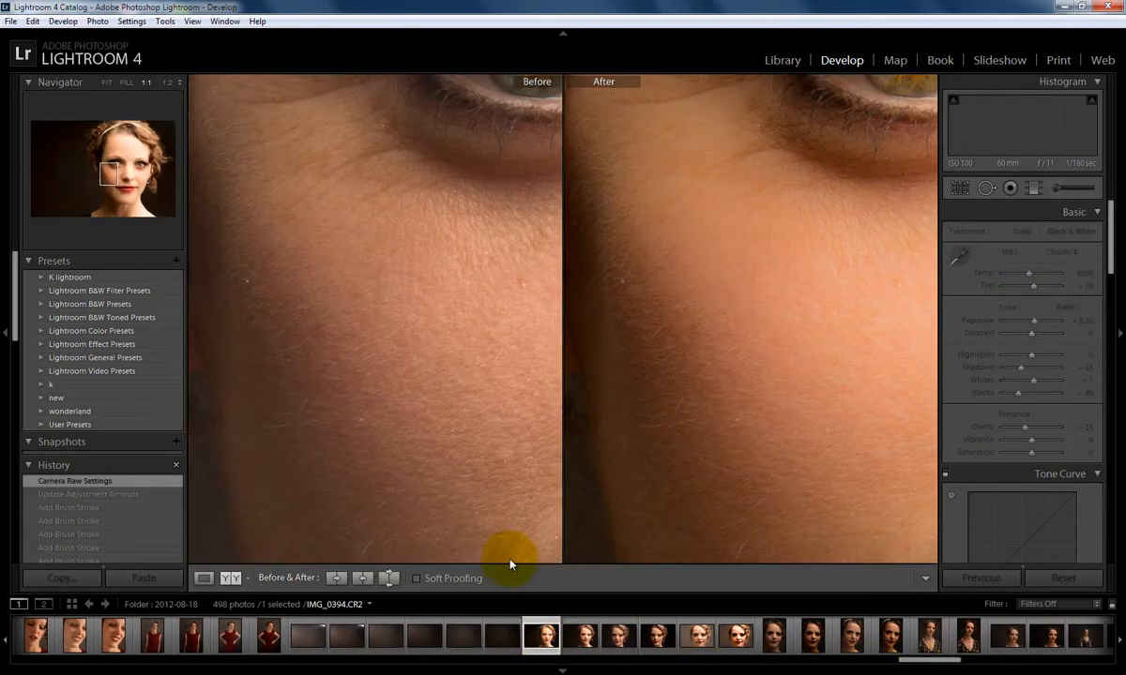
click(204, 578)
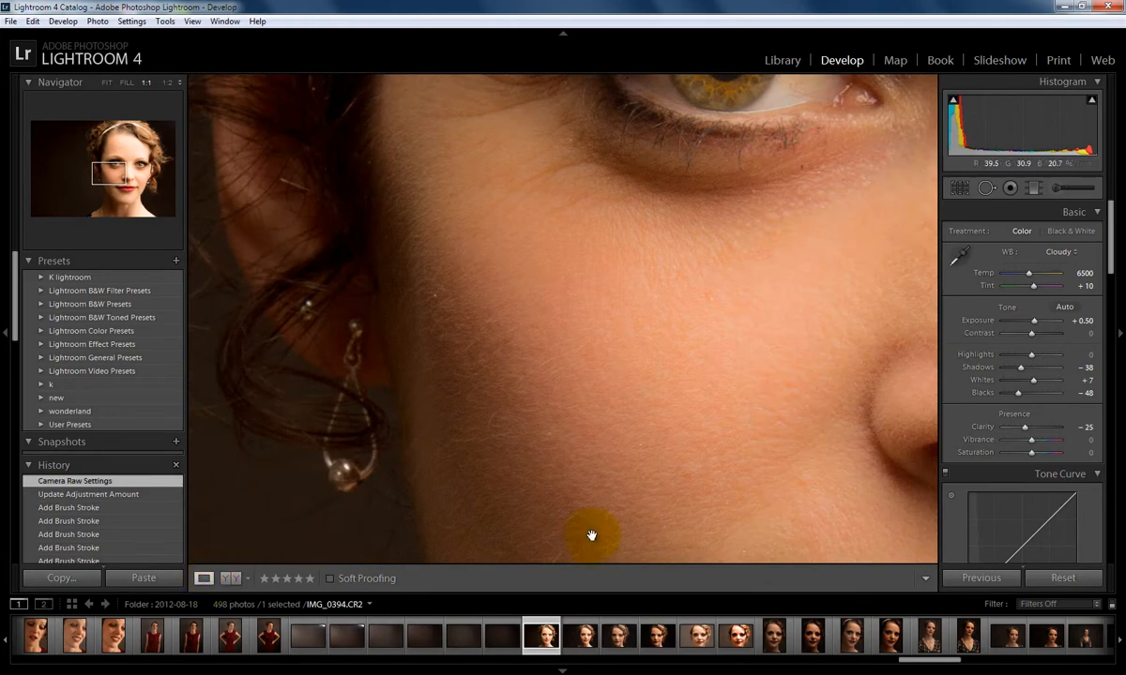
click(572, 445)
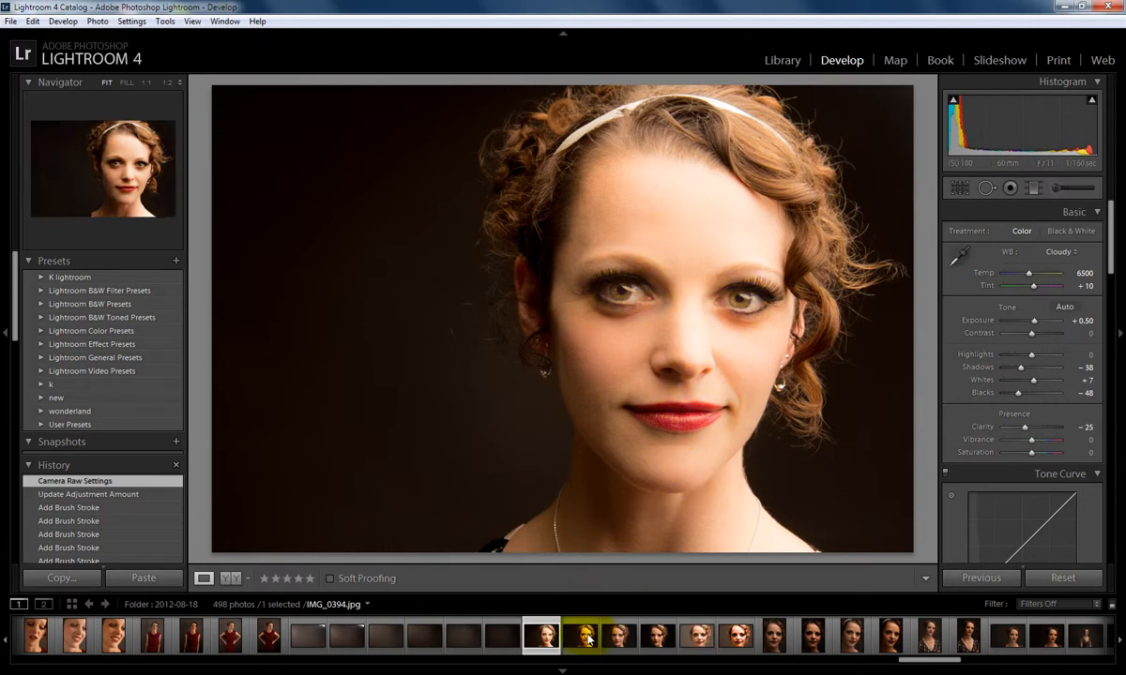
click(230, 578)
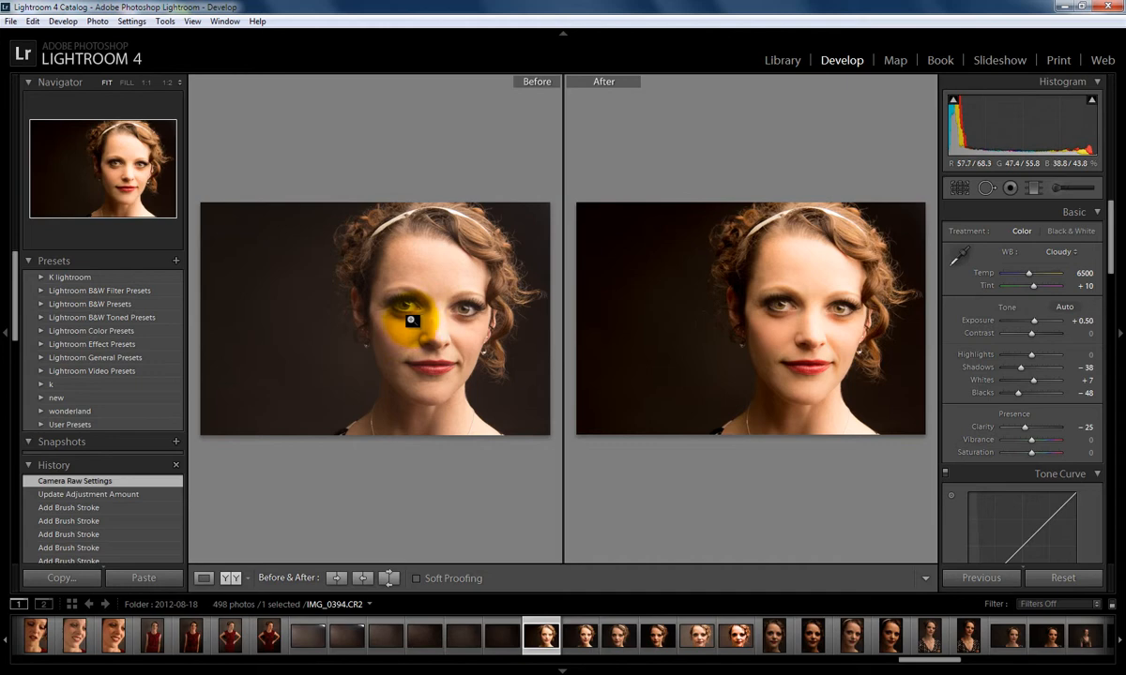
drag(410, 321, 401, 326)
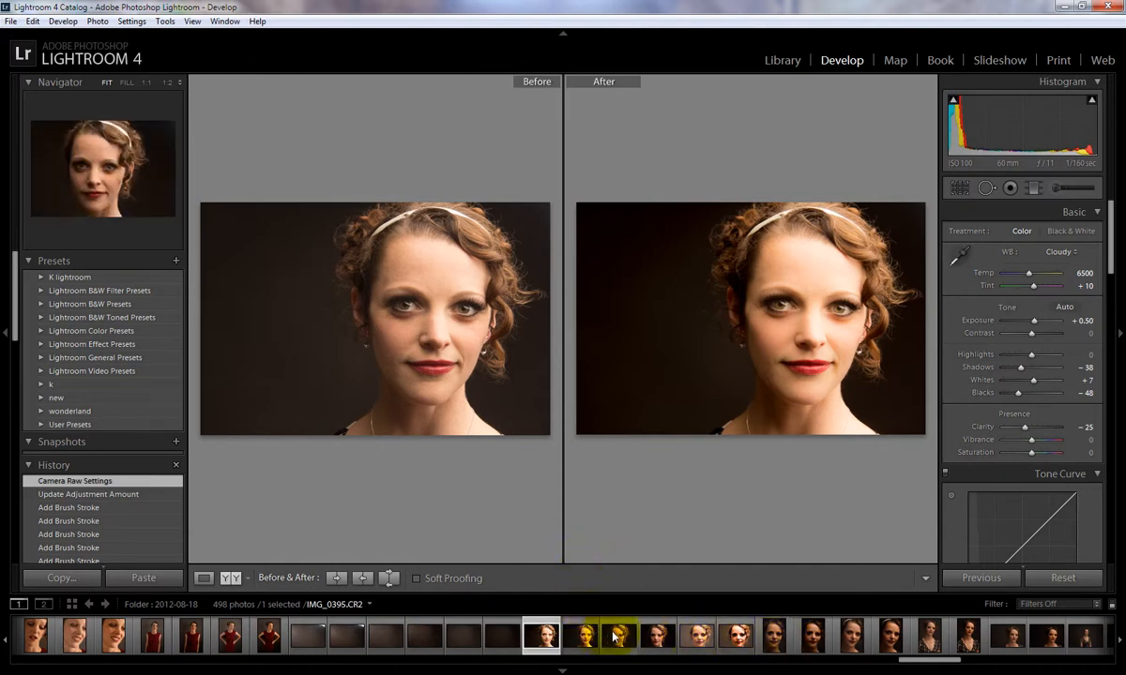
View the similar unedited portrait IMG_0395.CR2 in single-photo view and go back to IMG_0394.CR2
click(203, 577)
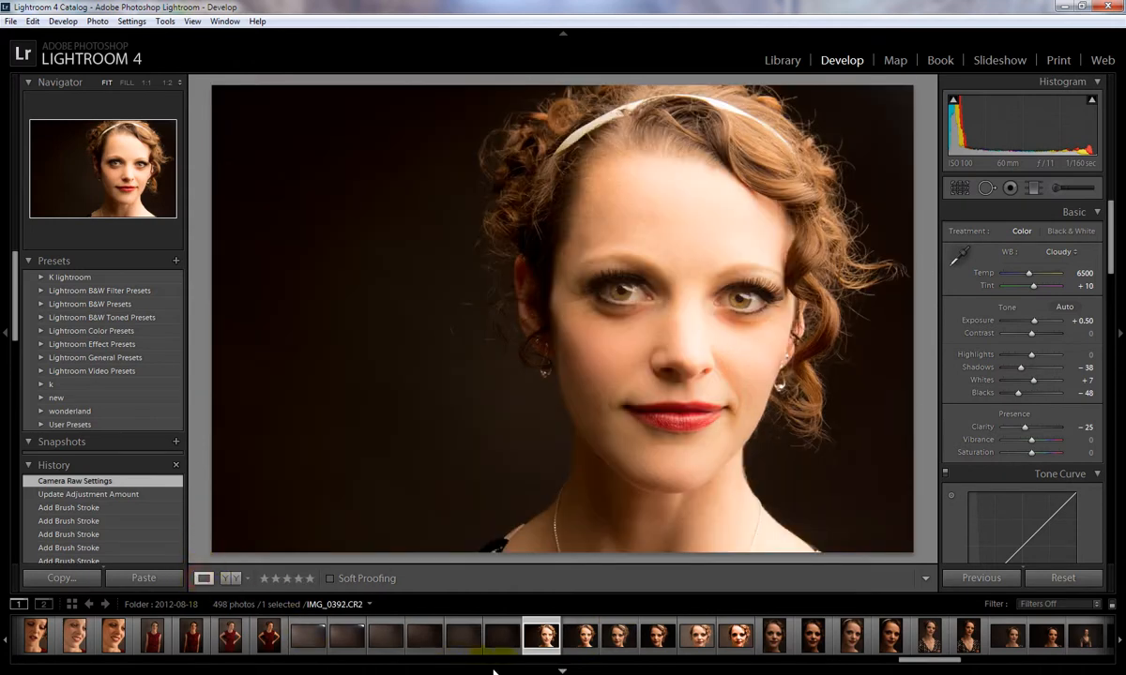
click(627, 639)
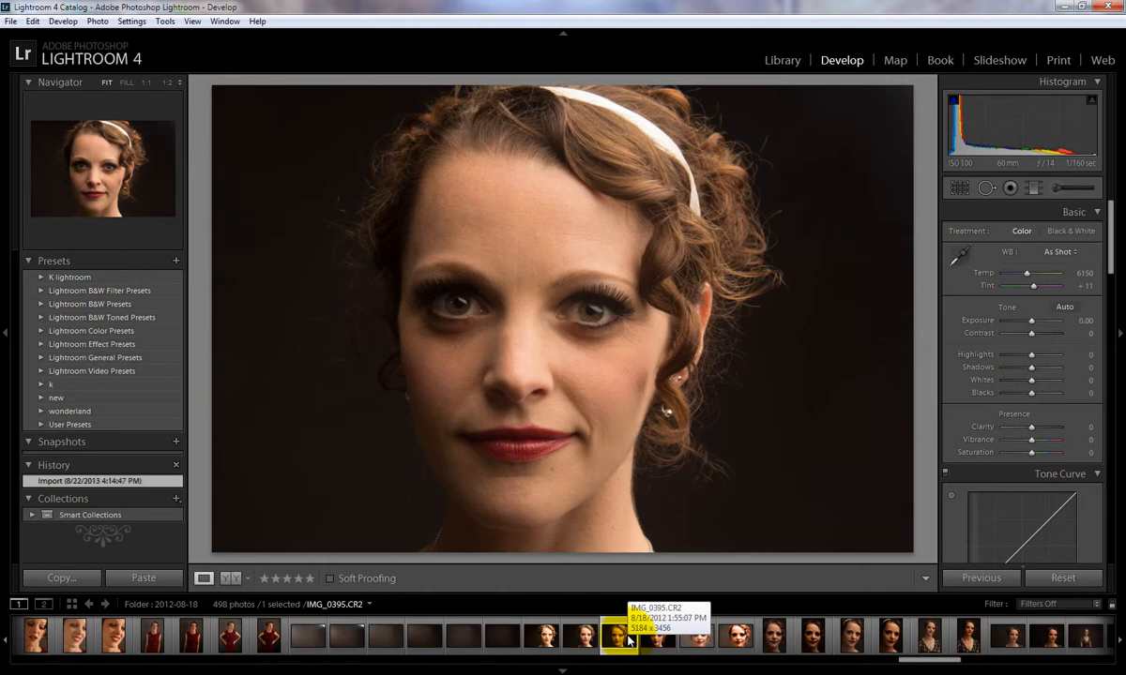
click(541, 638)
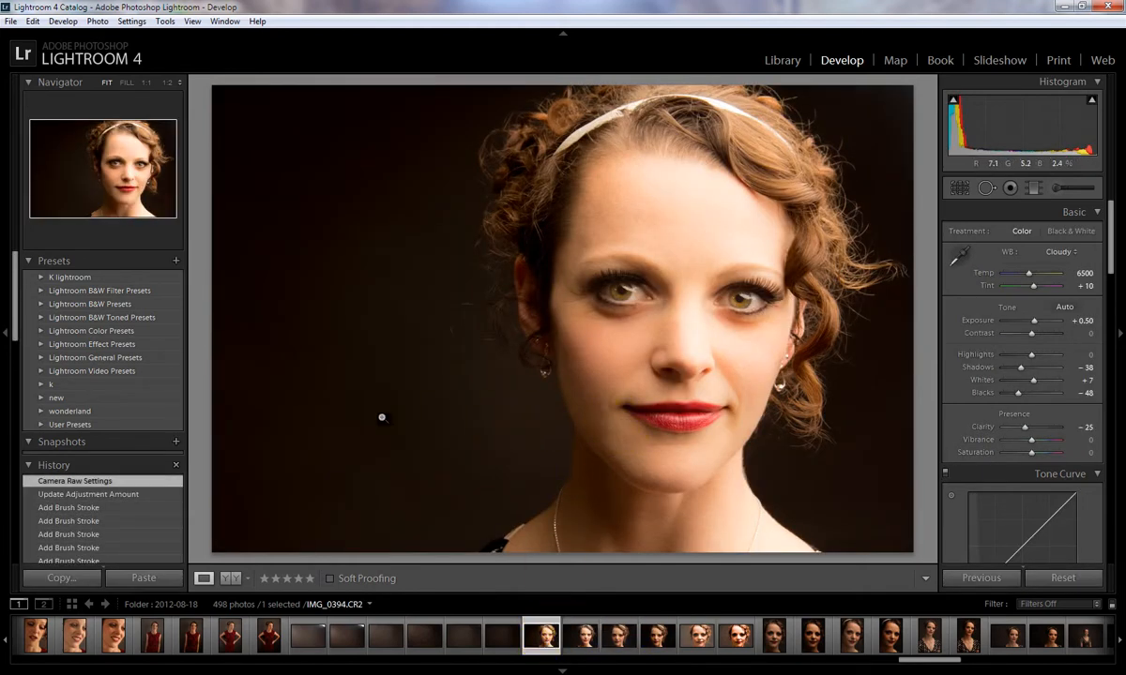
Copy the develop settings of IMG_0394.CR2, leaving out local adjustments, spot removal and crop
click(60, 578)
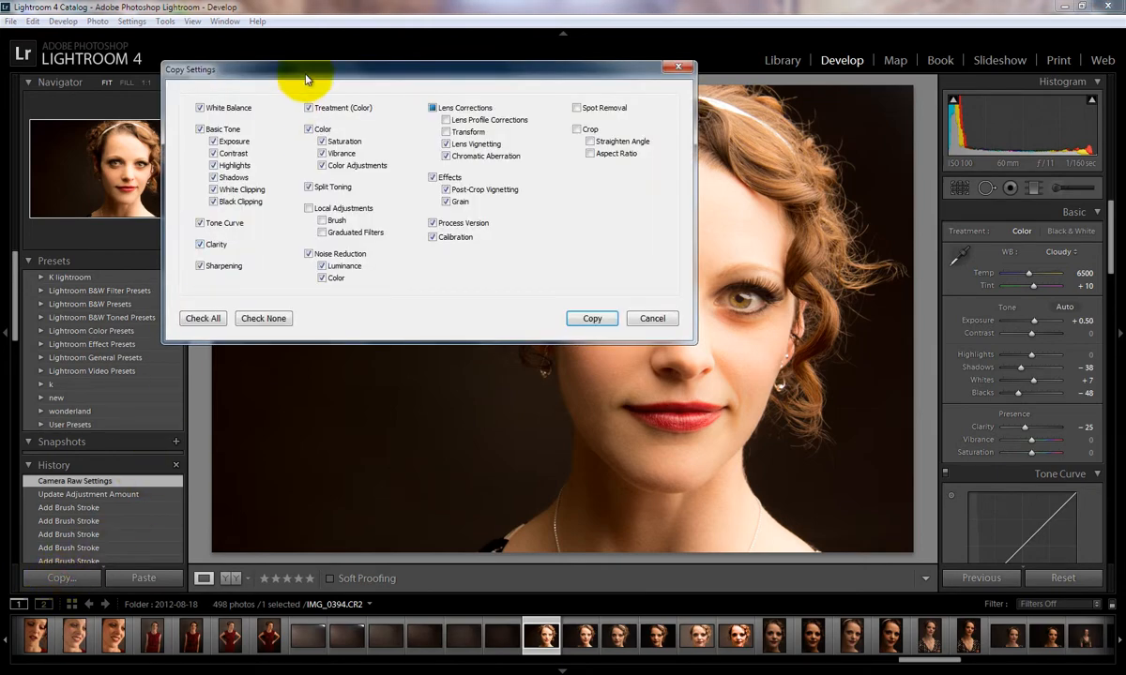
drag(281, 70, 351, 188)
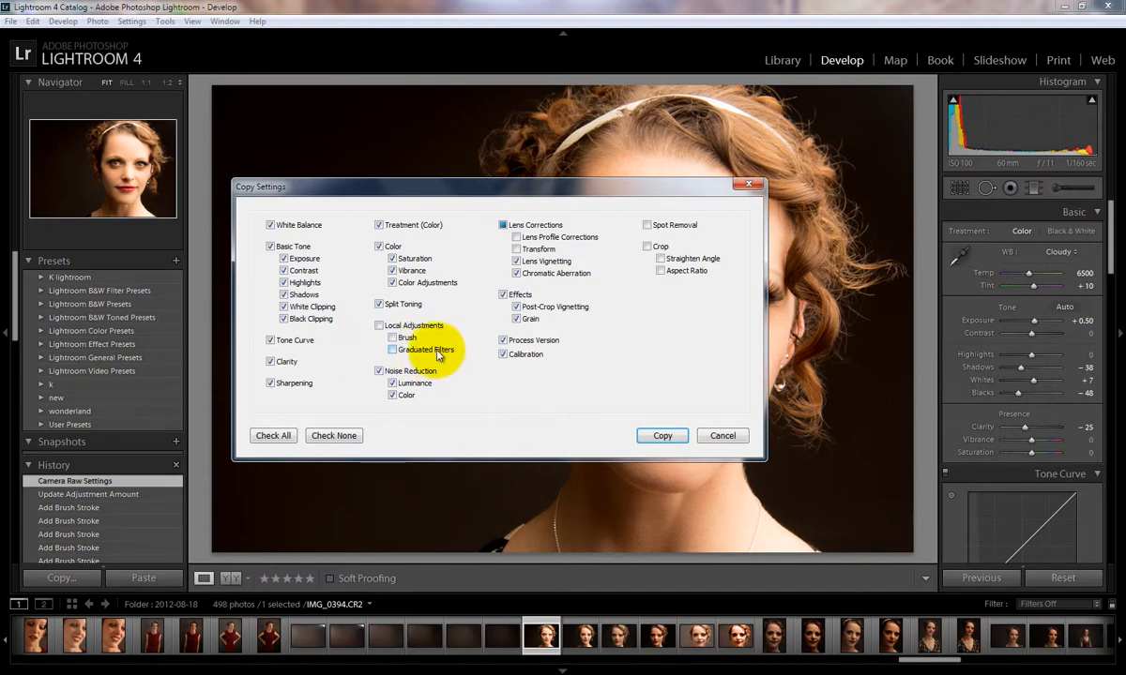
drag(519, 189, 307, 97)
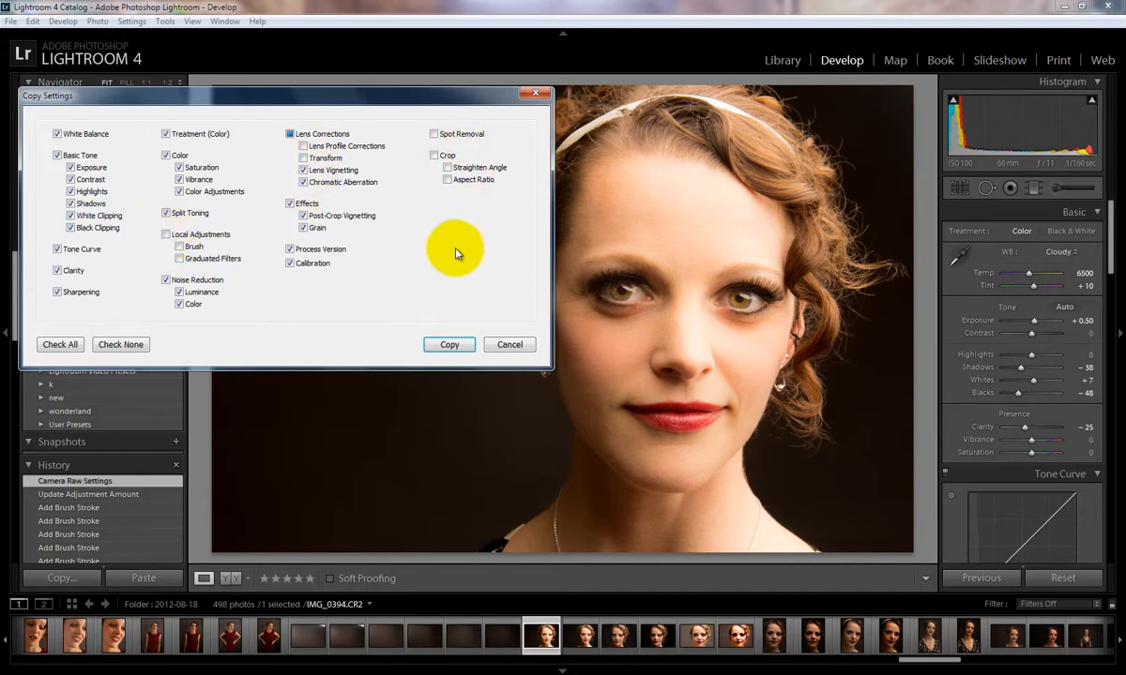
click(451, 342)
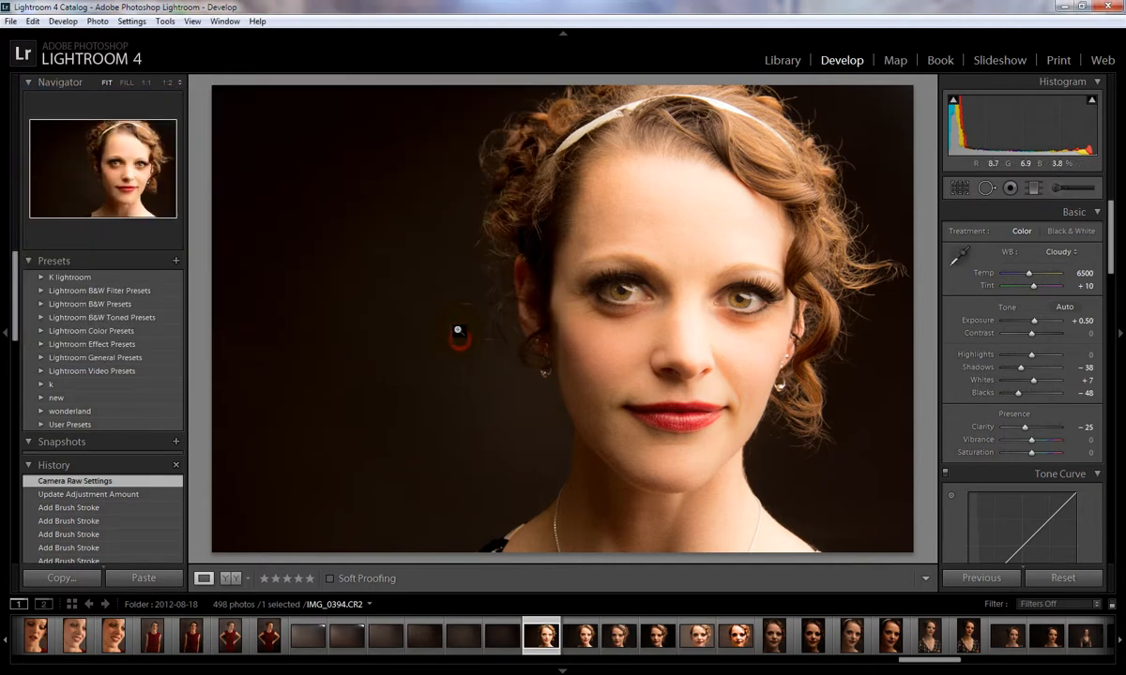
Paste the copied develop settings onto IMG_0395.CR2 and compare the portrait before and after
click(616, 637)
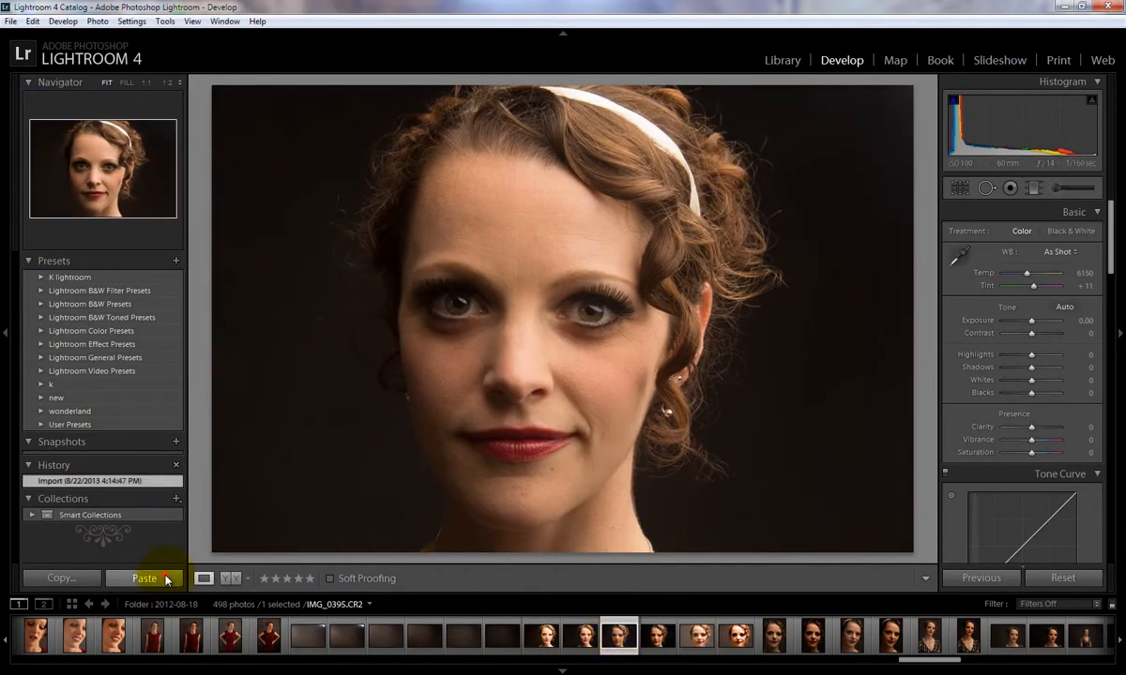
click(155, 578)
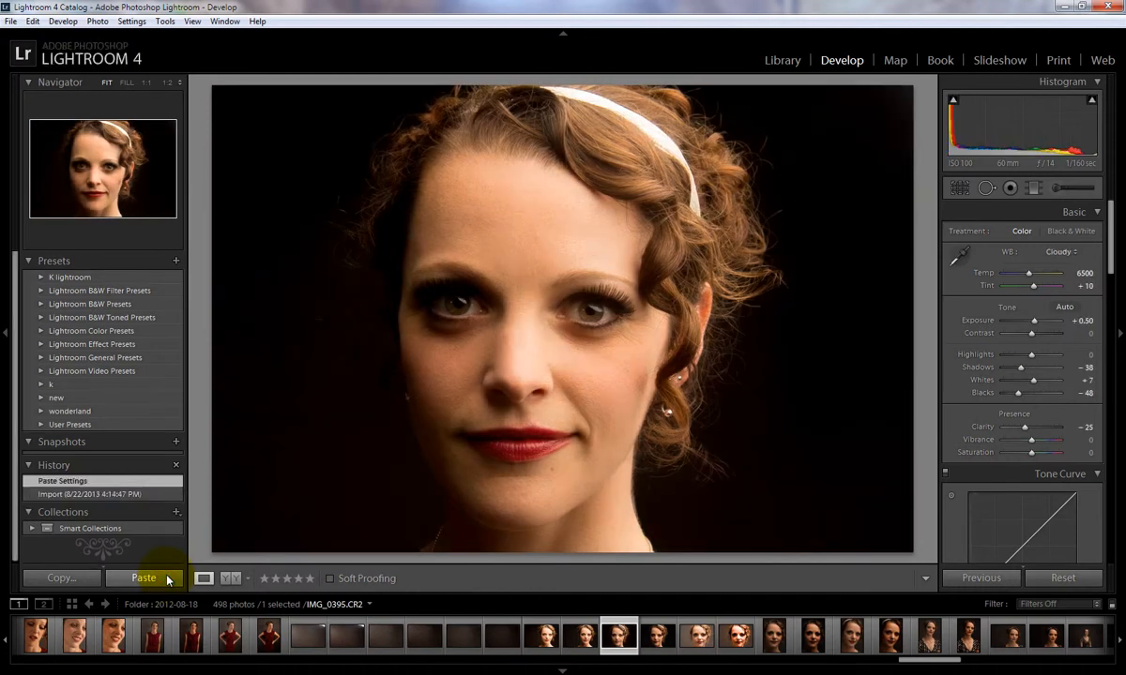
click(231, 579)
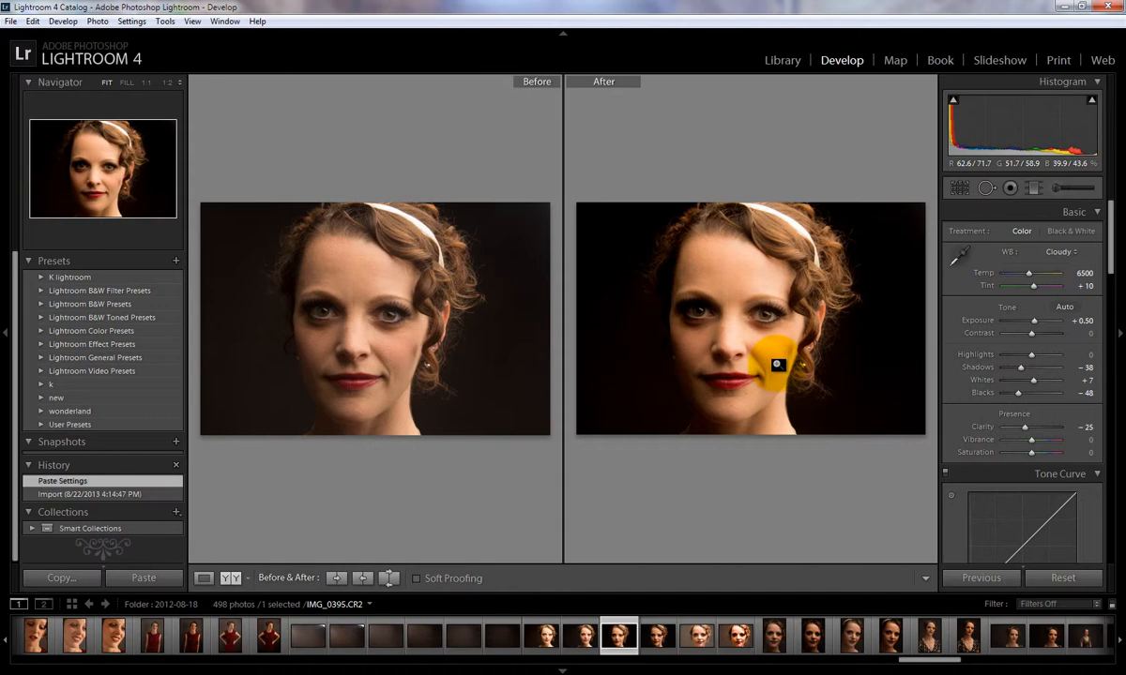
click(204, 579)
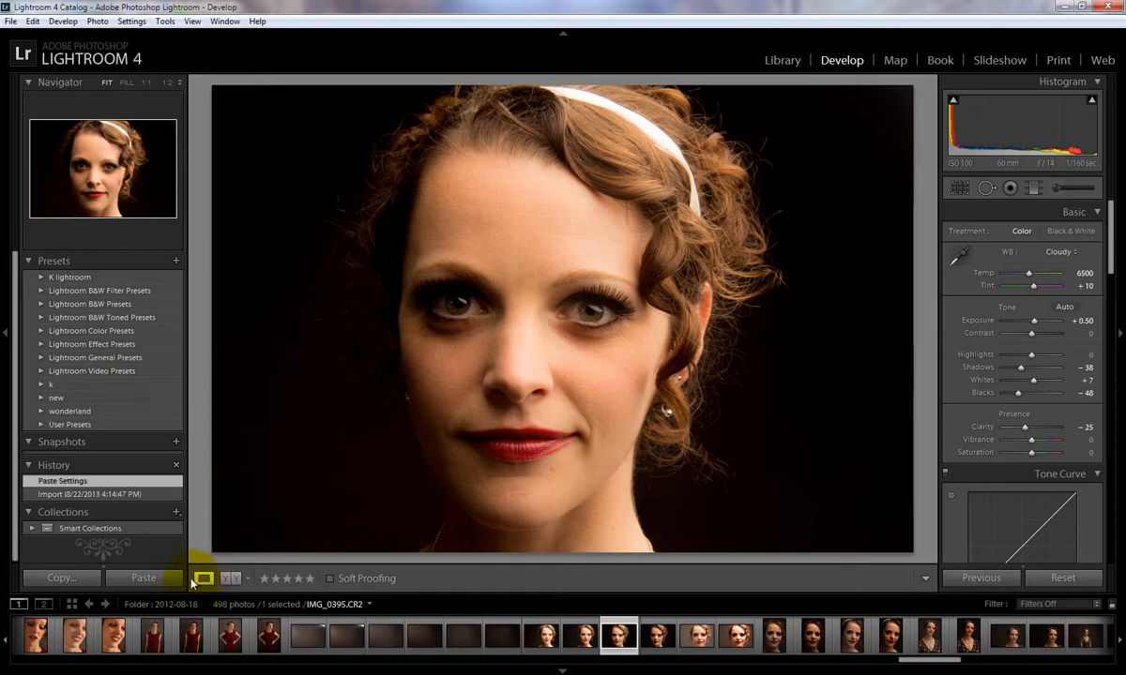
Switch IMG_0395.CR2 between its Import and Paste Settings history states, finishing on the Import state
mouse_move(73, 497)
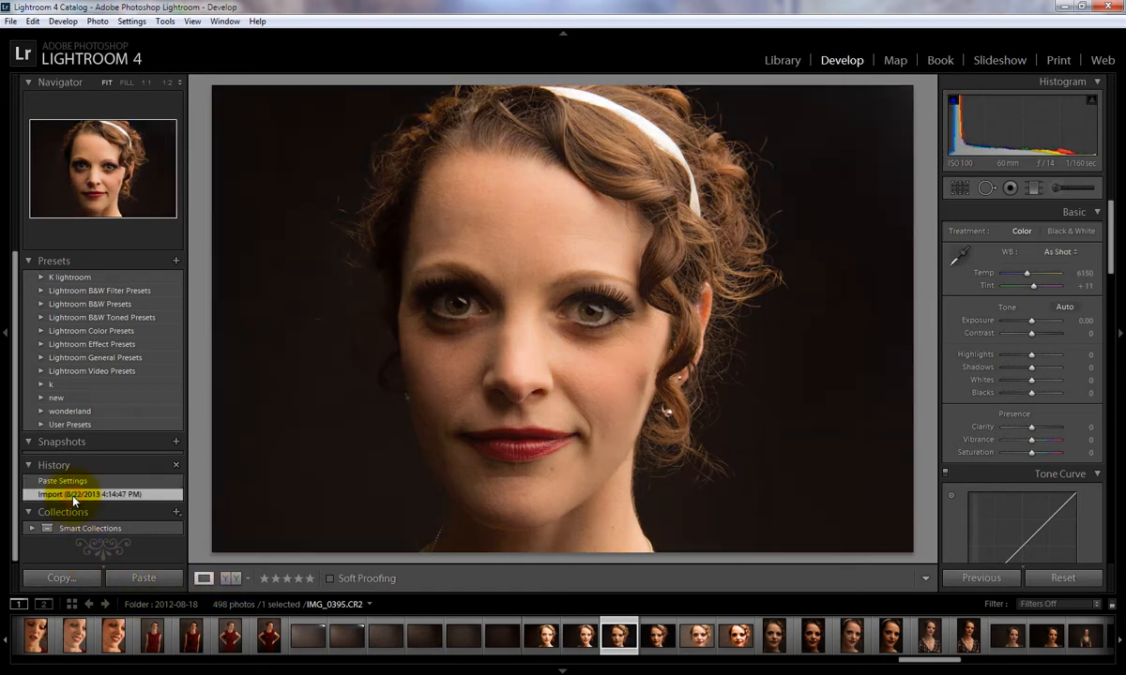
click(82, 482)
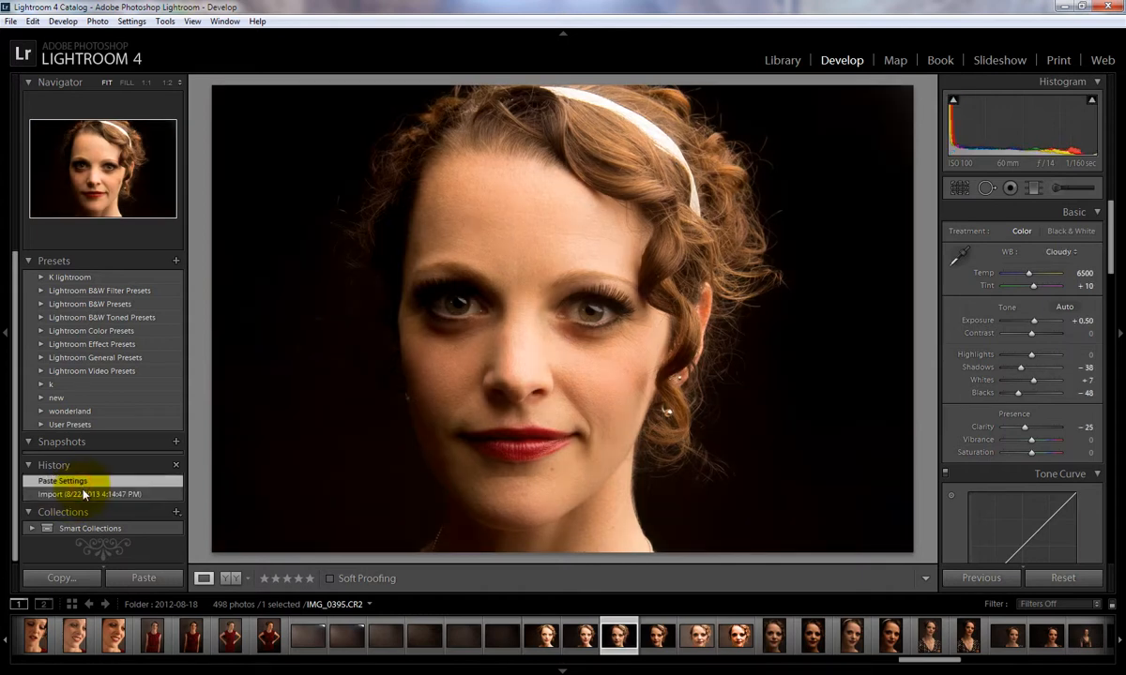
click(83, 495)
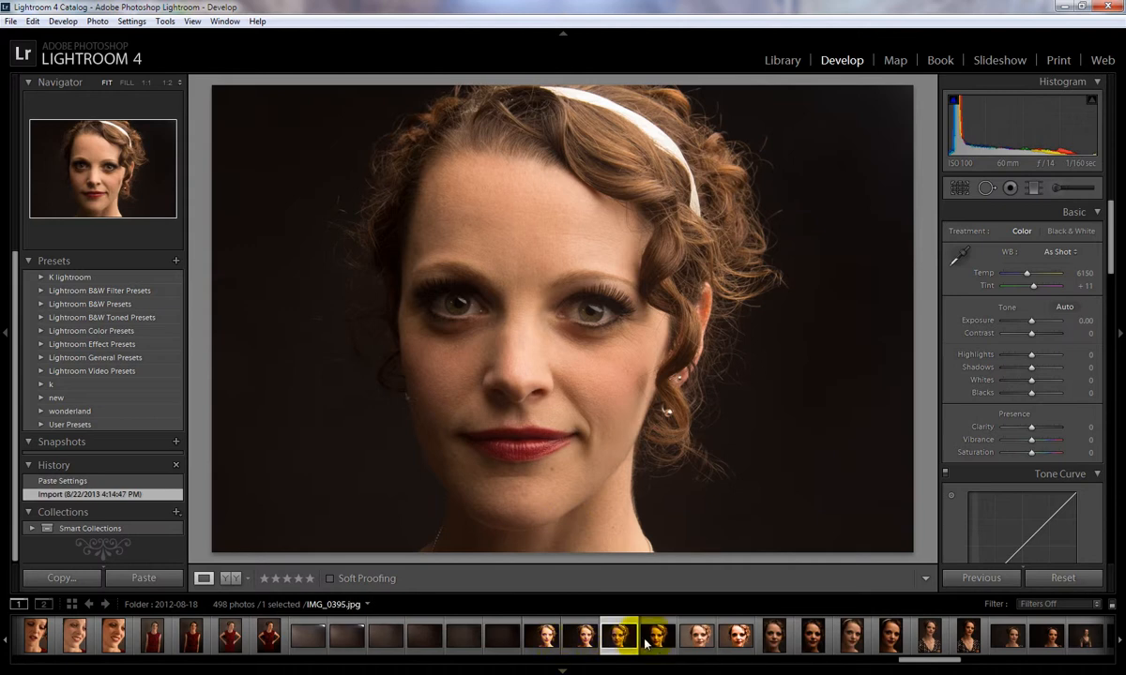
Select the run of twelve portraits starting at IMG_0408.CR2 in the filmstrip, and reduce the selection to that single photo again
drag(929, 659, 992, 658)
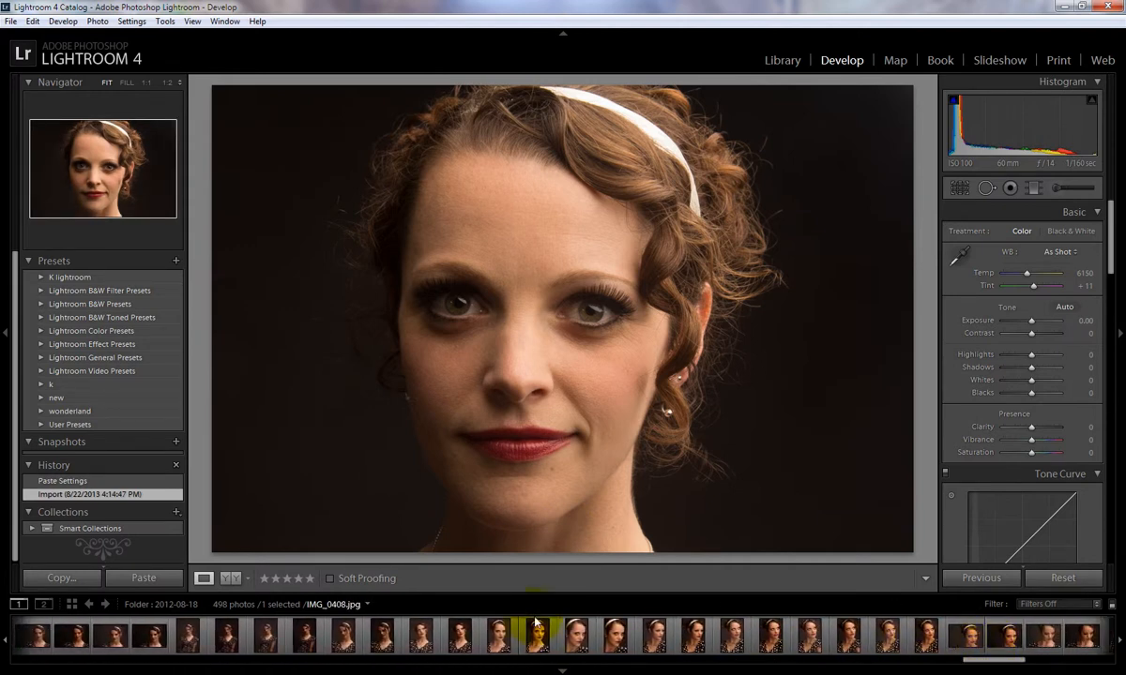
click(498, 636)
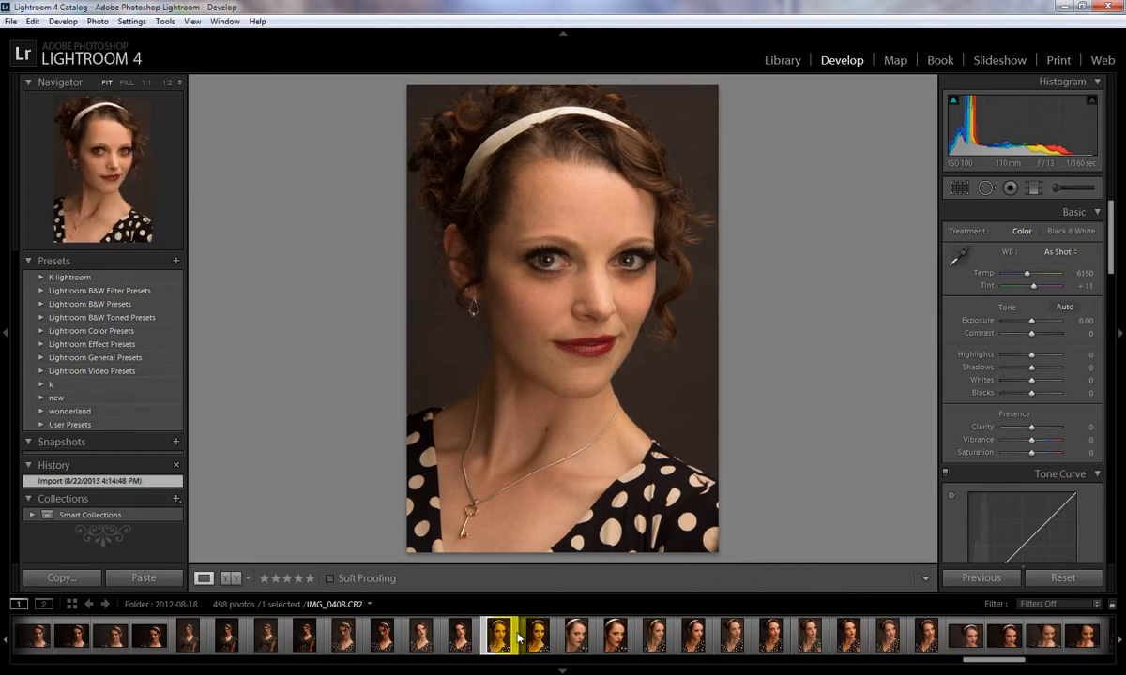
shift+click(926, 638)
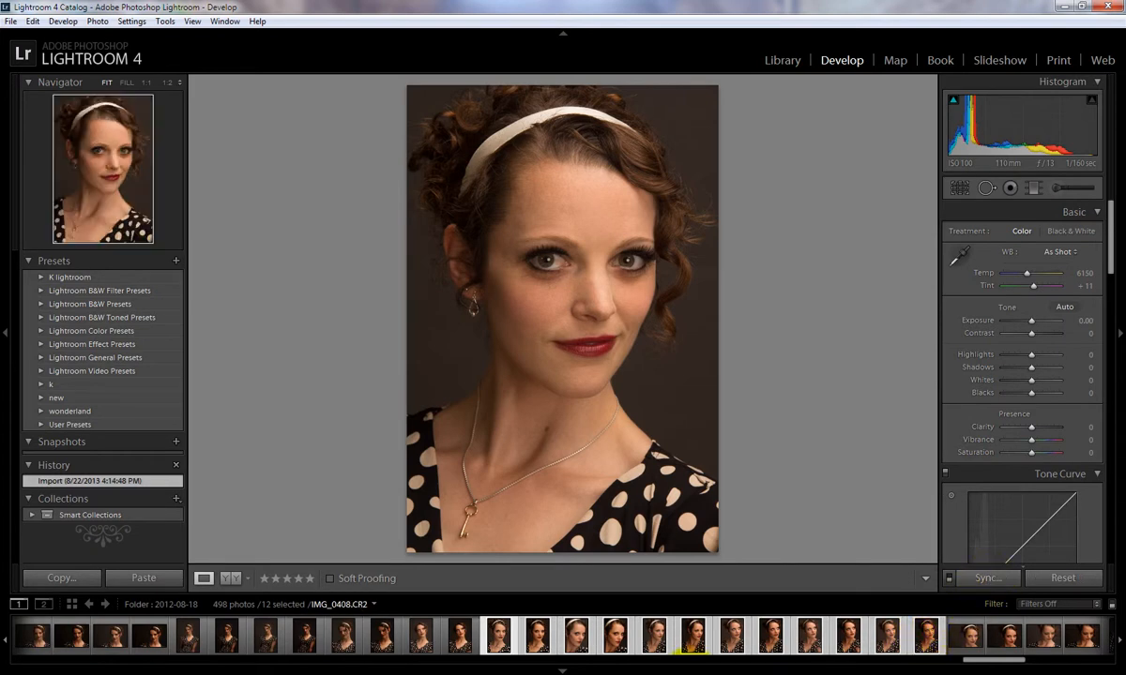
click(459, 638)
click(500, 639)
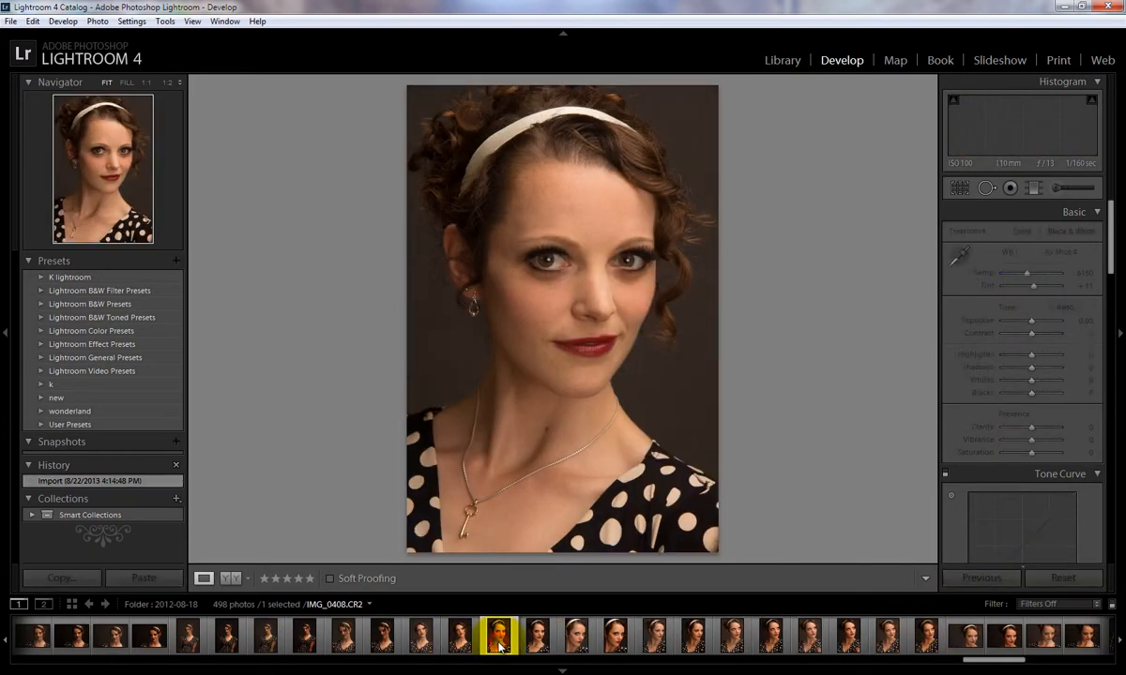
click(533, 644)
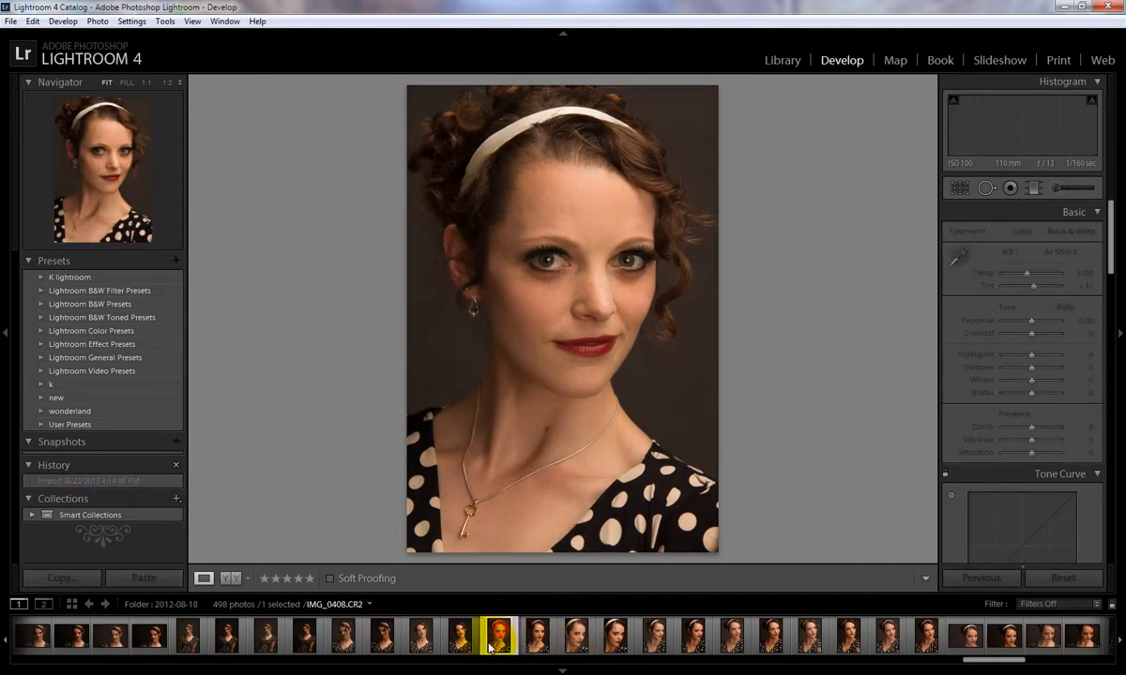
View the unedited polka-dot dress portrait IMG_0399.CR2 and go back to the edited IMG_0394.CR2
click(874, 662)
drag(874, 662, 901, 664)
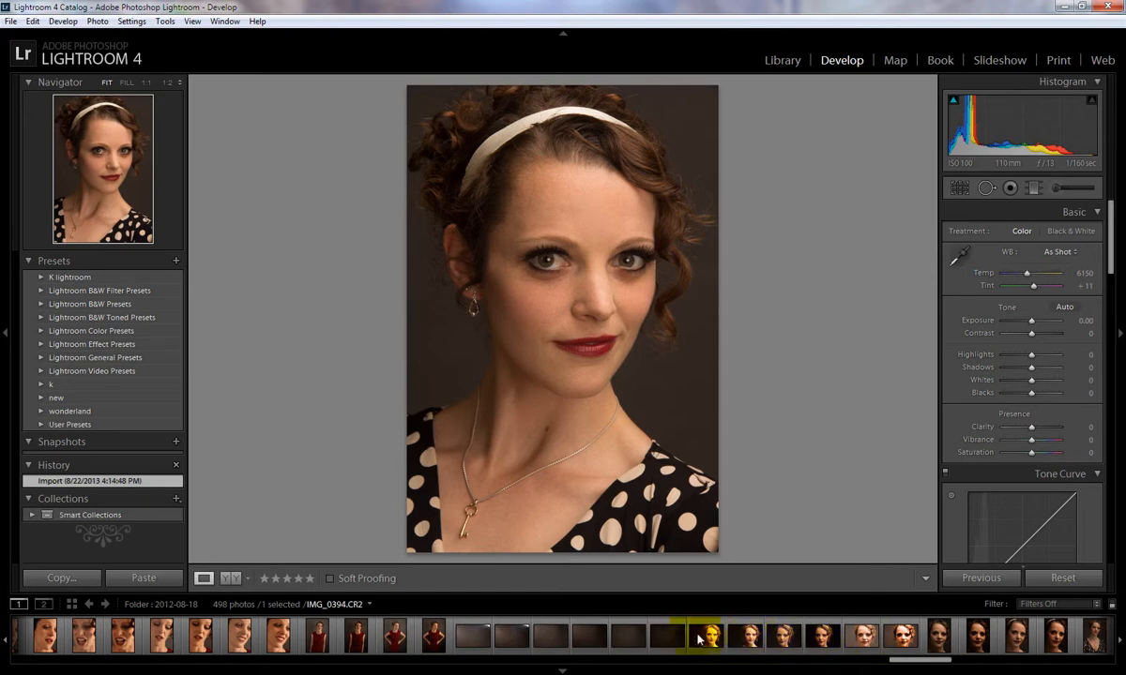
drag(921, 664, 935, 664)
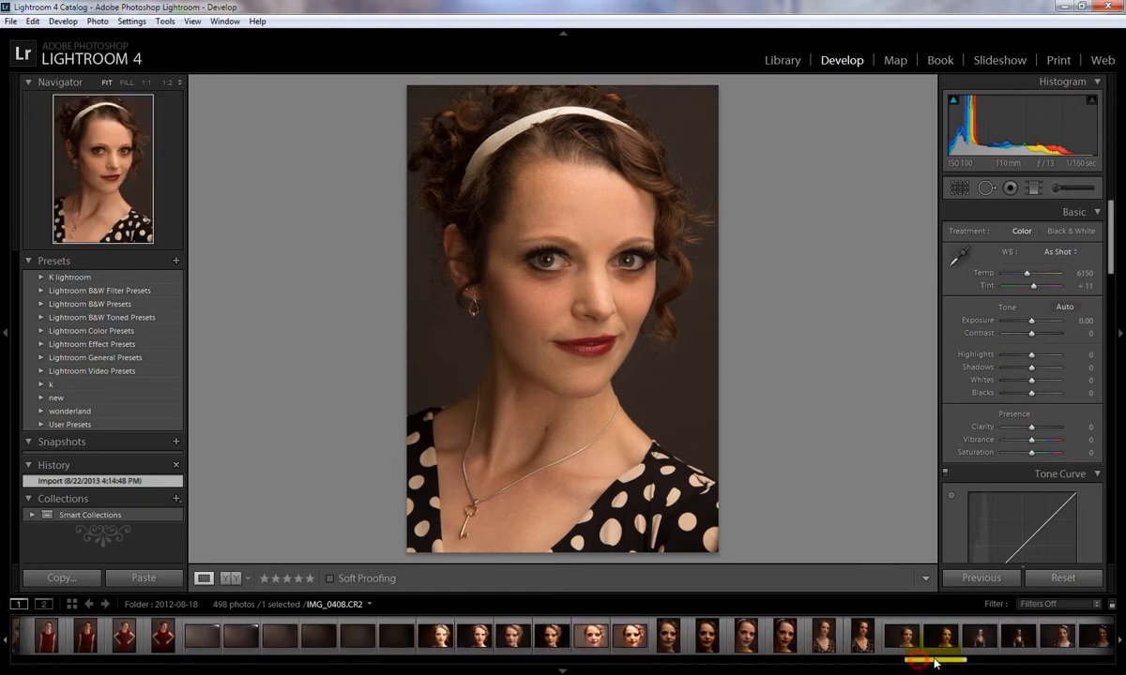
click(823, 637)
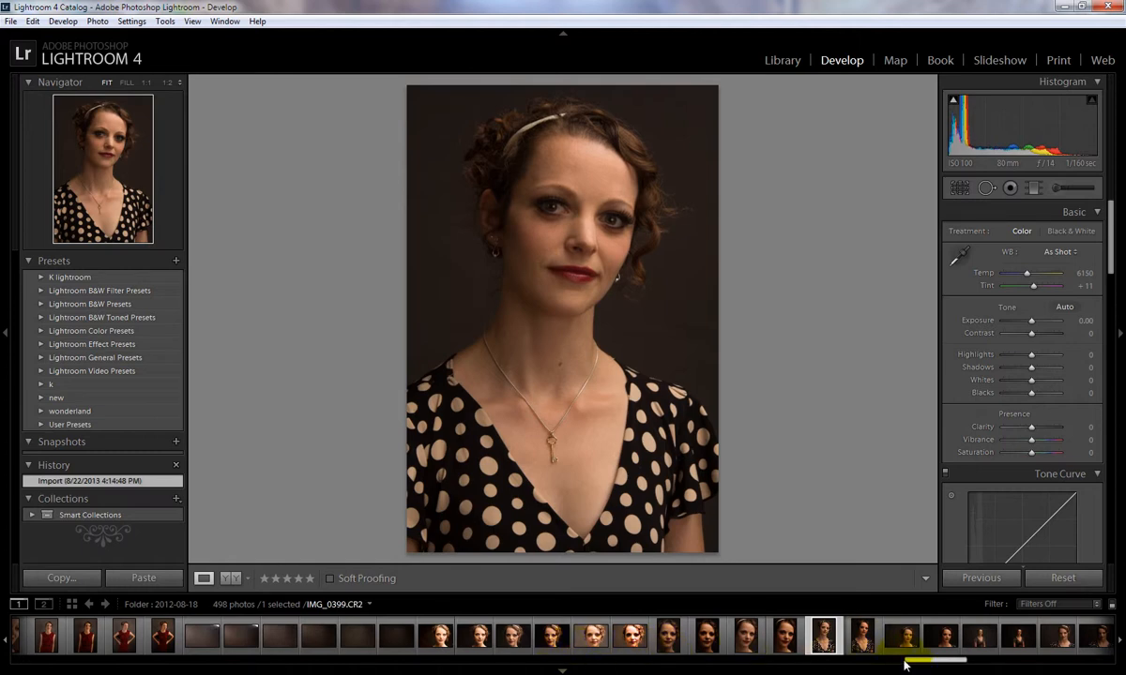
click(441, 651)
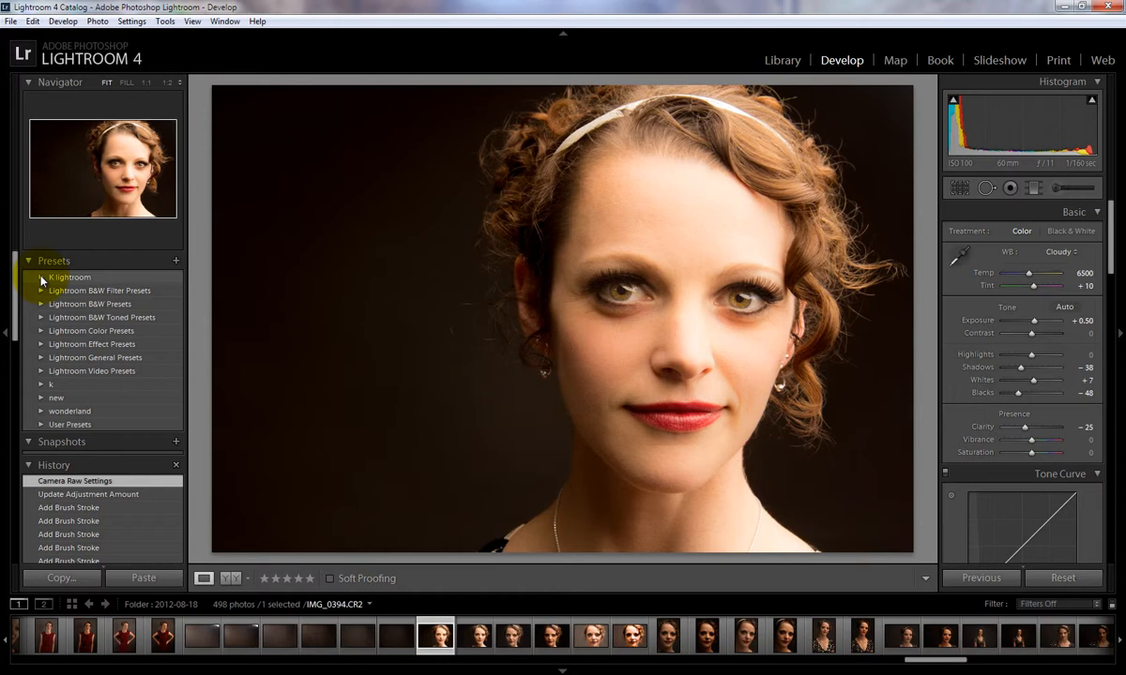
Expand the Lightroom B&W Filter Presets group and widen the presets area for a larger preview
click(41, 291)
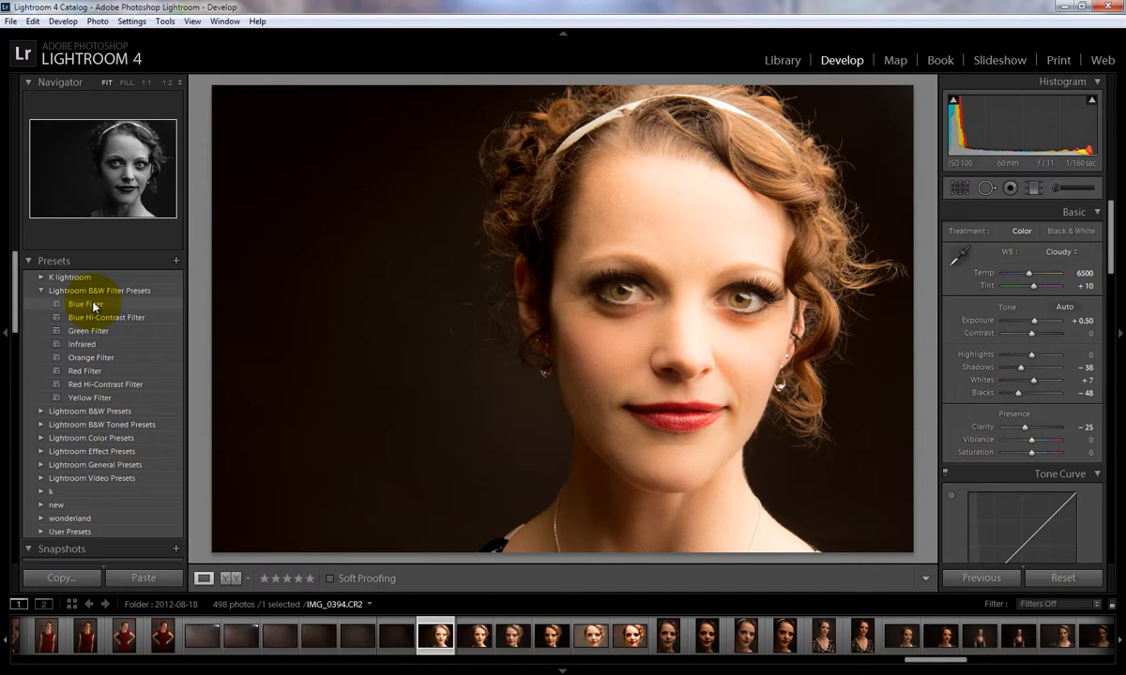
drag(187, 294, 295, 303)
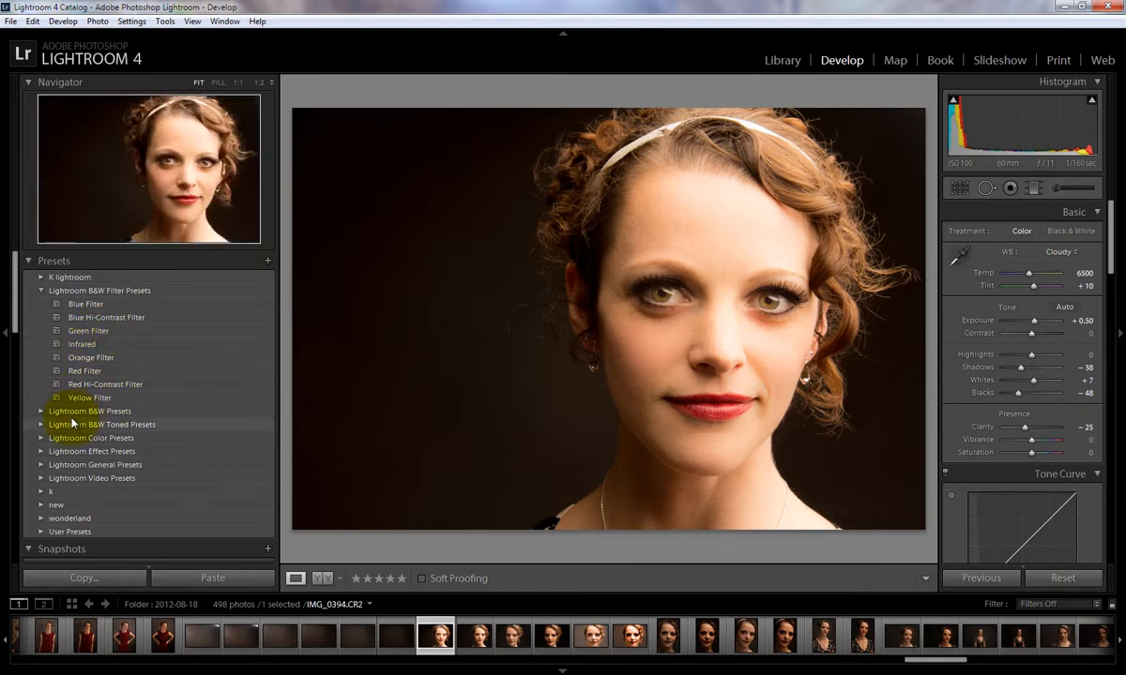
Apply the Creamtone preset from the Lightroom B&W Toned Presets to IMG_0394.CR2
click(42, 425)
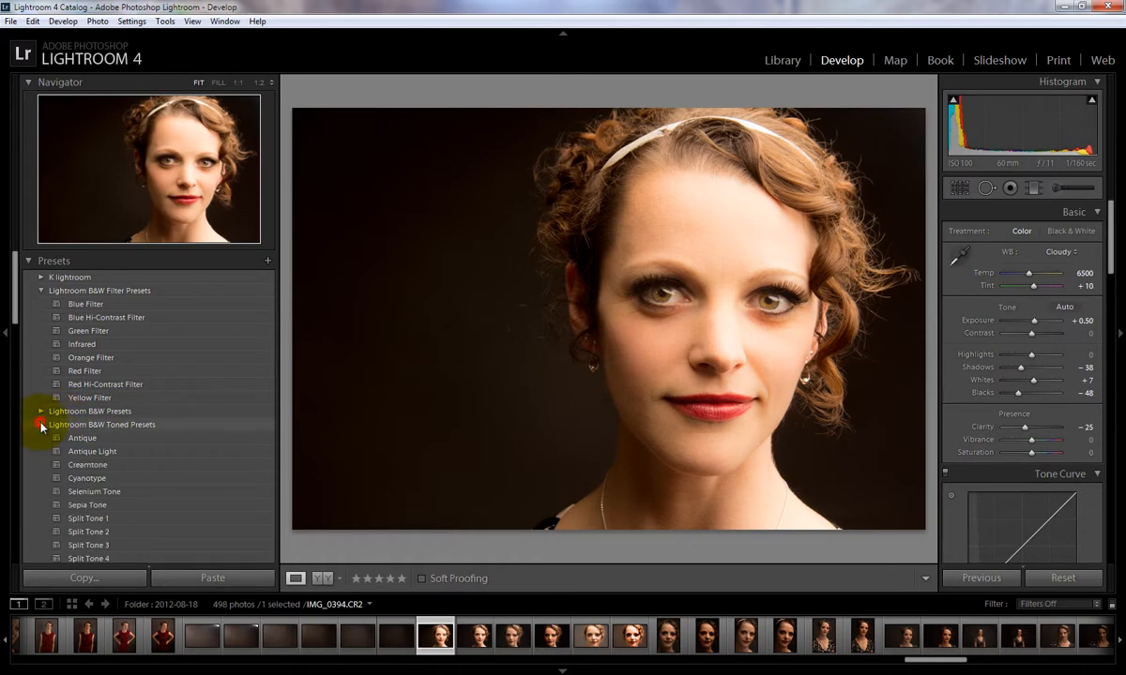
scroll(51, 431, down, 2)
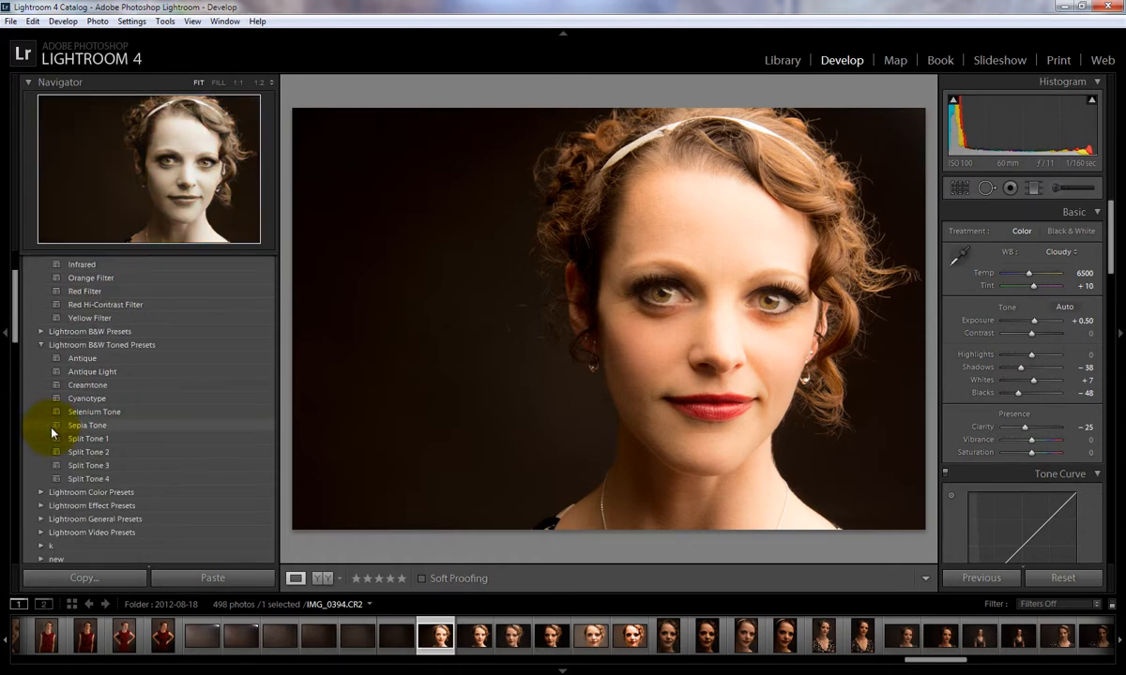
click(91, 387)
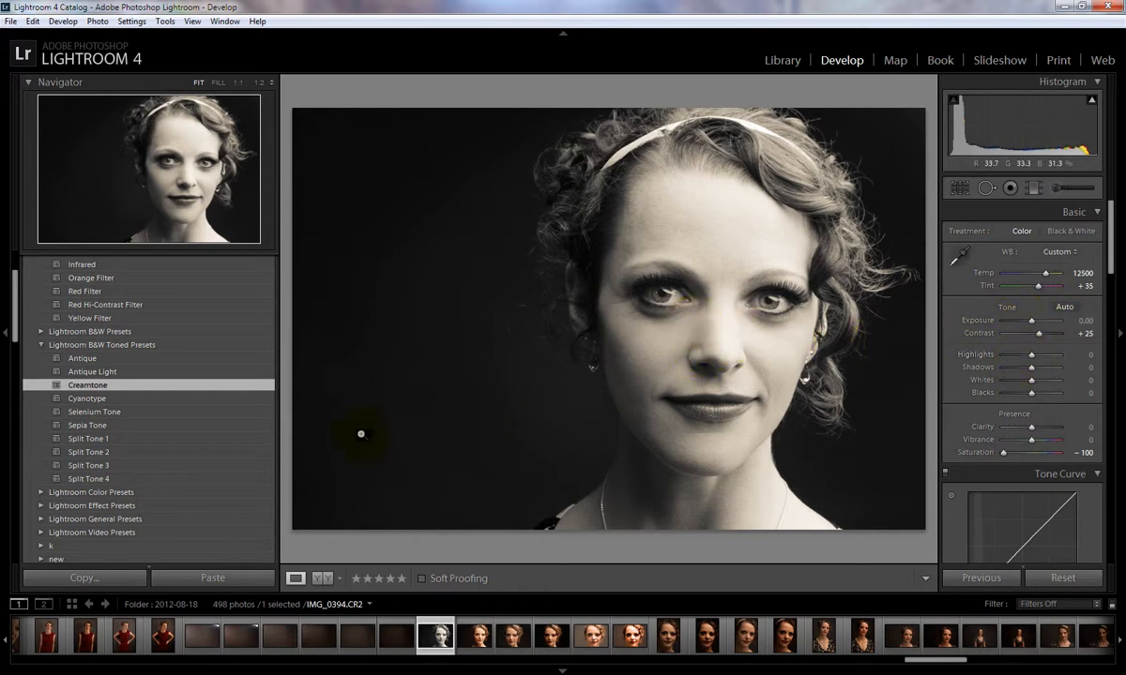
Review the edit history of IMG_0394.CR2 and revert to the Camera Raw Settings state before the Creamtone preset
mouse_move(13, 300)
mouse_down()
mouse_move(28, 525)
mouse_move(14, 349)
mouse_move(17, 513)
mouse_up()
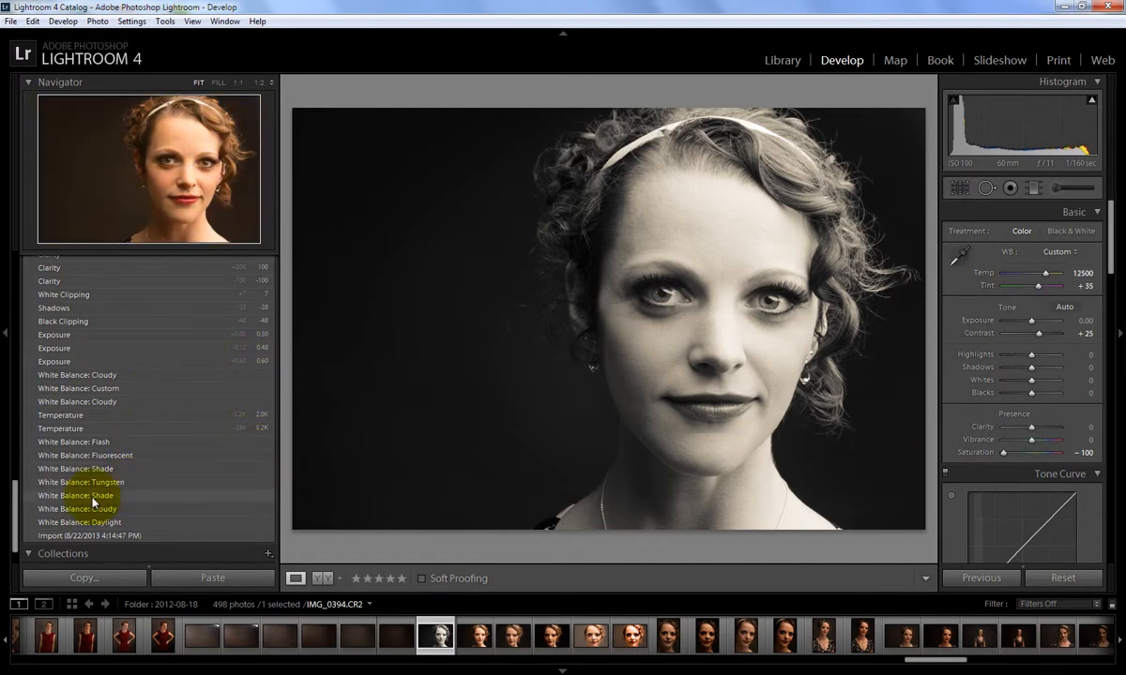
scroll(92, 502, up, 5)
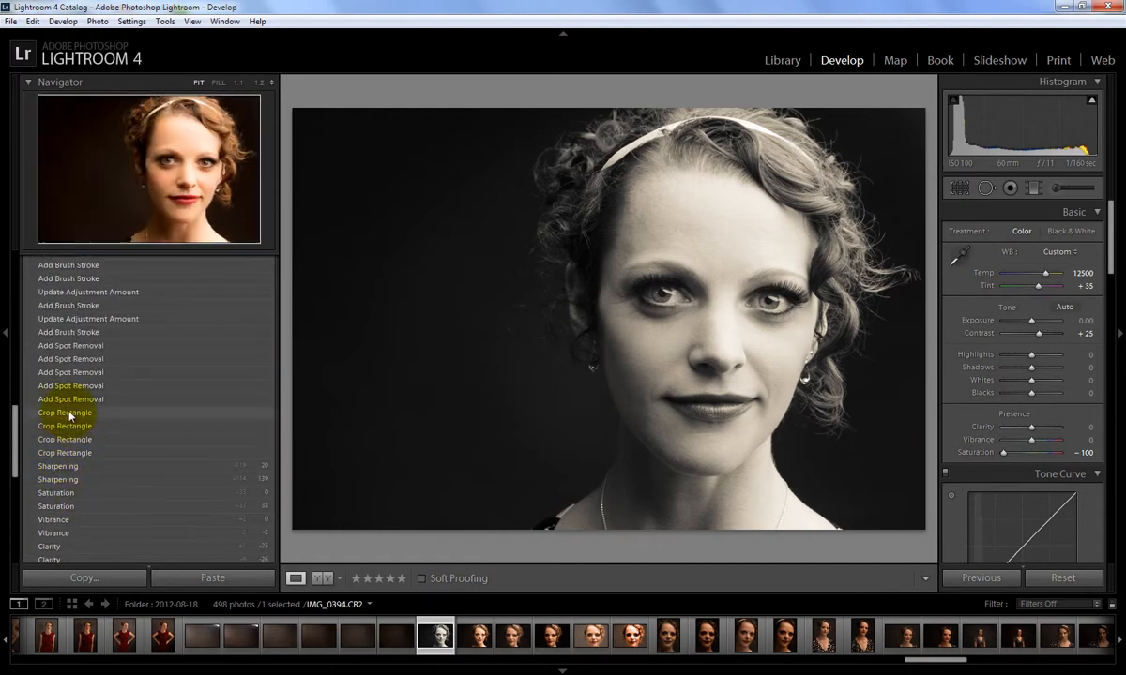
scroll(81, 417, up, 6)
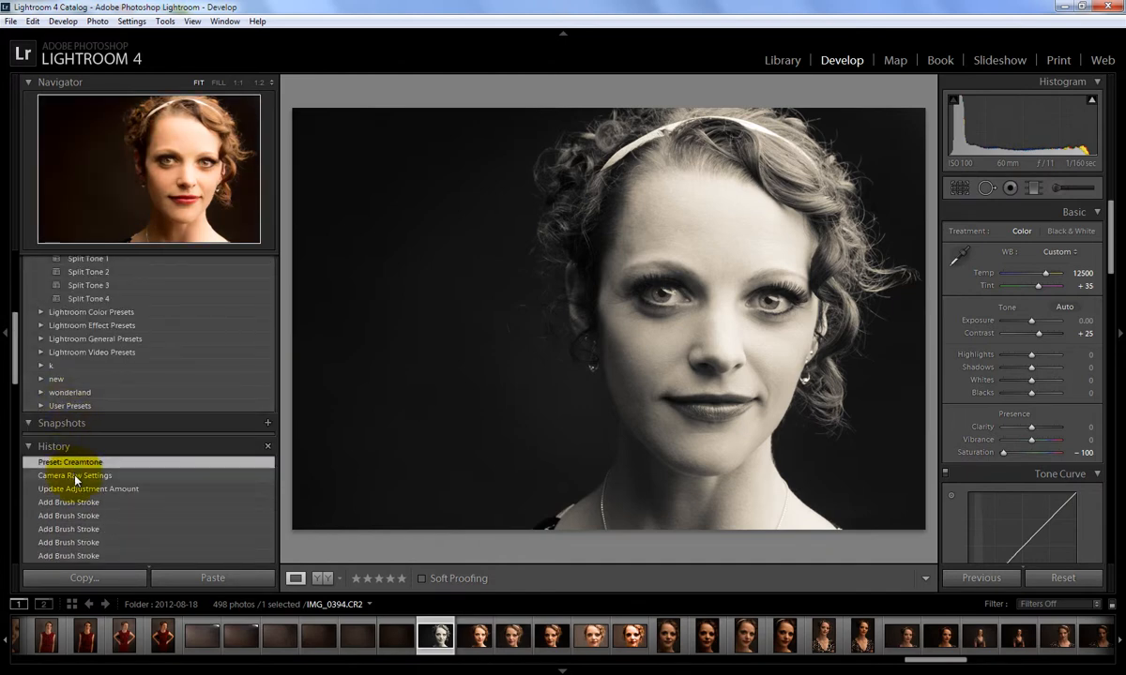
click(75, 476)
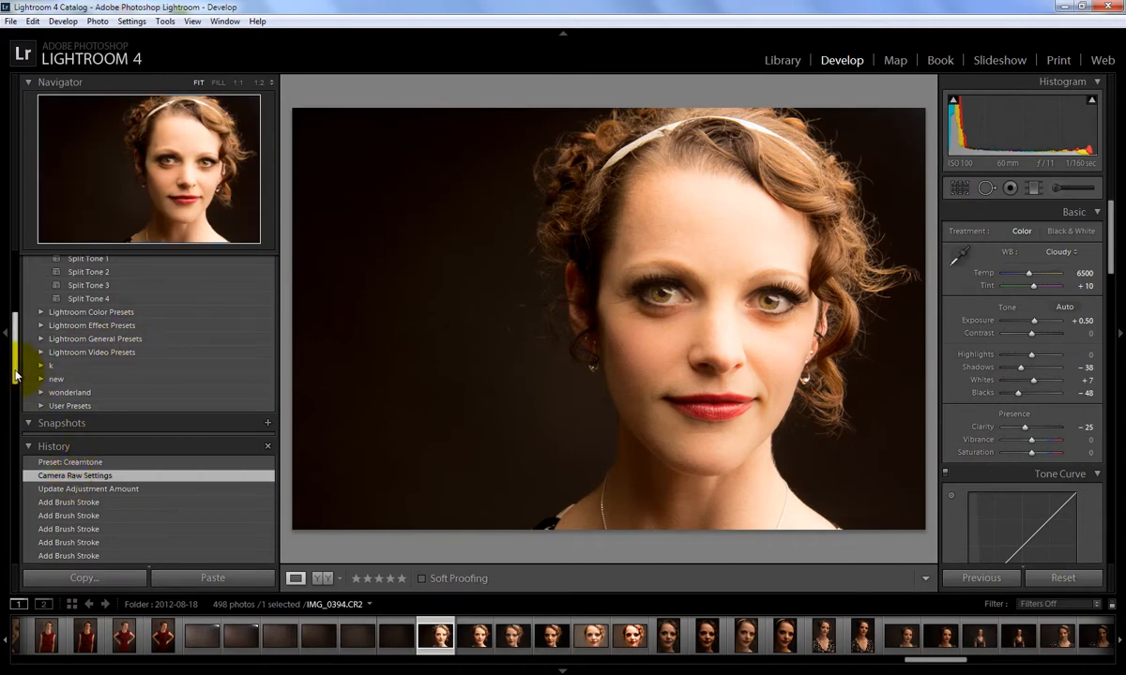
Collapse the B&W Toned Presets, try the Betsy Clark preset from the "new" group on IMG_0394.CR2, and undo it
drag(15, 374, 23, 333)
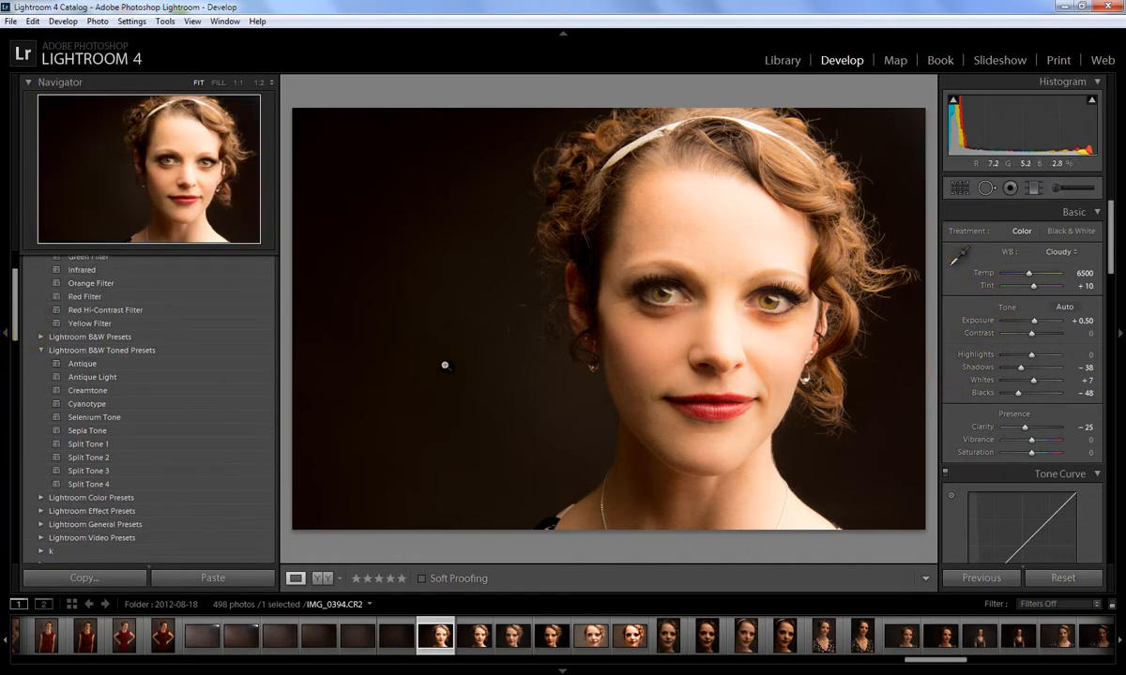
drag(20, 319, 16, 309)
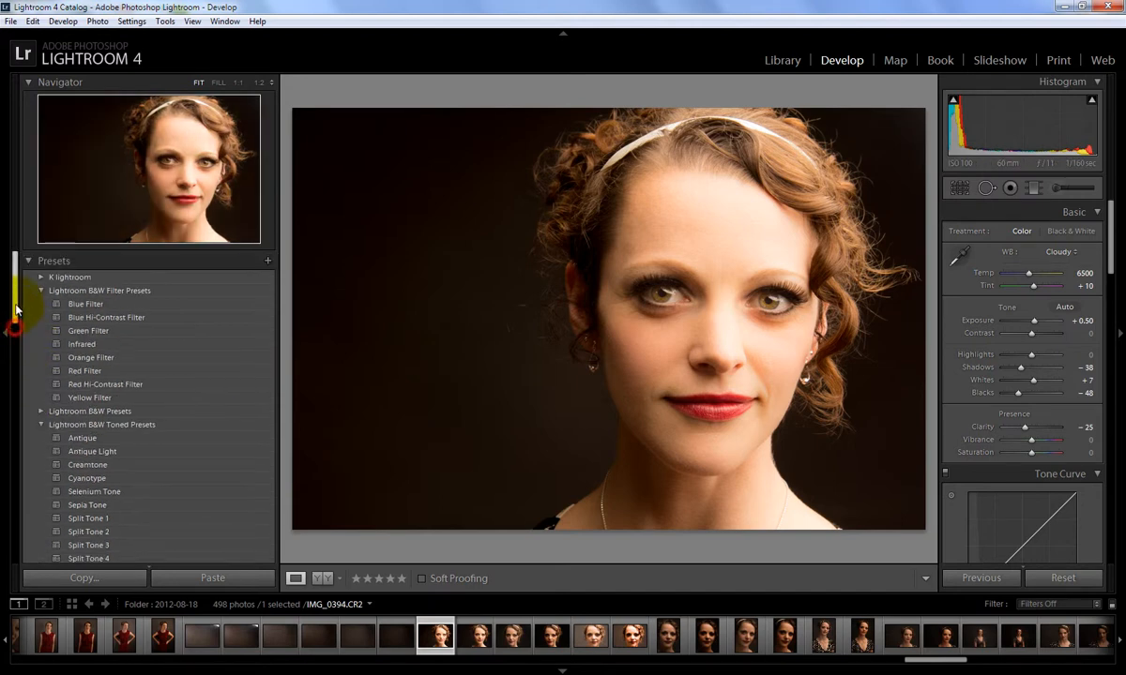
click(42, 427)
scroll(88, 378, down, 5)
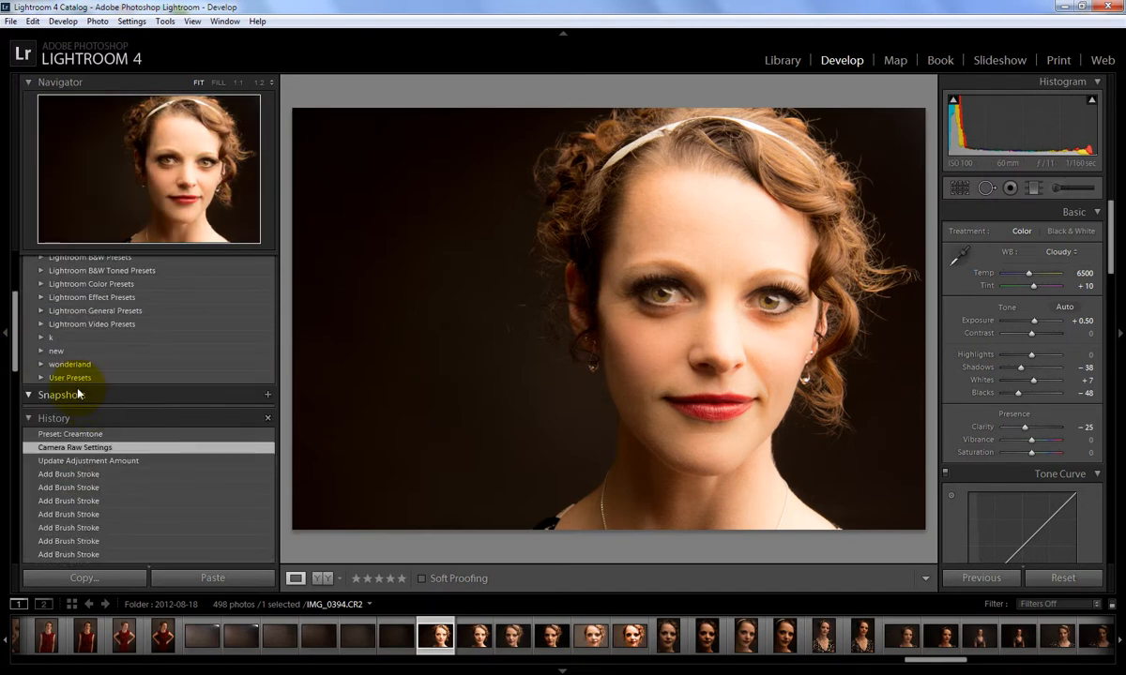
click(41, 352)
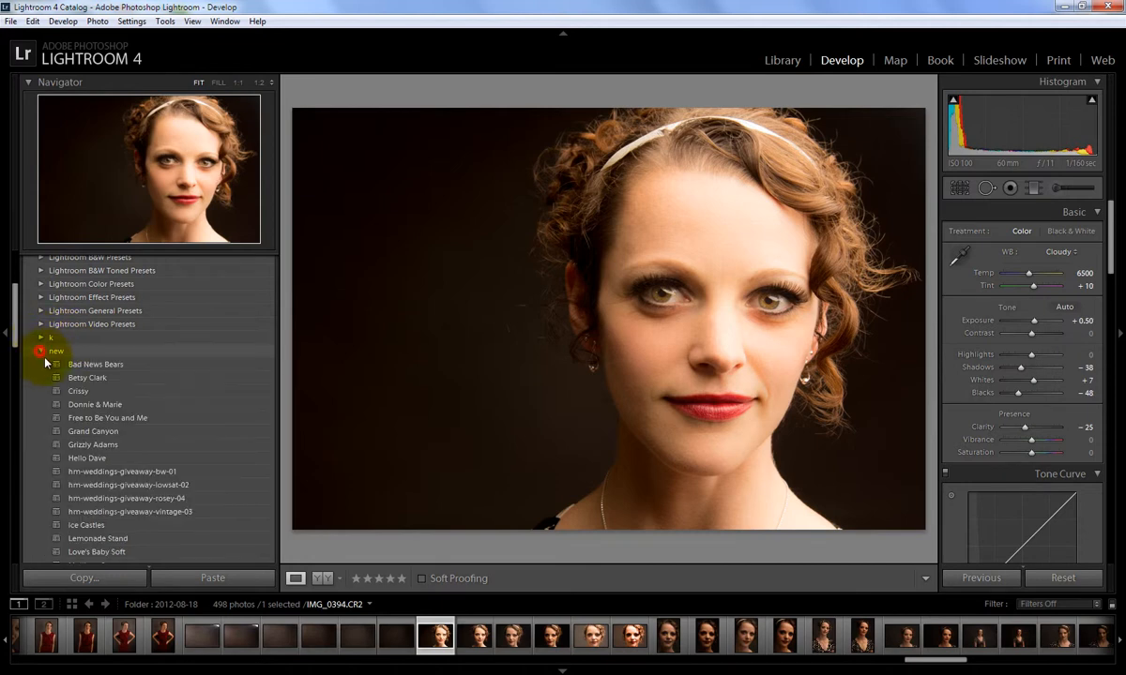
click(96, 378)
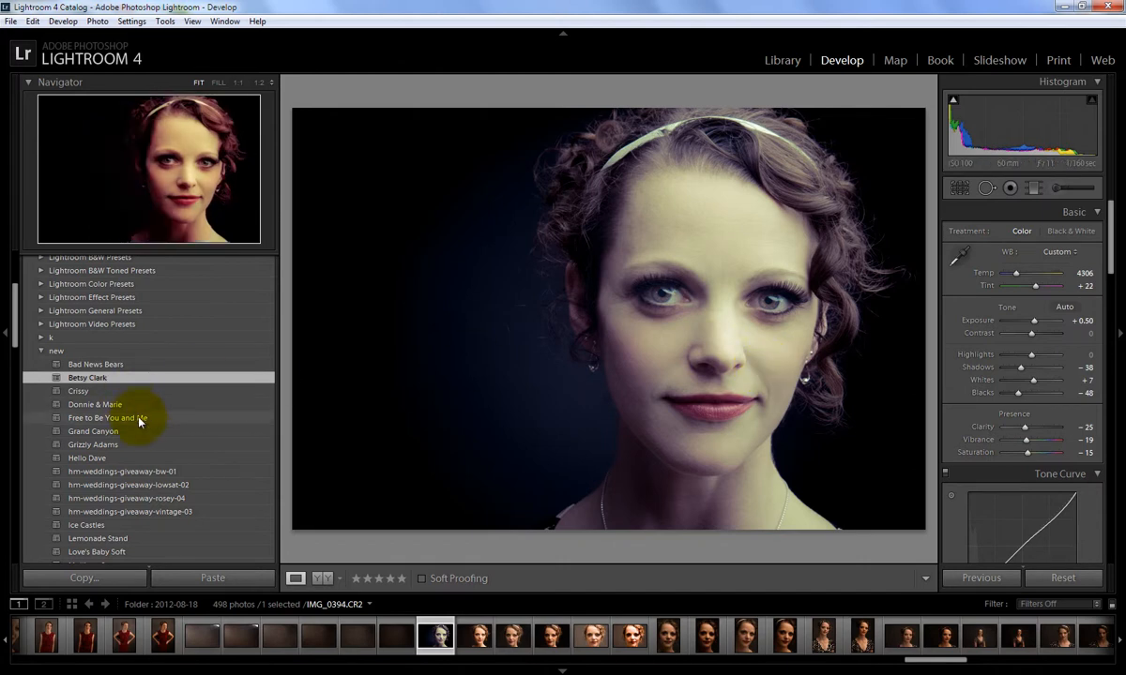
scroll(146, 414, up, 5)
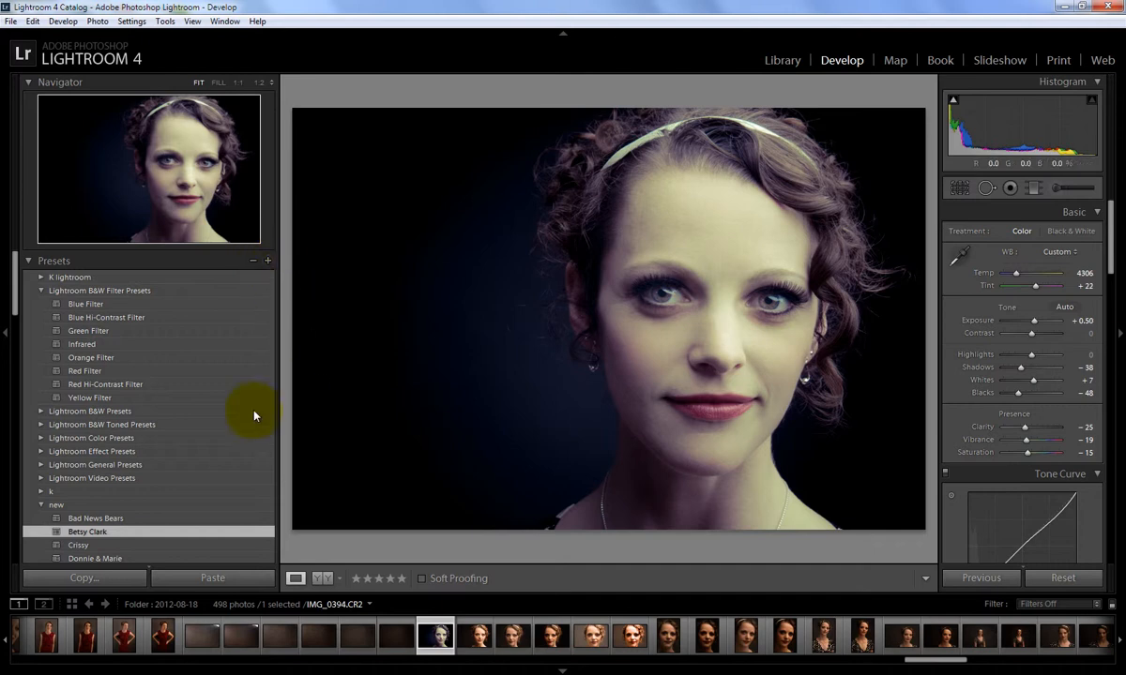
key(ctrl+z)
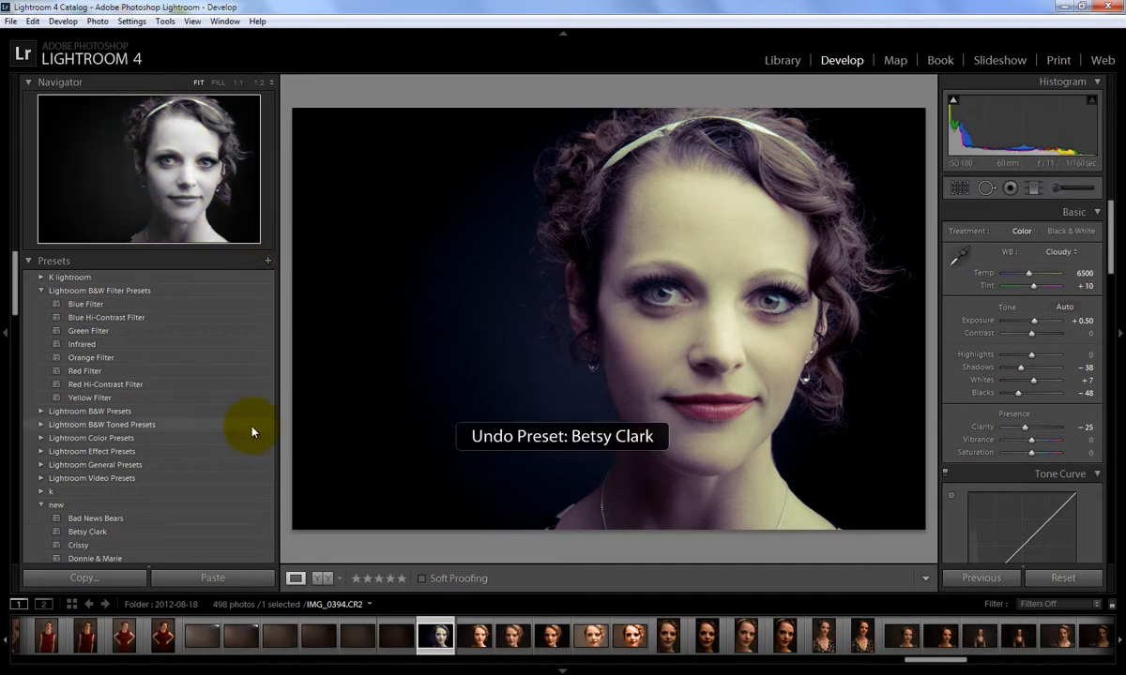
Try the Mulligan Stew preset from the "new" group on IMG_0394.CR2 and undo it
scroll(142, 478, down, 3)
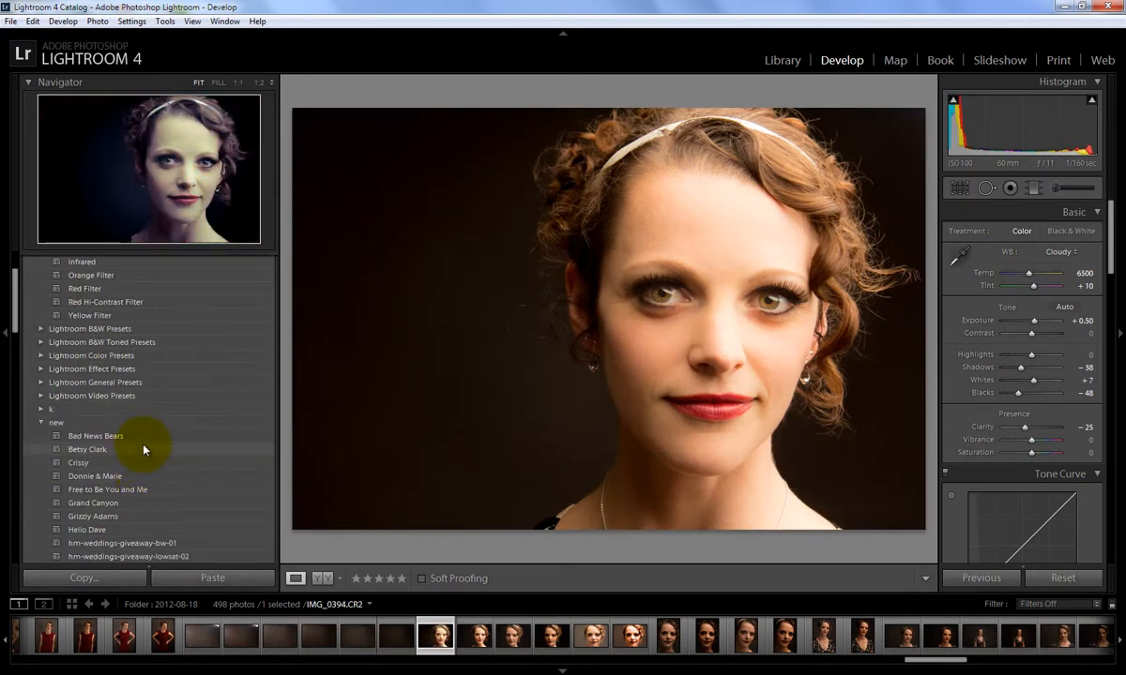
scroll(118, 460, down, 3)
scroll(119, 461, down, 3)
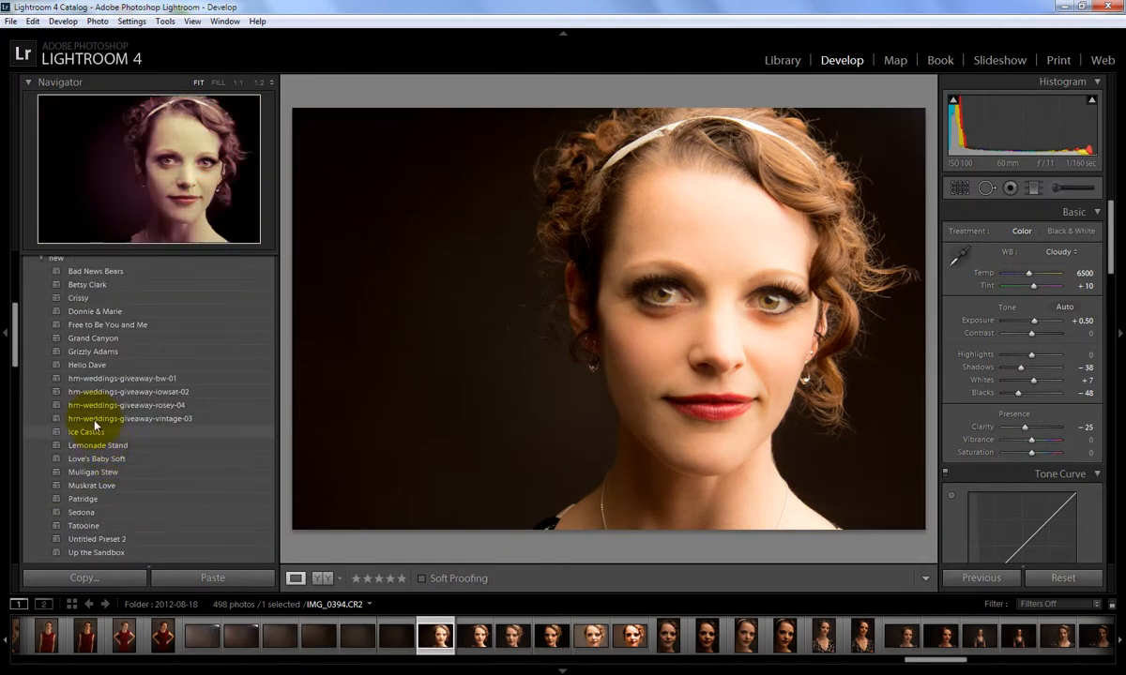
click(56, 473)
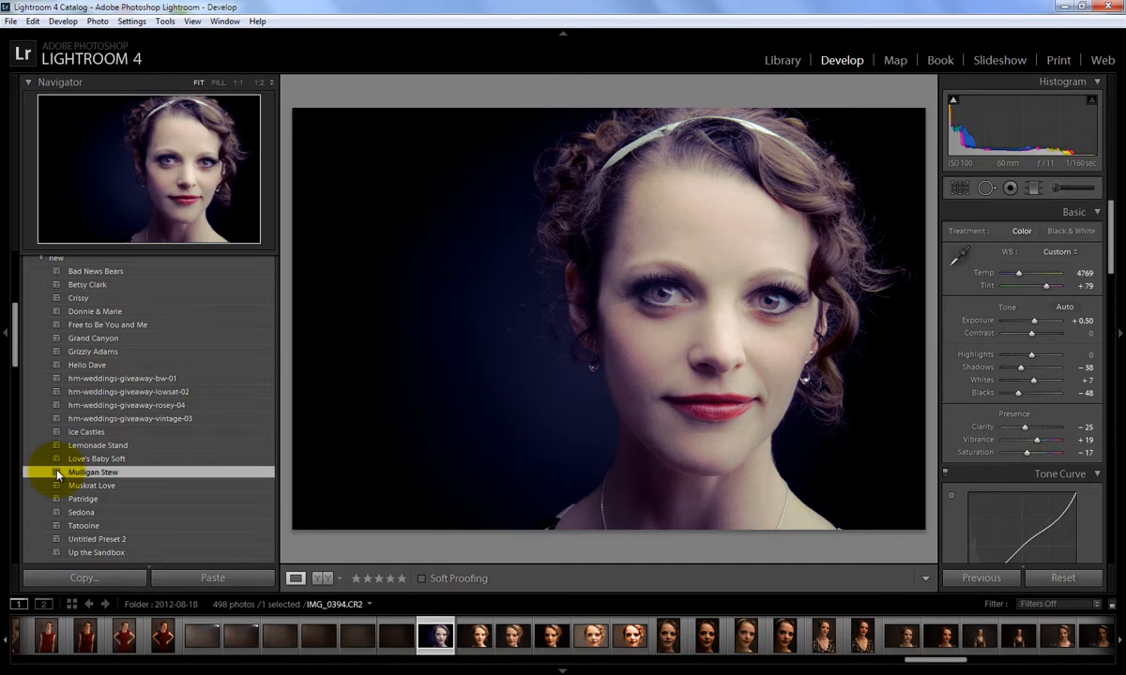
key(ctrl+z)
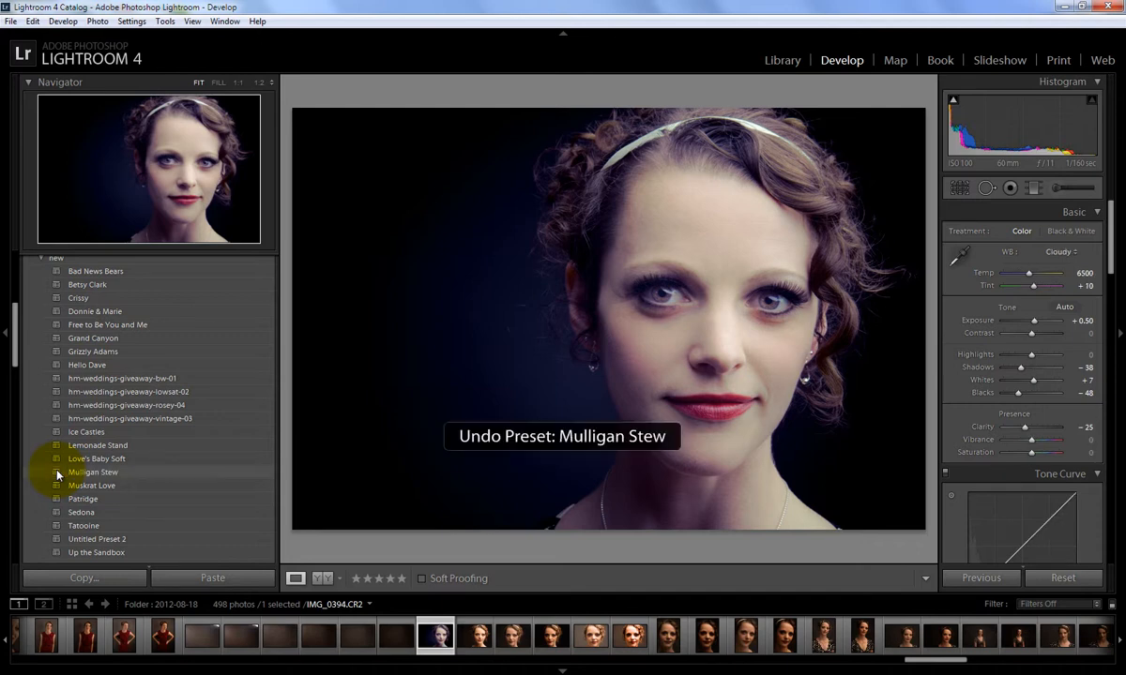